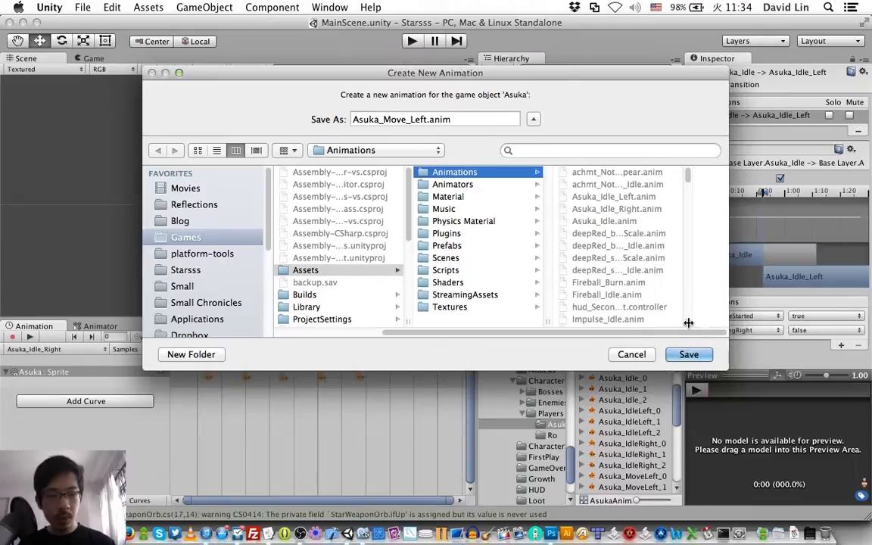
Step: Save Asuka's new animation clip as Asuka_Move_Left.anim in the Assets/Animations folder
{"action": "left_click_drag", "start_coordinate": [687, 321], "coordinate": [789, 321]}
{"action": "scroll", "coordinate": [649, 288], "scroll_direction": "down", "scroll_amount": 5}
{"action": "scroll", "coordinate": [649, 288], "scroll_direction": "down", "scroll_amount": 4}
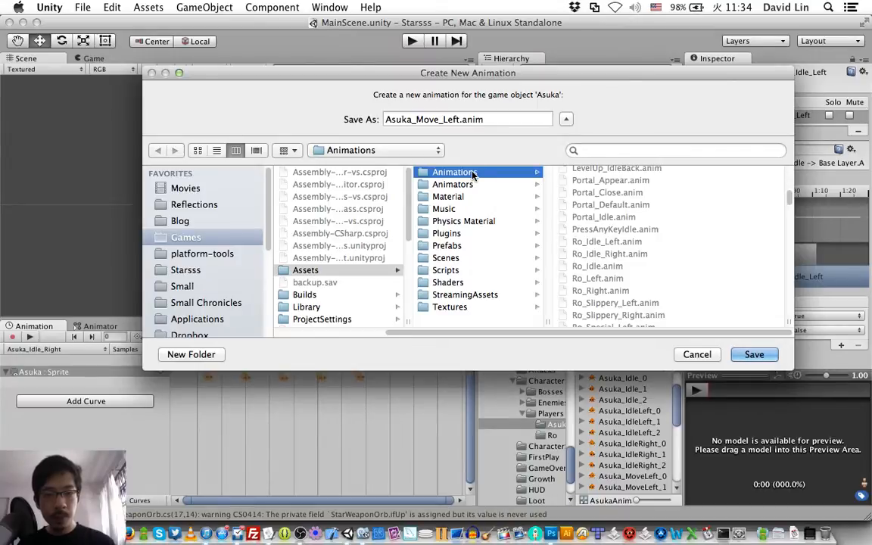
{"action": "key", "text": "Return"}
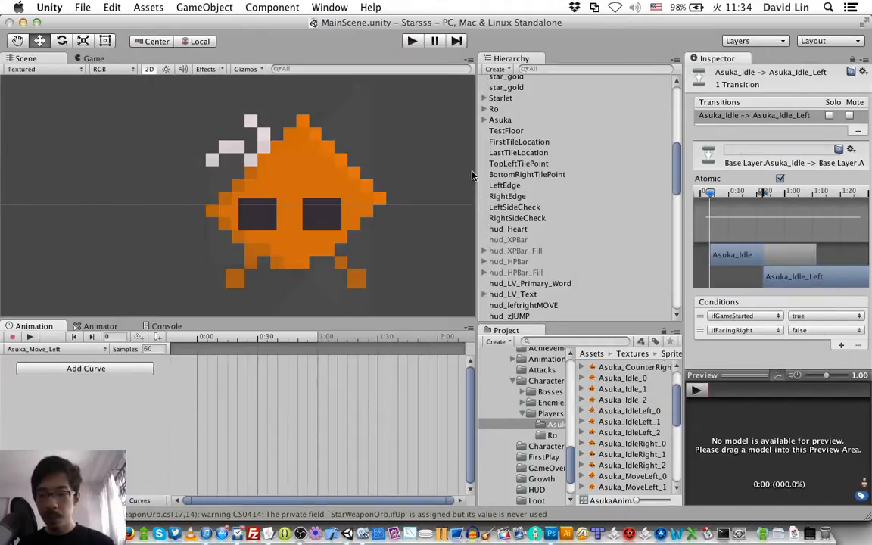
Step: Keyframe the Asuka_Move_Left animation with sprites Asuka_MoveLeft_0, 1, 2, 1 and 0 at 0:00, 0:30, 1:00, 1:30 and 2:00
{"action": "scroll", "coordinate": [598, 409], "scroll_direction": "down", "scroll_amount": 1}
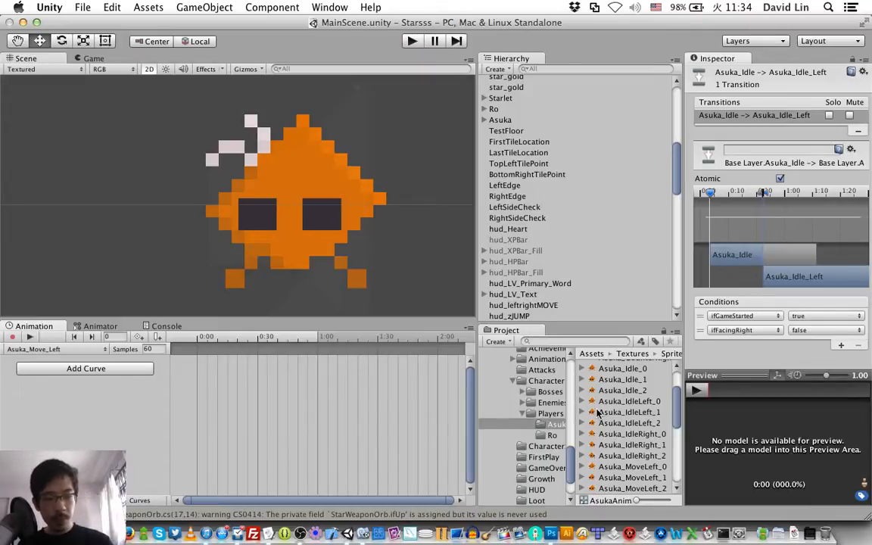
{"action": "scroll", "coordinate": [600, 424], "scroll_direction": "down", "scroll_amount": 1}
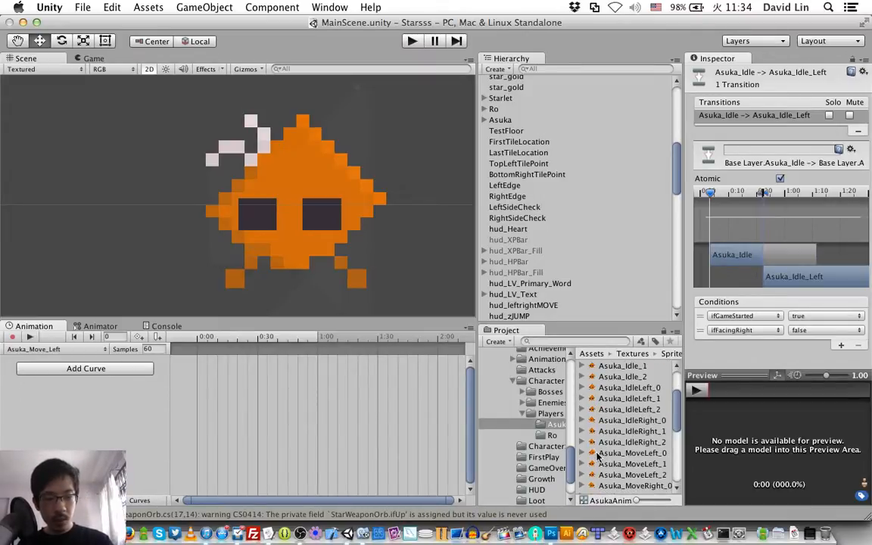
{"action": "left_click_drag", "start_coordinate": [594, 454], "coordinate": [185, 353]}
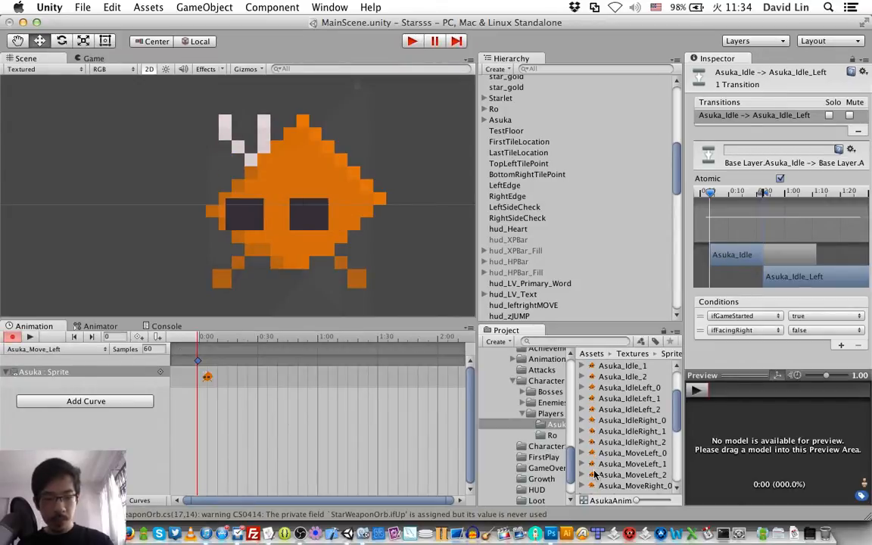
{"action": "left_click_drag", "start_coordinate": [594, 466], "coordinate": [258, 361]}
{"action": "left_click", "coordinate": [254, 363]}
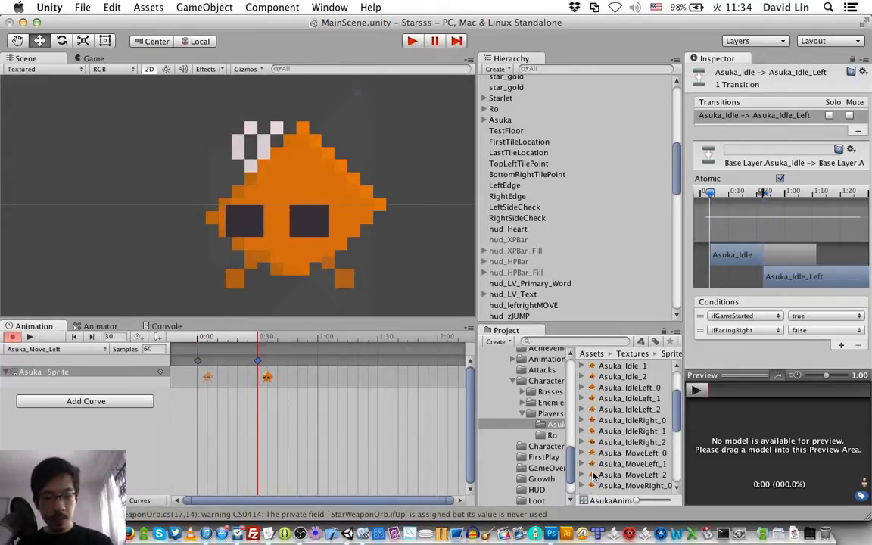
{"action": "left_click_drag", "start_coordinate": [610, 475], "coordinate": [318, 364]}
{"action": "left_click", "coordinate": [314, 365]}
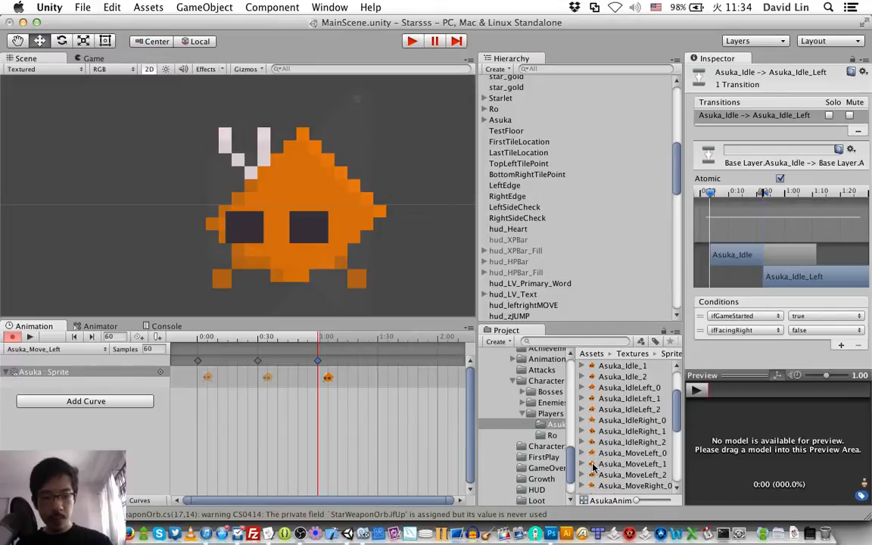
{"action": "left_click_drag", "start_coordinate": [595, 465], "coordinate": [377, 363]}
{"action": "left_click", "coordinate": [375, 365]}
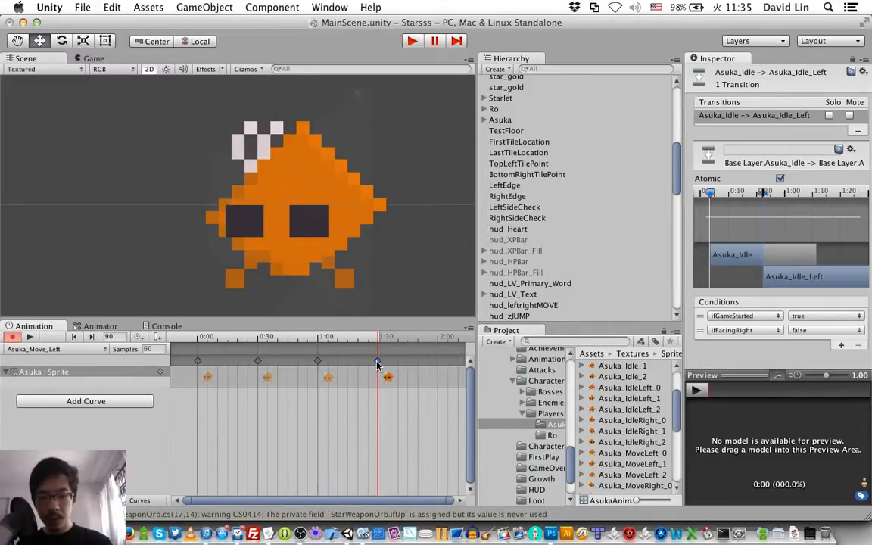
{"action": "left_click_drag", "start_coordinate": [597, 454], "coordinate": [440, 364]}
{"action": "left_click", "coordinate": [438, 364]}
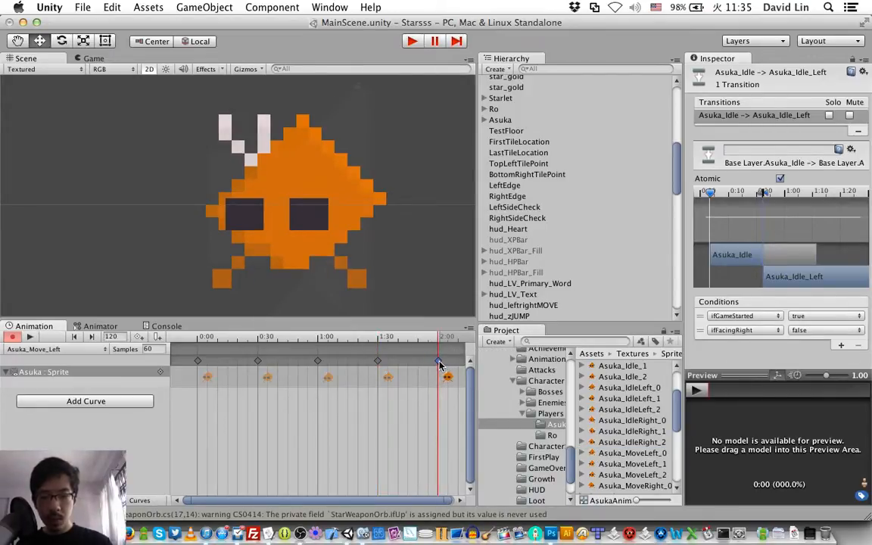
Step: Set the sample rate of the Asuka_Move_Left animation to 120
{"action": "left_click", "coordinate": [162, 350]}
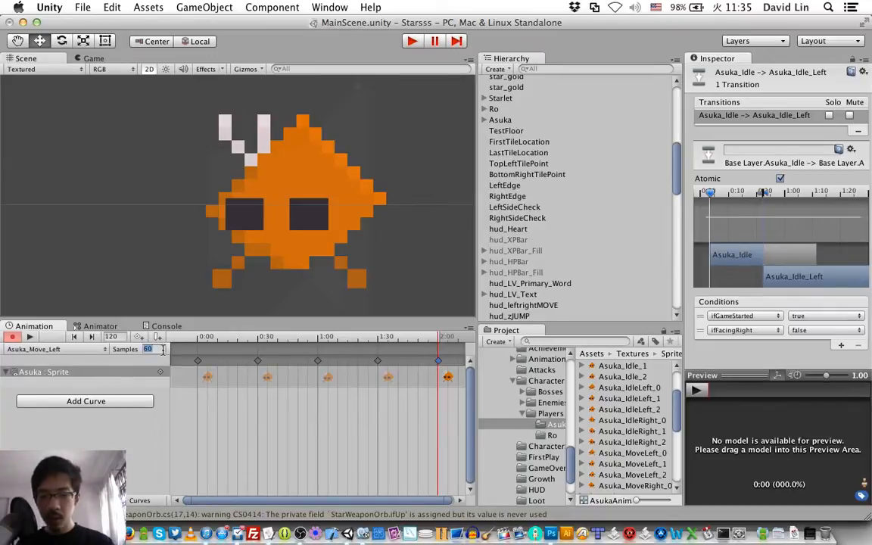
{"action": "type", "text": "120"}
{"action": "key", "text": "Return"}
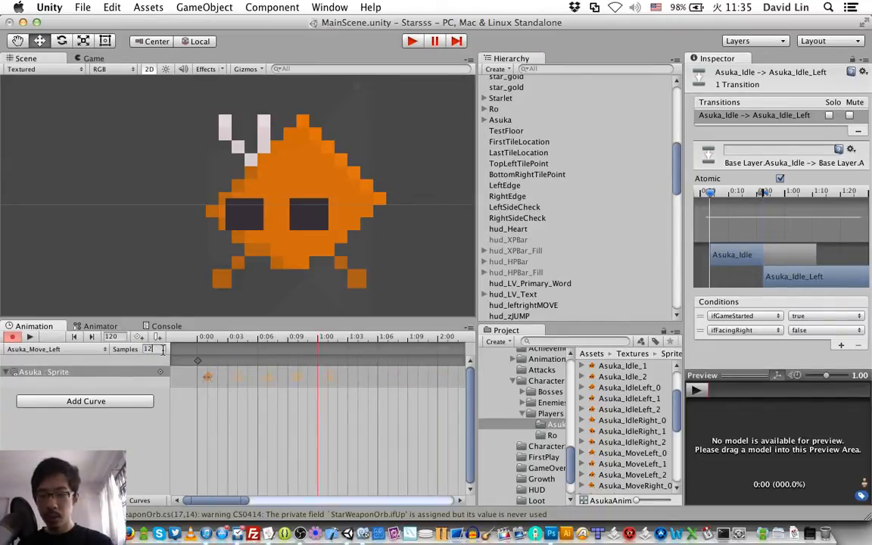
Step: Preview the playback of the Asuka_Move_Left animation and save the scene
{"action": "left_click", "coordinate": [30, 337]}
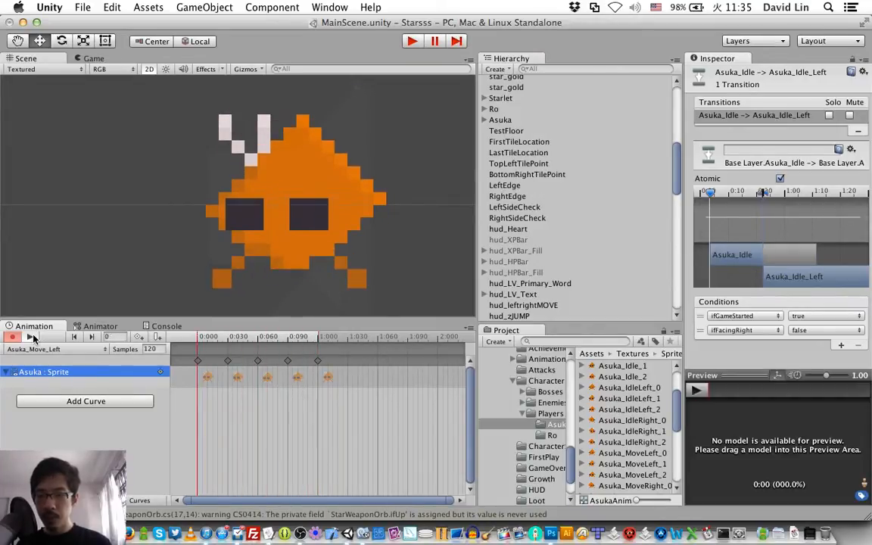
{"action": "left_click", "coordinate": [34, 338]}
{"action": "key", "text": "super+s"}
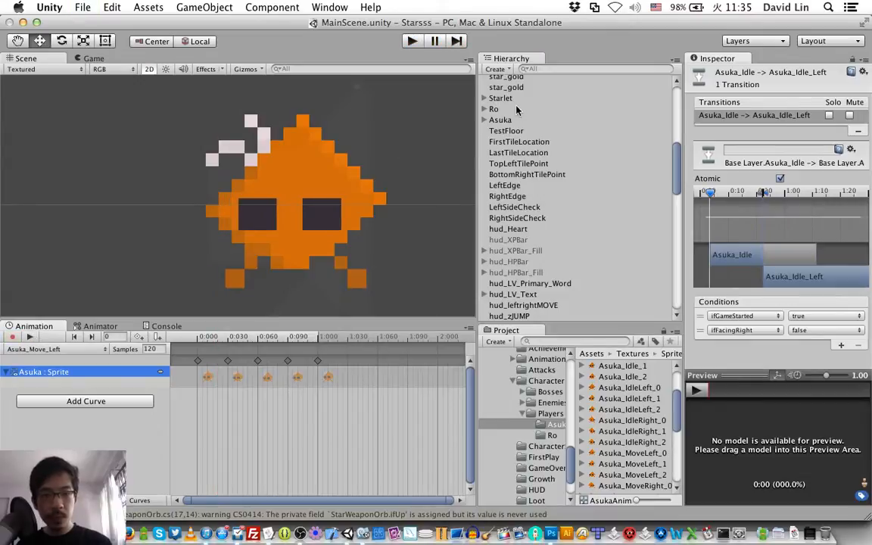
Step: Check the sample rates of the Starlet_left clip on Starlet and the Ro_Left clip on Ro
{"action": "left_click", "coordinate": [512, 99]}
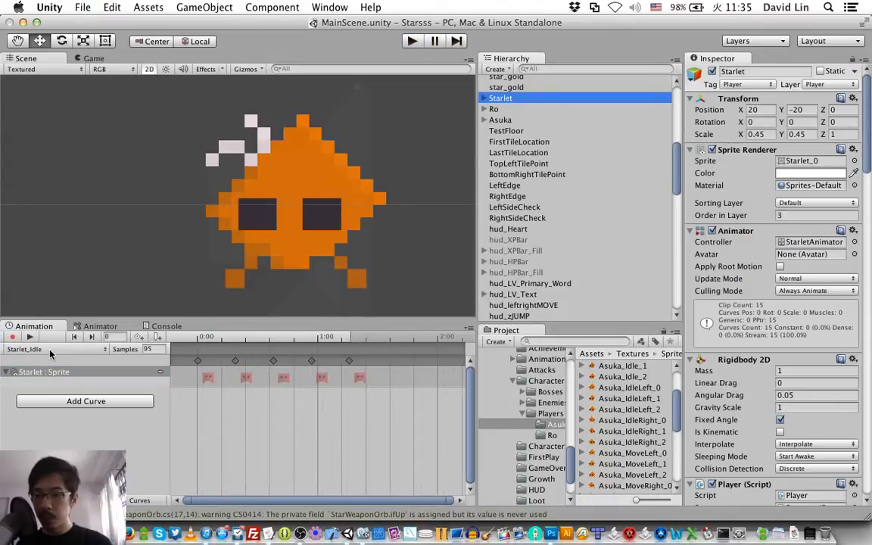
{"action": "left_click", "coordinate": [50, 351]}
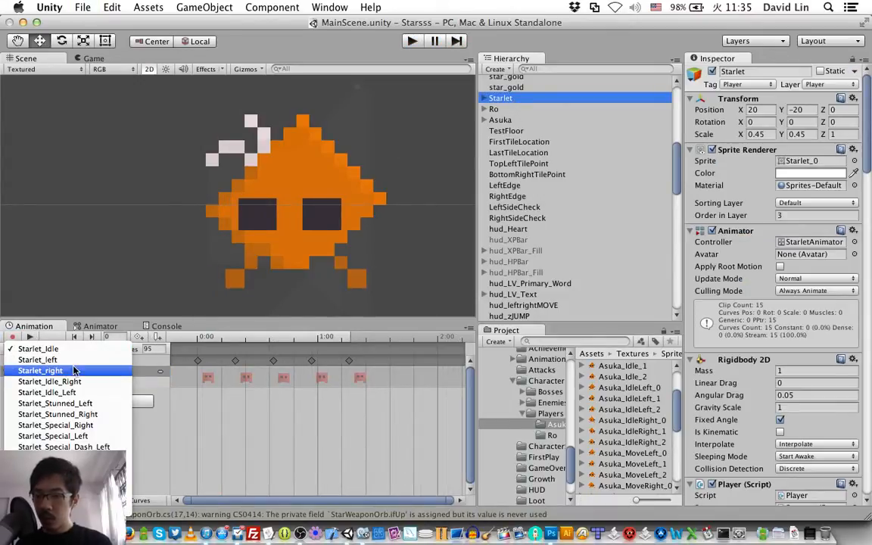
{"action": "left_click", "coordinate": [50, 359]}
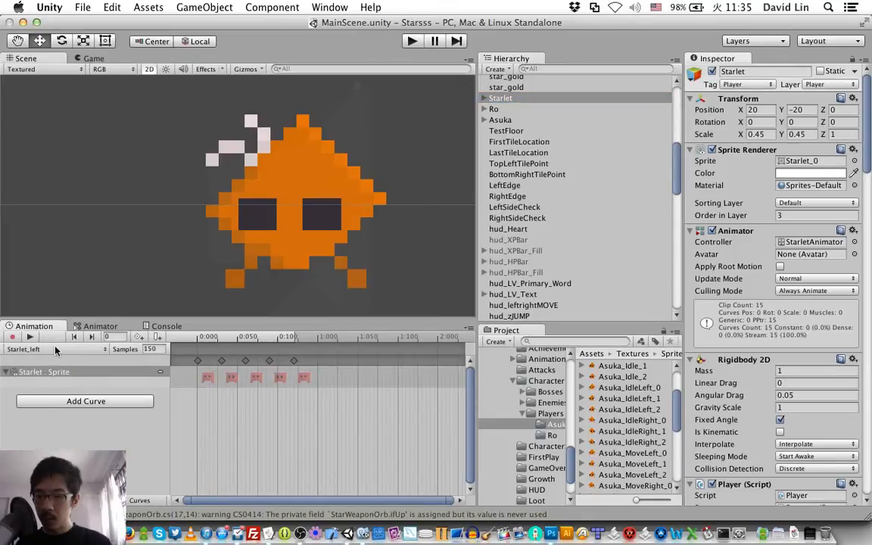
{"action": "left_click", "coordinate": [55, 350]}
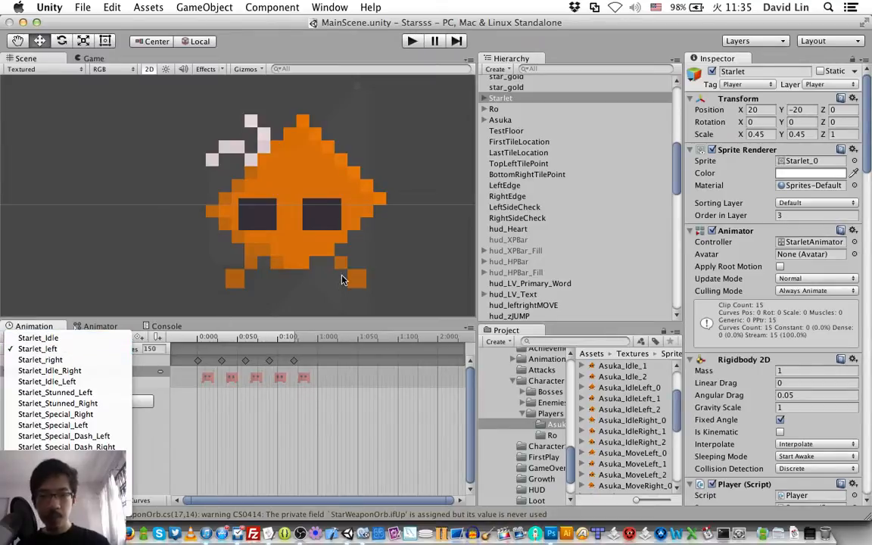
{"action": "left_click", "coordinate": [514, 122]}
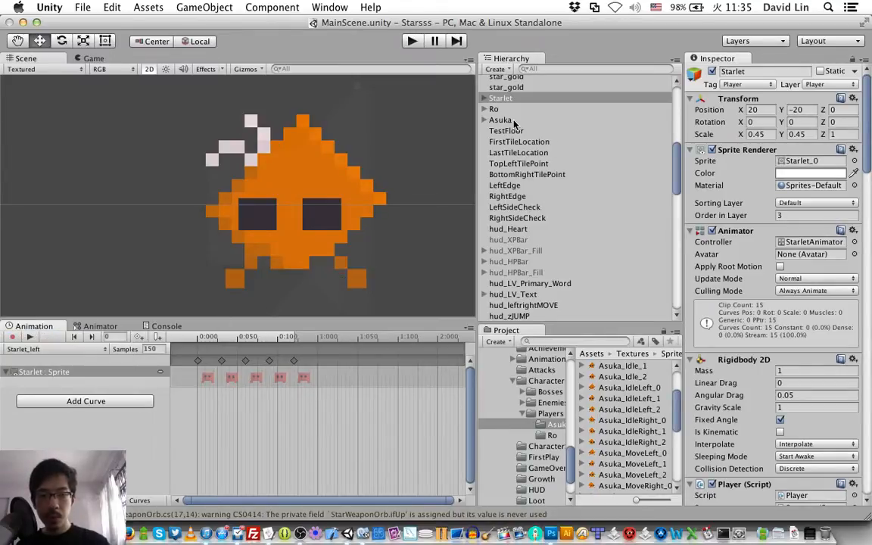
{"action": "left_click", "coordinate": [503, 109]}
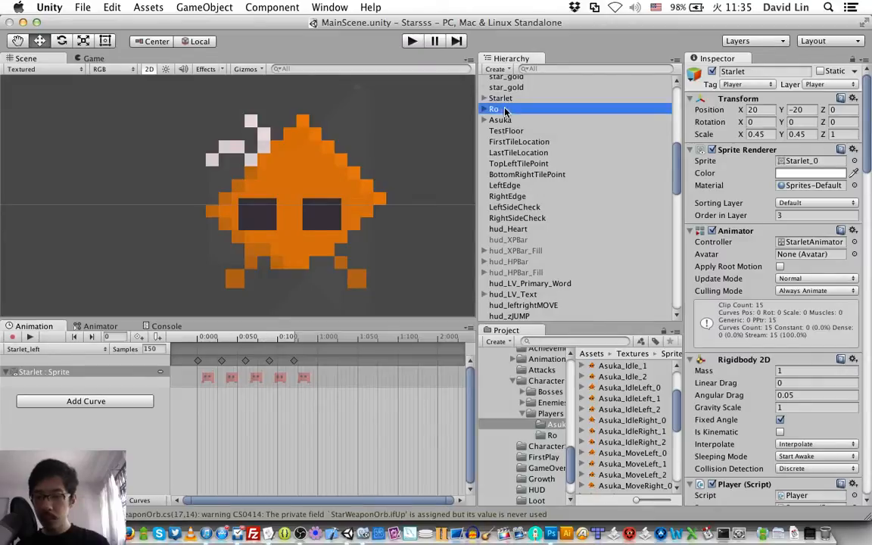
{"action": "left_click", "coordinate": [77, 349]}
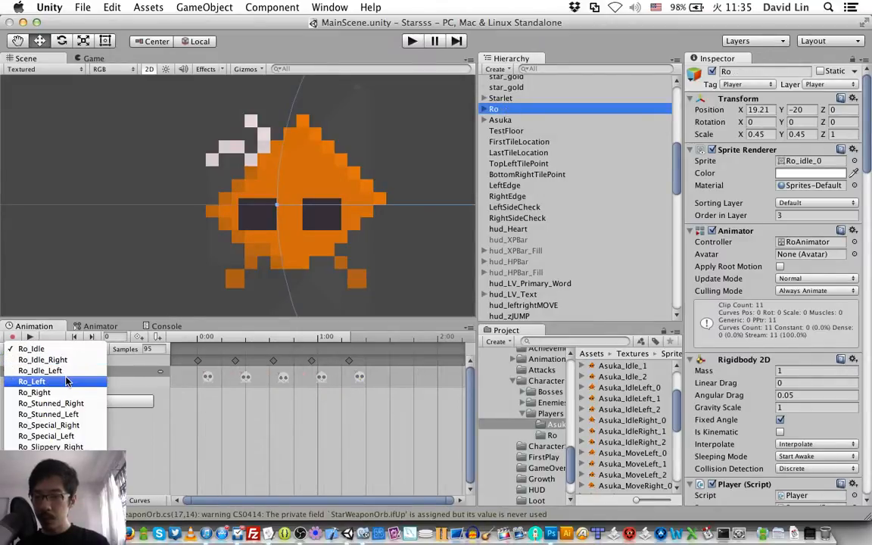
{"action": "left_click", "coordinate": [66, 382]}
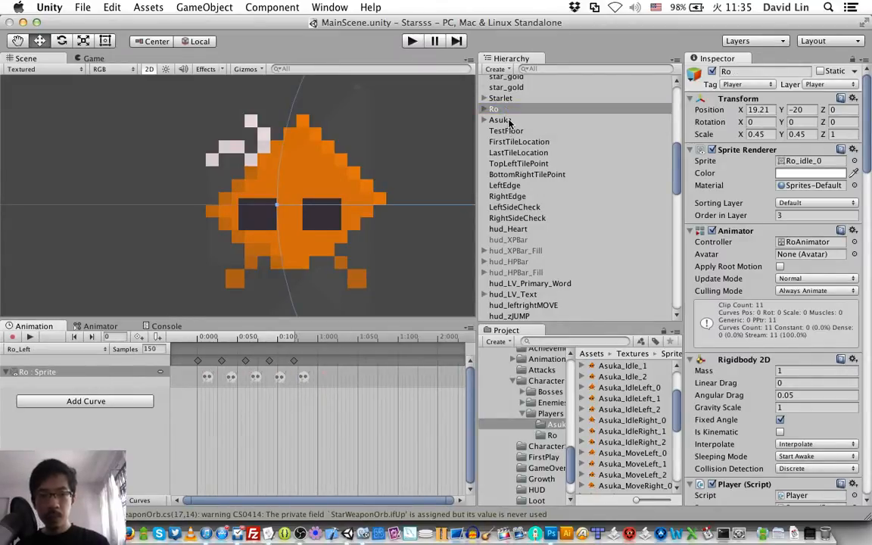
Step: Set the sample rate of Asuka's Asuka_Move_Left animation to 150, save the scene and preview the clip
{"action": "left_click", "coordinate": [502, 120]}
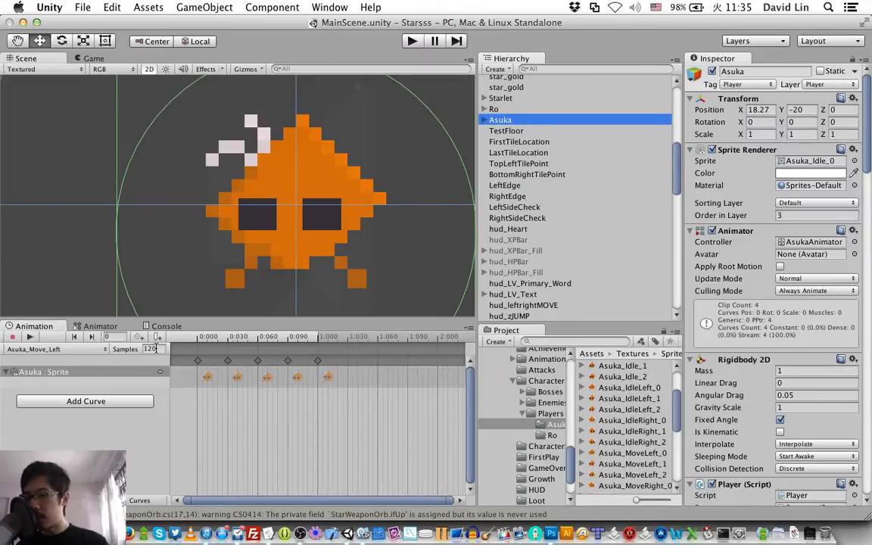
{"action": "left_click", "coordinate": [151, 349]}
{"action": "type", "text": "150"}
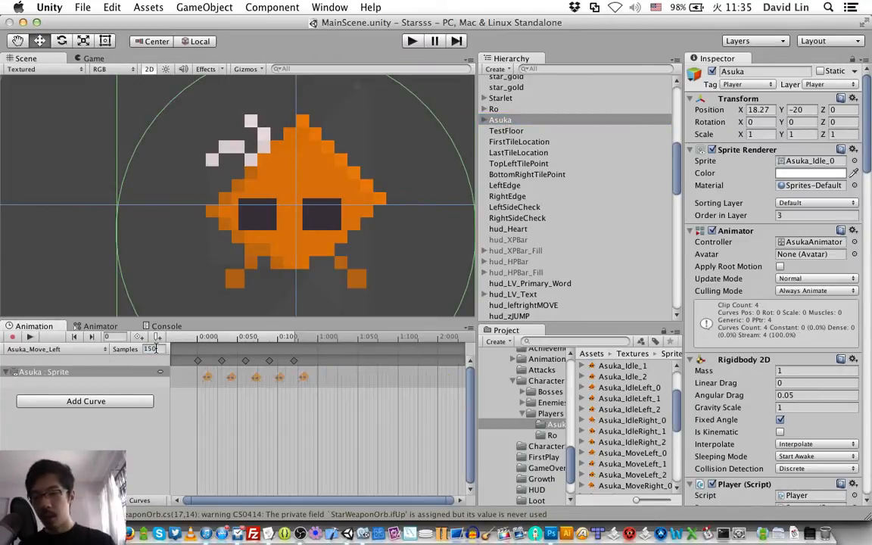
{"action": "key", "text": "super+s"}
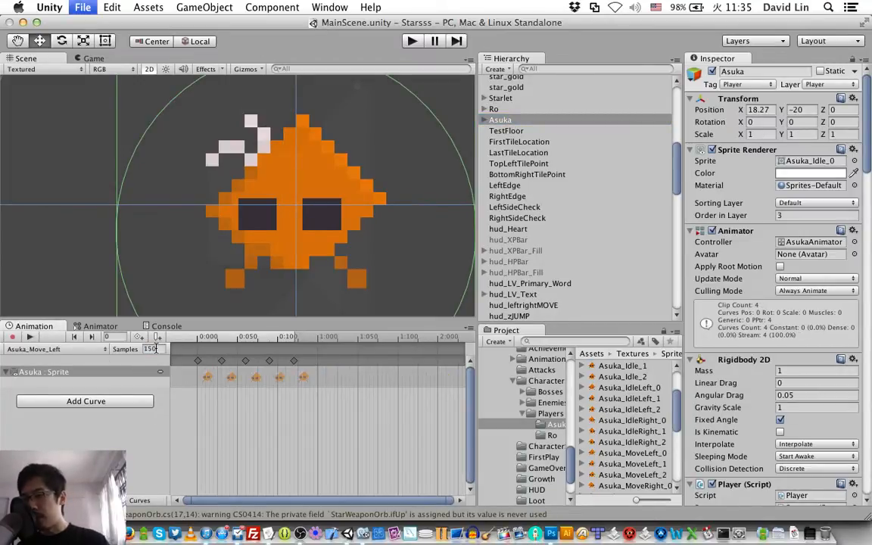
{"action": "left_click", "coordinate": [30, 342]}
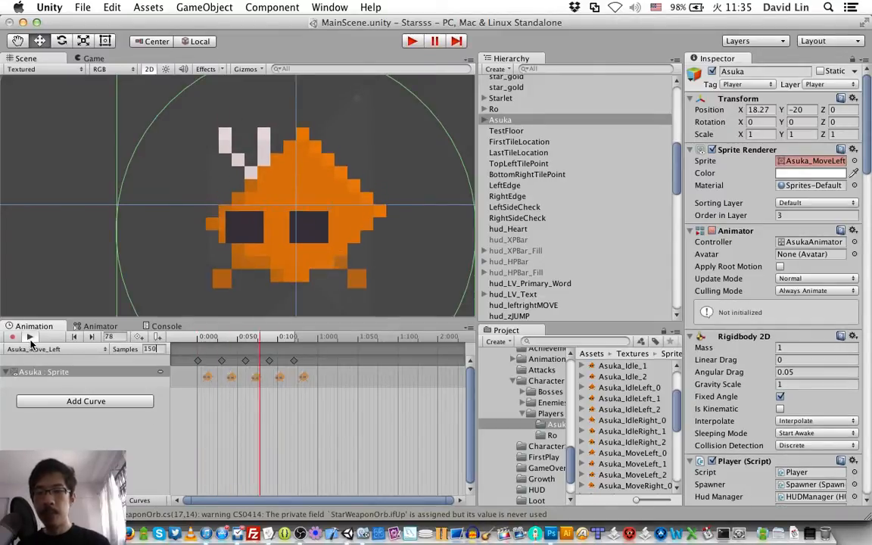
{"action": "left_click", "coordinate": [31, 342]}
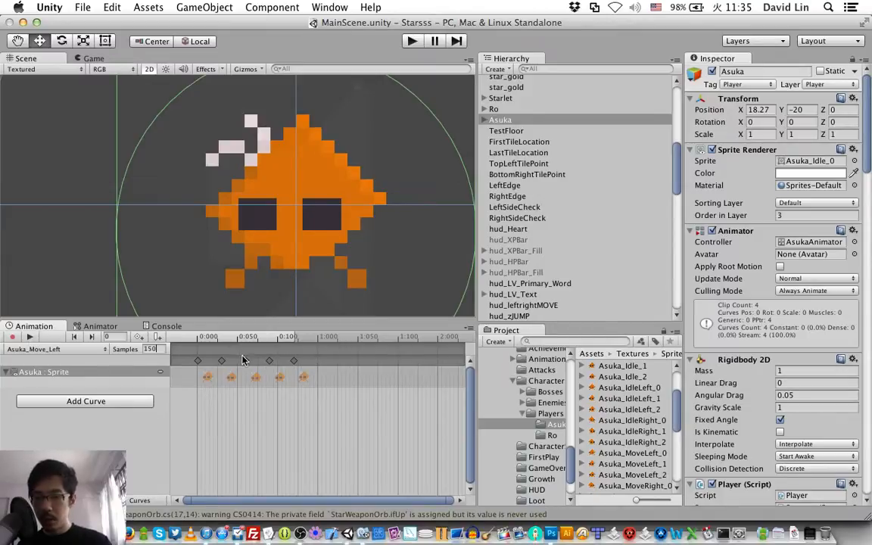
Step: Start a new animation clip for Asuka and name it Asuka_Move_Right.anim
{"action": "left_click", "coordinate": [60, 352]}
{"action": "left_click", "coordinate": [62, 367]}
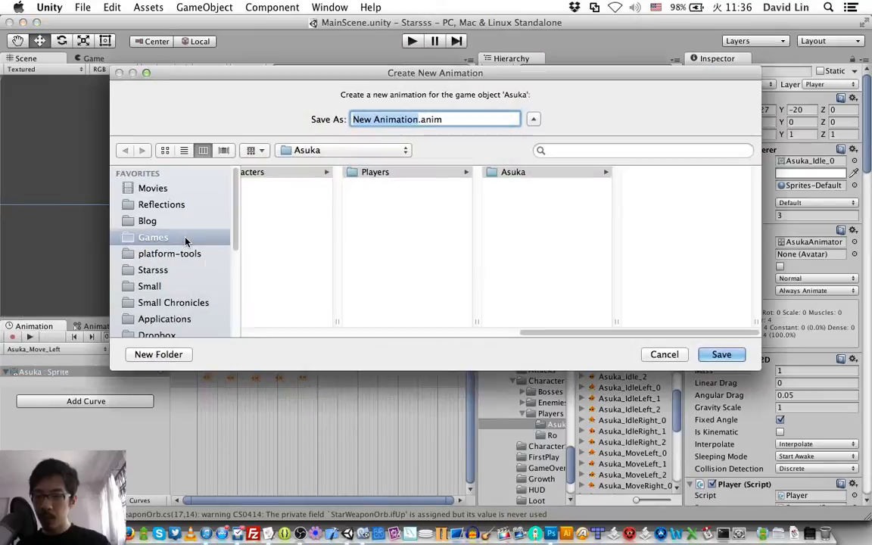
{"action": "type", "text": "Asuka_Move"}
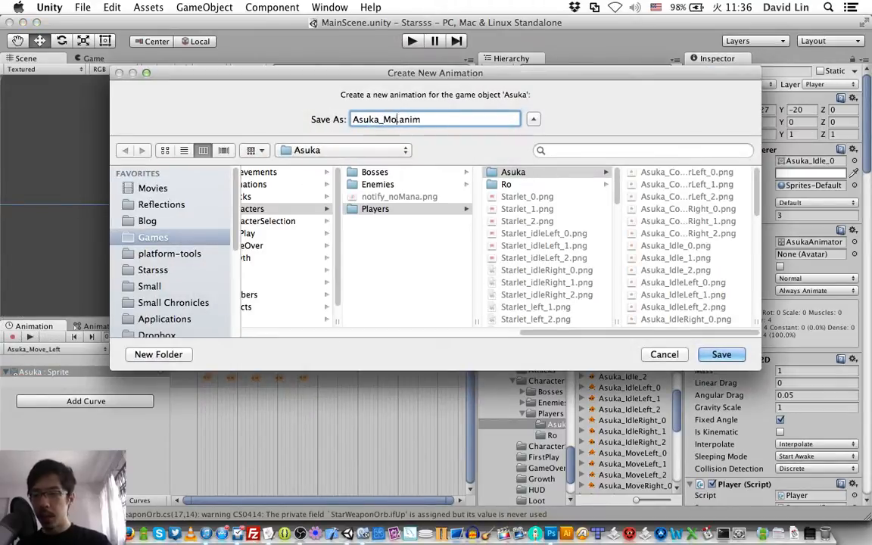
{"action": "type", "text": "_Right"}
{"action": "key", "text": "BackSpace"}
{"action": "key", "text": "BackSpace"}
{"action": "key", "text": "BackSpace"}
{"action": "key", "text": "BackSpace"}
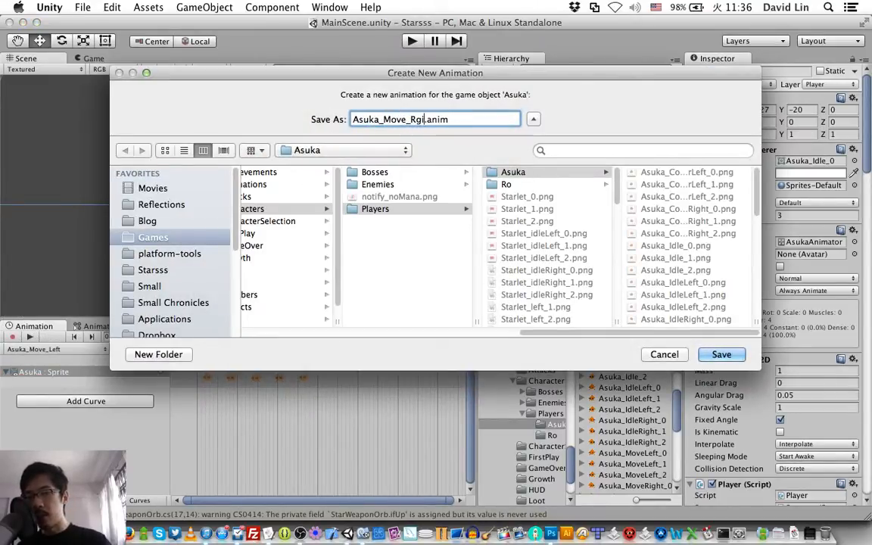
{"action": "type", "text": "ight"}
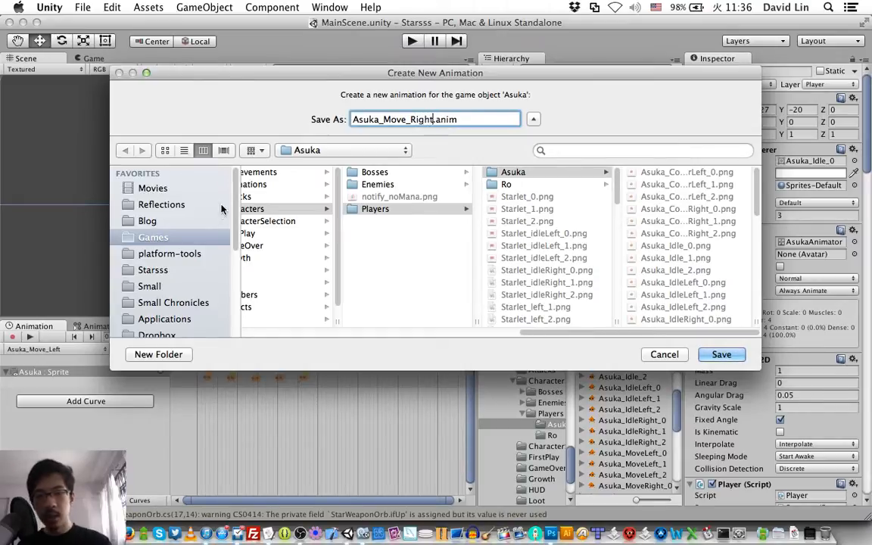
Step: Save the new Asuka_Move_Right clip in the project's Assets/Animations folder
{"action": "left_click", "coordinate": [277, 208]}
{"action": "key", "text": "Left"}
{"action": "key", "text": "Left"}
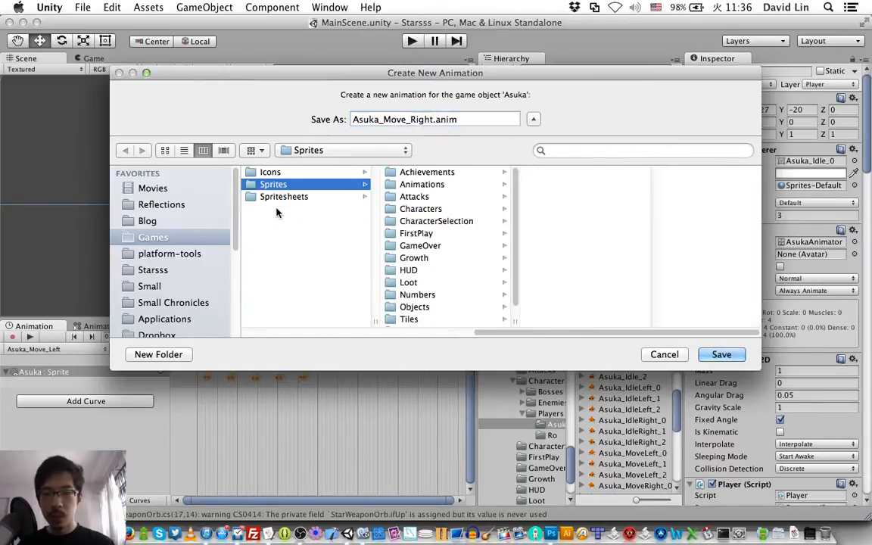
{"action": "key", "text": "Left"}
{"action": "key", "text": "Left"}
{"action": "key", "text": "Right"}
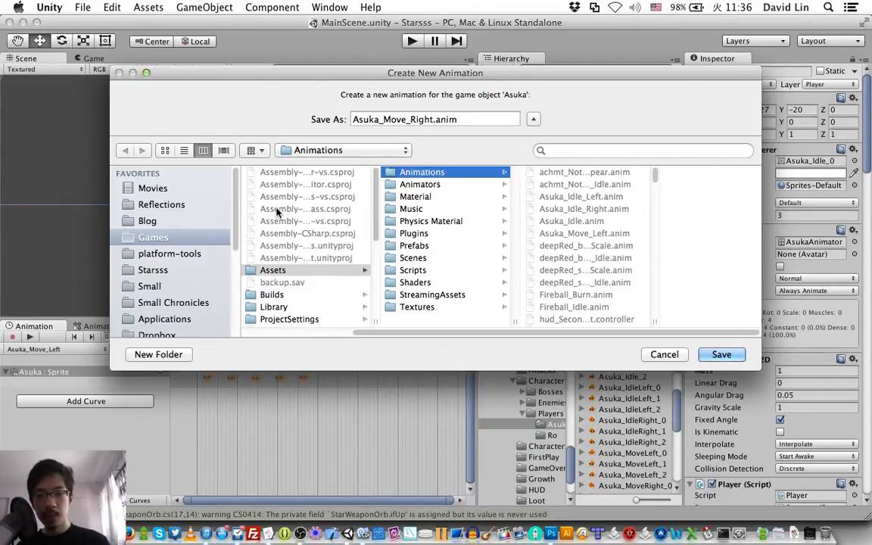
{"action": "key", "text": "Return"}
Step: Key the Asuka_Move_Right clip with sprites Asuka_MoveRight_0, 1, 2, 1 and 0 at 0:00, 0:30, 1:00, 1:30 and 2:00
{"action": "scroll", "coordinate": [609, 425], "scroll_direction": "down", "scroll_amount": 1}
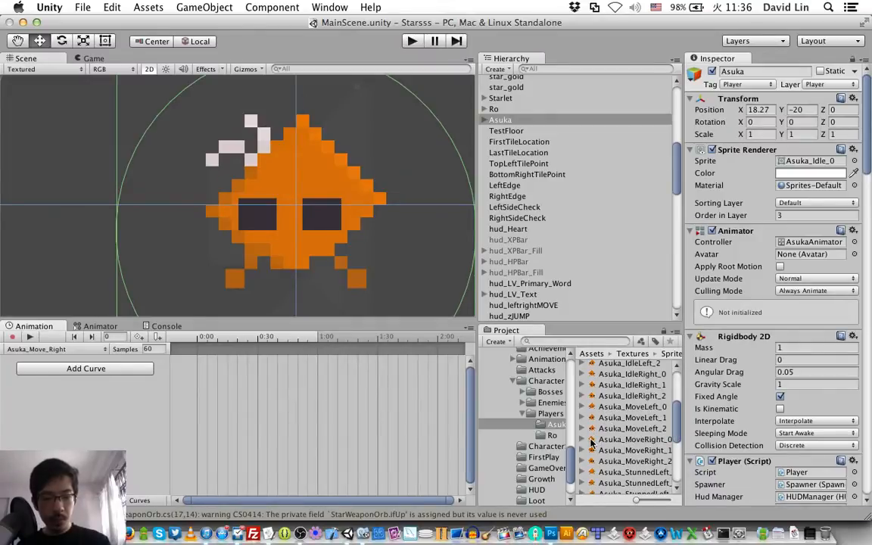
{"action": "left_click_drag", "start_coordinate": [591, 441], "coordinate": [219, 399]}
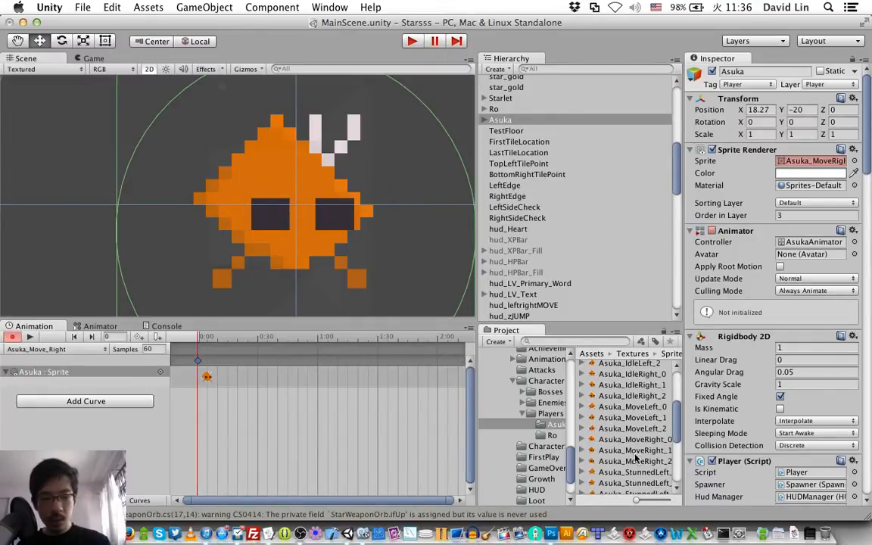
{"action": "left_click_drag", "start_coordinate": [594, 452], "coordinate": [258, 361]}
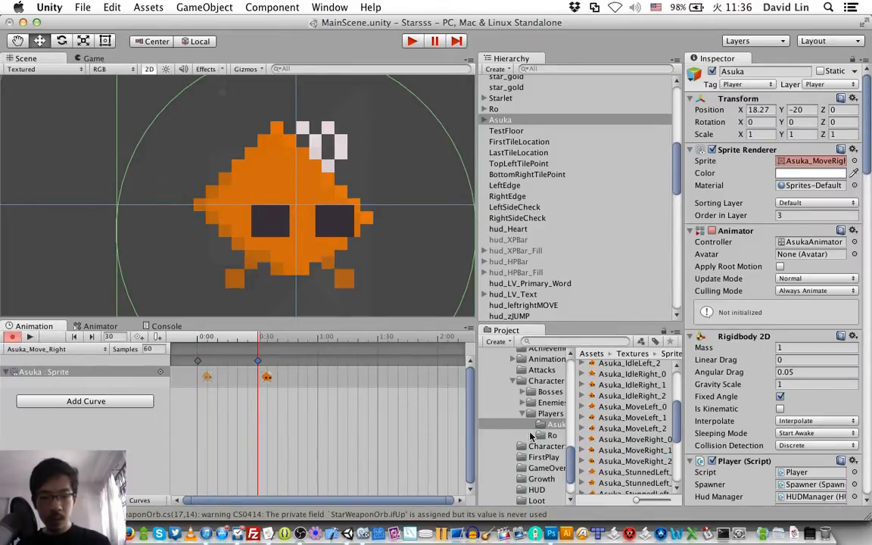
{"action": "left_click_drag", "start_coordinate": [593, 461], "coordinate": [321, 365]}
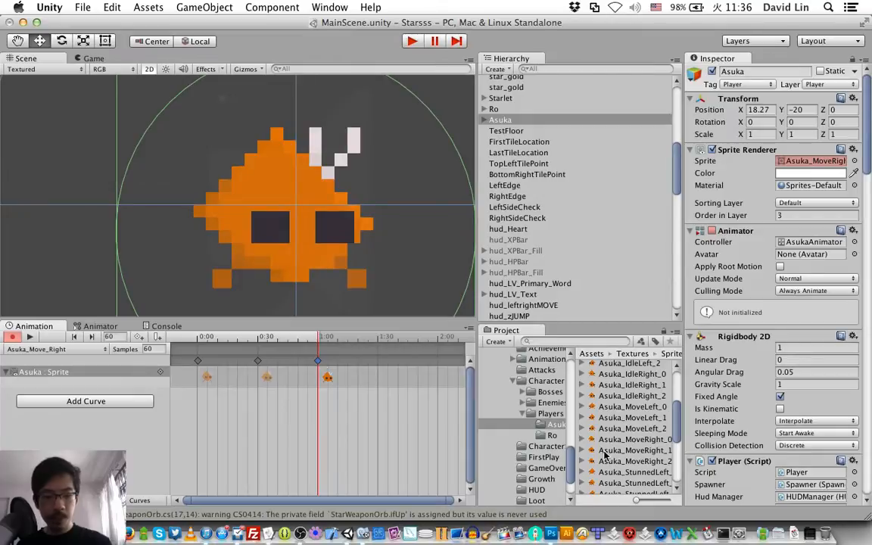
{"action": "left_click_drag", "start_coordinate": [591, 452], "coordinate": [380, 365]}
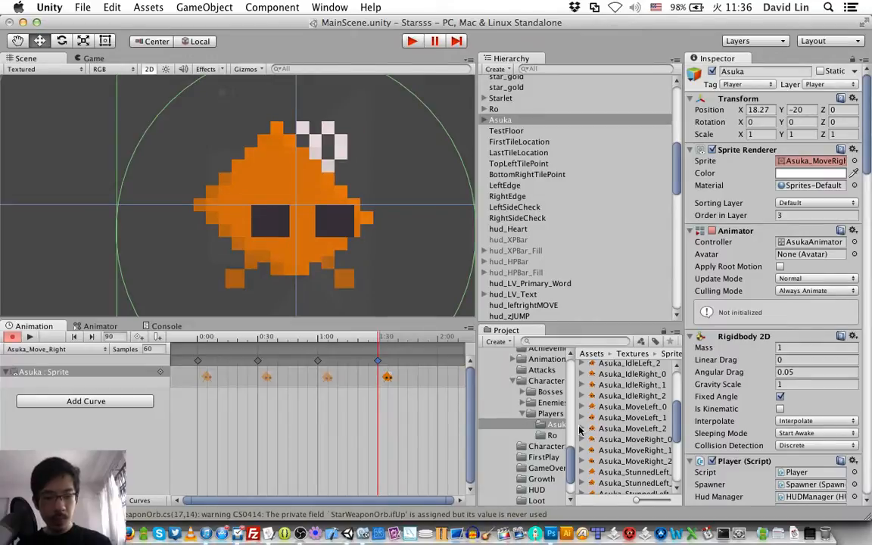
{"action": "left_click_drag", "start_coordinate": [593, 443], "coordinate": [440, 364]}
{"action": "left_click", "coordinate": [437, 363]}
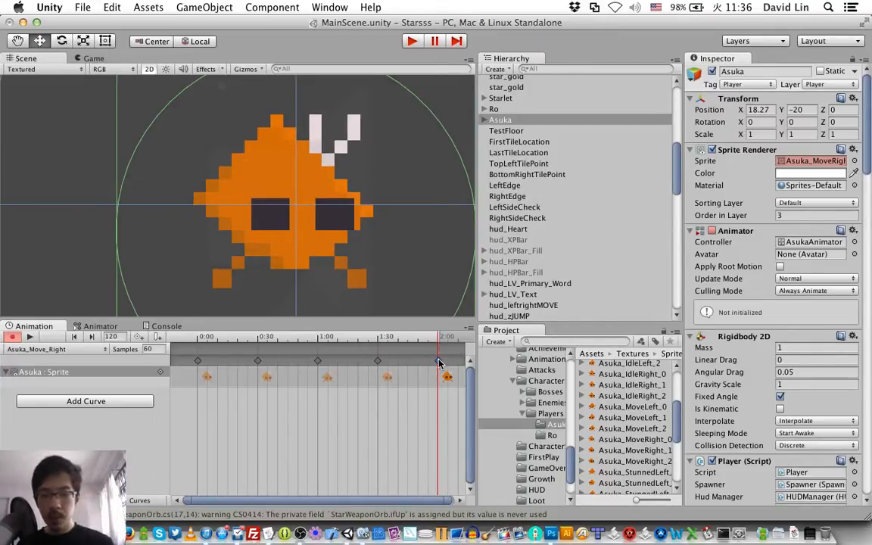
Step: Set the sample rate of the Asuka_Move_Right clip to 150, preview the animation and save the scene
{"action": "left_click", "coordinate": [148, 349]}
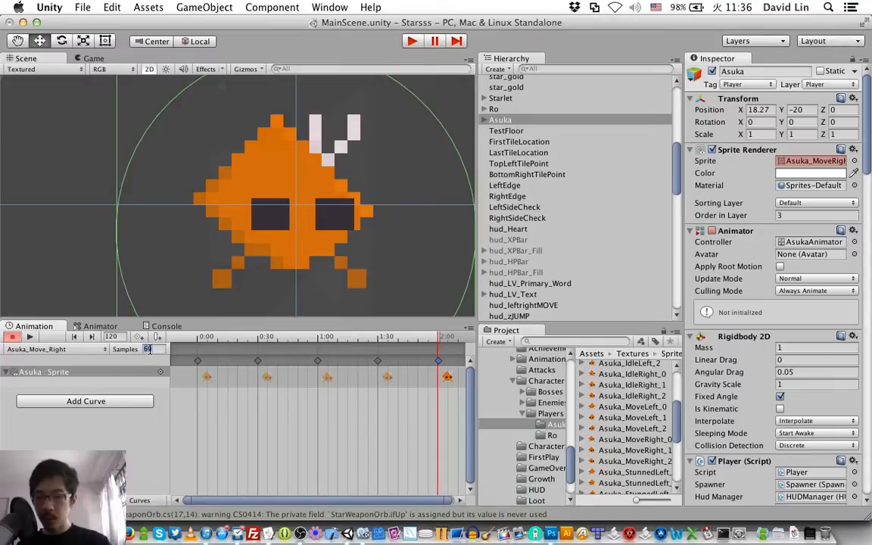
{"action": "type", "text": "150"}
{"action": "left_click", "coordinate": [30, 338]}
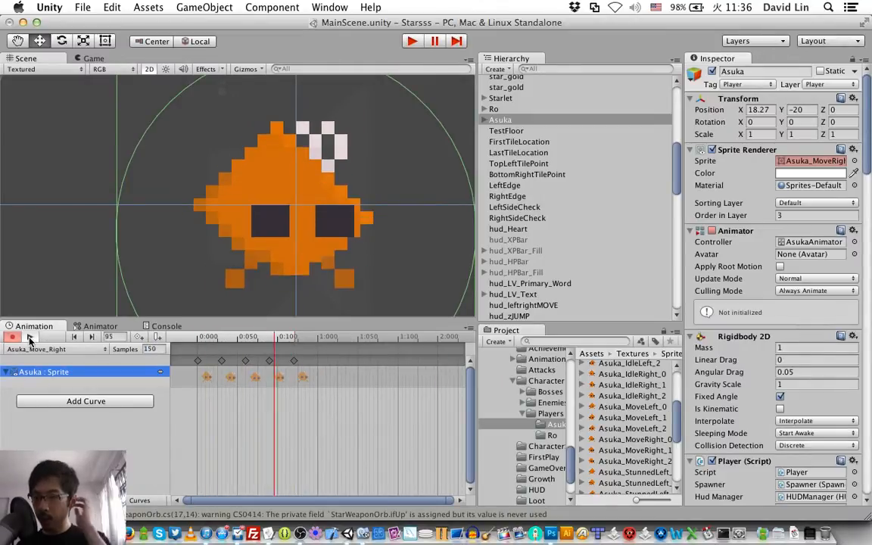
{"action": "key", "text": "super+s"}
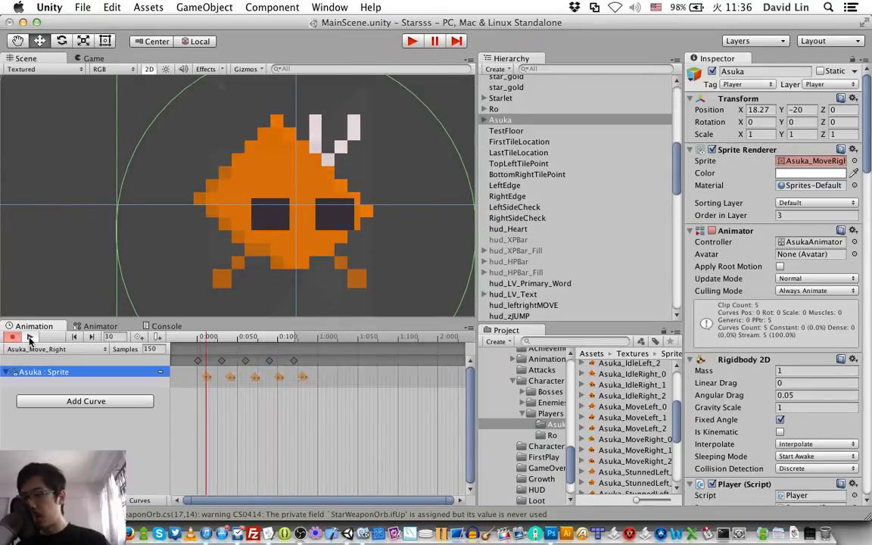
{"action": "key", "text": "super+s"}
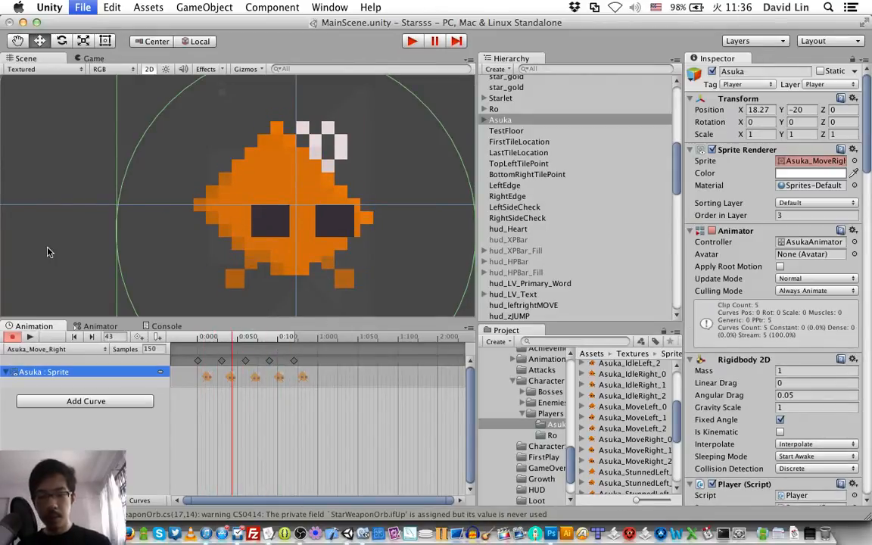
Step: In Asuka's animator graph, move the Asuka_Move_Left and Asuka_Move_Right states away from the idle states and lower Asuka_Idle_Right
{"action": "left_click", "coordinate": [100, 326]}
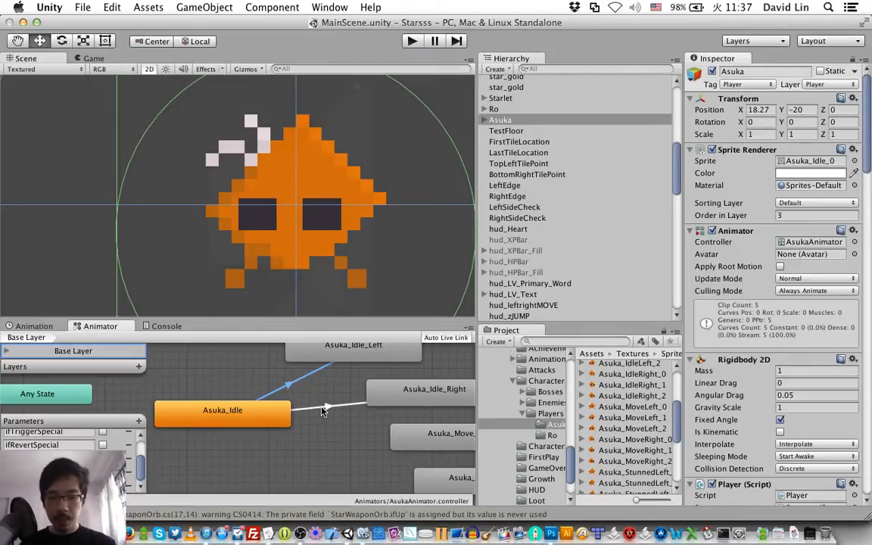
{"action": "scroll", "coordinate": [321, 411], "scroll_direction": "right", "scroll_amount": 10}
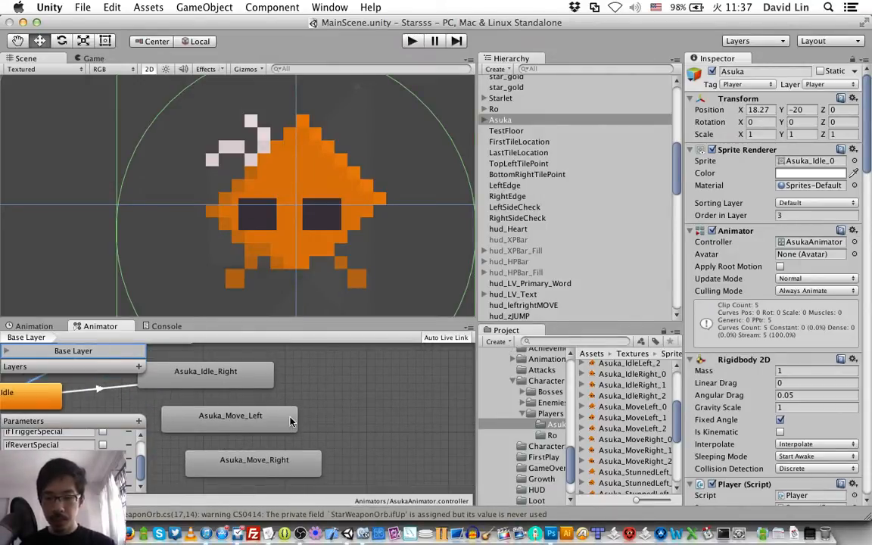
{"action": "left_click_drag", "start_coordinate": [291, 421], "coordinate": [441, 361]}
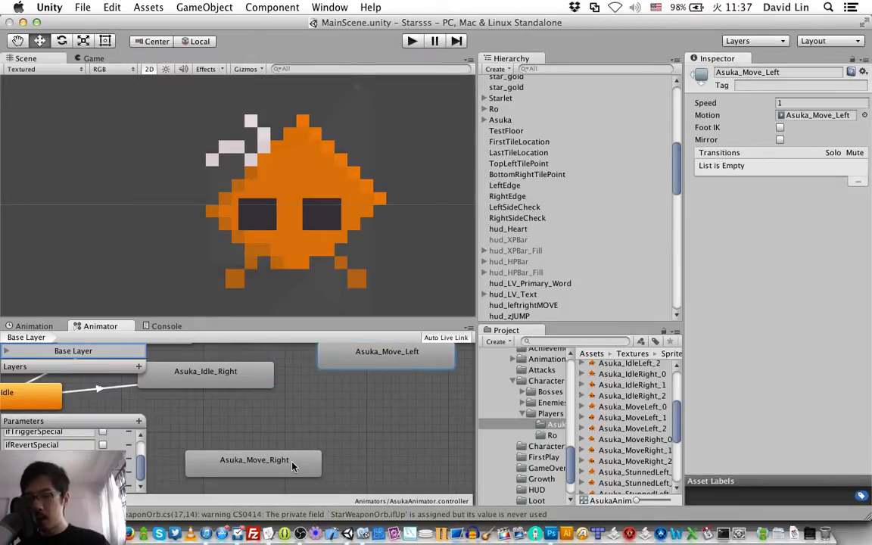
{"action": "left_click_drag", "start_coordinate": [294, 466], "coordinate": [450, 422]}
{"action": "left_click_drag", "start_coordinate": [233, 380], "coordinate": [210, 436]}
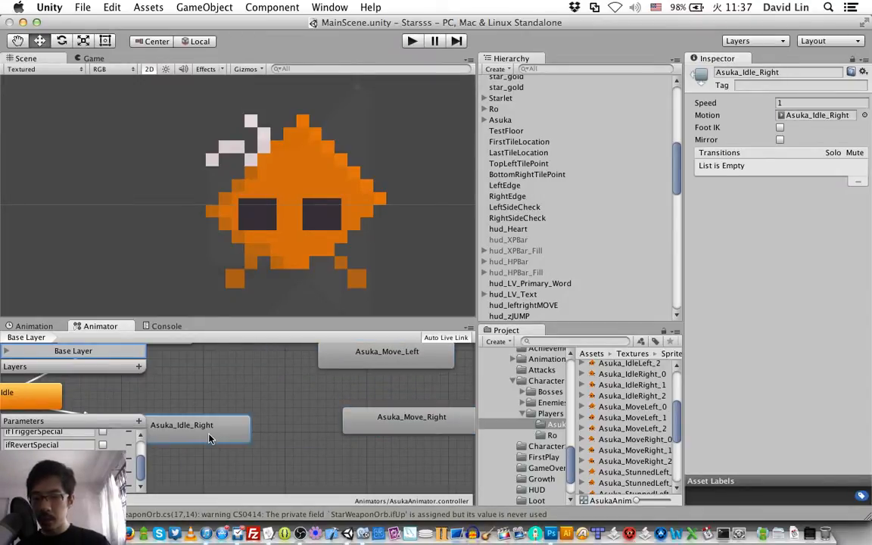
Step: Arrange the animator states in two rows, with Asuka_Move_Left level with Asuka_Idle_Left and Asuka_Move_Right level with Asuka_Idle_Right
{"action": "scroll", "coordinate": [209, 437], "scroll_direction": "up", "scroll_amount": 4}
{"action": "scroll", "coordinate": [210, 437], "scroll_direction": "left", "scroll_amount": 3}
{"action": "scroll", "coordinate": [210, 437], "scroll_direction": "down", "scroll_amount": 2}
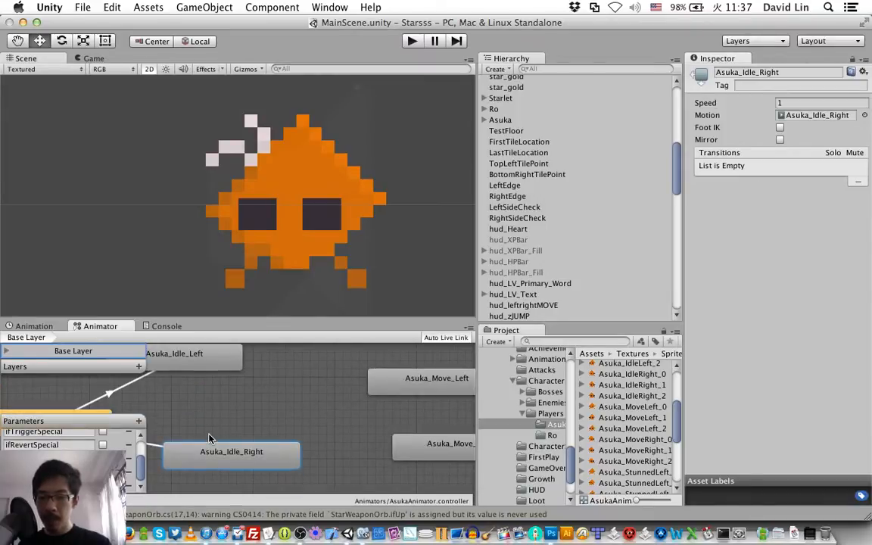
{"action": "scroll", "coordinate": [210, 437], "scroll_direction": "left", "scroll_amount": 5}
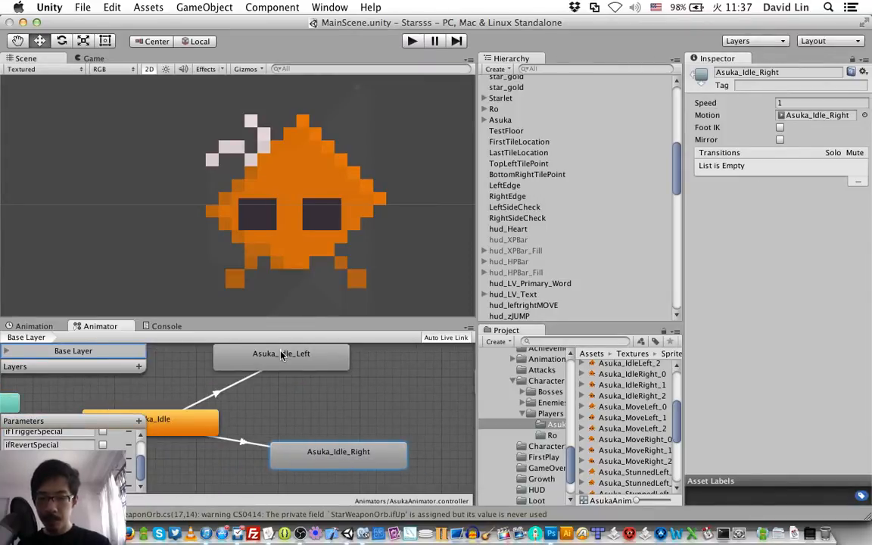
{"action": "left_click_drag", "start_coordinate": [281, 355], "coordinate": [264, 365]}
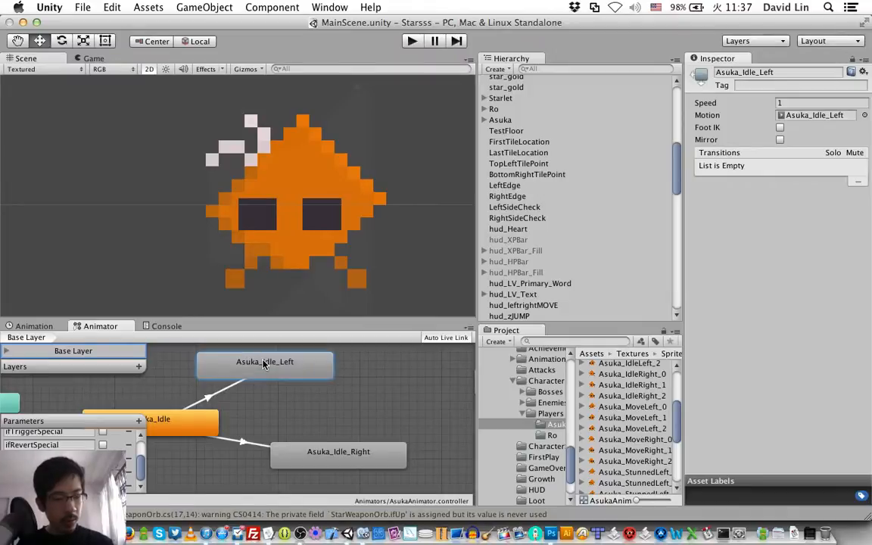
{"action": "left_click_drag", "start_coordinate": [290, 449], "coordinate": [224, 472]}
{"action": "scroll", "coordinate": [286, 414], "scroll_direction": "right", "scroll_amount": 5}
{"action": "left_click_drag", "start_coordinate": [429, 394], "coordinate": [354, 376]}
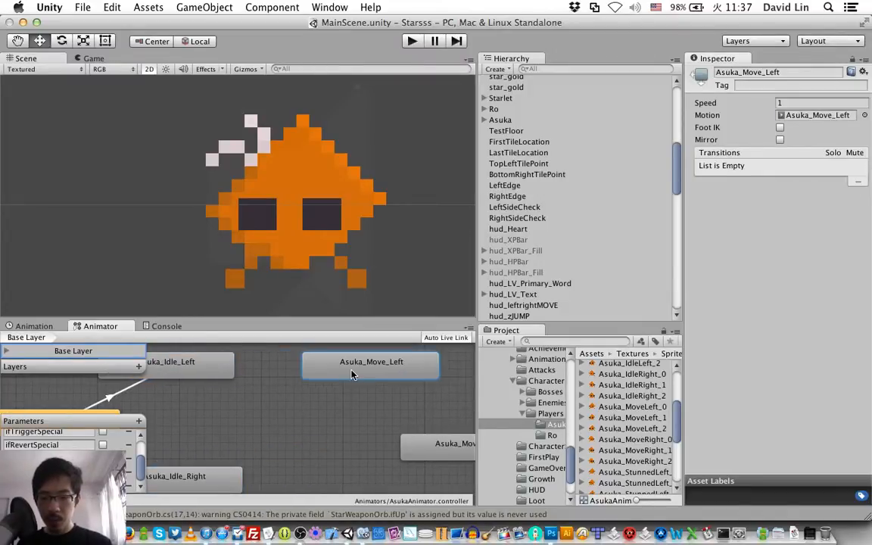
{"action": "left_click_drag", "start_coordinate": [446, 452], "coordinate": [380, 481]}
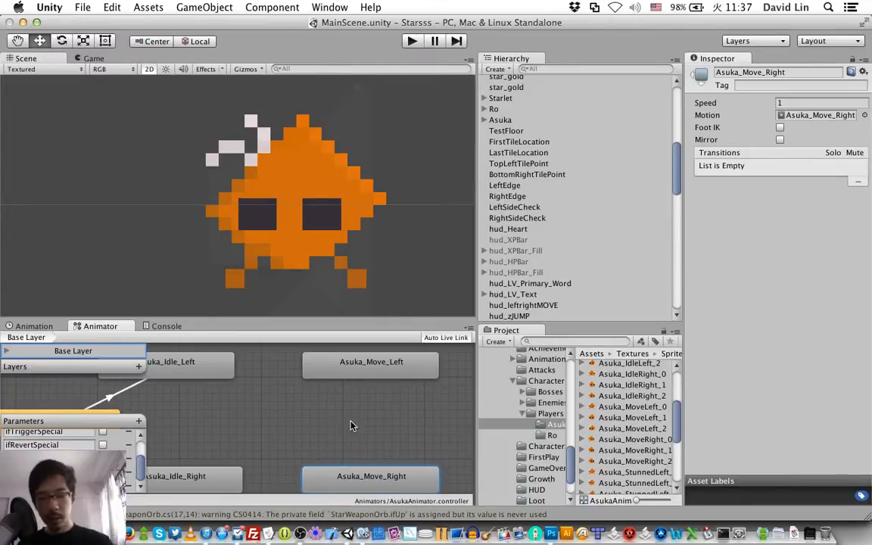
Step: Make a transition from the Asuka_Idle_Left state to the Asuka_Move_Left state
{"action": "scroll", "coordinate": [350, 421], "scroll_direction": "left", "scroll_amount": 5}
{"action": "scroll", "coordinate": [350, 421], "scroll_direction": "right", "scroll_amount": 4}
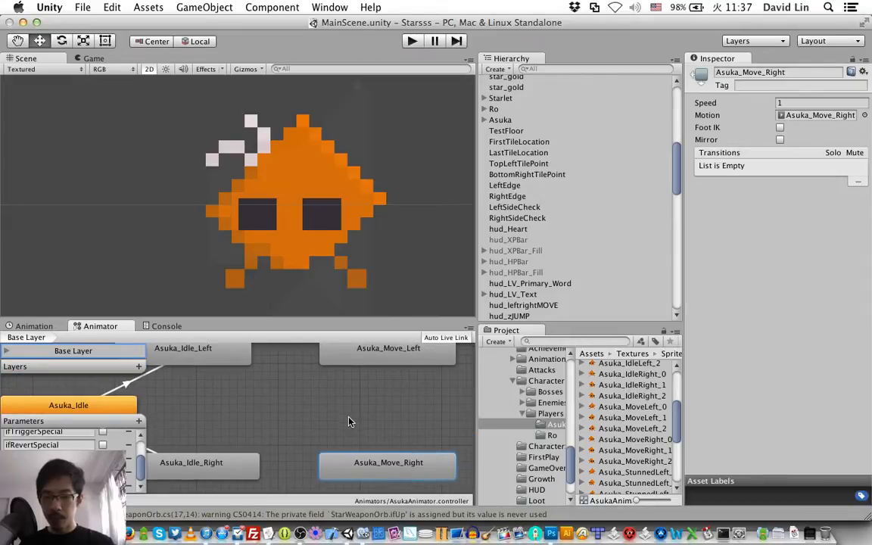
{"action": "left_click", "coordinate": [204, 361]}
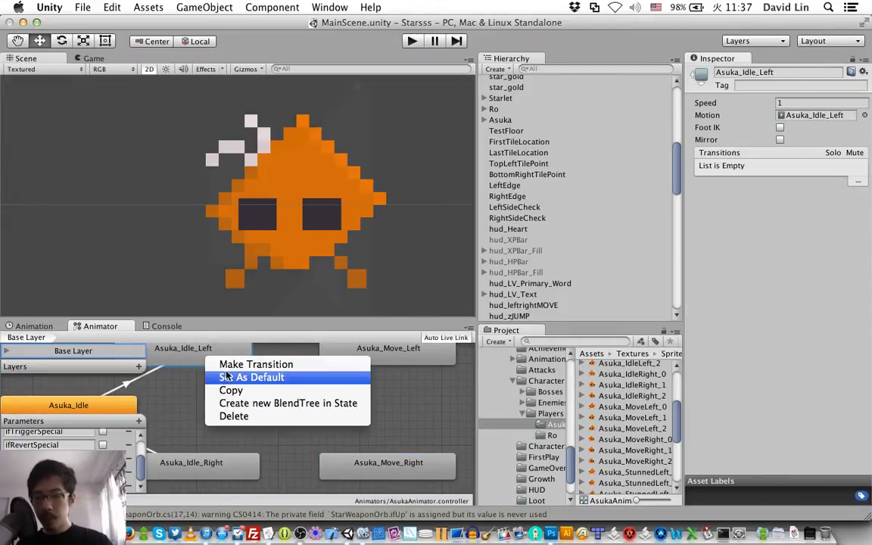
{"action": "left_click", "coordinate": [226, 368]}
{"action": "left_click", "coordinate": [353, 356]}
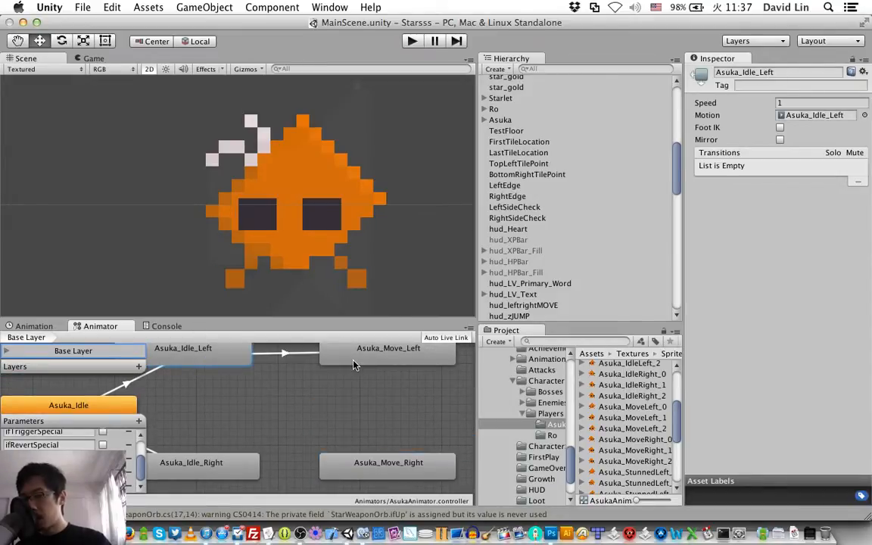
Step: Set the condition of the Asuka_Idle_Left to Asuka_Move_Left transition to Speed Greater 0.1
{"action": "left_click", "coordinate": [306, 357]}
{"action": "left_click", "coordinate": [745, 329]}
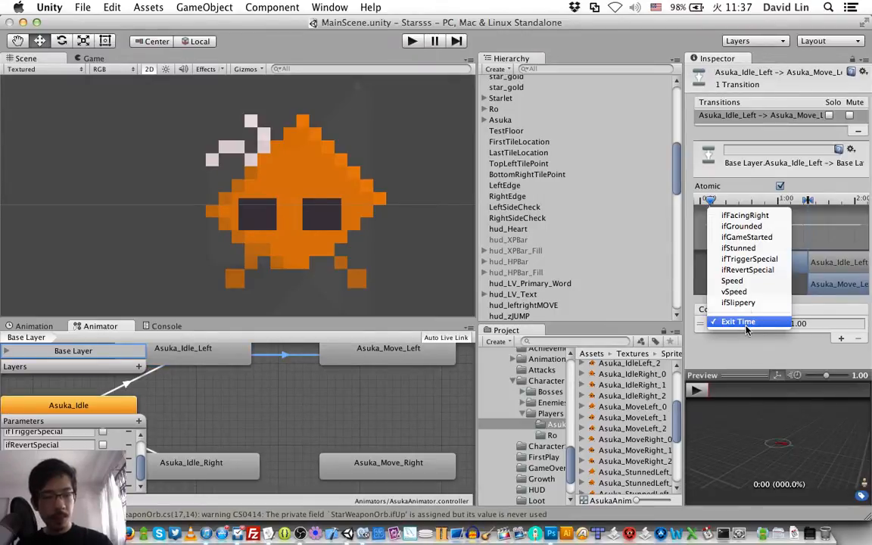
{"action": "left_click", "coordinate": [753, 283]}
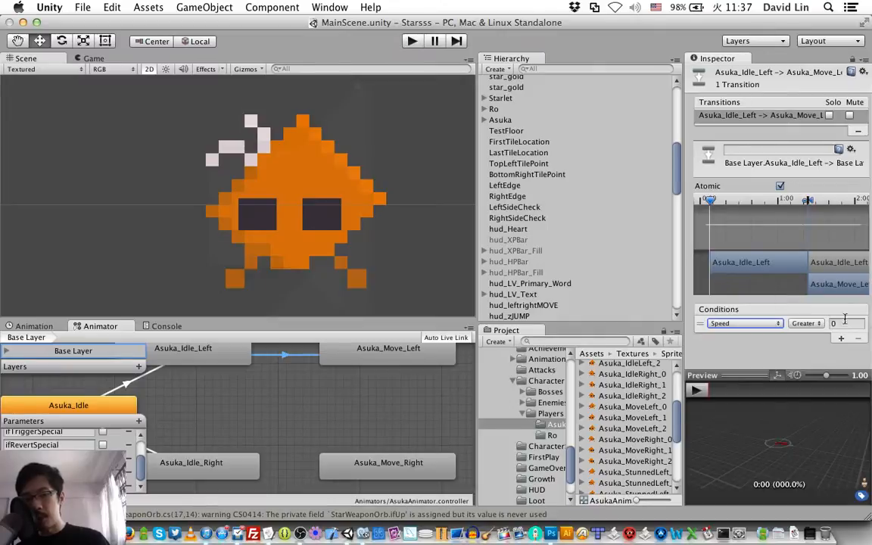
{"action": "left_click", "coordinate": [843, 324]}
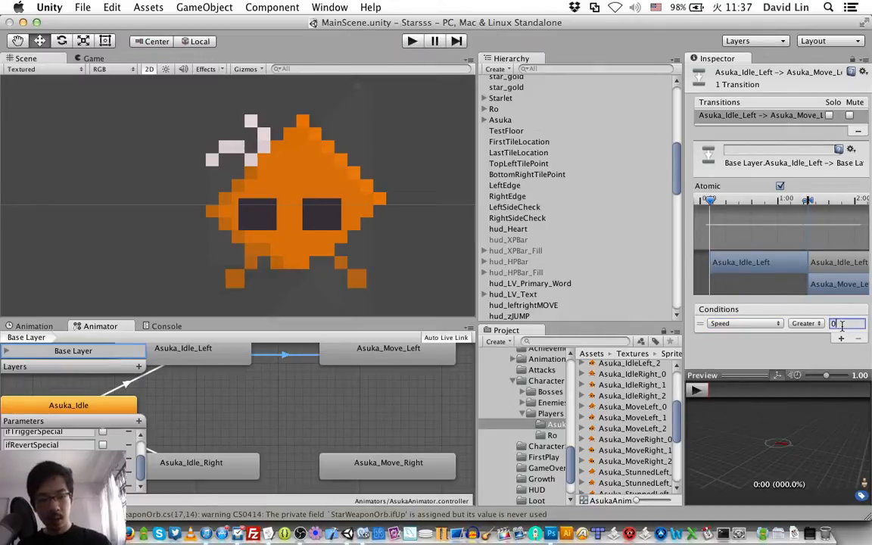
{"action": "type", "text": "0.1"}
{"action": "key", "text": "Return"}
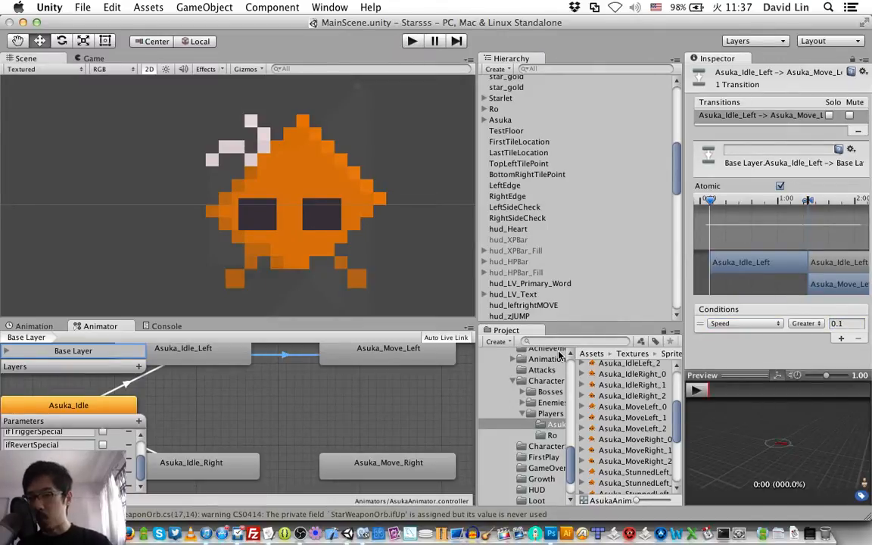
Step: Make a transition from the Asuka_Idle_Right state to the Asuka_Move_Right state
{"action": "left_click", "coordinate": [255, 473]}
{"action": "right_click", "coordinate": [256, 458]}
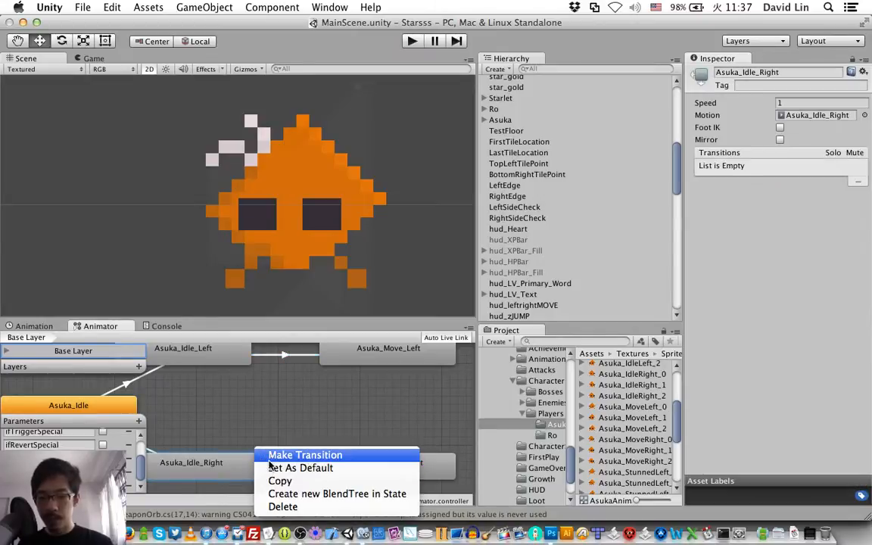
{"action": "left_click", "coordinate": [284, 454]}
{"action": "left_click", "coordinate": [359, 471]}
Step: Set the condition of the Asuka_Idle_Right to Asuka_Move_Right transition to Speed Greater 0.1
{"action": "left_click", "coordinate": [303, 470]}
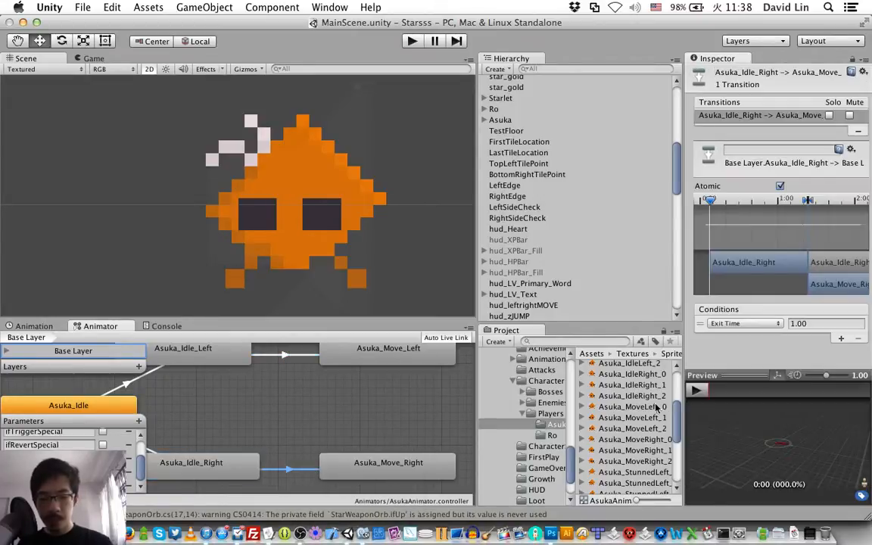
{"action": "left_click", "coordinate": [768, 322]}
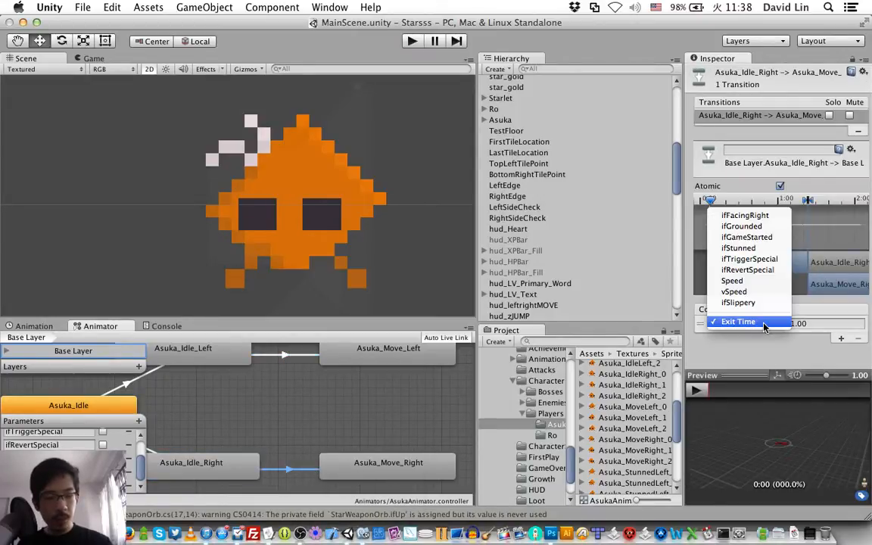
{"action": "left_click", "coordinate": [764, 281]}
{"action": "left_click", "coordinate": [845, 323]}
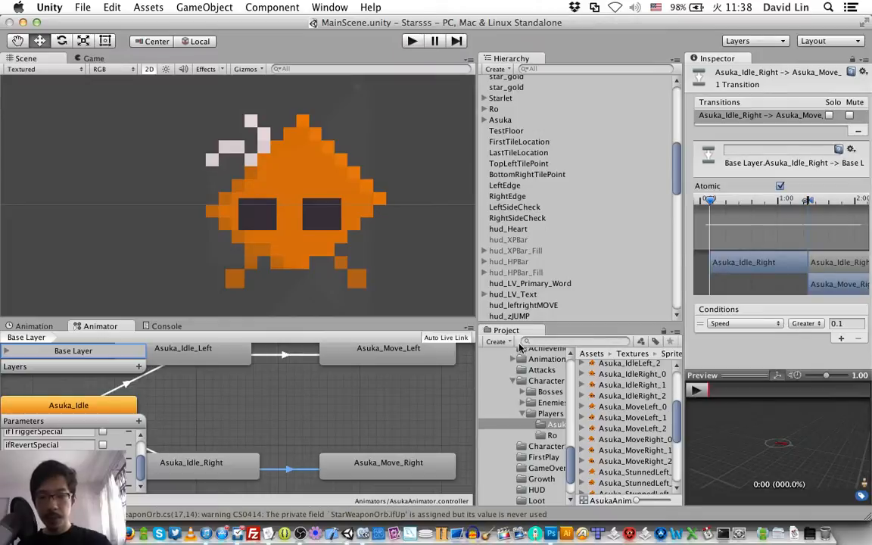
Step: Make a return transition from the Asuka_Move_Left state to the Asuka_Idle_Left state
{"action": "left_click", "coordinate": [368, 360]}
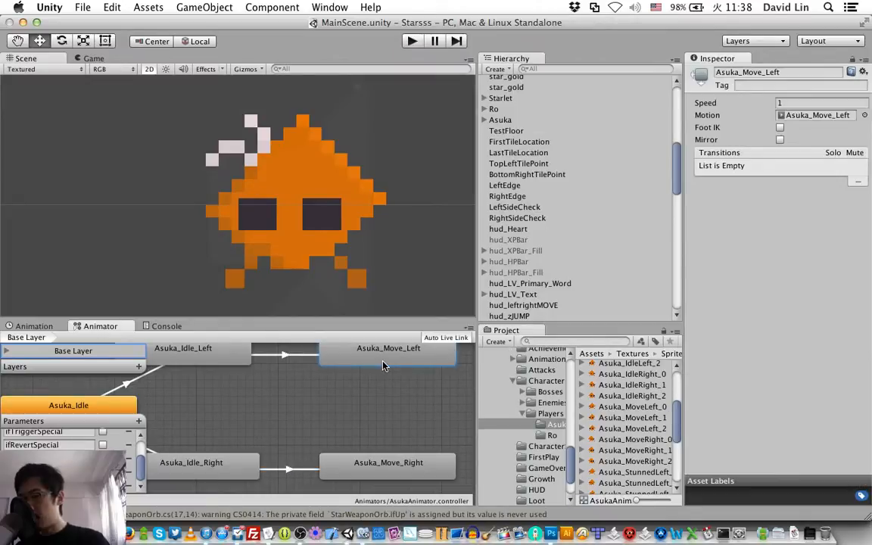
{"action": "right_click", "coordinate": [382, 365]}
{"action": "left_click", "coordinate": [386, 368]}
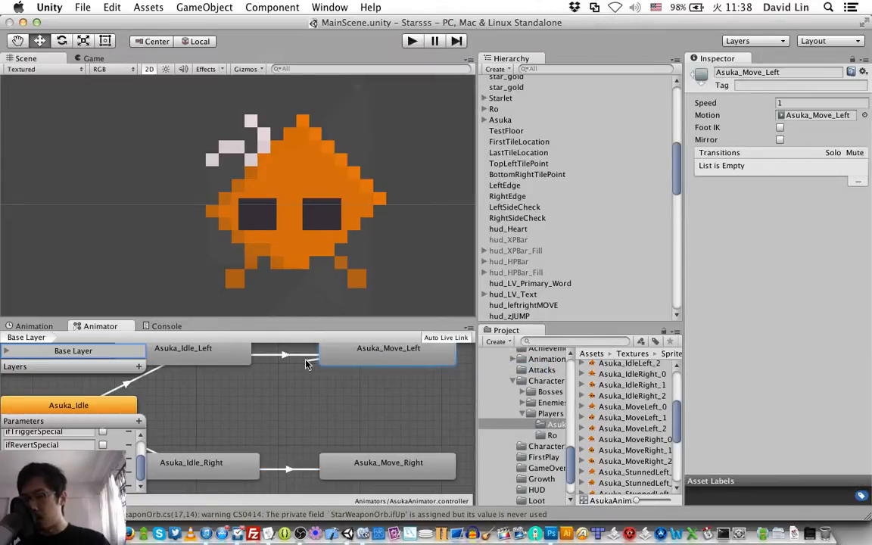
{"action": "left_click", "coordinate": [239, 356]}
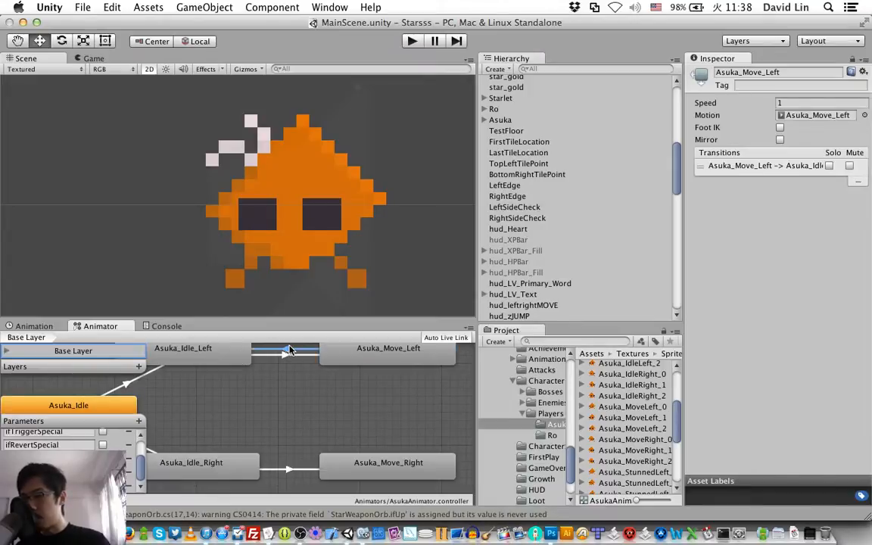
Step: Set the condition of the Asuka_Move_Left to Asuka_Idle_Left transition to Speed Less 0.1 and save the scene
{"action": "left_click", "coordinate": [289, 355]}
{"action": "scroll", "coordinate": [321, 377], "scroll_direction": "up", "scroll_amount": 2}
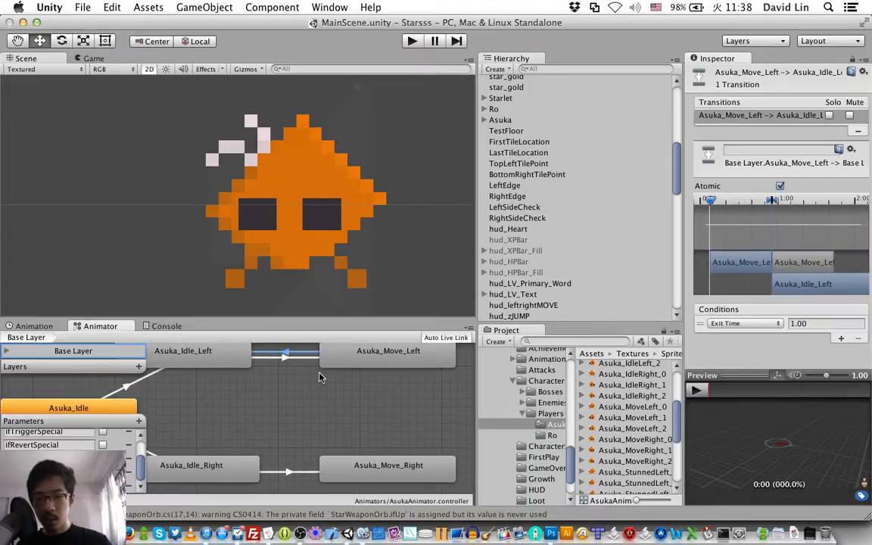
{"action": "left_click", "coordinate": [762, 324]}
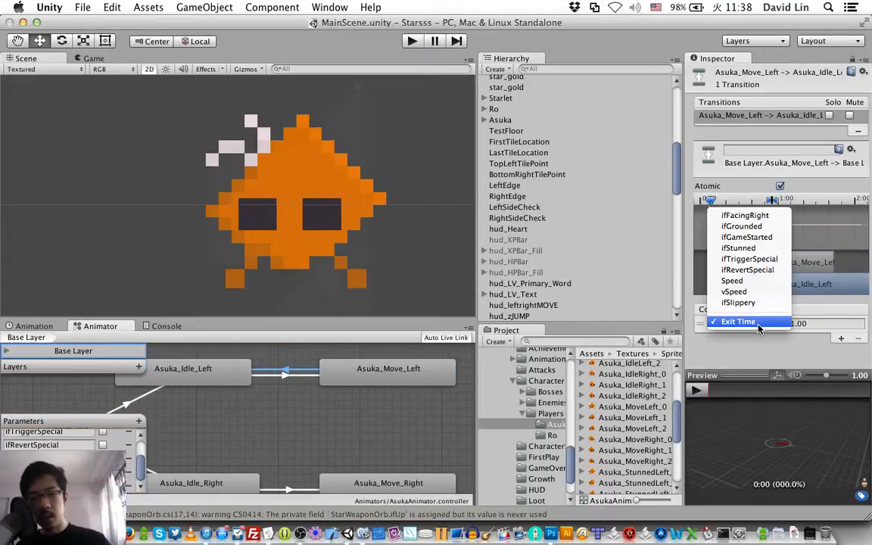
{"action": "left_click", "coordinate": [738, 280]}
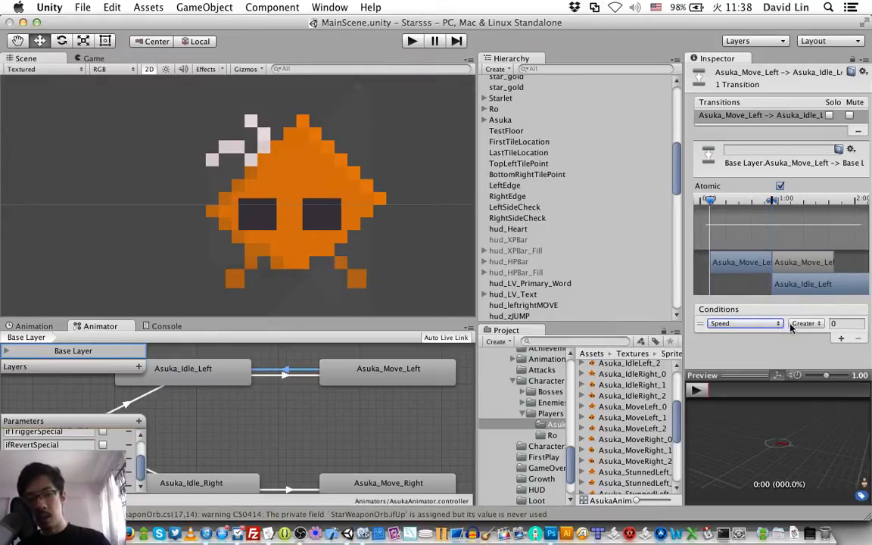
{"action": "left_click", "coordinate": [804, 324]}
{"action": "left_click", "coordinate": [802, 335]}
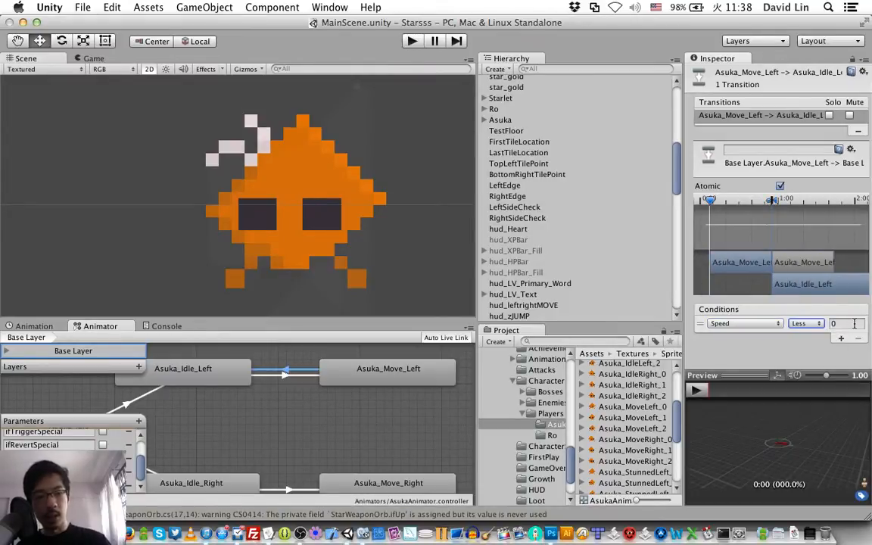
{"action": "left_click", "coordinate": [854, 323]}
{"action": "type", "text": "0.1"}
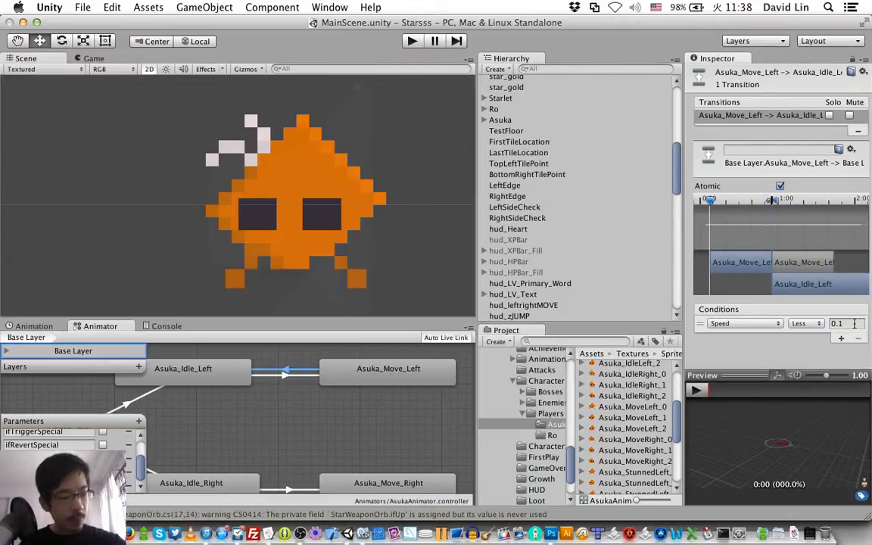
{"action": "key", "text": "super+s"}
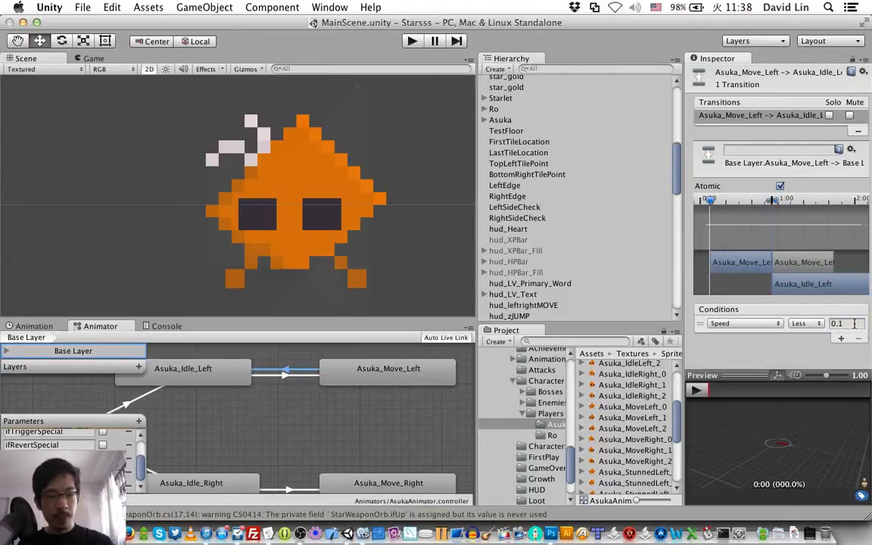
Step: Make a return transition from the Asuka_Move_Right state to the Asuka_Idle_Right state
{"action": "left_click", "coordinate": [363, 483]}
{"action": "right_click", "coordinate": [363, 483]}
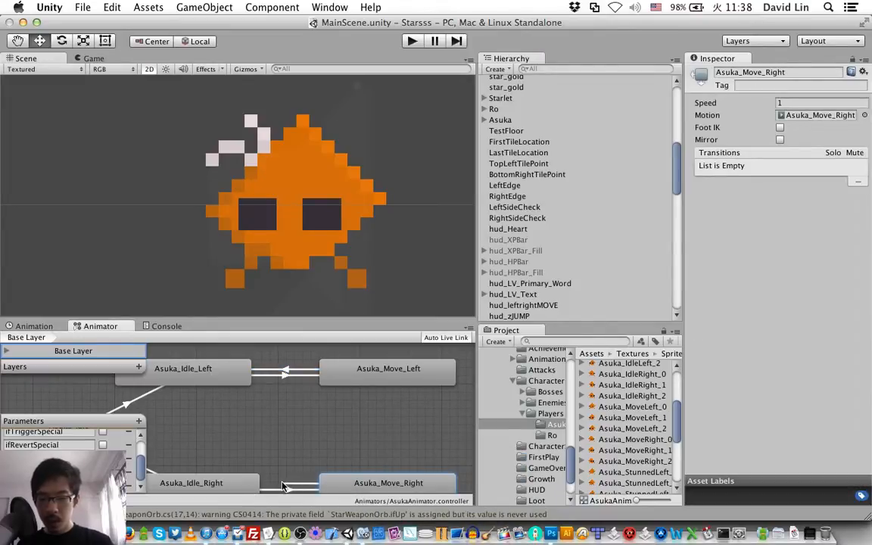
{"action": "left_click", "coordinate": [254, 483]}
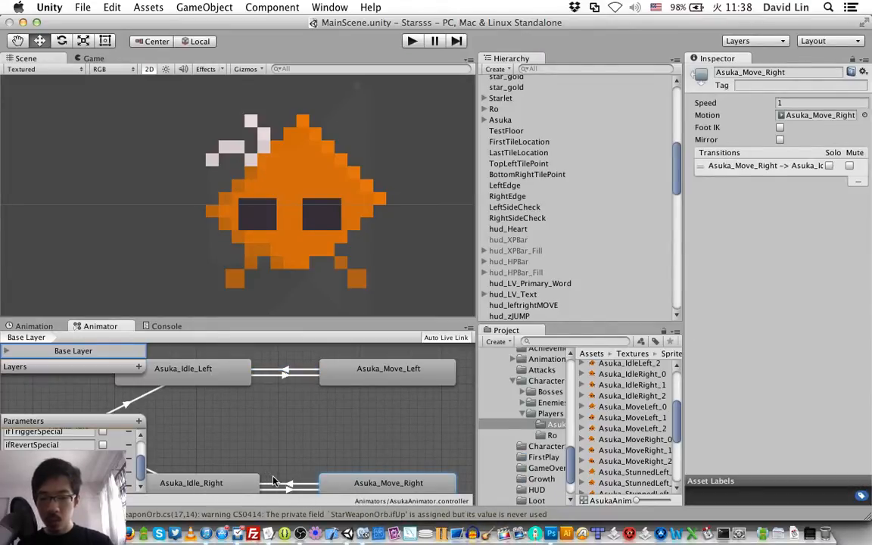
Step: Set the condition of the Asuka_Move_Right to Asuka_Idle_Right transition to Speed Less 0.1
{"action": "left_click", "coordinate": [281, 484]}
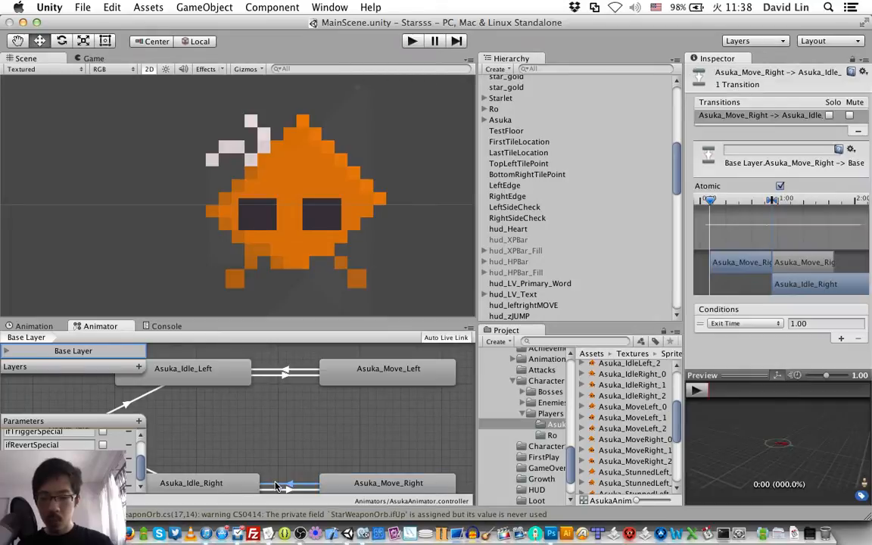
{"action": "left_click", "coordinate": [742, 323]}
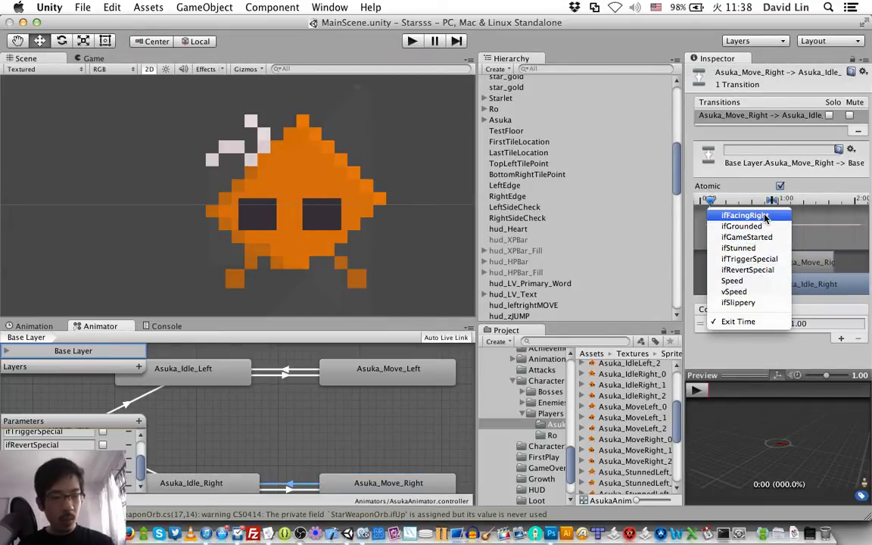
{"action": "left_click", "coordinate": [765, 217]}
{"action": "left_click", "coordinate": [753, 324]}
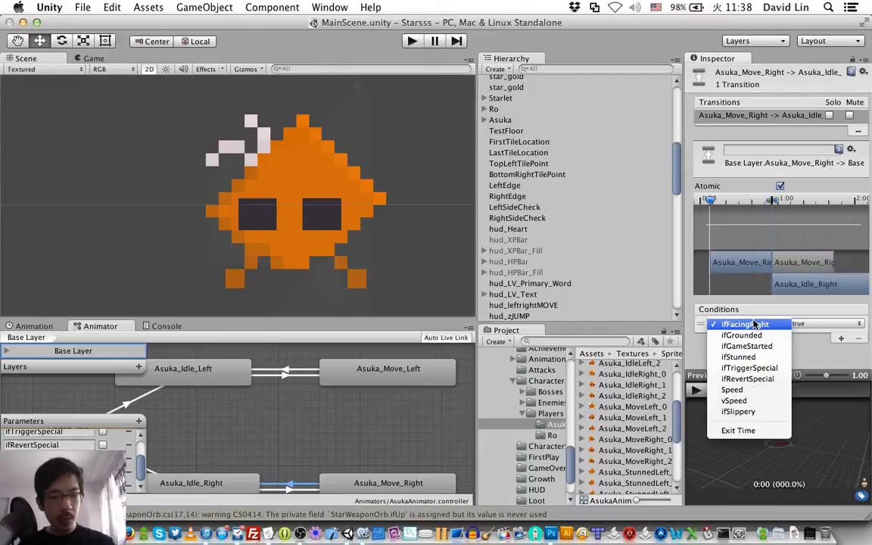
{"action": "left_click", "coordinate": [732, 389]}
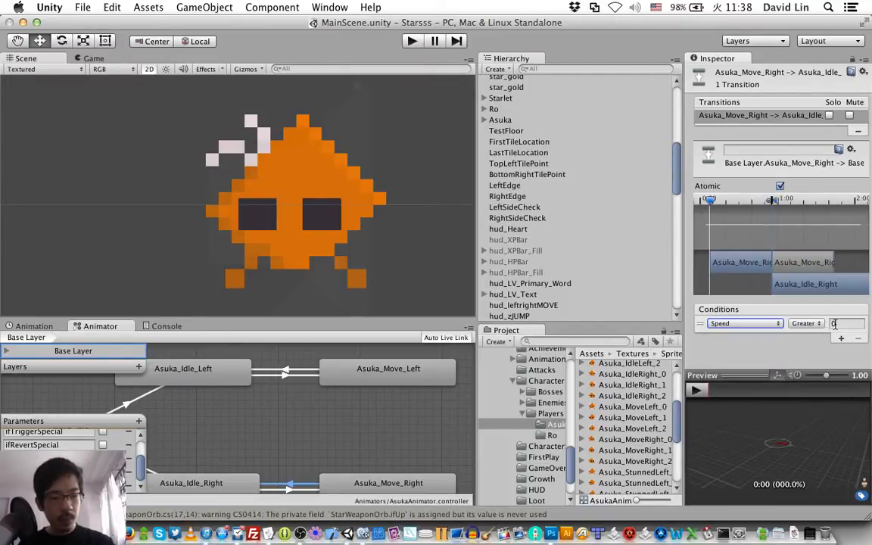
{"action": "left_click", "coordinate": [807, 323]}
{"action": "left_click", "coordinate": [807, 335]}
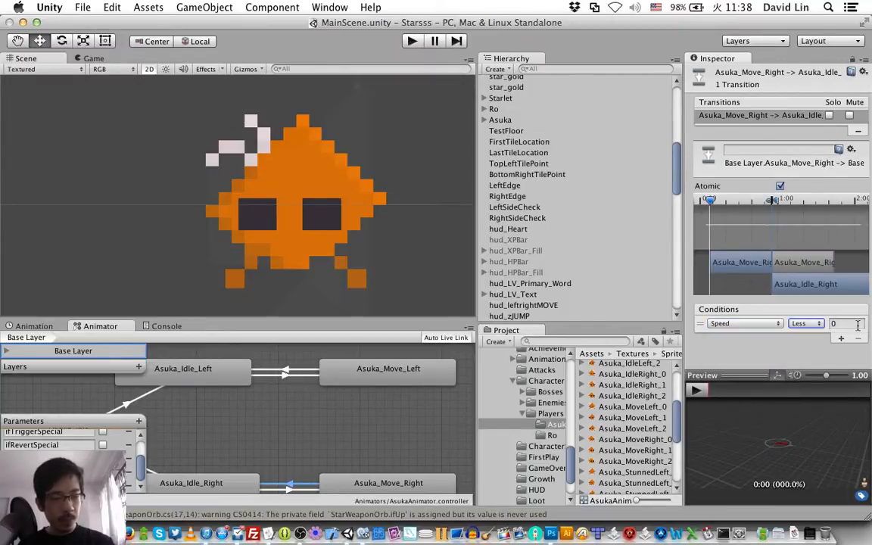
{"action": "left_click", "coordinate": [858, 324]}
{"action": "type", "text": "0.1"}
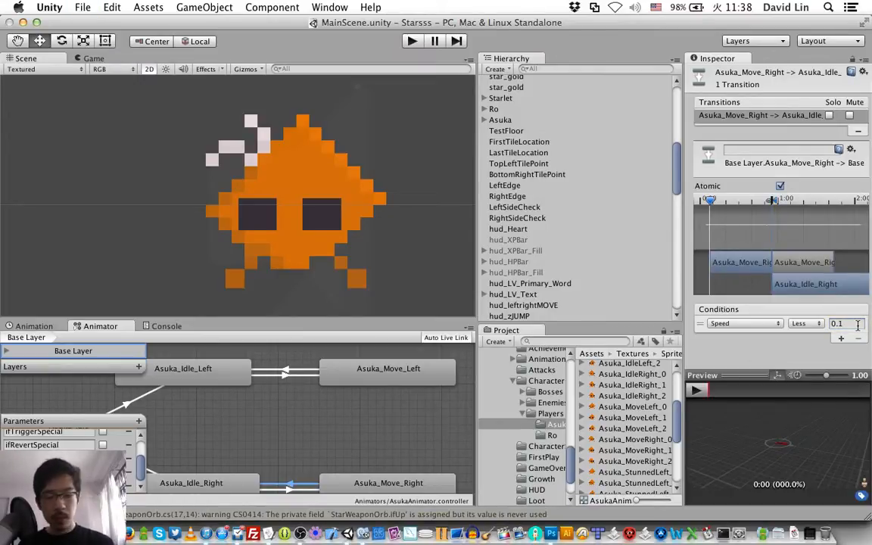
Step: Make a transition from the Asuka_Move_Left state to the Asuka_Move_Right state
{"action": "left_click", "coordinate": [442, 379]}
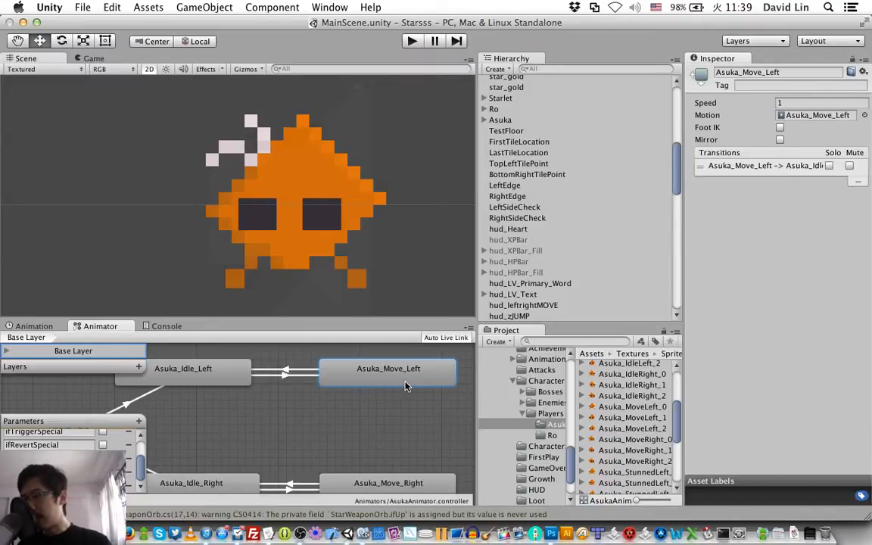
{"action": "right_click", "coordinate": [407, 386]}
{"action": "left_click", "coordinate": [412, 389]}
{"action": "left_click", "coordinate": [402, 482]}
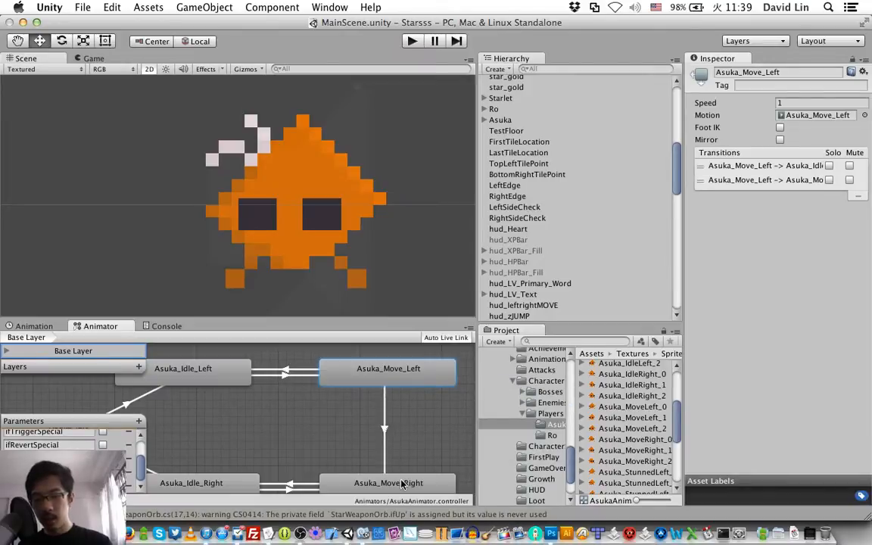
Step: Set the condition of the Asuka_Move_Left to Asuka_Move_Right transition to ifFacingRight true
{"action": "left_click", "coordinate": [383, 439]}
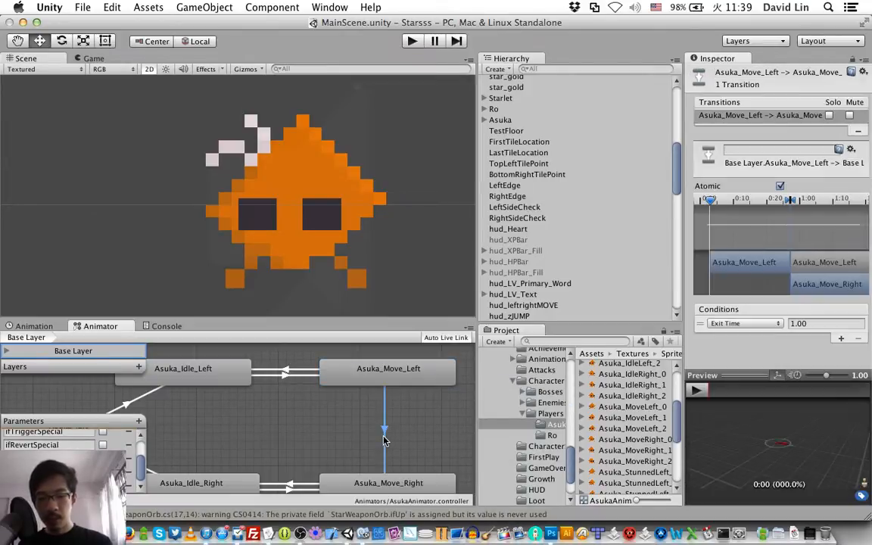
{"action": "left_click", "coordinate": [744, 323]}
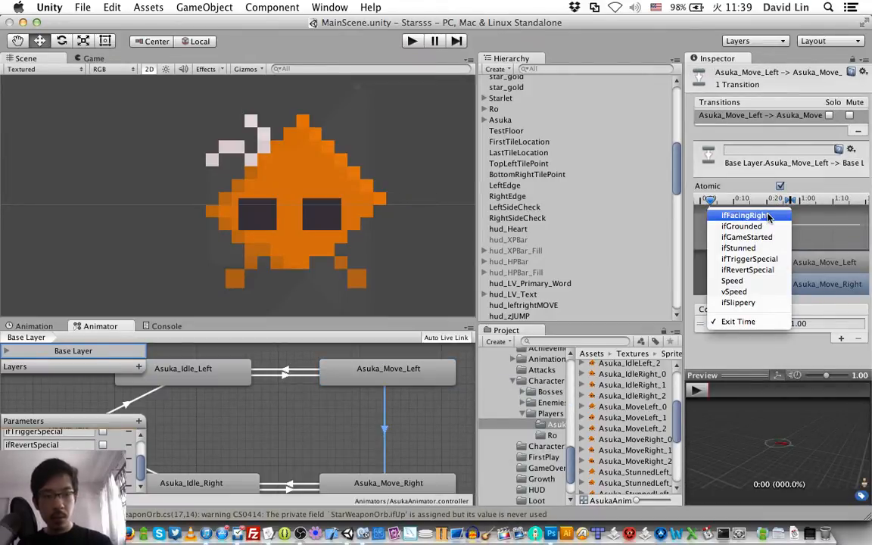
{"action": "left_click", "coordinate": [744, 216]}
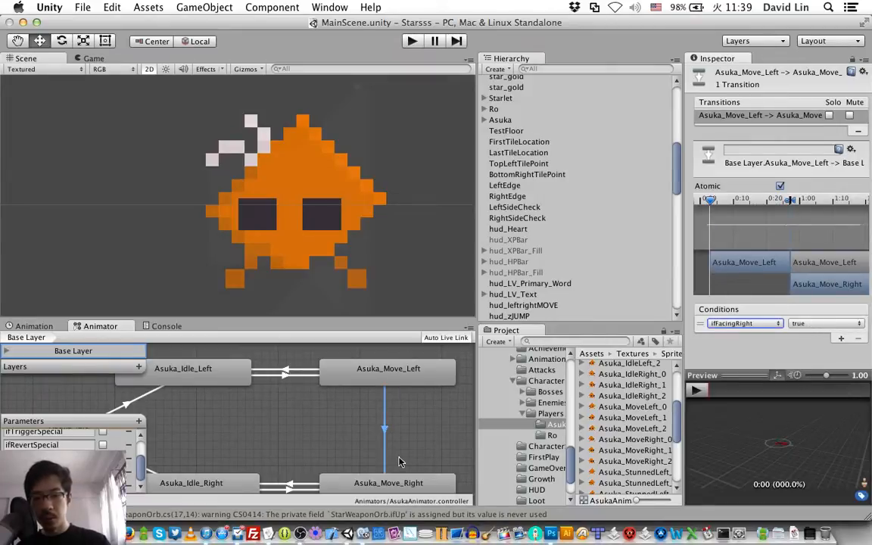
Step: Make a return transition from the Asuka_Move_Right state to the Asuka_Move_Left state
{"action": "left_click", "coordinate": [401, 486]}
{"action": "right_click", "coordinate": [401, 485]}
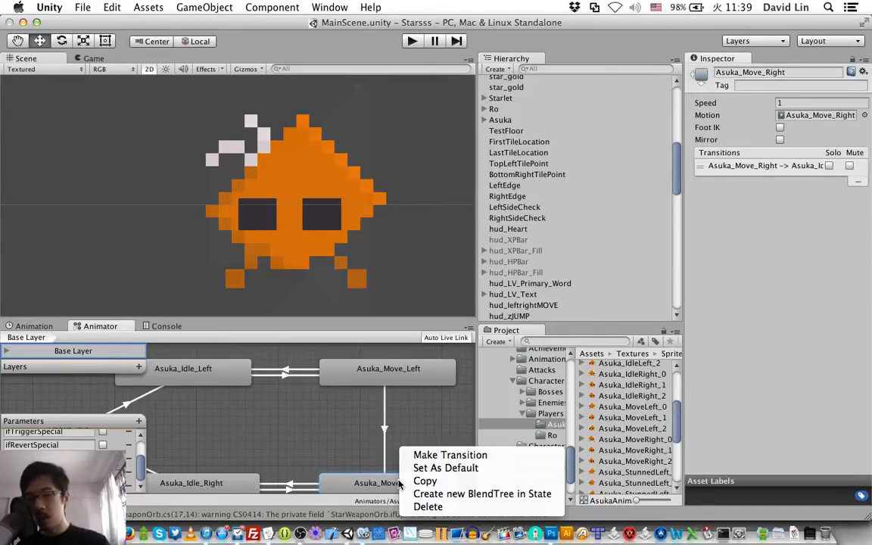
{"action": "left_click", "coordinate": [438, 453]}
{"action": "left_click", "coordinate": [416, 368]}
{"action": "left_click", "coordinate": [416, 367]}
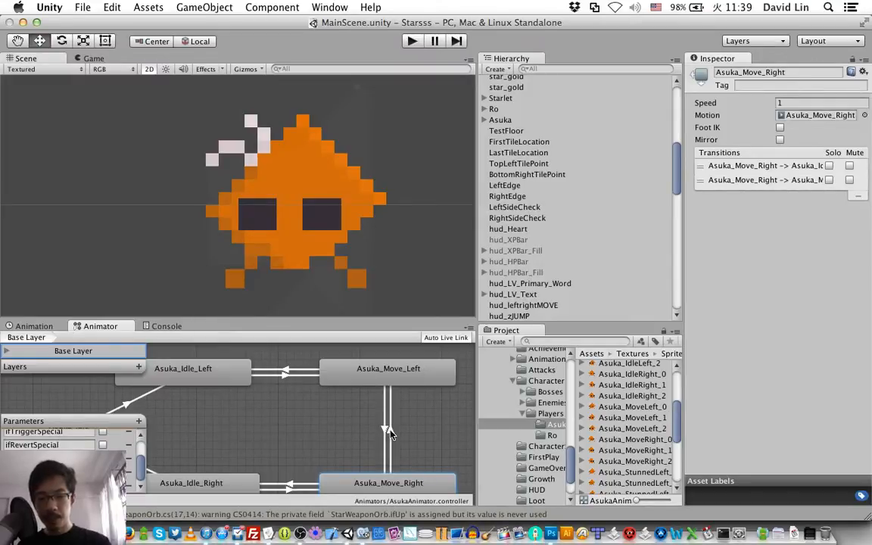
Step: Set the condition of the Asuka_Move_Right to Asuka_Move_Left transition to ifFacingRight false
{"action": "left_click", "coordinate": [384, 433]}
{"action": "left_click", "coordinate": [768, 325]}
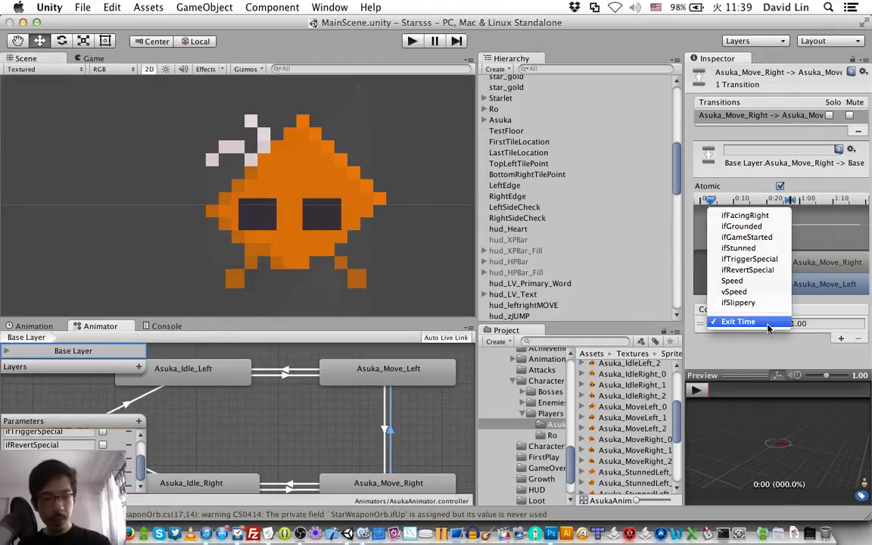
{"action": "left_click", "coordinate": [750, 216]}
{"action": "left_click", "coordinate": [808, 325]}
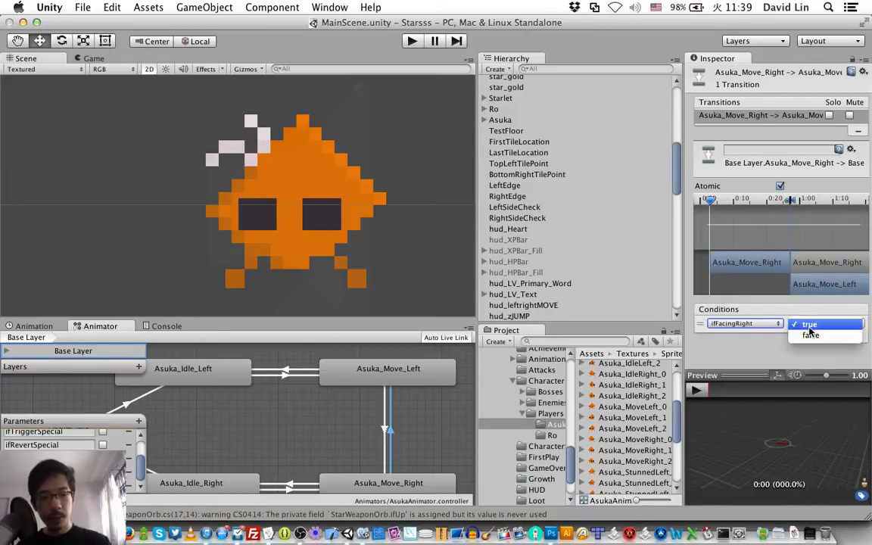
{"action": "left_click", "coordinate": [804, 336]}
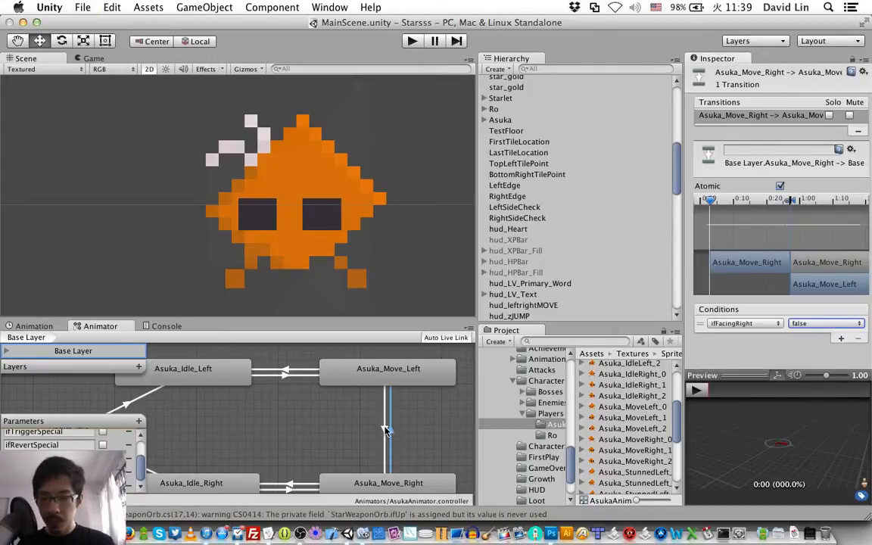
Step: Make a diagonal transition from the Asuka_Idle_Left state to the Asuka_Move_Right state
{"action": "left_click", "coordinate": [209, 378]}
{"action": "right_click", "coordinate": [209, 378]}
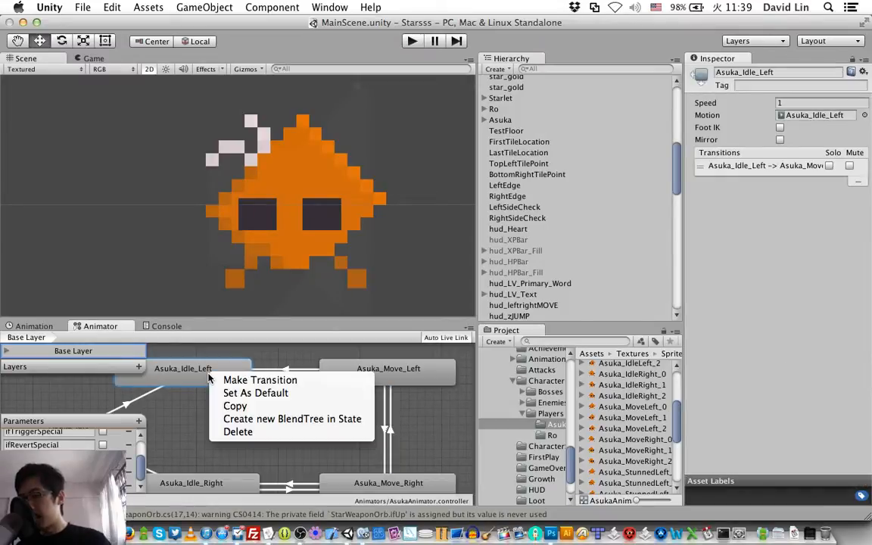
{"action": "left_click", "coordinate": [236, 381]}
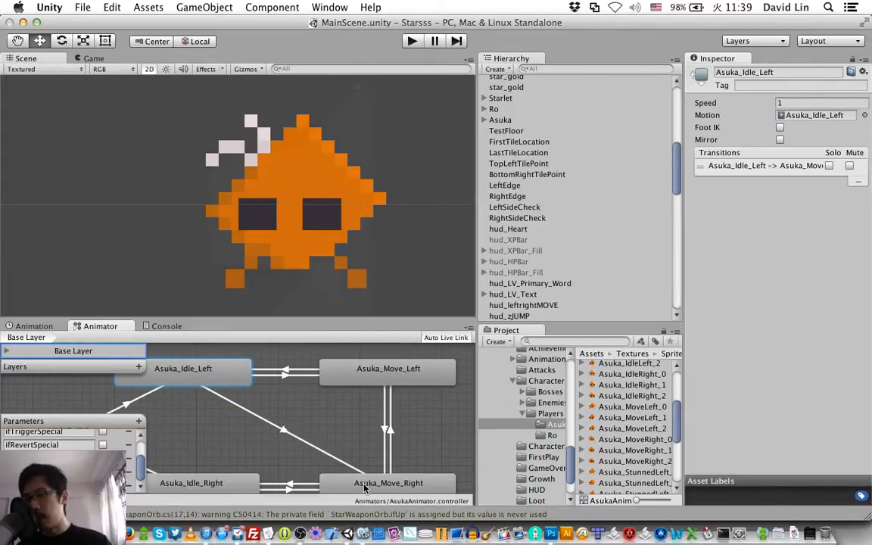
{"action": "left_click", "coordinate": [364, 488]}
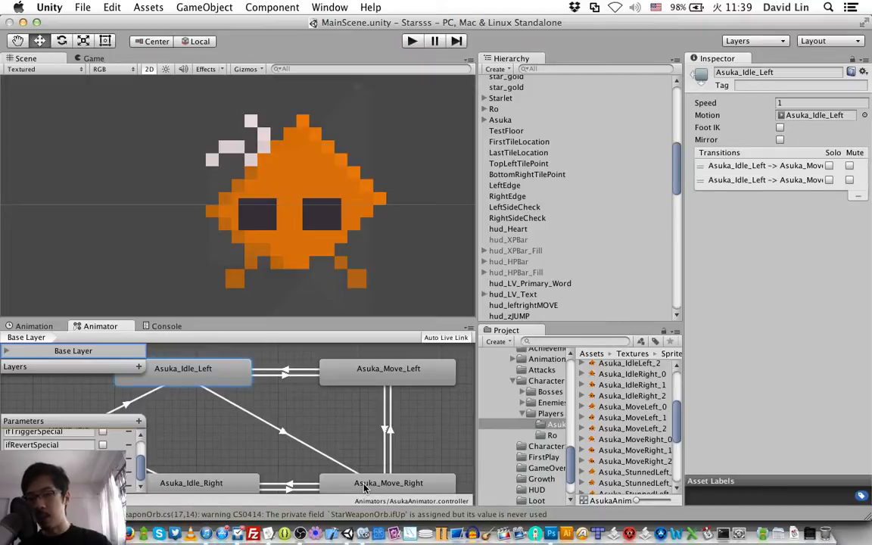
Step: Give the Asuka_Idle_Left to Asuka_Move_Right transition the conditions Speed Greater 0.1 and ifFacingRight true
{"action": "left_click", "coordinate": [328, 468]}
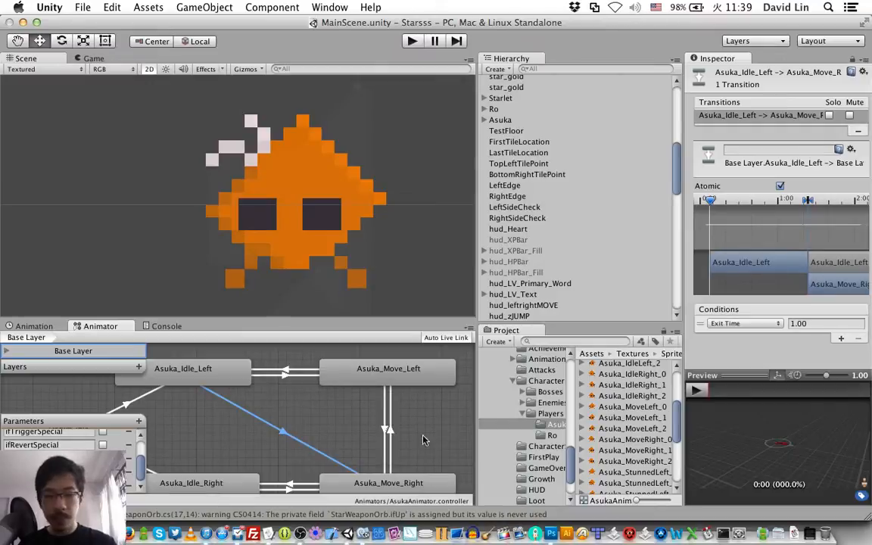
{"action": "left_click", "coordinate": [744, 323]}
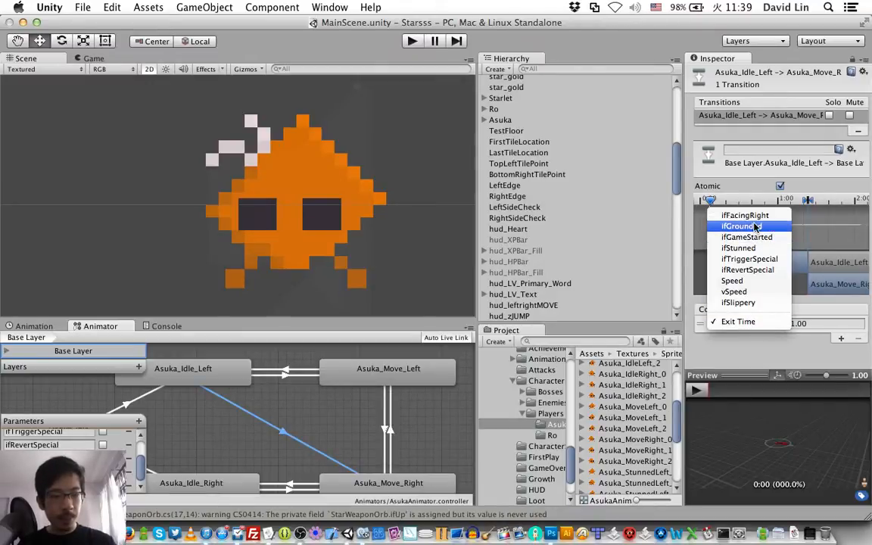
{"action": "left_click", "coordinate": [755, 280]}
{"action": "left_click", "coordinate": [836, 323]}
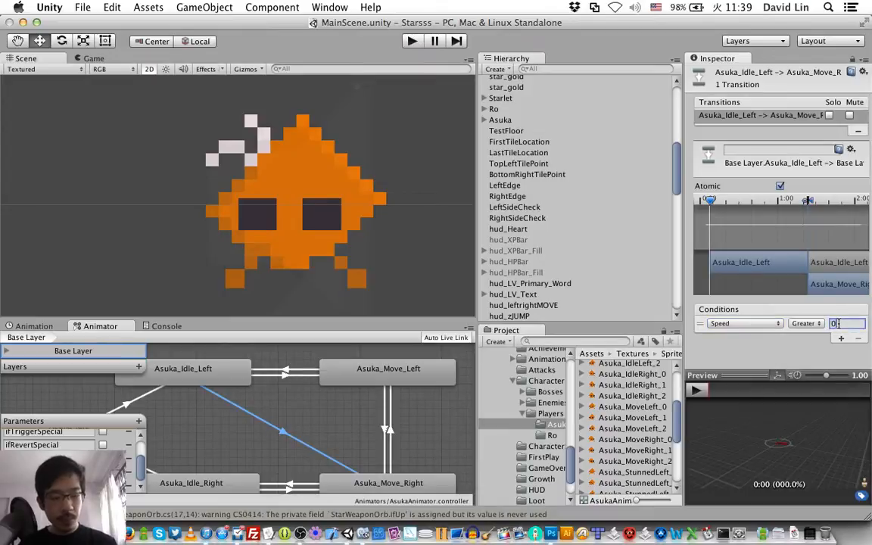
{"action": "type", "text": "0.1"}
{"action": "left_click", "coordinate": [840, 338]}
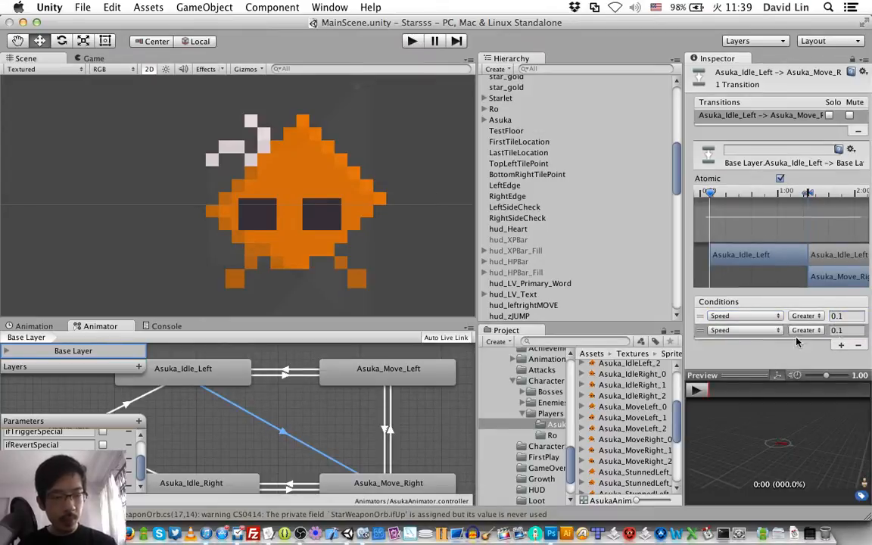
{"action": "left_click", "coordinate": [738, 330]}
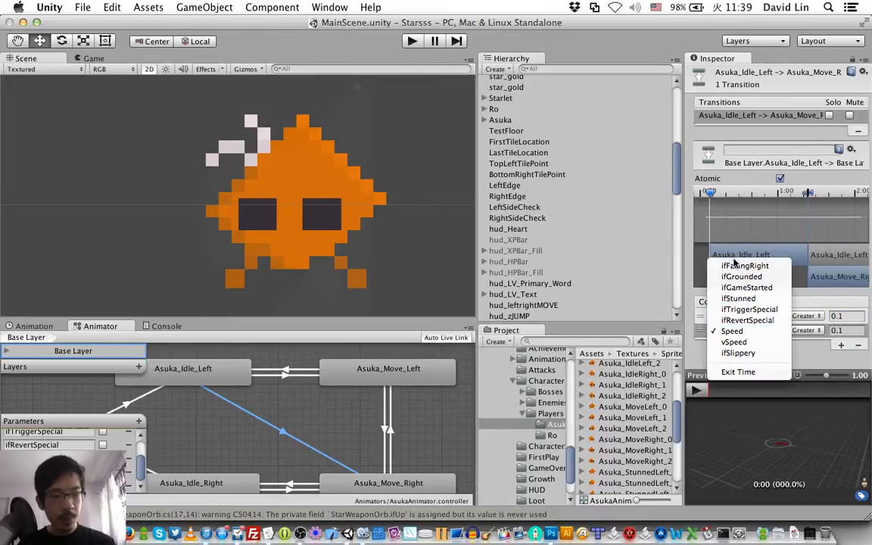
{"action": "left_click", "coordinate": [734, 267]}
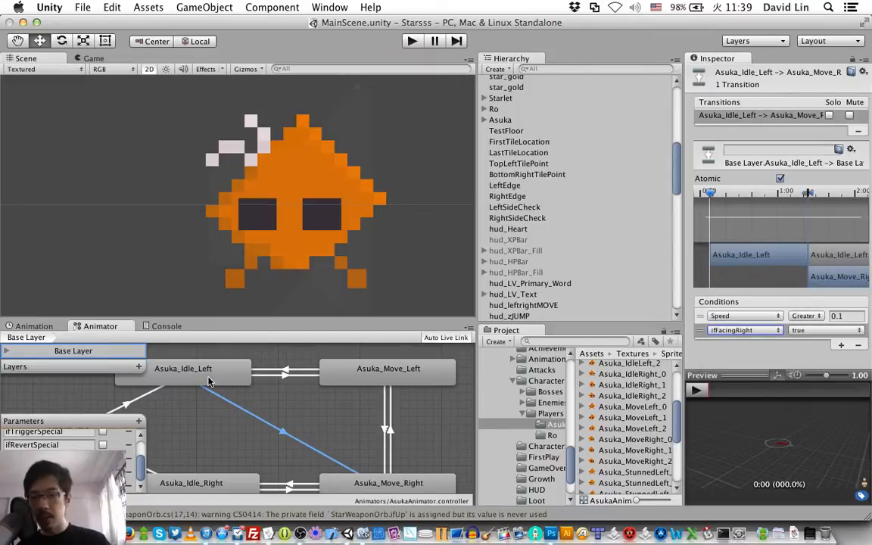
Step: Add an ifFacingRight false condition to the Asuka_Idle_Left to Asuka_Move_Left transition and save the scene
{"action": "left_click", "coordinate": [305, 381]}
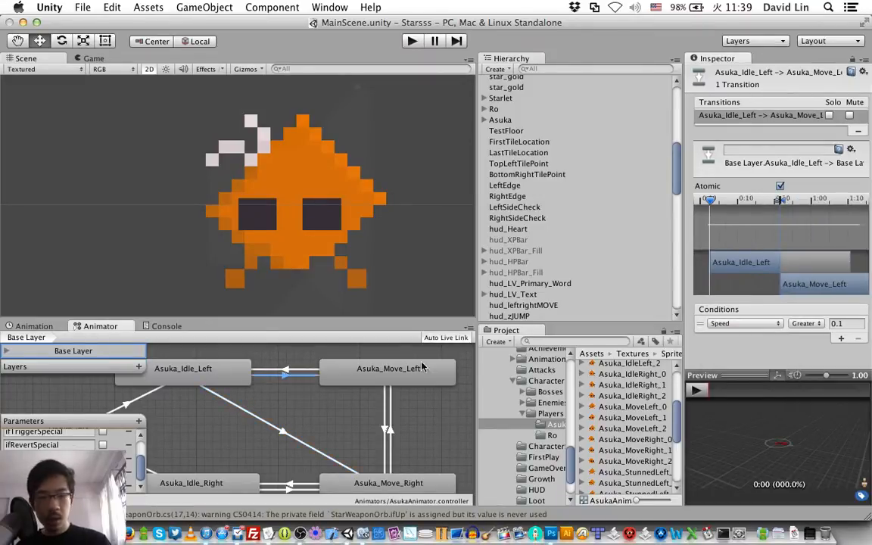
{"action": "left_click", "coordinate": [842, 340]}
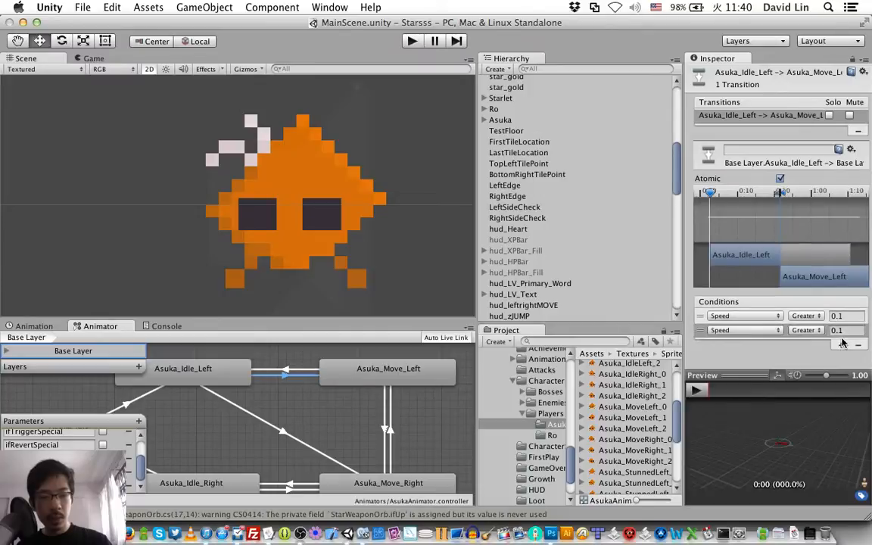
{"action": "left_click", "coordinate": [738, 330]}
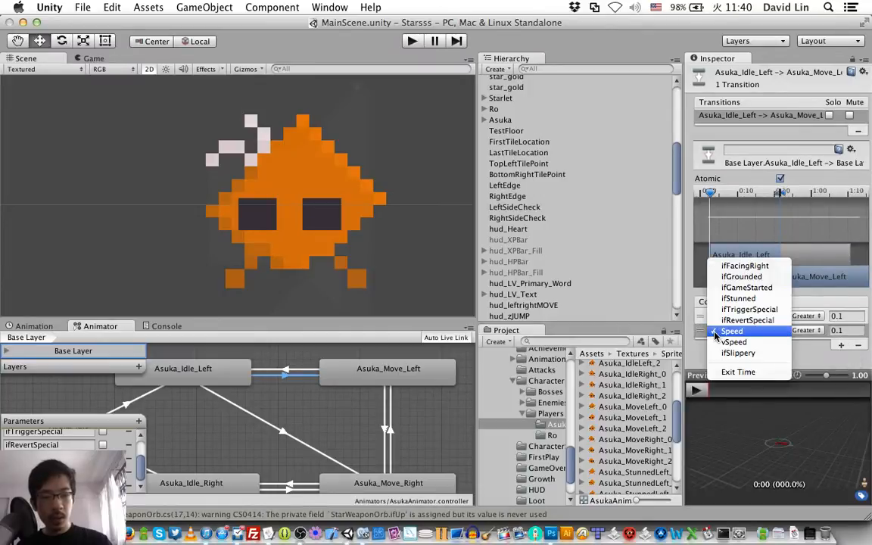
{"action": "left_click", "coordinate": [745, 266]}
{"action": "left_click", "coordinate": [803, 331]}
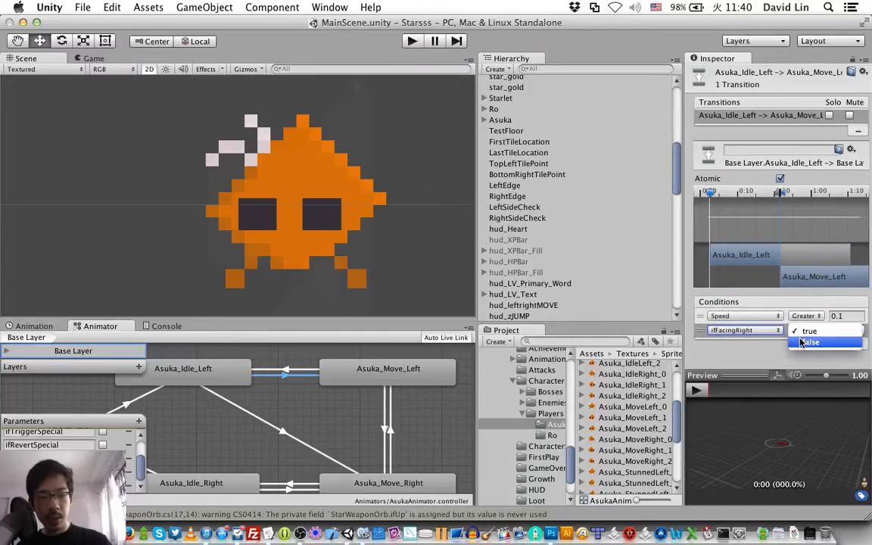
{"action": "left_click", "coordinate": [802, 341]}
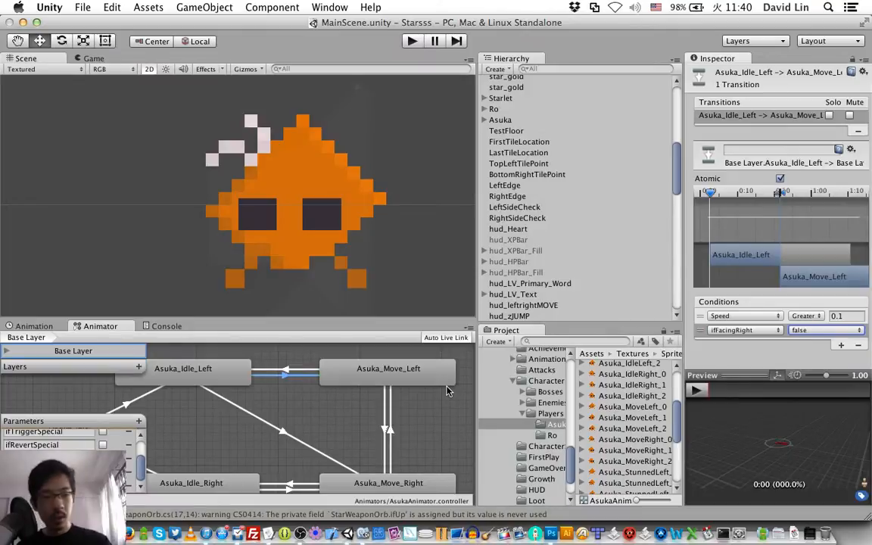
{"action": "key", "text": "super+s"}
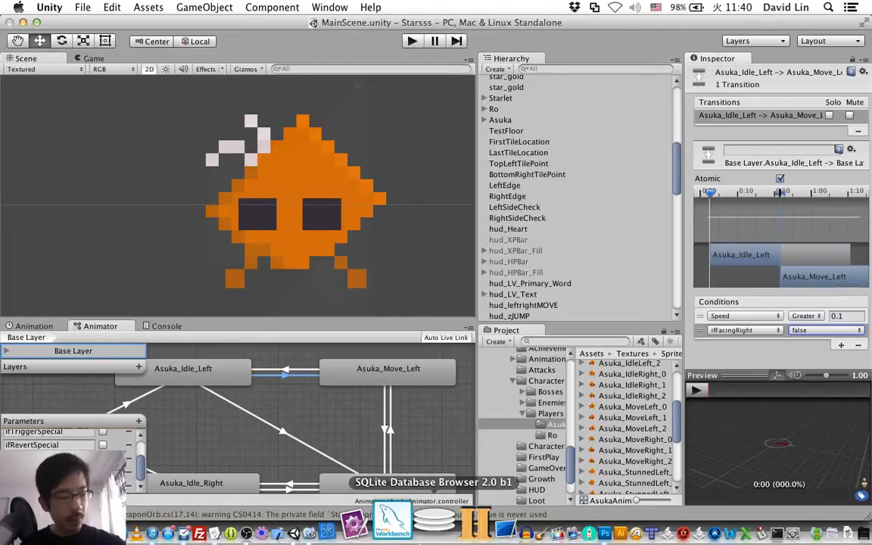
Step: Make a diagonal transition from the Asuka_Idle_Right state to the Asuka_Move_Left state
{"action": "left_click", "coordinate": [181, 483]}
{"action": "right_click", "coordinate": [182, 482]}
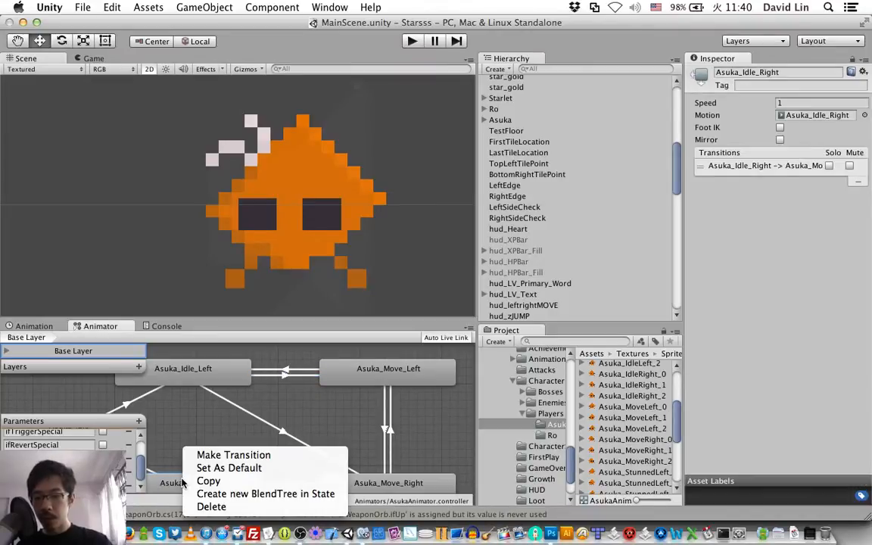
{"action": "left_click", "coordinate": [228, 455]}
{"action": "left_click", "coordinate": [375, 371]}
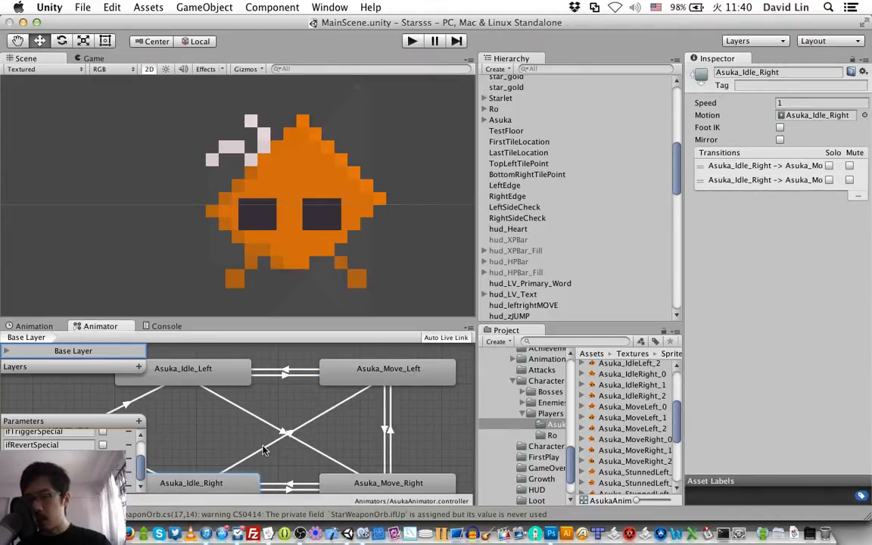
Step: Give the Asuka_Idle_Right to Asuka_Move_Left transition the conditions Speed Greater 0.1 and ifFacingRight false
{"action": "left_click", "coordinate": [263, 451]}
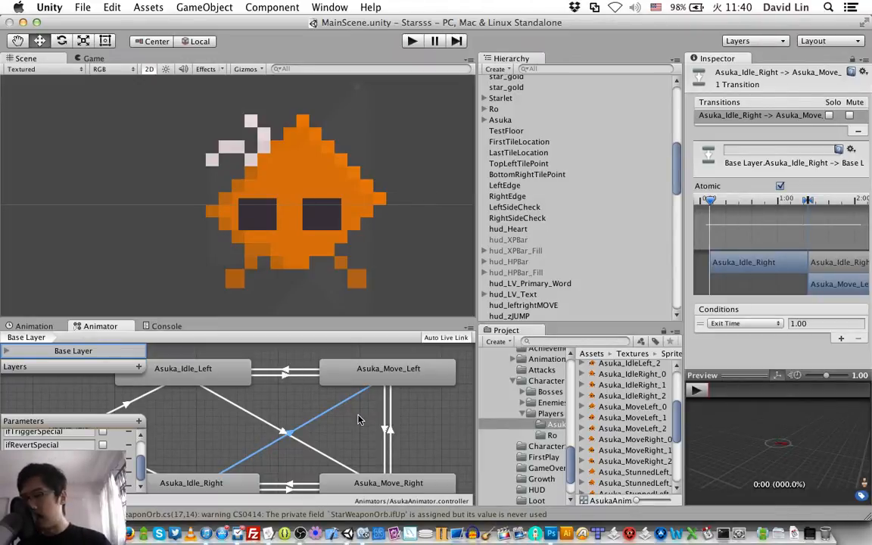
{"action": "left_click", "coordinate": [744, 323]}
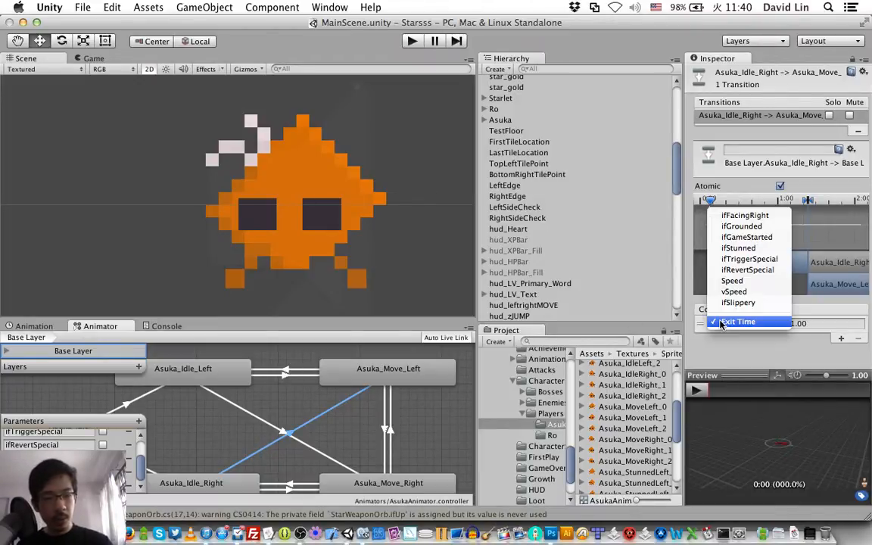
{"action": "left_click", "coordinate": [775, 283]}
{"action": "left_click", "coordinate": [835, 323]}
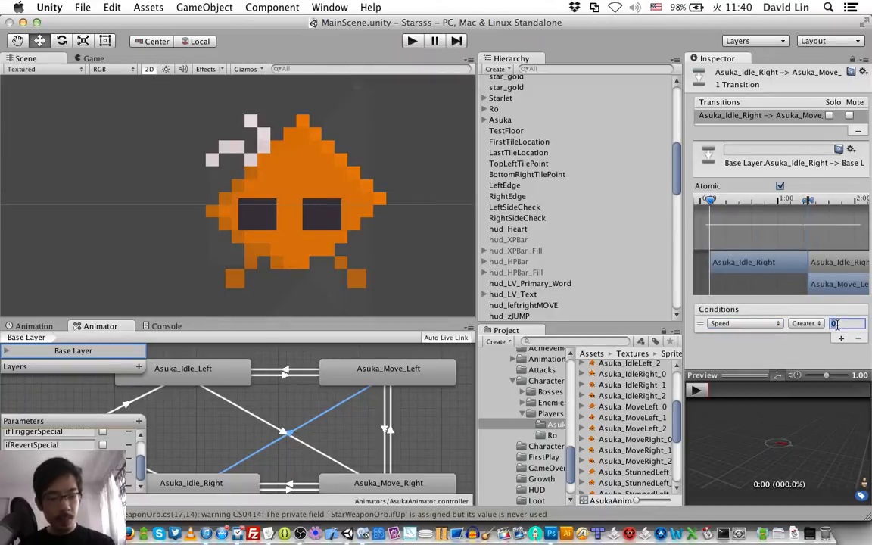
{"action": "left_click", "coordinate": [841, 338]}
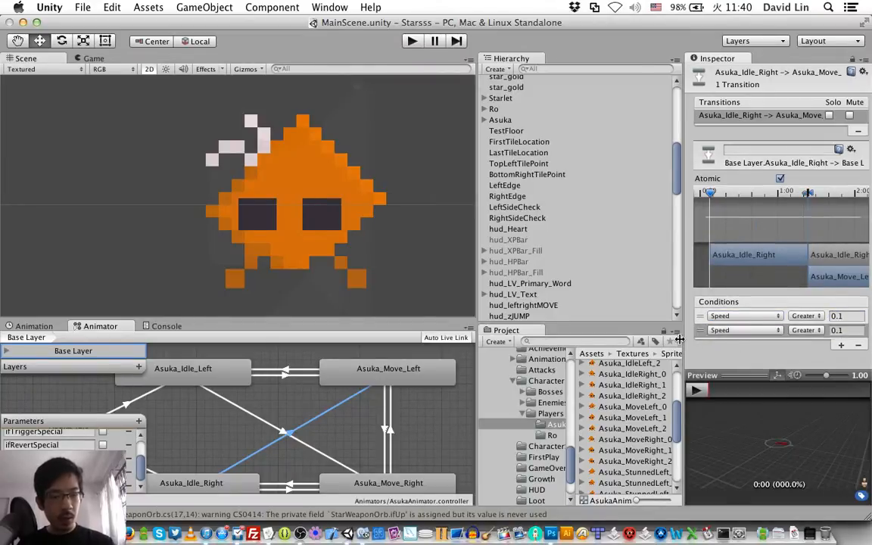
{"action": "left_click", "coordinate": [738, 330]}
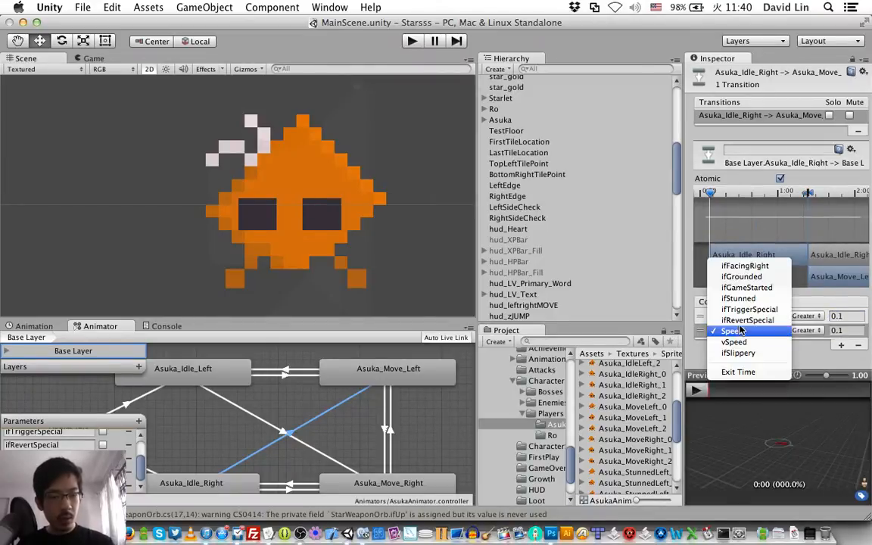
{"action": "left_click", "coordinate": [746, 265]}
{"action": "left_click", "coordinate": [806, 331]}
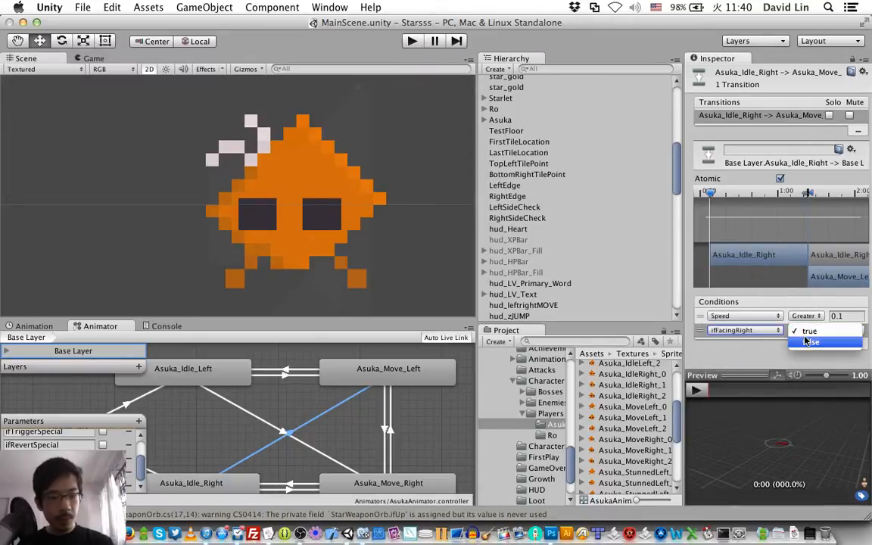
{"action": "left_click", "coordinate": [807, 342]}
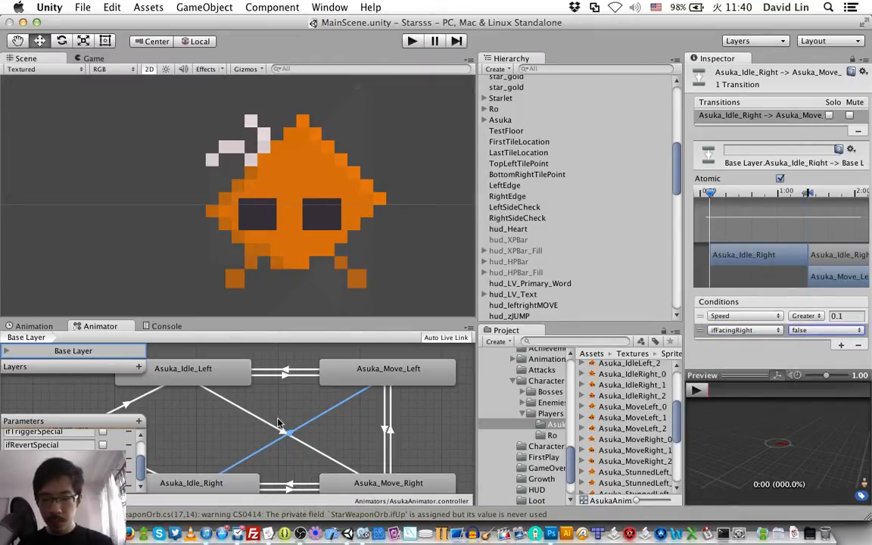
Step: Add an ifFacingRight true condition to the Asuka_Idle_Right to Asuka_Move_Right transition
{"action": "scroll", "coordinate": [280, 415], "scroll_direction": "down", "scroll_amount": 2}
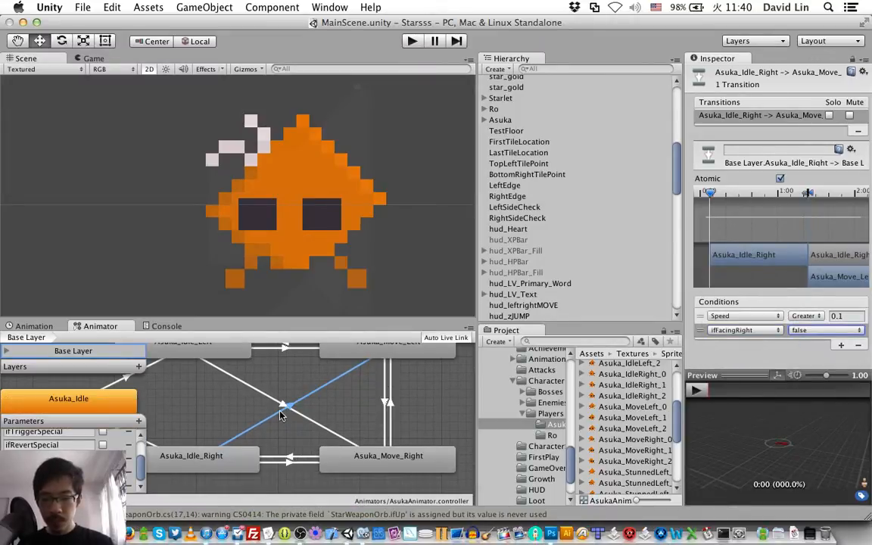
{"action": "left_click", "coordinate": [286, 461]}
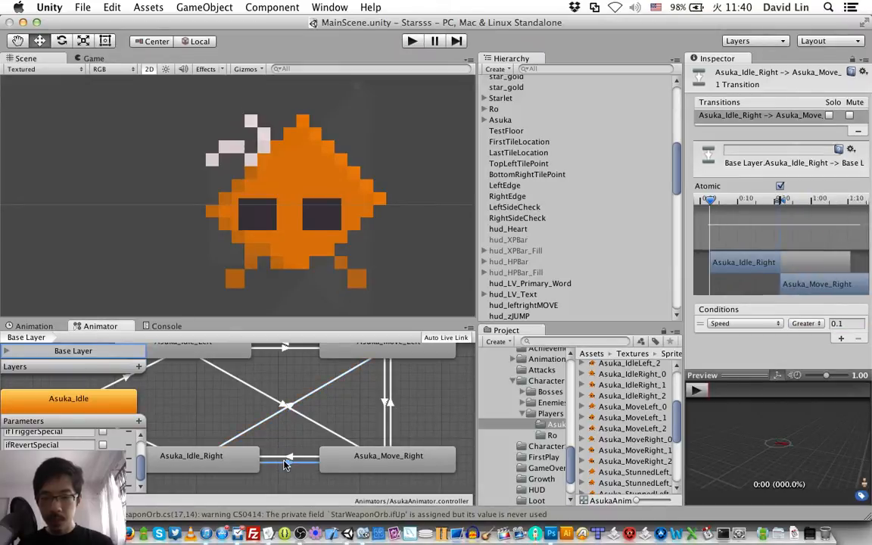
{"action": "left_click", "coordinate": [840, 340]}
{"action": "left_click", "coordinate": [735, 331]}
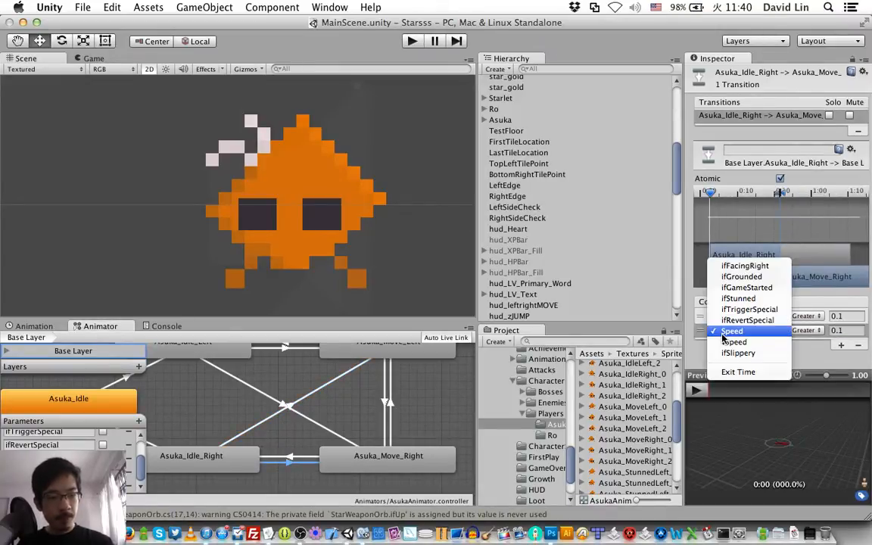
{"action": "left_click", "coordinate": [752, 267]}
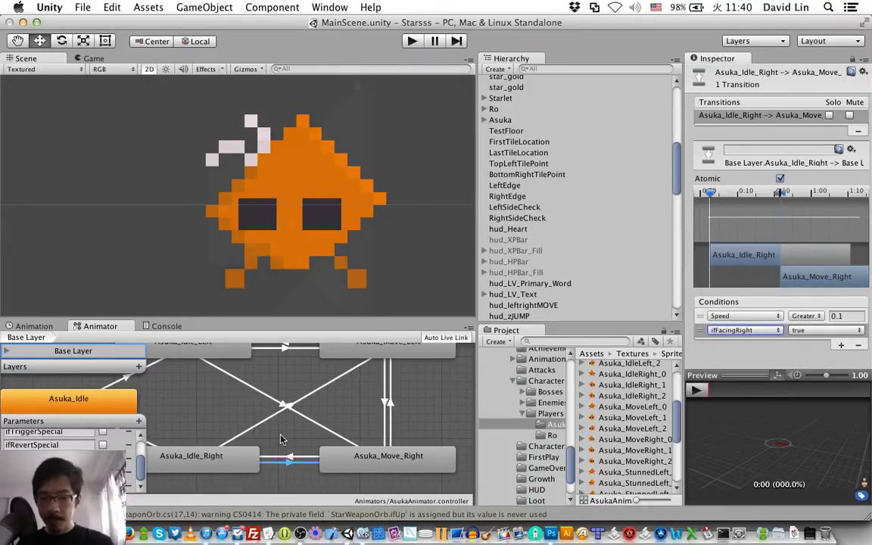
Step: Check the diagonal transition from Asuka_Idle_Right to Asuka_Move_Left and save the scene
{"action": "left_click", "coordinate": [276, 414]}
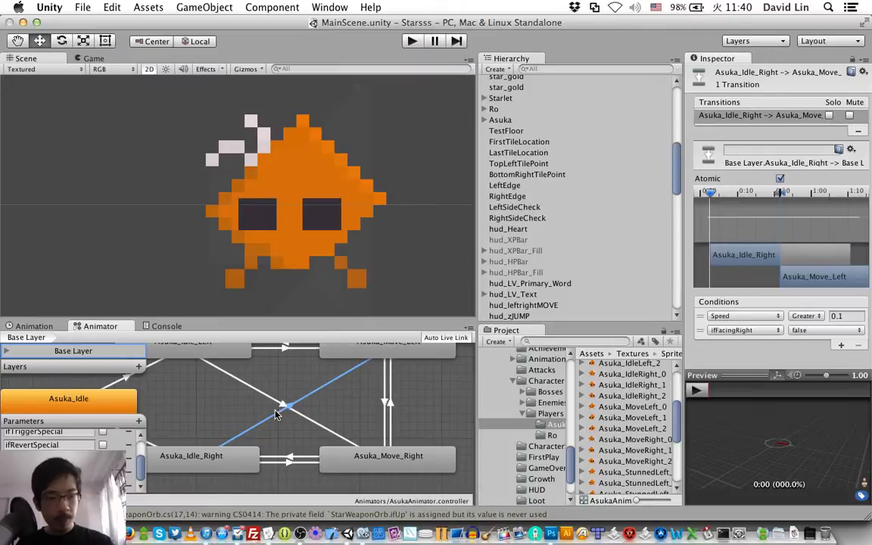
{"action": "key", "text": "super+s"}
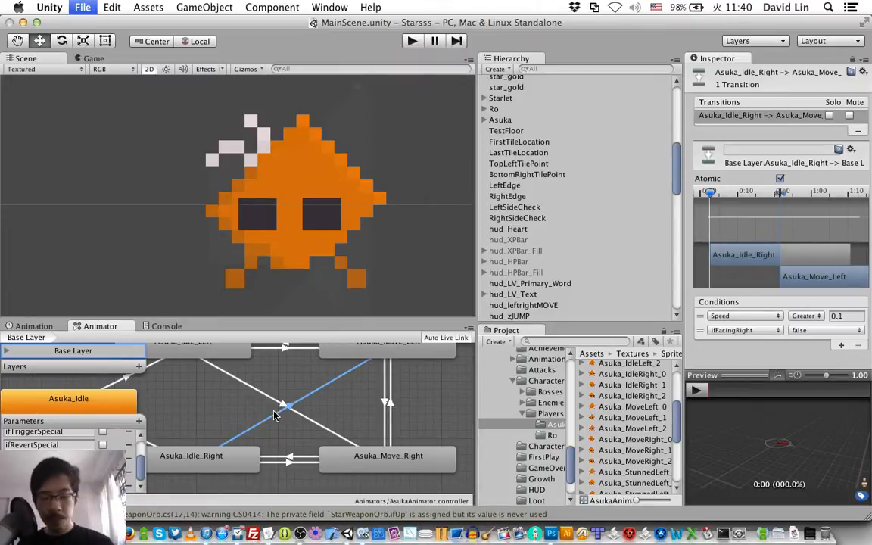
{"action": "scroll", "coordinate": [366, 425], "scroll_direction": "up", "scroll_amount": 1}
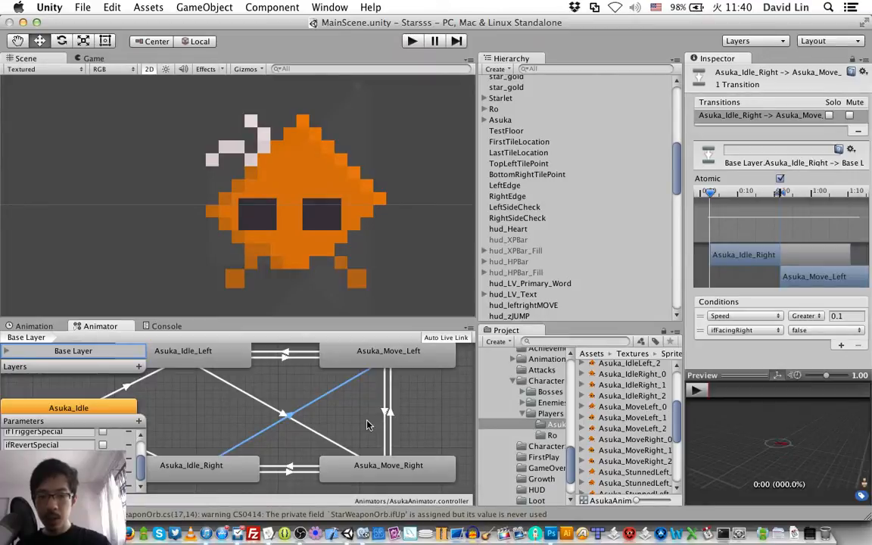
{"action": "left_click", "coordinate": [369, 475]}
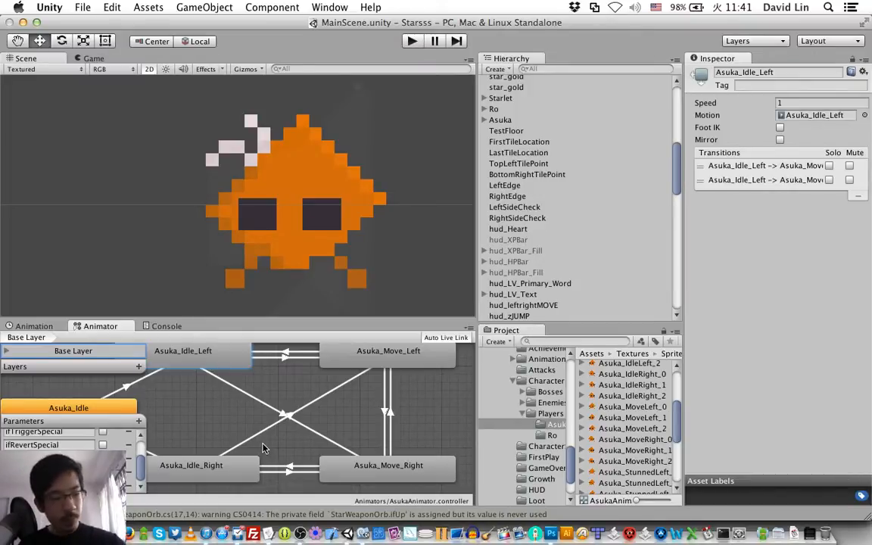
{"action": "key", "text": "super+s"}
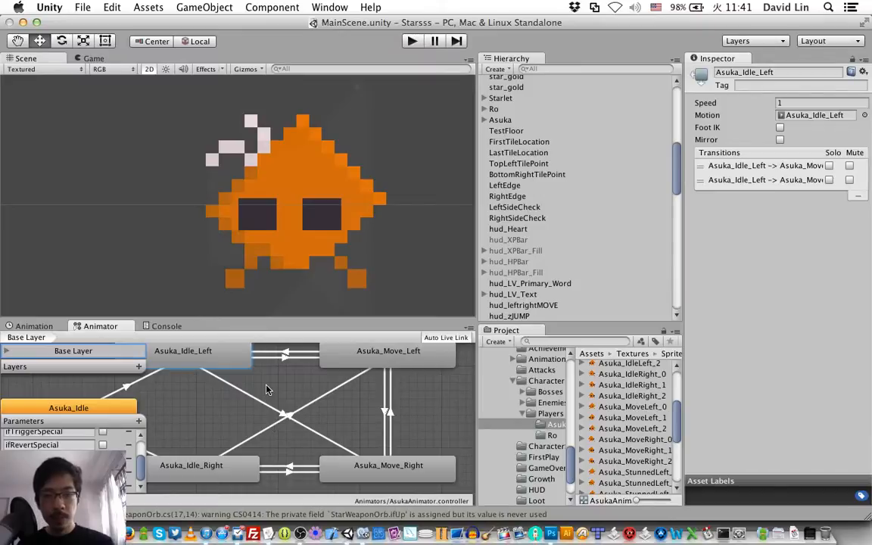
Step: Examine the states and transitions in the Ro character's animator graph as a reference
{"action": "left_click", "coordinate": [512, 112]}
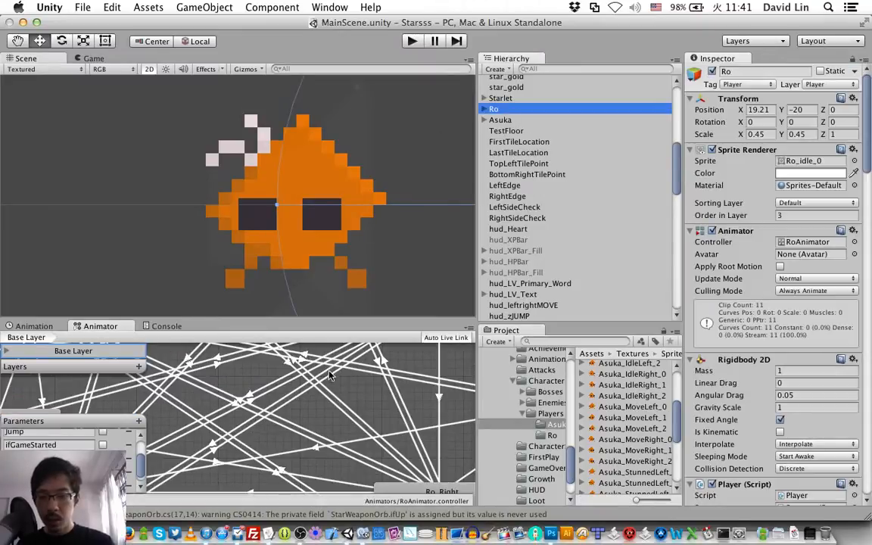
{"action": "scroll", "coordinate": [261, 391], "scroll_direction": "left", "scroll_amount": 5}
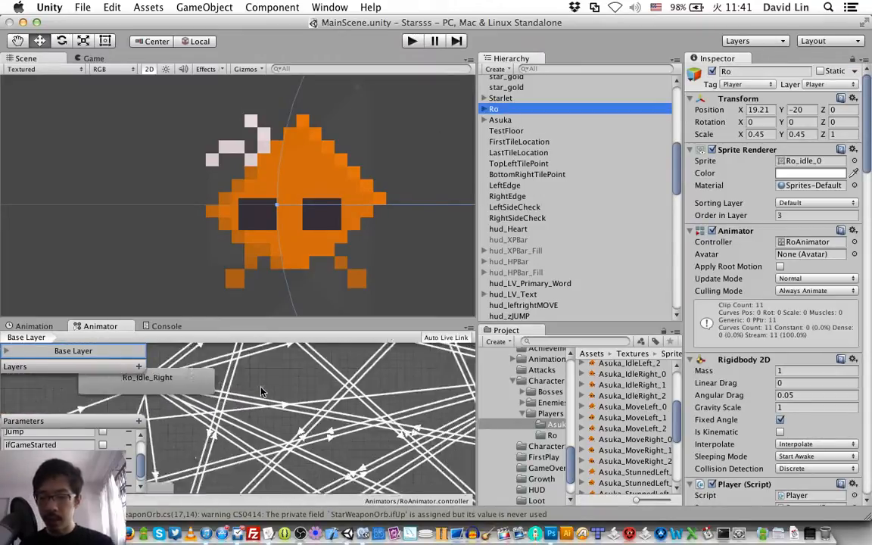
{"action": "scroll", "coordinate": [261, 391], "scroll_direction": "right", "scroll_amount": 5}
{"action": "scroll", "coordinate": [262, 390], "scroll_direction": "up", "scroll_amount": 5}
{"action": "scroll", "coordinate": [261, 390], "scroll_direction": "down", "scroll_amount": 5}
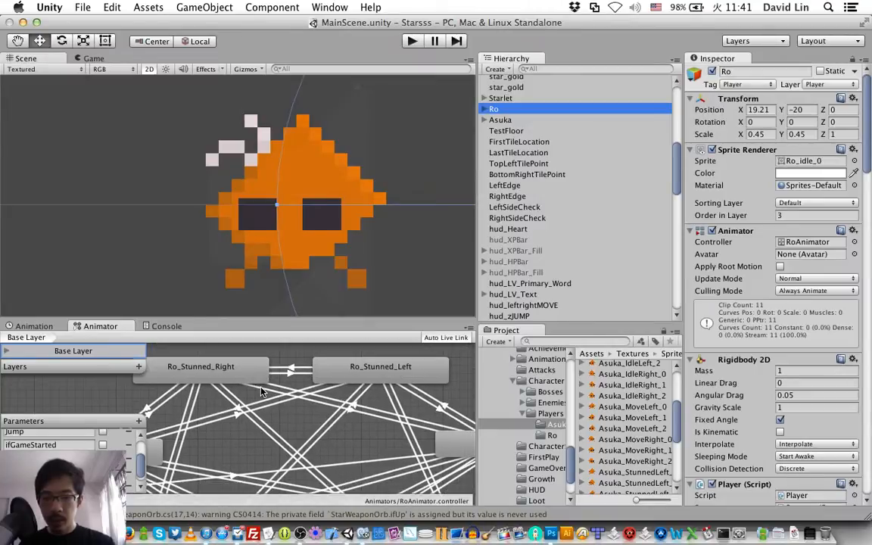
{"action": "scroll", "coordinate": [261, 391], "scroll_direction": "down", "scroll_amount": 3}
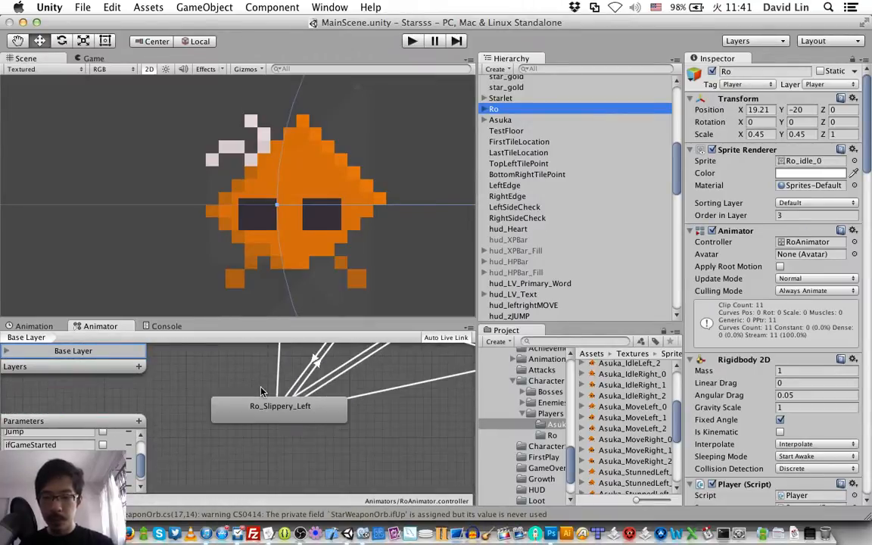
{"action": "scroll", "coordinate": [261, 391], "scroll_direction": "up", "scroll_amount": 5}
{"action": "scroll", "coordinate": [261, 391], "scroll_direction": "left", "scroll_amount": 2}
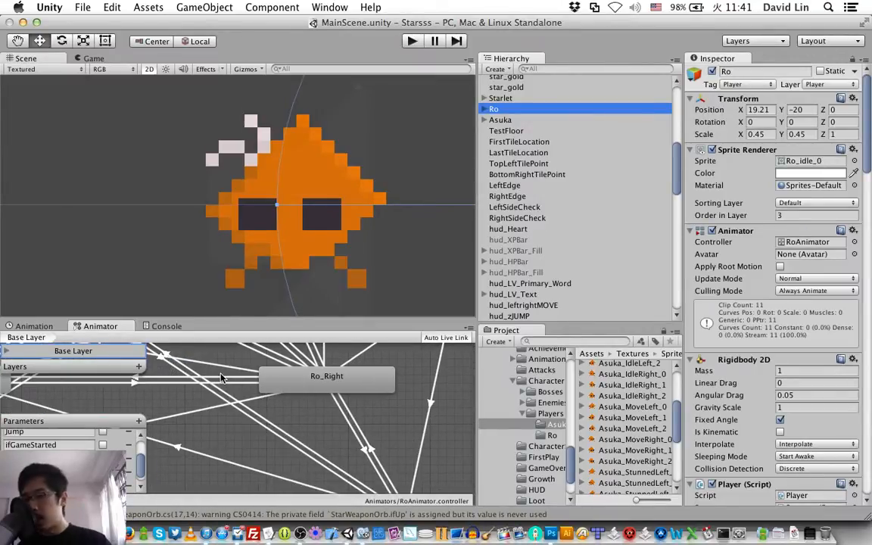
Step: Save the scene with Asuka selected and start a new animation clip for her named Asuka_Stunned_left
{"action": "left_click", "coordinate": [290, 230]}
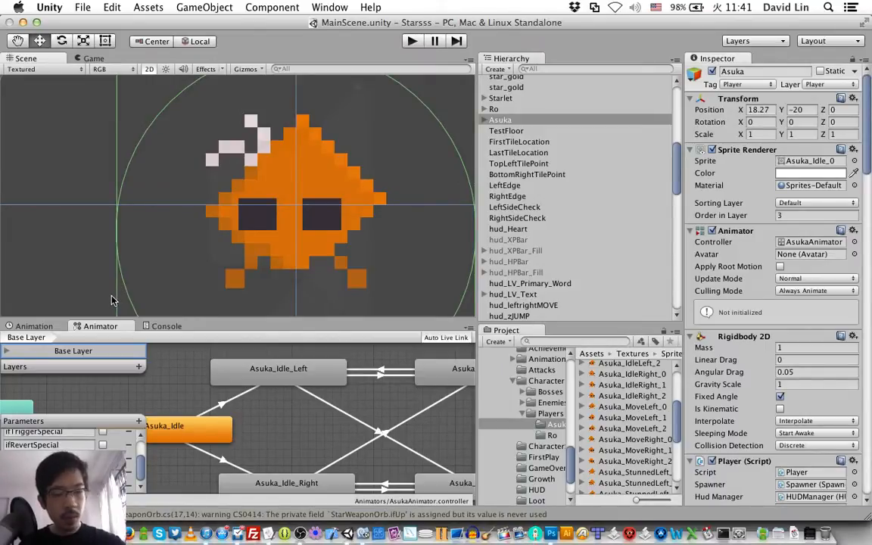
{"action": "key", "text": "super+s"}
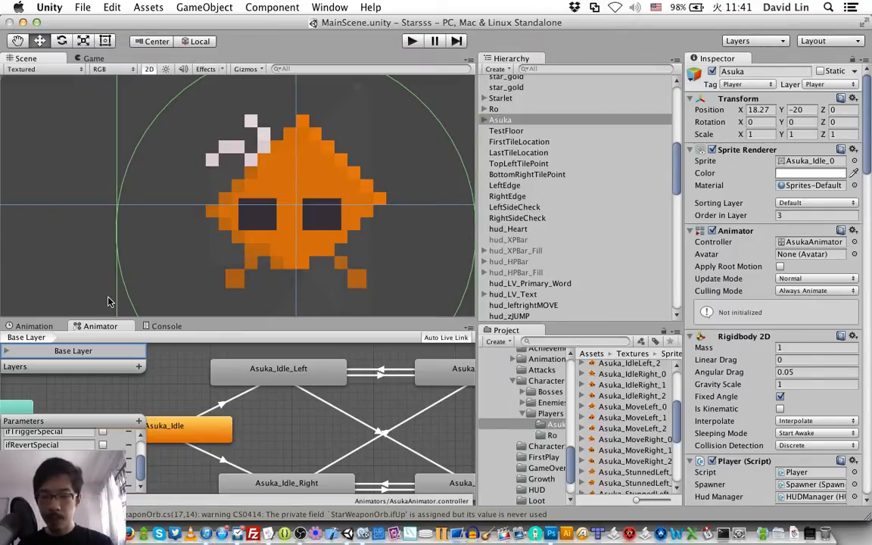
{"action": "left_click", "coordinate": [21, 329]}
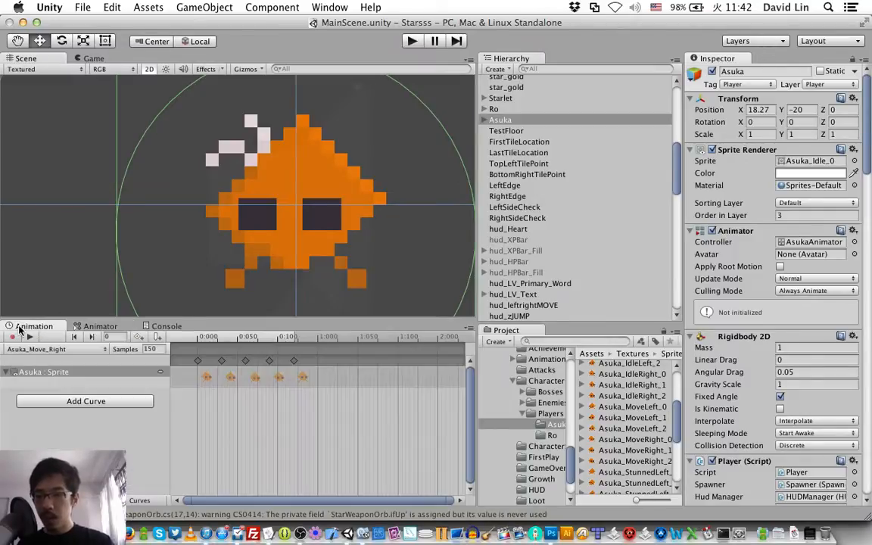
{"action": "left_click", "coordinate": [60, 353]}
{"action": "left_click", "coordinate": [61, 368]}
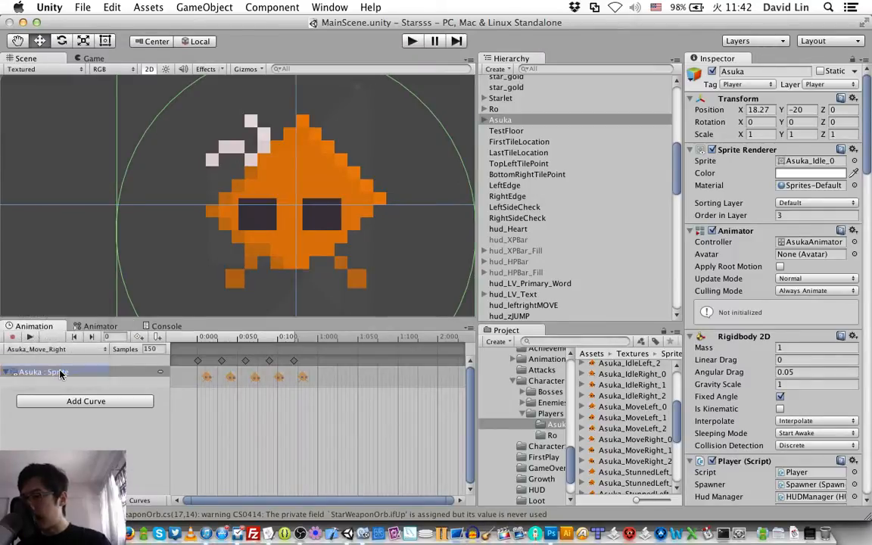
{"action": "type", "text": "Asuka_Stunne"}
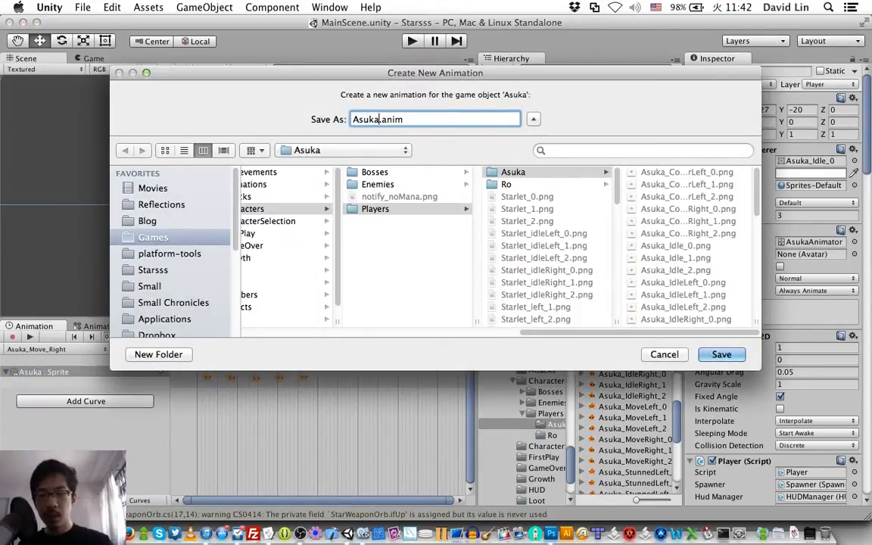
{"action": "type", "text": "d_left"}
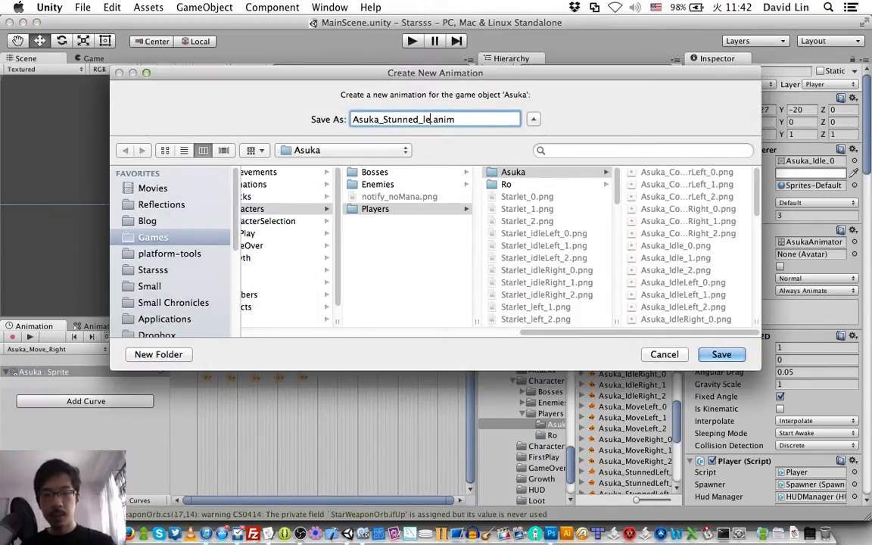
Step: Save the Asuka_Stunned_left clip in the project's Assets/Animations folder
{"action": "left_click", "coordinate": [294, 212]}
{"action": "key", "text": "Left"}
{"action": "key", "text": "Left"}
{"action": "key", "text": "Left"}
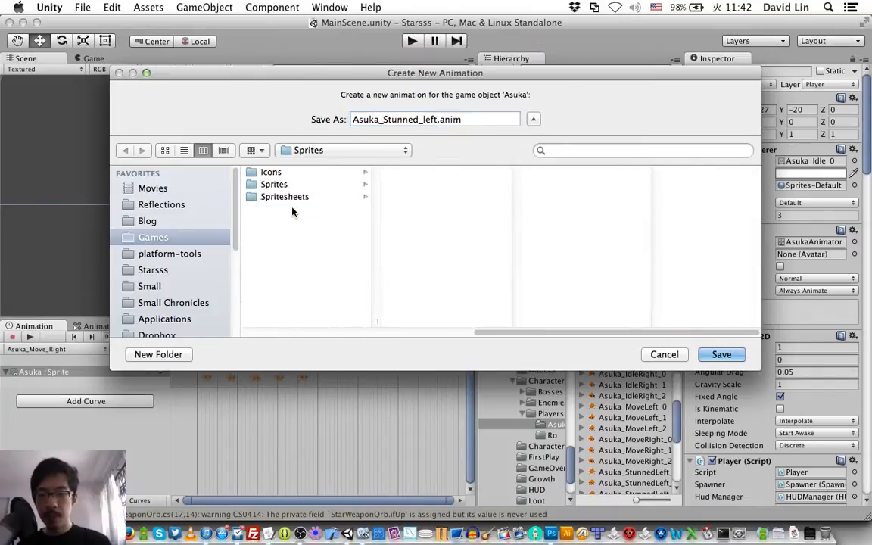
{"action": "key", "text": "Right"}
{"action": "key", "text": "Return"}
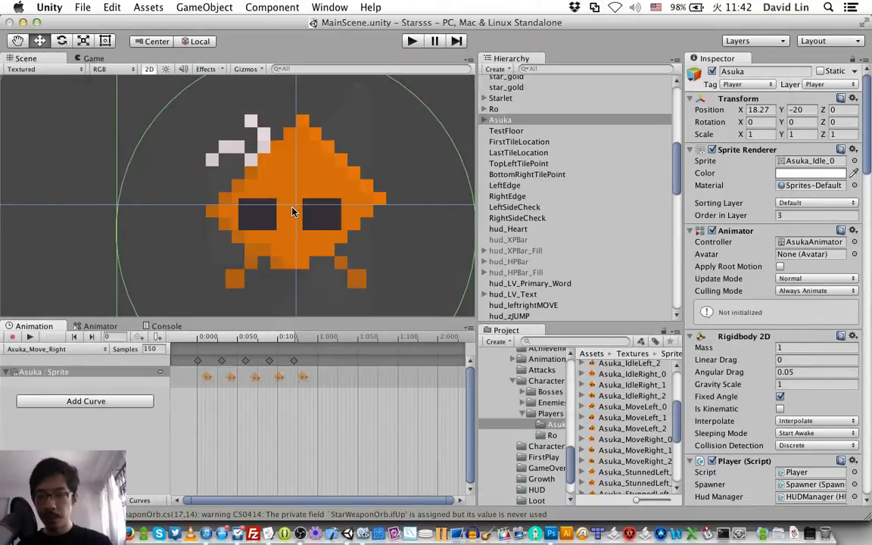
Step: Key the Asuka_StunnedLeft sprites in the order first, second, first, third, first at 0:00, 0:30, 1:00, 1:30 and 2:00
{"action": "scroll", "coordinate": [613, 447], "scroll_direction": "down", "scroll_amount": 3}
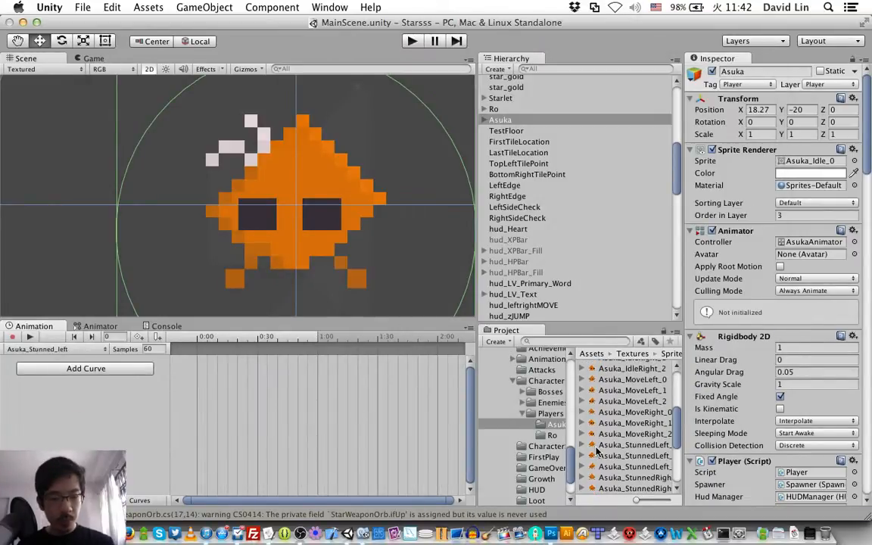
{"action": "left_click_drag", "start_coordinate": [591, 440], "coordinate": [197, 351]}
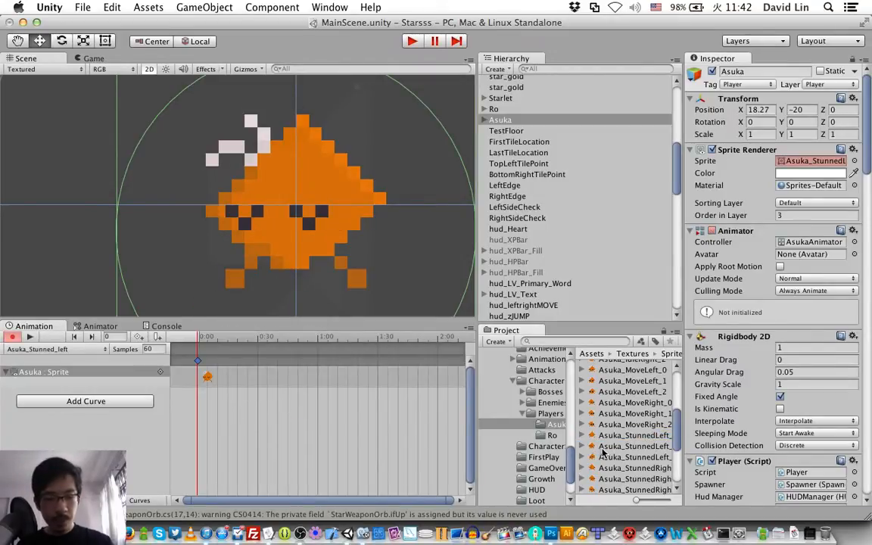
{"action": "left_click", "coordinate": [594, 447]}
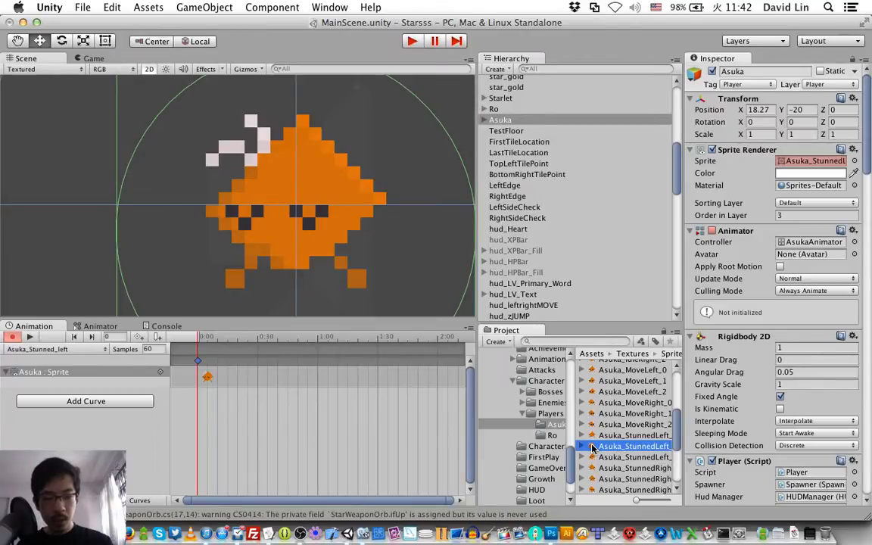
{"action": "left_click_drag", "start_coordinate": [593, 447], "coordinate": [258, 364]}
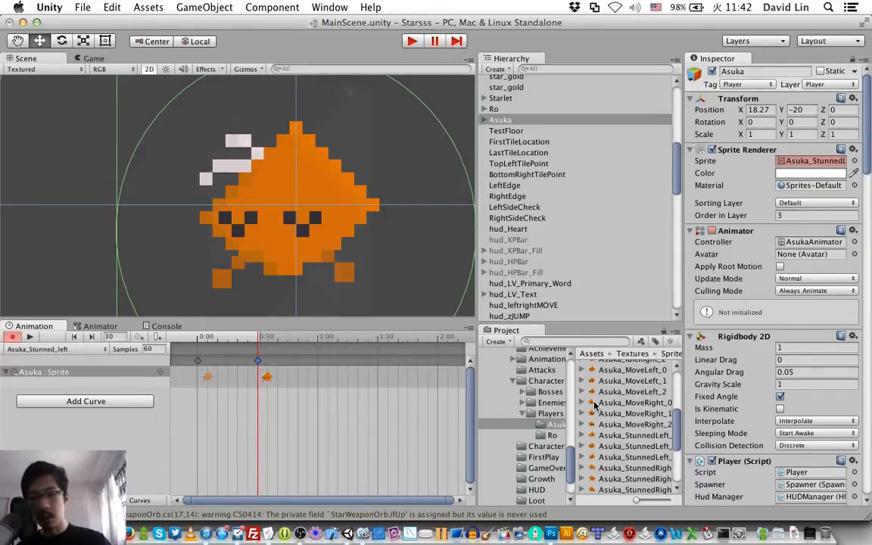
{"action": "left_click_drag", "start_coordinate": [595, 407], "coordinate": [318, 364]}
{"action": "scroll", "coordinate": [598, 421], "scroll_direction": "down", "scroll_amount": 6}
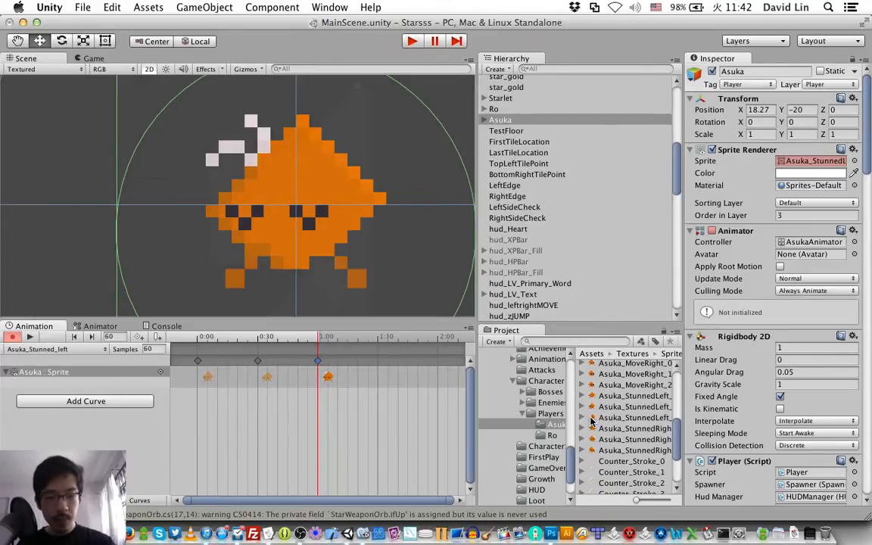
{"action": "left_click_drag", "start_coordinate": [591, 419], "coordinate": [380, 362]}
{"action": "left_click", "coordinate": [377, 361]}
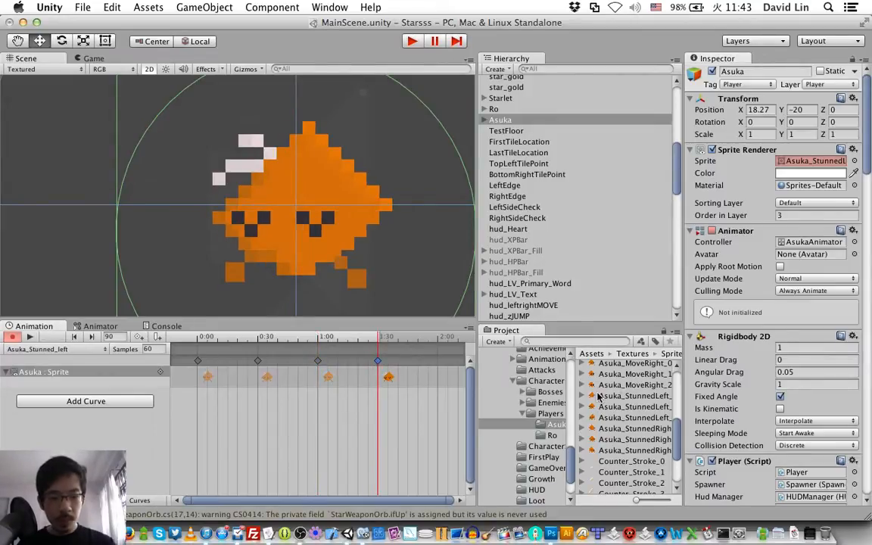
{"action": "left_click_drag", "start_coordinate": [594, 399], "coordinate": [444, 365]}
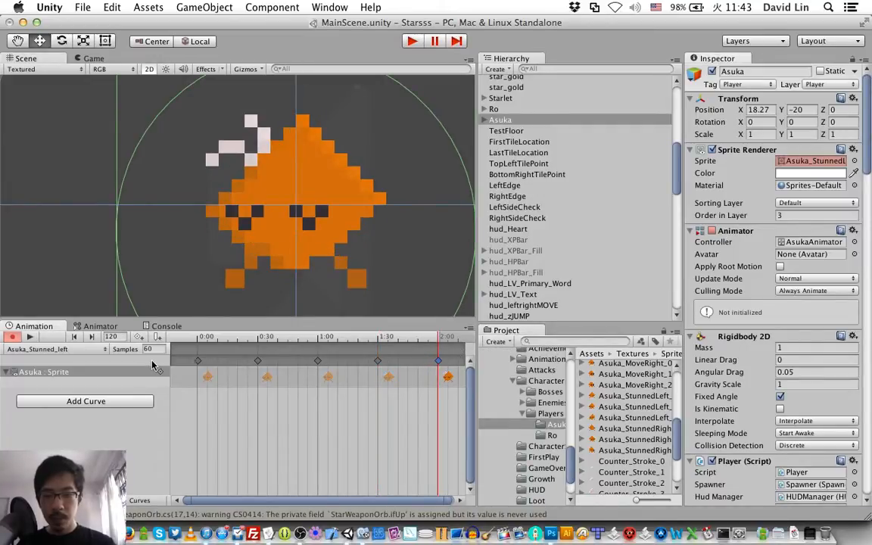
Step: Set the Asuka_Stunned_left clip's samples to 90 and preview its playback
{"action": "left_click", "coordinate": [159, 349]}
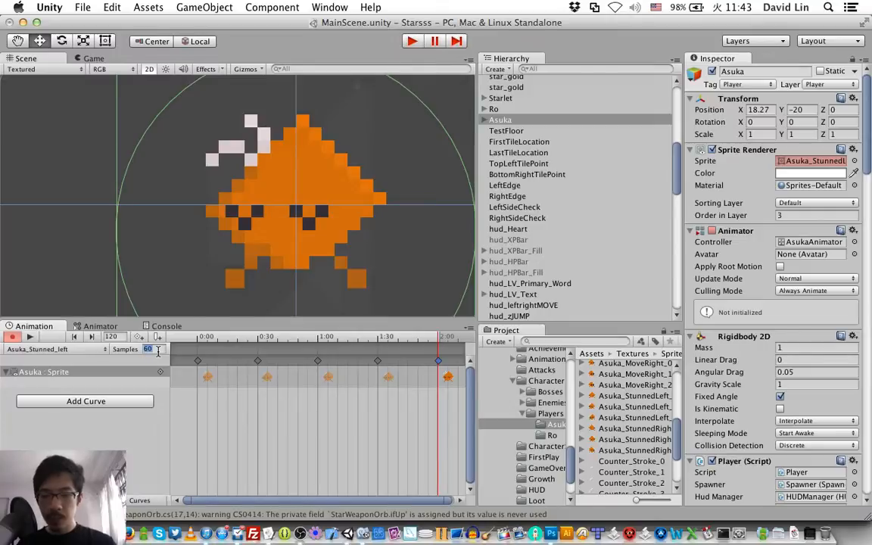
{"action": "type", "text": "90"}
{"action": "key", "text": "Return"}
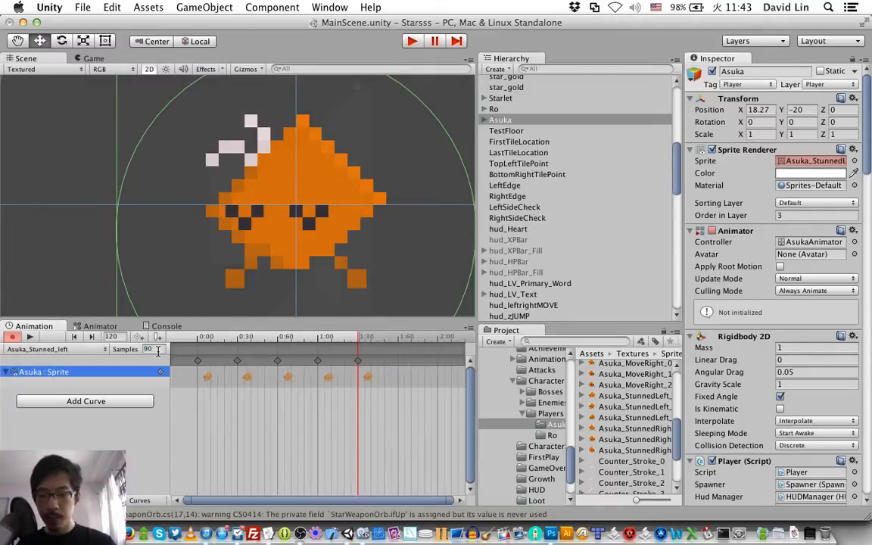
{"action": "left_click", "coordinate": [30, 338]}
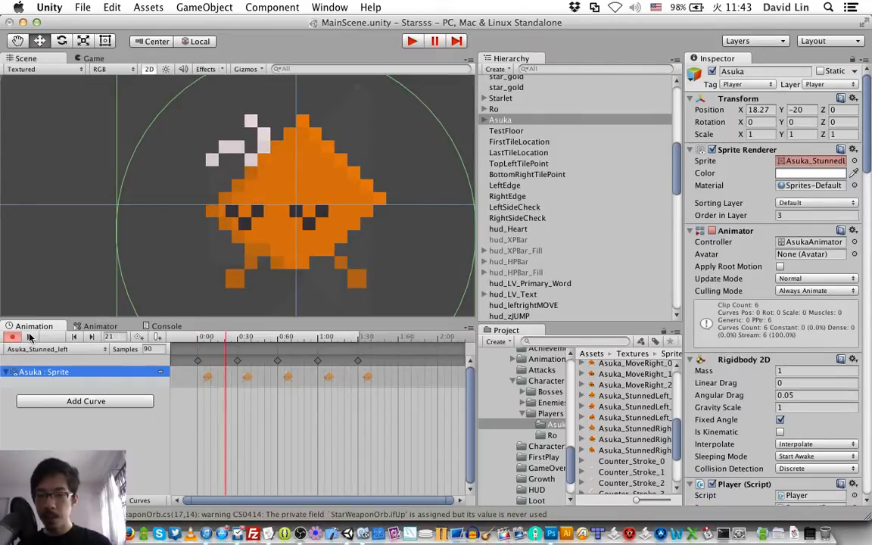
{"action": "left_click", "coordinate": [30, 338]}
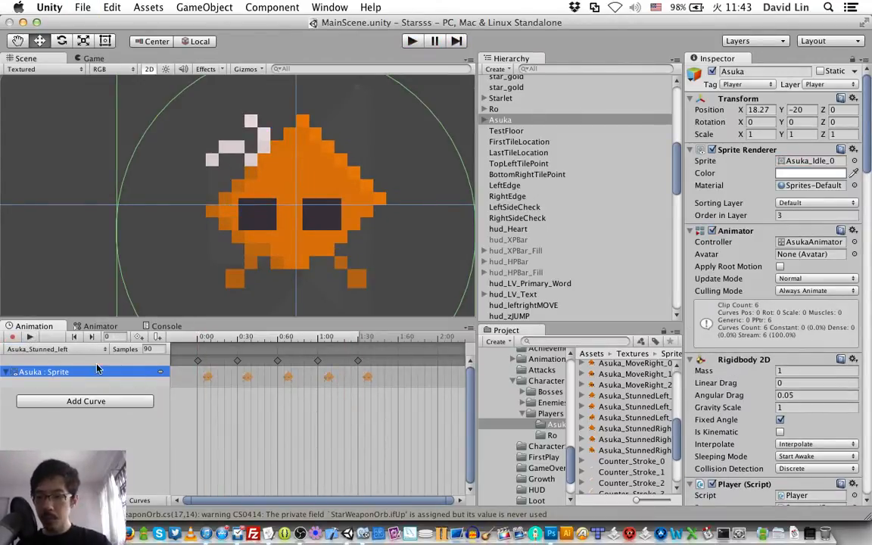
Step: Start another new animation clip for Asuka and name it Asuka_Stunned_Right
{"action": "left_click", "coordinate": [58, 349]}
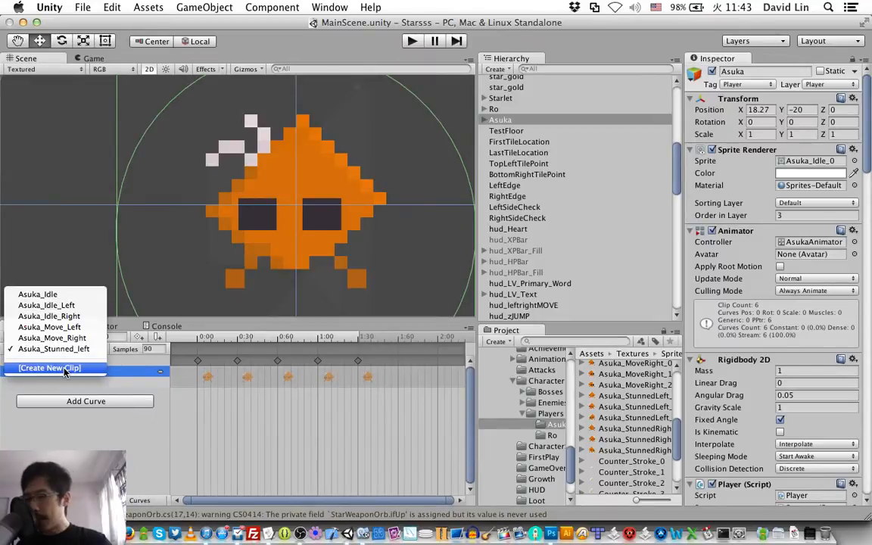
{"action": "left_click", "coordinate": [50, 368]}
{"action": "type", "text": "Asuka_"}
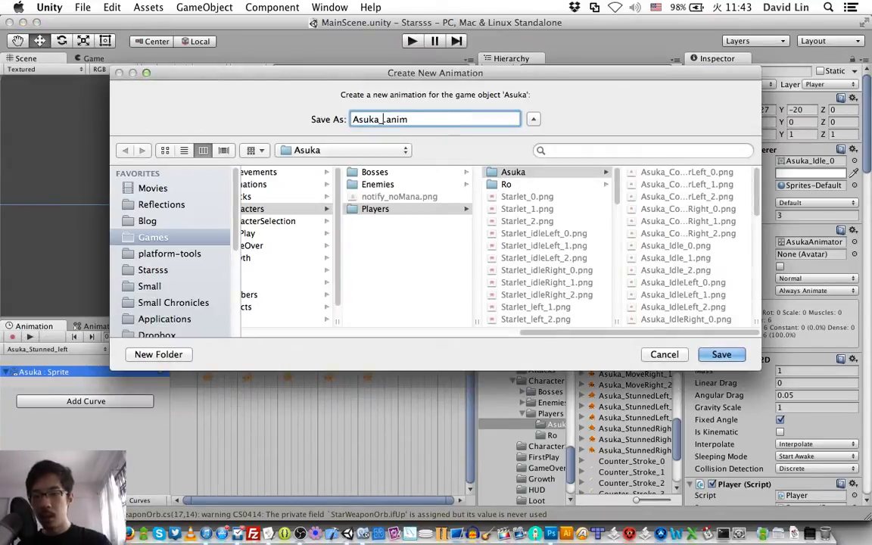
{"action": "type", "text": "Stunned_"}
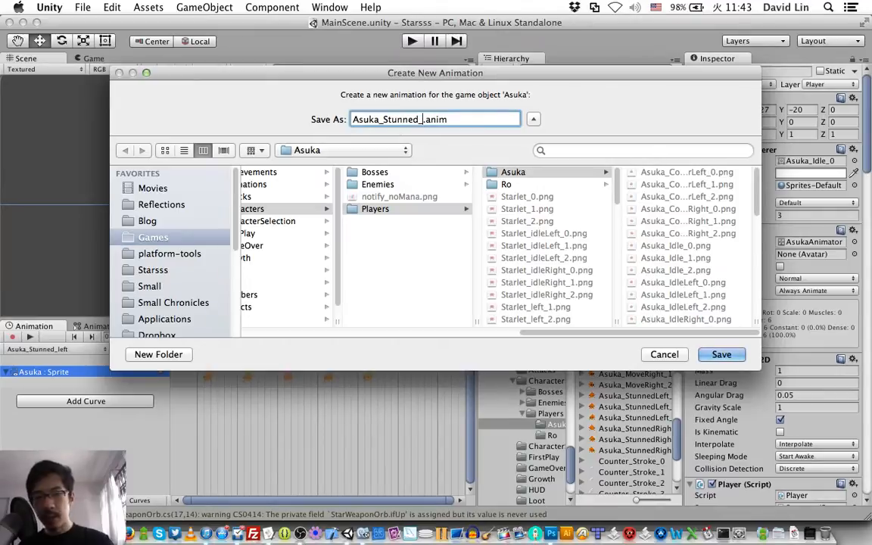
{"action": "type", "text": "Right"}
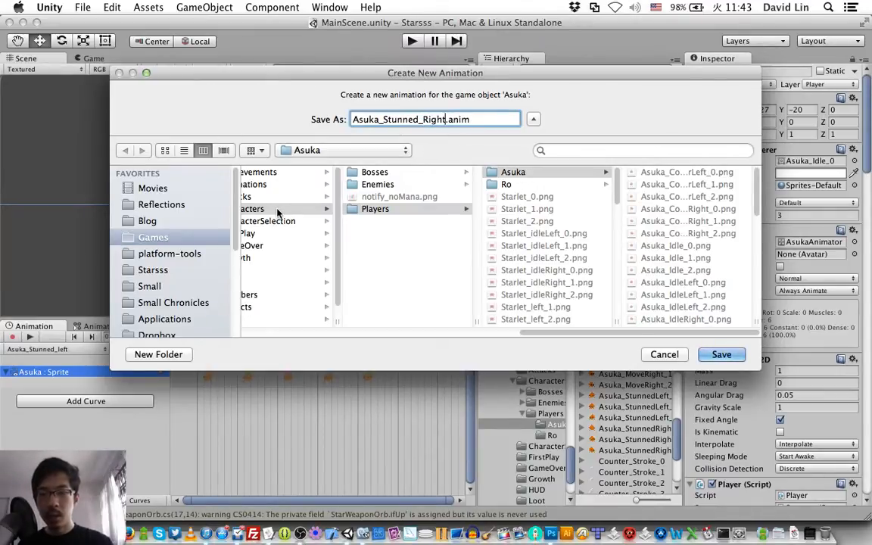
Step: Save the Asuka_Stunned_Right clip in the project's Assets/Animations folder
{"action": "left_click", "coordinate": [278, 213]}
{"action": "key", "text": "Left"}
{"action": "key", "text": "Left"}
{"action": "key", "text": "Left"}
{"action": "key", "text": "Right"}
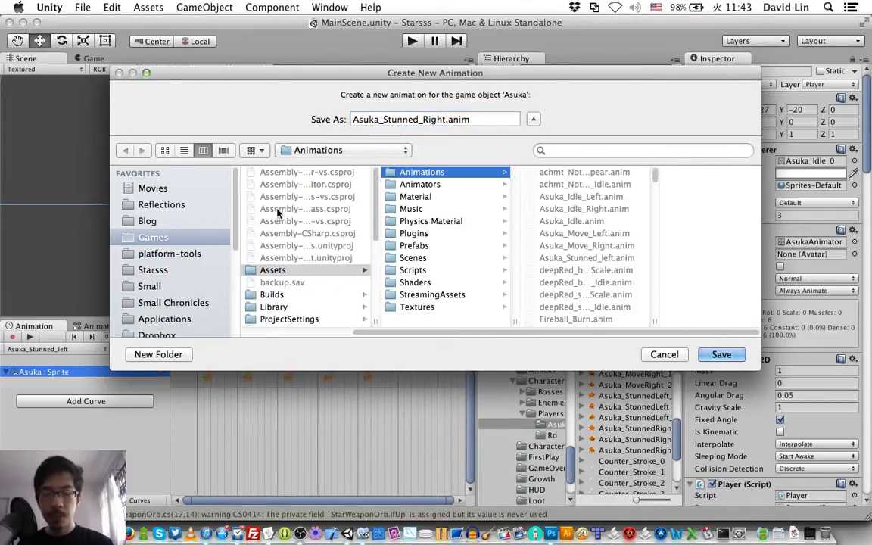
{"action": "key", "text": "Return"}
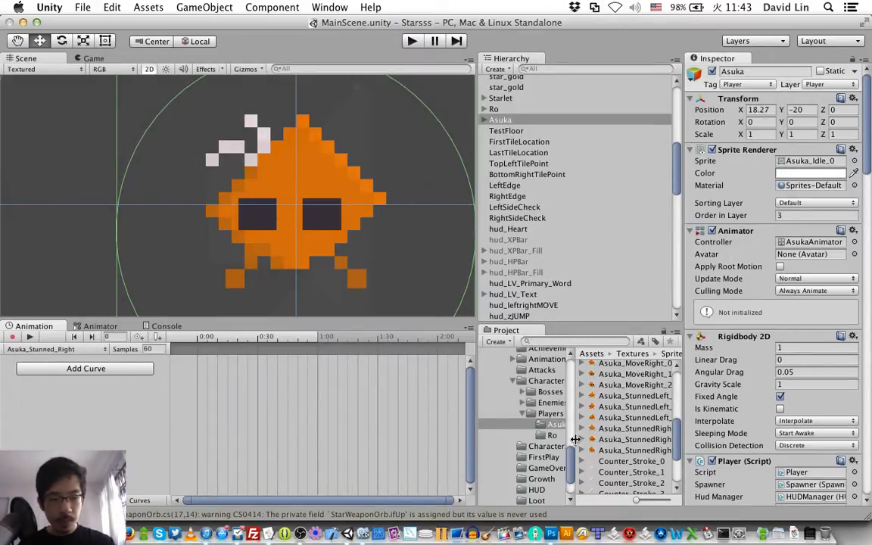
Step: Key the Asuka_StunnedRight sprites in the order first, second, first, third, first at 0:00, 0:30, 1:00, 1:30 and 2:00
{"action": "left_click_drag", "start_coordinate": [632, 429], "coordinate": [182, 356]}
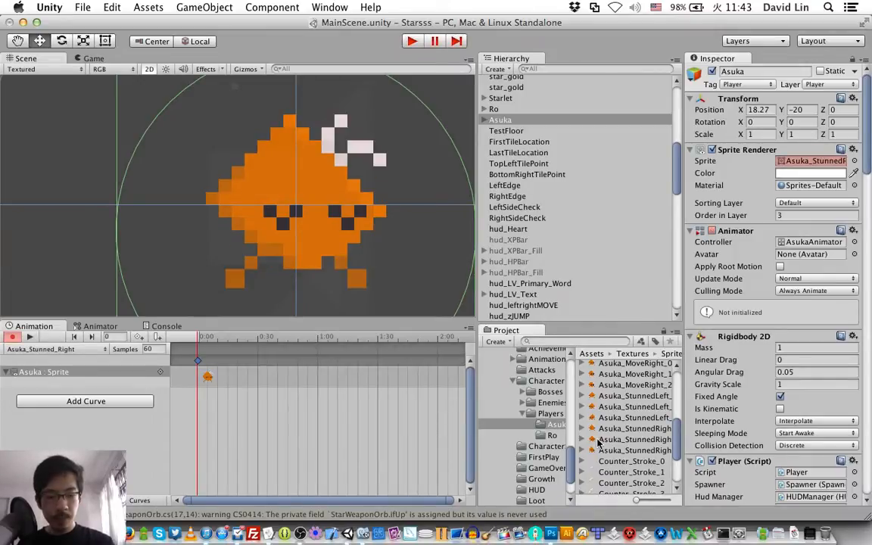
{"action": "left_click_drag", "start_coordinate": [598, 442], "coordinate": [253, 364]}
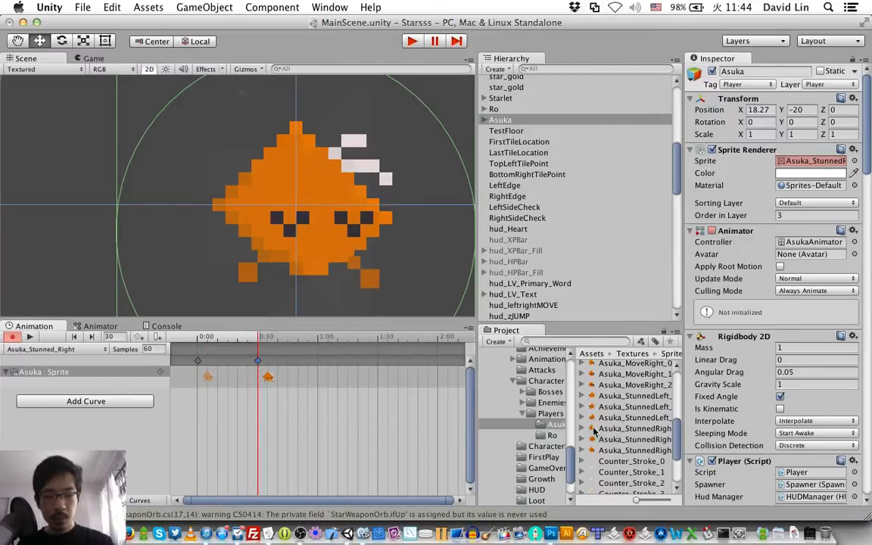
{"action": "left_click_drag", "start_coordinate": [594, 430], "coordinate": [317, 362]}
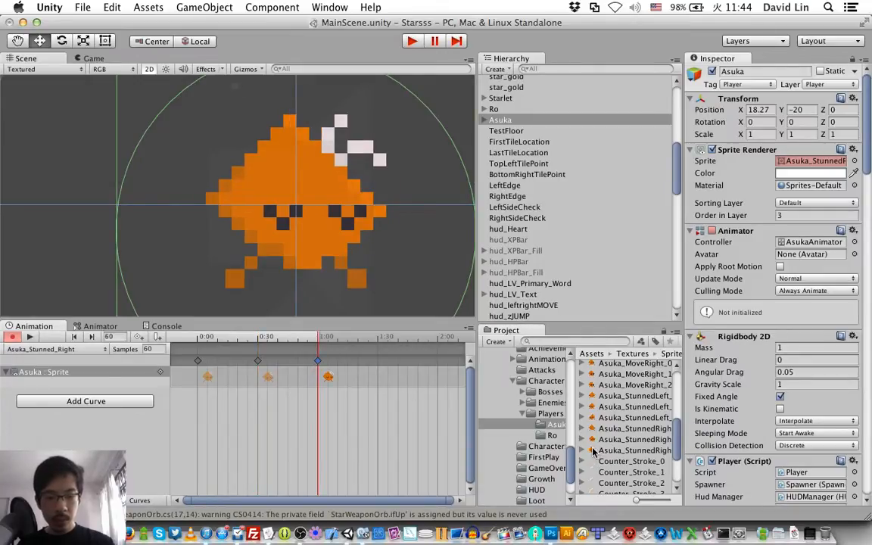
{"action": "left_click_drag", "start_coordinate": [594, 451], "coordinate": [379, 365]}
{"action": "left_click", "coordinate": [378, 362]}
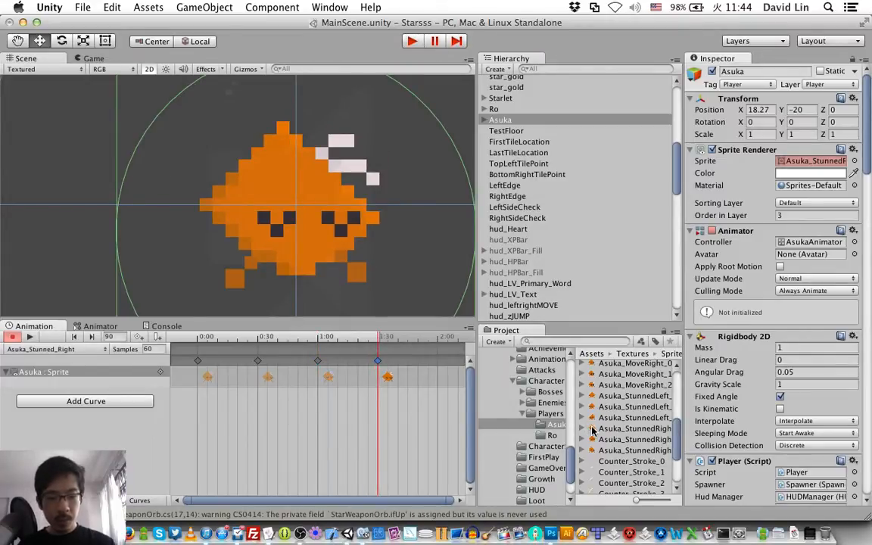
{"action": "left_click_drag", "start_coordinate": [593, 430], "coordinate": [439, 364]}
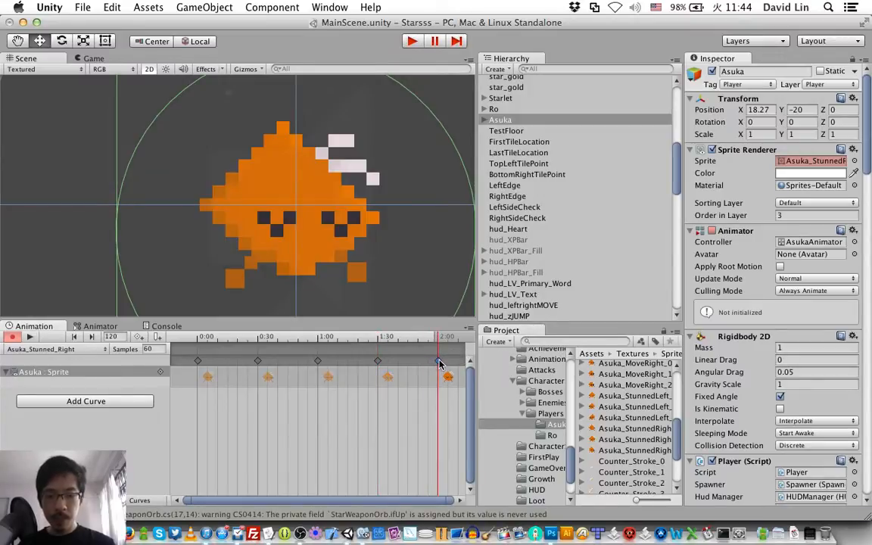
Step: Set the Asuka_Stunned_Right clip's samples to 90, and save the scene after previewing its playback
{"action": "left_click", "coordinate": [155, 348]}
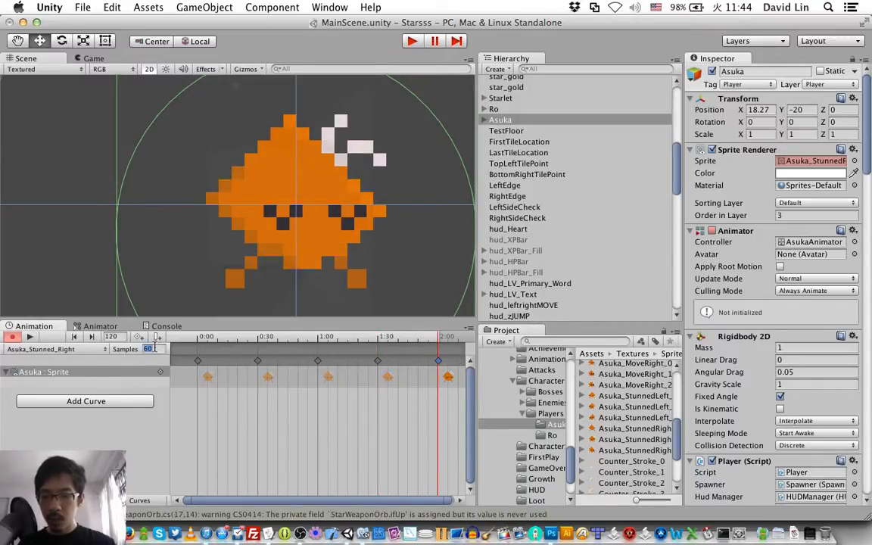
{"action": "type", "text": "90"}
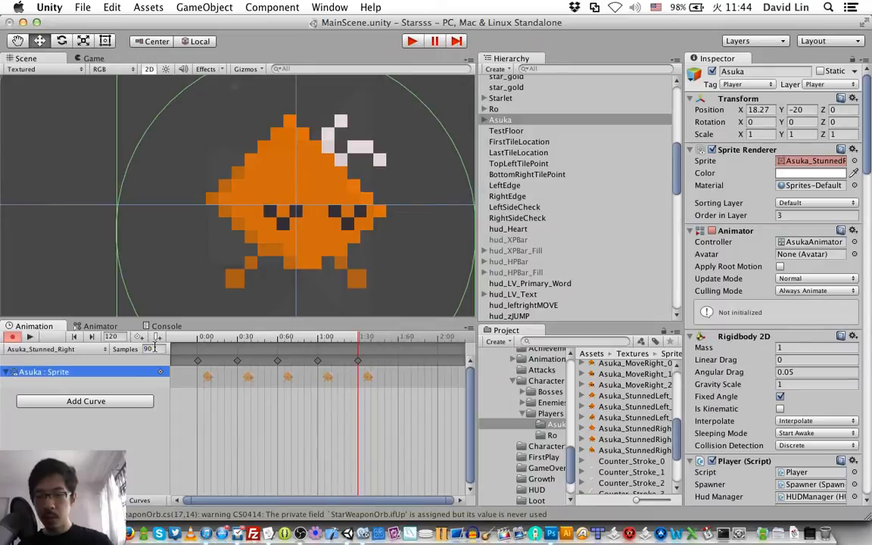
{"action": "left_click", "coordinate": [30, 339]}
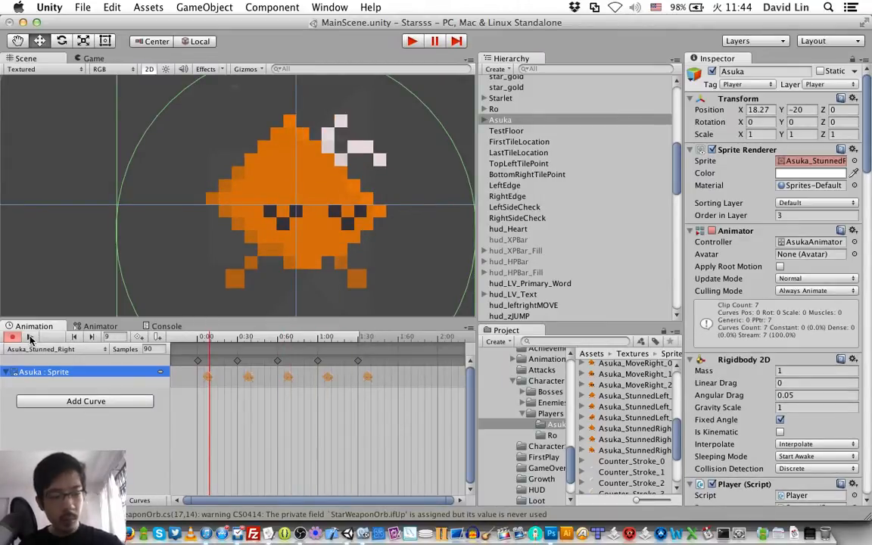
{"action": "key", "text": "super+s"}
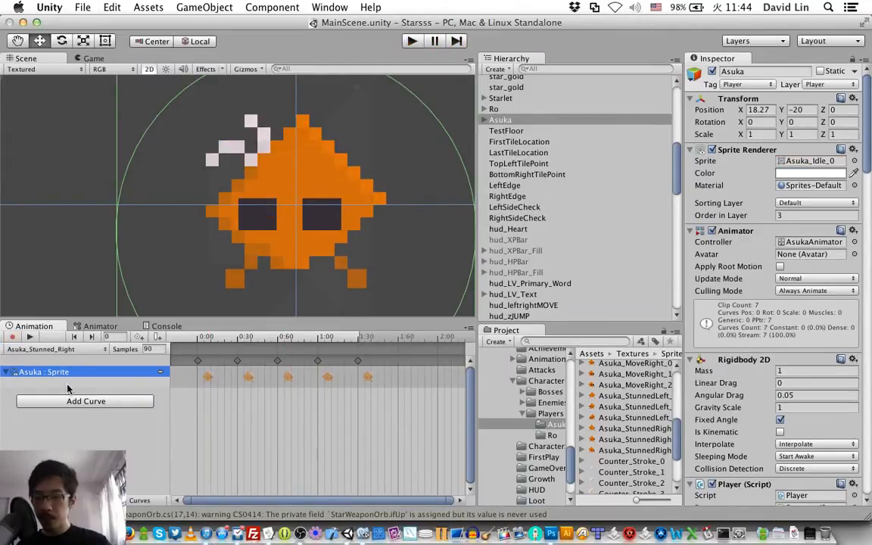
Step: Open Asuka's state graph in the Animator and move the Asuka_Idle state farther left, away from the other idle states
{"action": "left_click", "coordinate": [91, 326]}
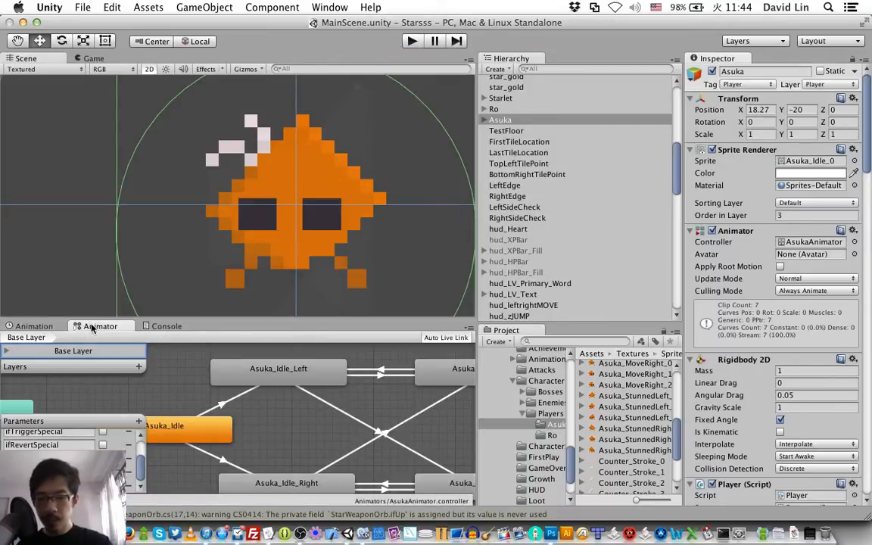
{"action": "scroll", "coordinate": [333, 408], "scroll_direction": "right", "scroll_amount": 5}
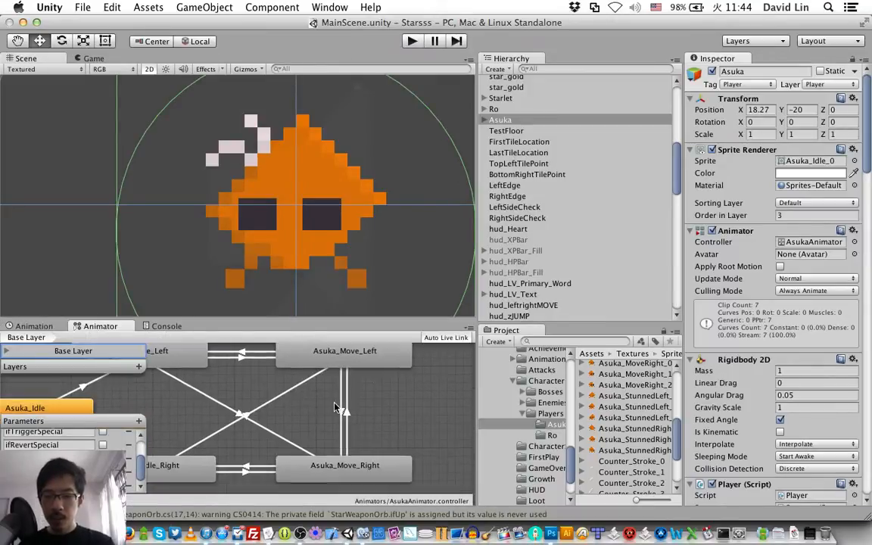
{"action": "scroll", "coordinate": [333, 408], "scroll_direction": "down", "scroll_amount": 5}
{"action": "scroll", "coordinate": [333, 406], "scroll_direction": "up", "scroll_amount": 3}
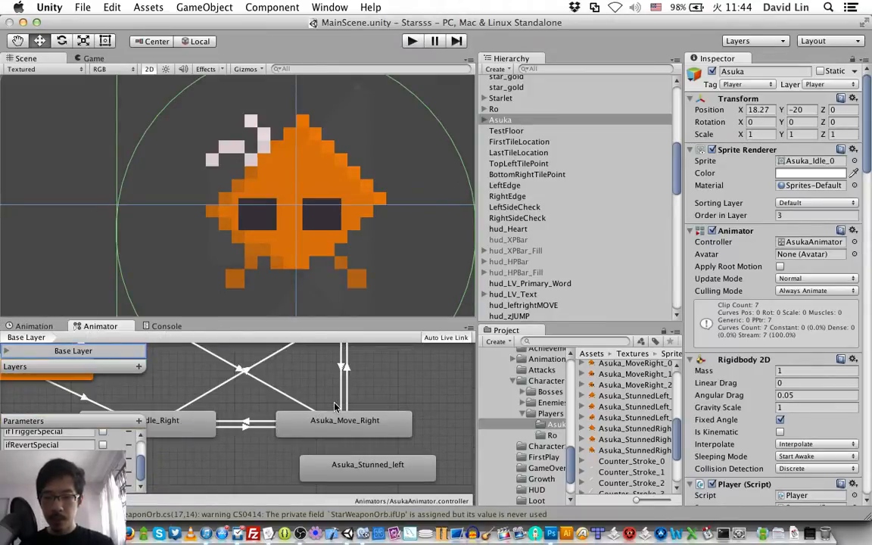
{"action": "scroll", "coordinate": [334, 406], "scroll_direction": "up", "scroll_amount": 3}
{"action": "scroll", "coordinate": [333, 406], "scroll_direction": "down", "scroll_amount": 4}
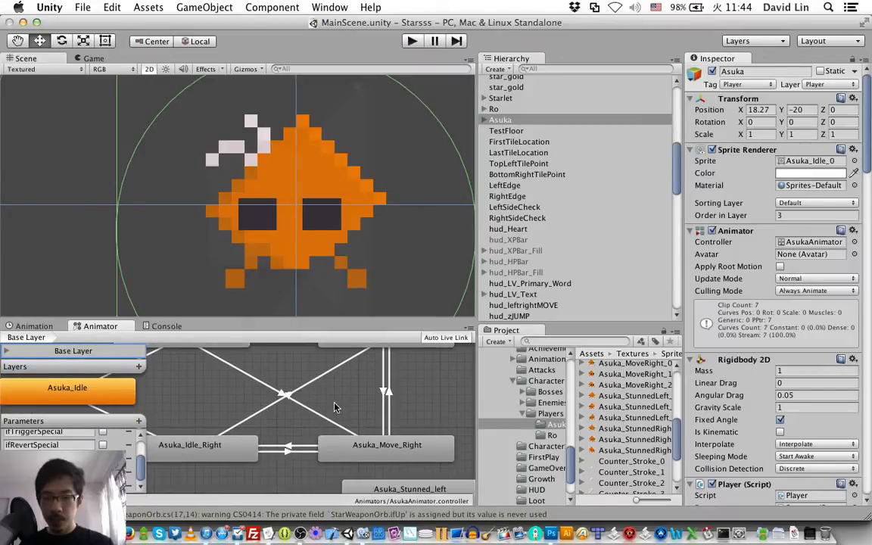
{"action": "scroll", "coordinate": [336, 407], "scroll_direction": "up", "scroll_amount": 5}
{"action": "scroll", "coordinate": [335, 407], "scroll_direction": "left", "scroll_amount": 4}
{"action": "scroll", "coordinate": [335, 408], "scroll_direction": "down", "scroll_amount": 3}
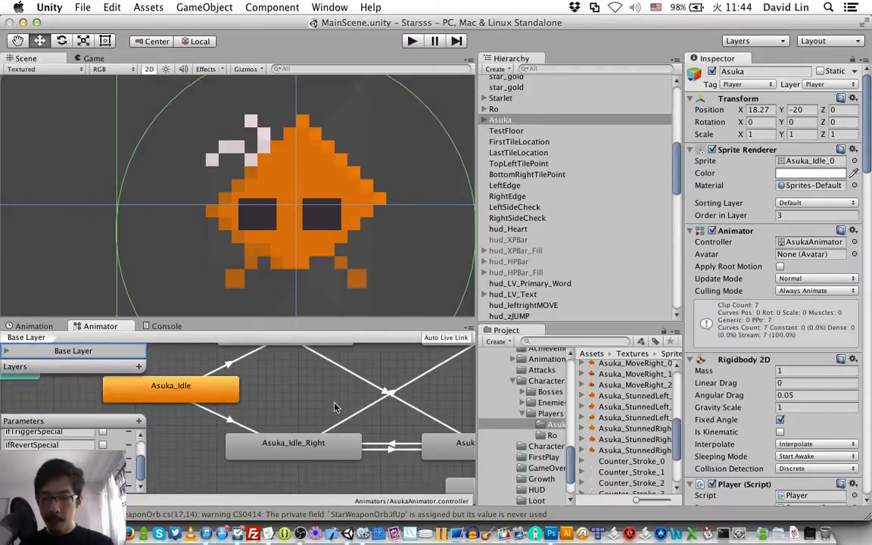
{"action": "left_click_drag", "start_coordinate": [212, 401], "coordinate": [6, 414]}
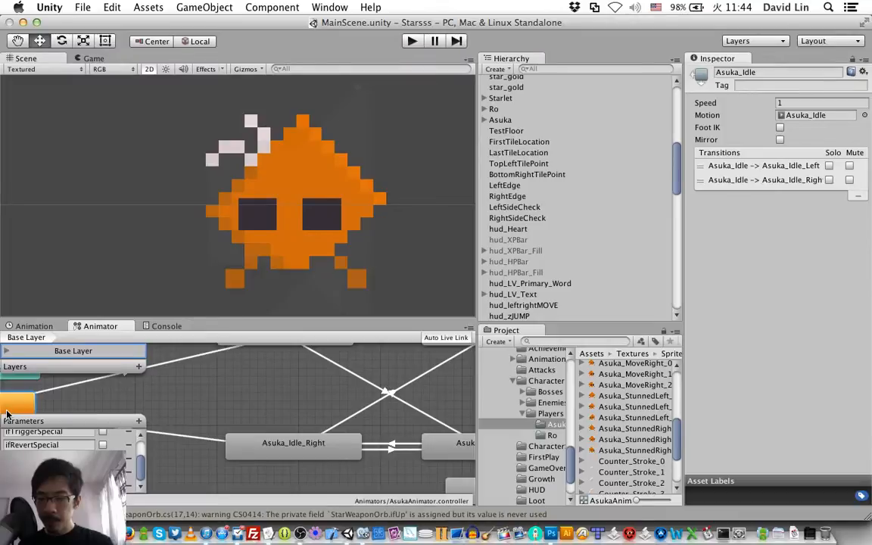
Step: Enlarge the Animator panel vertically by shrinking the scene view above it
{"action": "scroll", "coordinate": [287, 407], "scroll_direction": "down", "scroll_amount": 4}
{"action": "scroll", "coordinate": [287, 407], "scroll_direction": "right", "scroll_amount": 3}
{"action": "scroll", "coordinate": [287, 407], "scroll_direction": "up", "scroll_amount": 2}
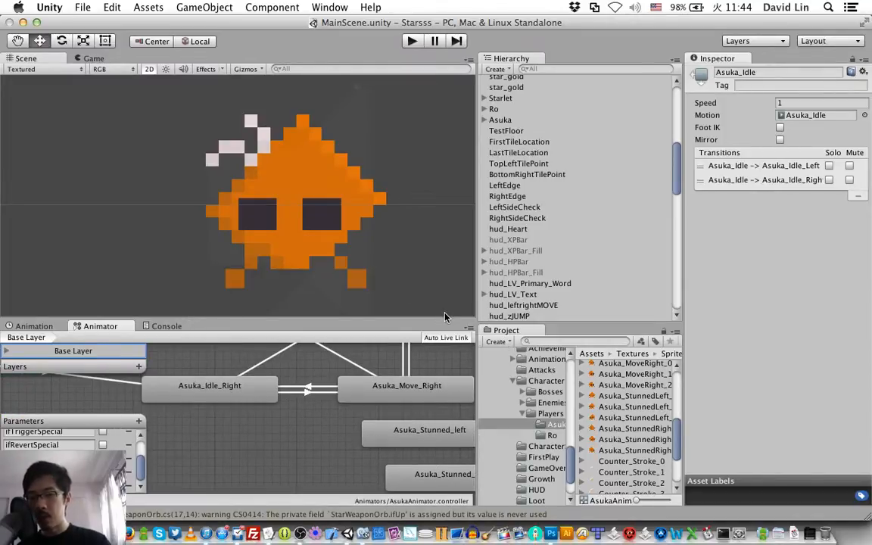
{"action": "left_click_drag", "start_coordinate": [444, 322], "coordinate": [441, 256]}
{"action": "scroll", "coordinate": [317, 351], "scroll_direction": "up", "scroll_amount": 5}
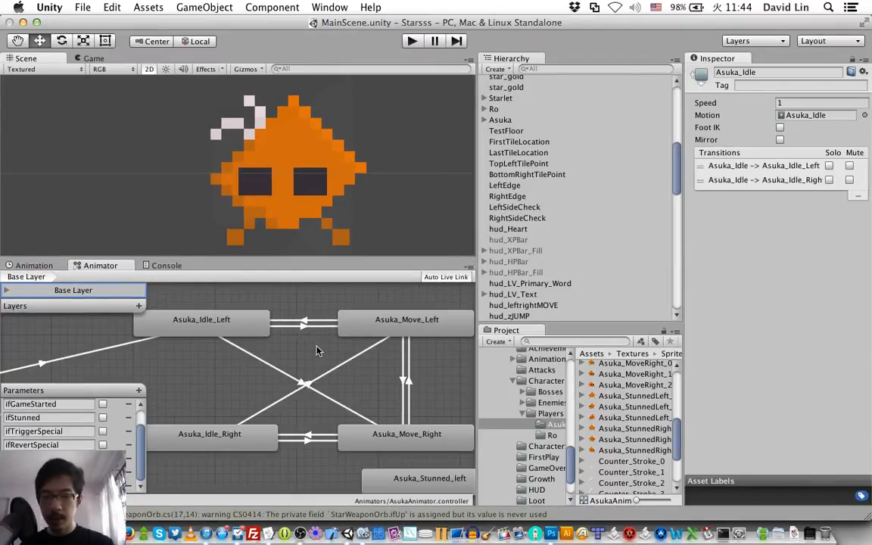
Step: Spread out the idle states by moving Asuka_Idle_Right lower and Asuka_Idle_Left farther left in the graph
{"action": "scroll", "coordinate": [317, 350], "scroll_direction": "down", "scroll_amount": 3}
{"action": "left_click_drag", "start_coordinate": [207, 372], "coordinate": [193, 430]}
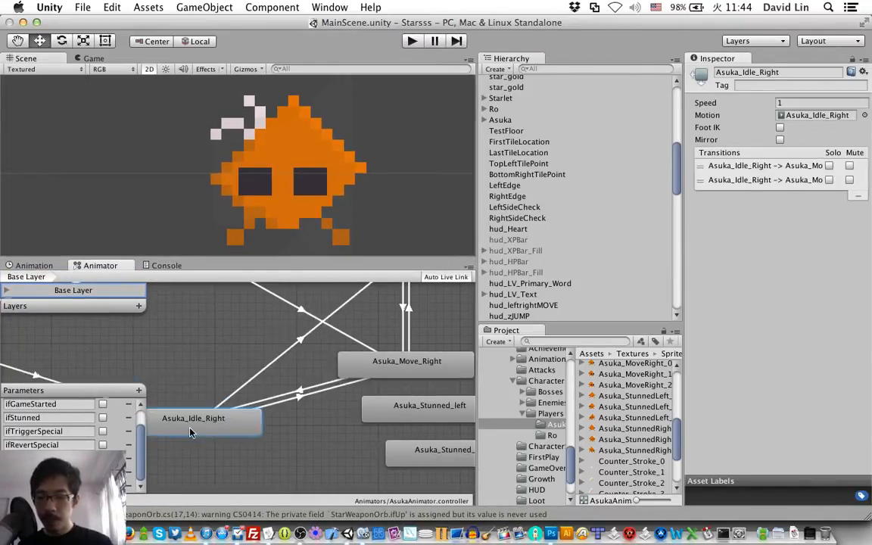
{"action": "scroll", "coordinate": [190, 376], "scroll_direction": "up", "scroll_amount": 4}
{"action": "scroll", "coordinate": [190, 376], "scroll_direction": "left", "scroll_amount": 5}
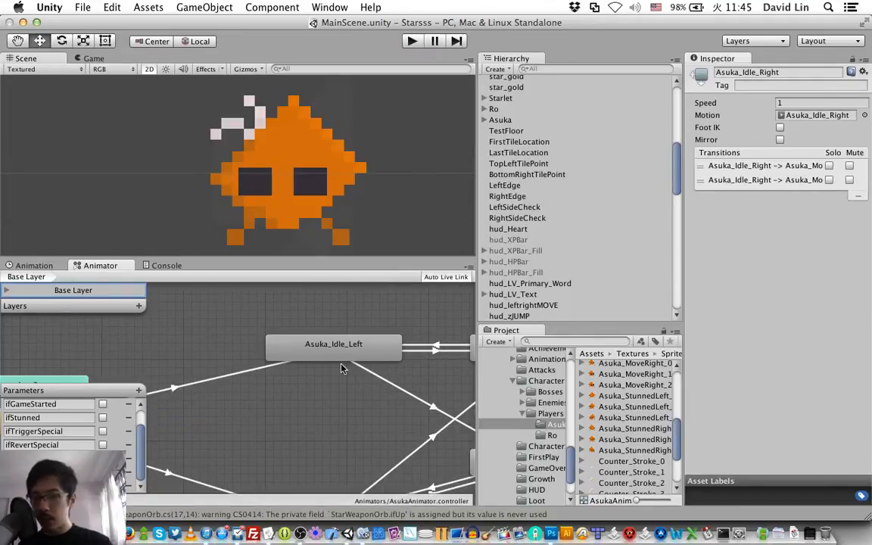
{"action": "left_click_drag", "start_coordinate": [340, 363], "coordinate": [233, 373]}
{"action": "scroll", "coordinate": [298, 353], "scroll_direction": "down", "scroll_amount": 7}
{"action": "scroll", "coordinate": [298, 353], "scroll_direction": "right", "scroll_amount": 4}
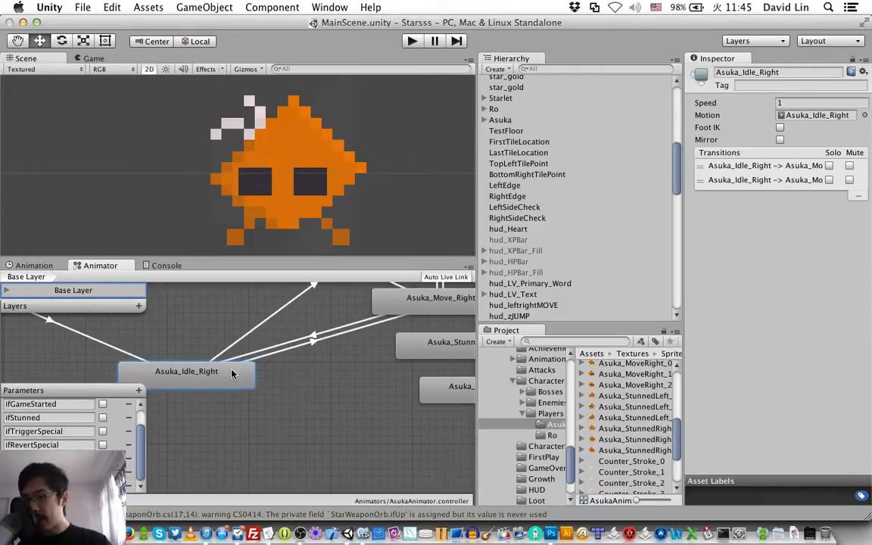
Step: Move the Asuka_Move_Left state farther right and the Asuka_Move_Right state lower and to the right
{"action": "scroll", "coordinate": [343, 368], "scroll_direction": "up", "scroll_amount": 6}
{"action": "scroll", "coordinate": [343, 368], "scroll_direction": "right", "scroll_amount": 4}
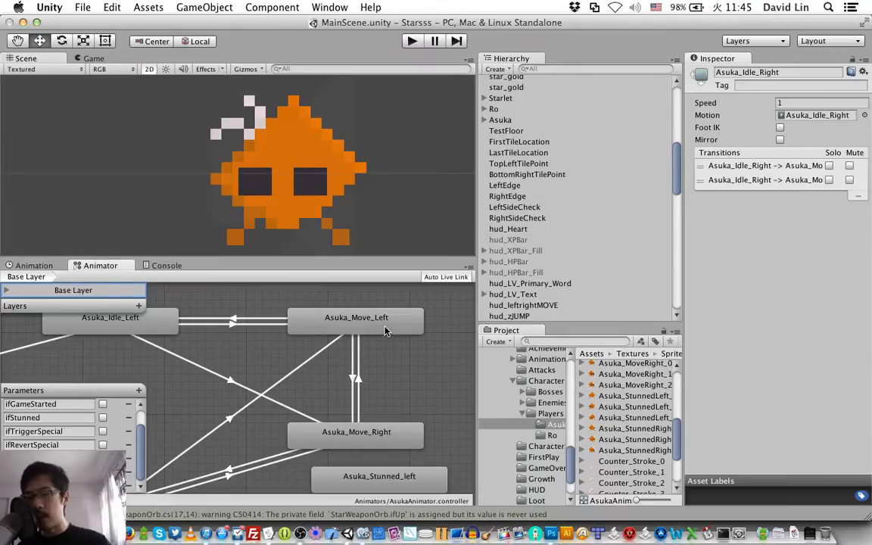
{"action": "left_click_drag", "start_coordinate": [382, 329], "coordinate": [422, 332]}
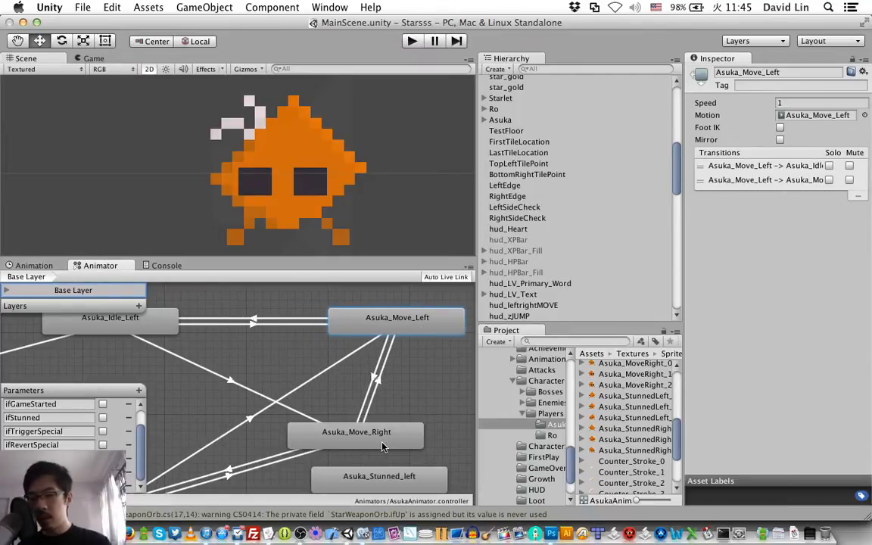
{"action": "scroll", "coordinate": [382, 447], "scroll_direction": "down", "scroll_amount": 5}
{"action": "left_click_drag", "start_coordinate": [379, 332], "coordinate": [420, 396]}
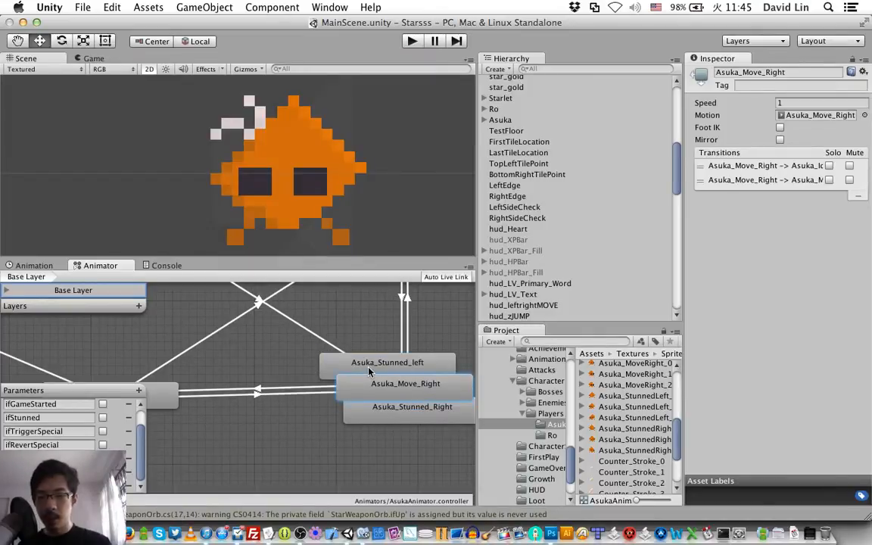
Step: Place Asuka_Stunned_left between the two idle states and Asuka_Stunned_Right to the right of the transitions joining the move states
{"action": "left_click_drag", "start_coordinate": [362, 361], "coordinate": [165, 323]}
{"action": "left_click_drag", "start_coordinate": [386, 421], "coordinate": [392, 324]}
{"action": "scroll", "coordinate": [392, 324], "scroll_direction": "up", "scroll_amount": 5}
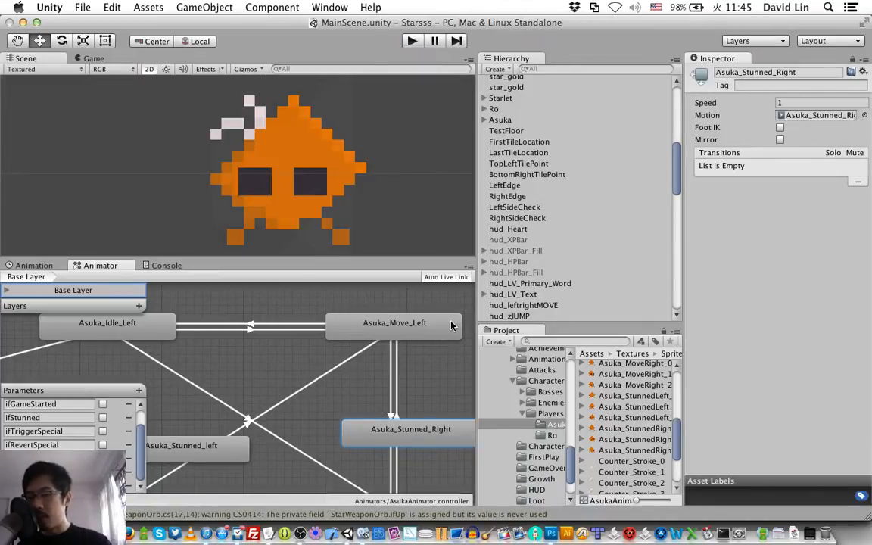
{"action": "scroll", "coordinate": [401, 348], "scroll_direction": "down", "scroll_amount": 3}
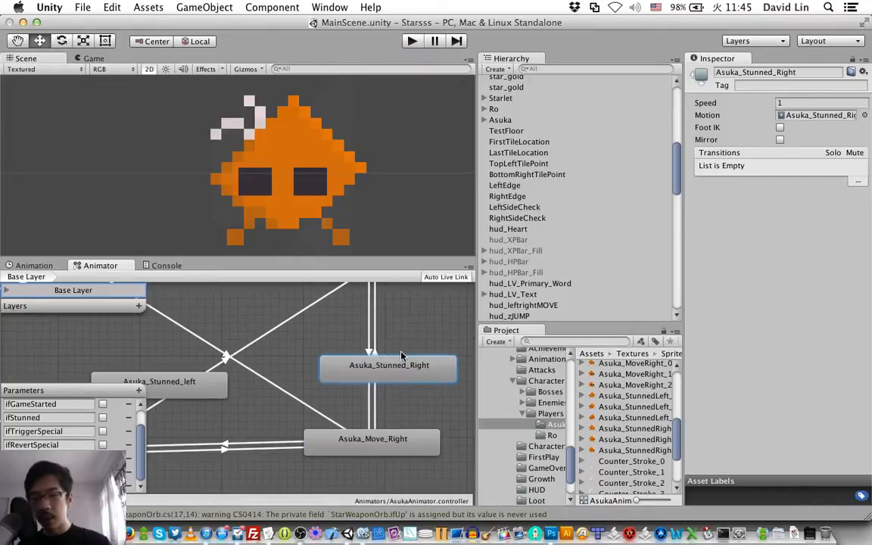
{"action": "left_click_drag", "start_coordinate": [407, 371], "coordinate": [459, 346]}
{"action": "left_click_drag", "start_coordinate": [391, 347], "coordinate": [401, 346]}
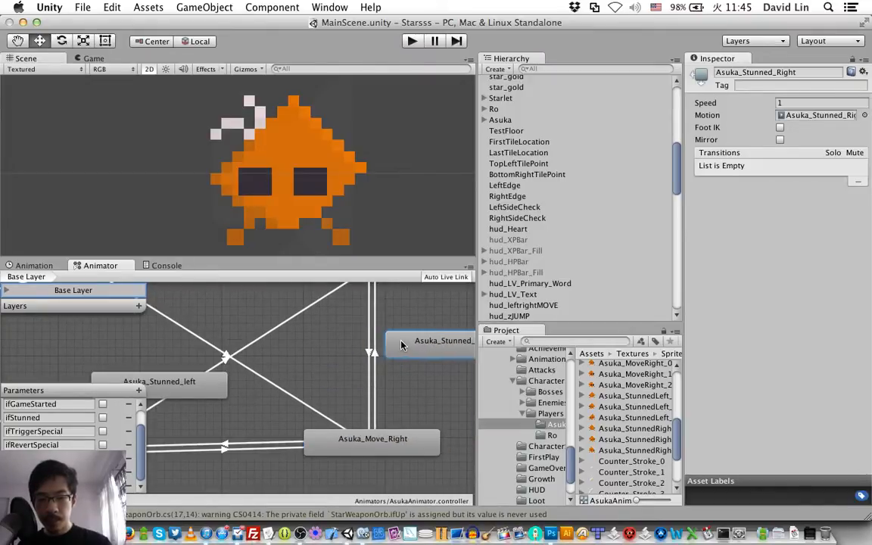
Step: Move the Asuka_Stunned_left state farther left, just beside the Asuka_Idle state
{"action": "scroll", "coordinate": [402, 346], "scroll_direction": "left", "scroll_amount": 10}
{"action": "scroll", "coordinate": [402, 347], "scroll_direction": "right", "scroll_amount": 2}
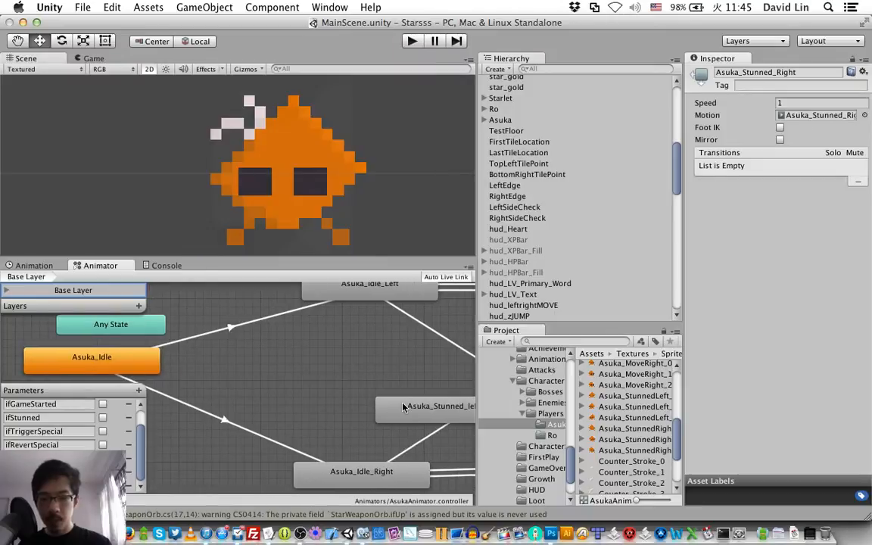
{"action": "left_click", "coordinate": [405, 409]}
{"action": "left_click_drag", "start_coordinate": [405, 409], "coordinate": [193, 381]}
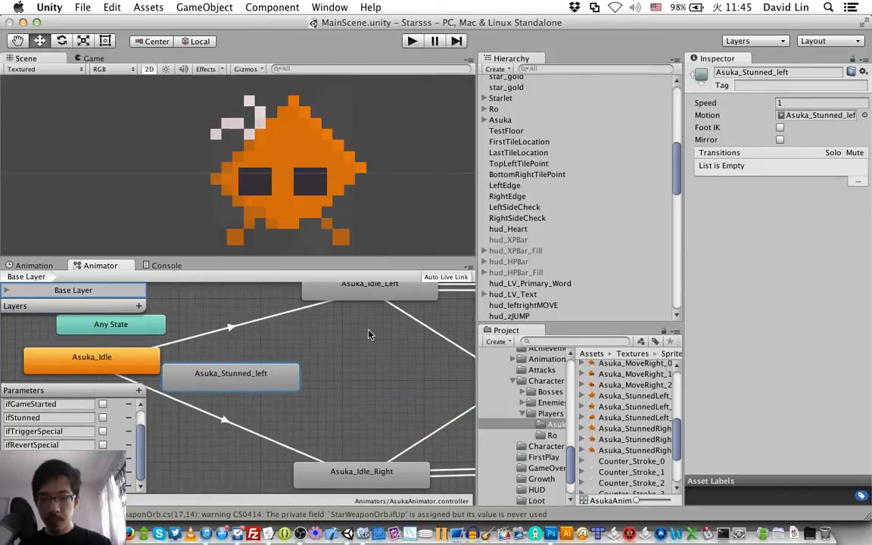
Step: Create a transition from Asuka_Idle_Left to Asuka_Stunned_left and set its condition to ifStunned true
{"action": "scroll", "coordinate": [363, 332], "scroll_direction": "right", "scroll_amount": 5}
{"action": "scroll", "coordinate": [360, 331], "scroll_direction": "left", "scroll_amount": 4}
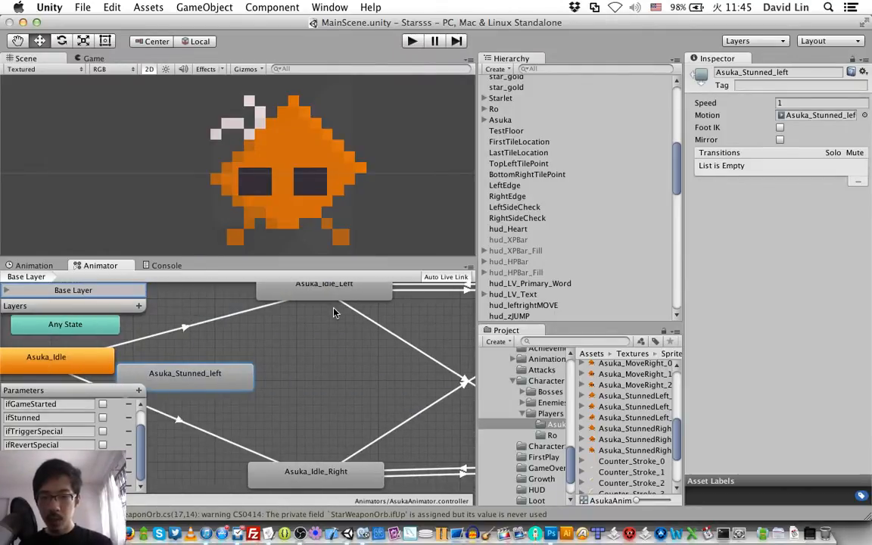
{"action": "right_click", "coordinate": [341, 293]}
{"action": "left_click", "coordinate": [364, 301]}
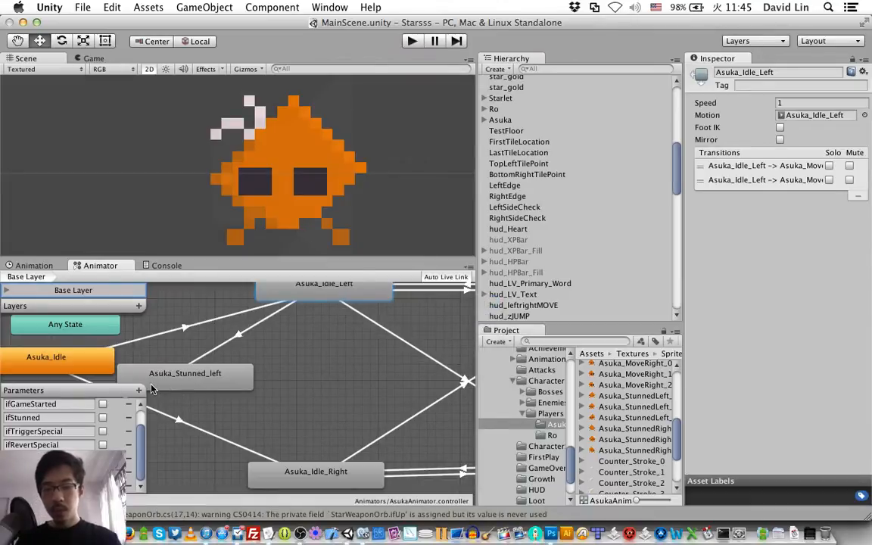
{"action": "left_click", "coordinate": [176, 387]}
{"action": "left_click", "coordinate": [215, 353]}
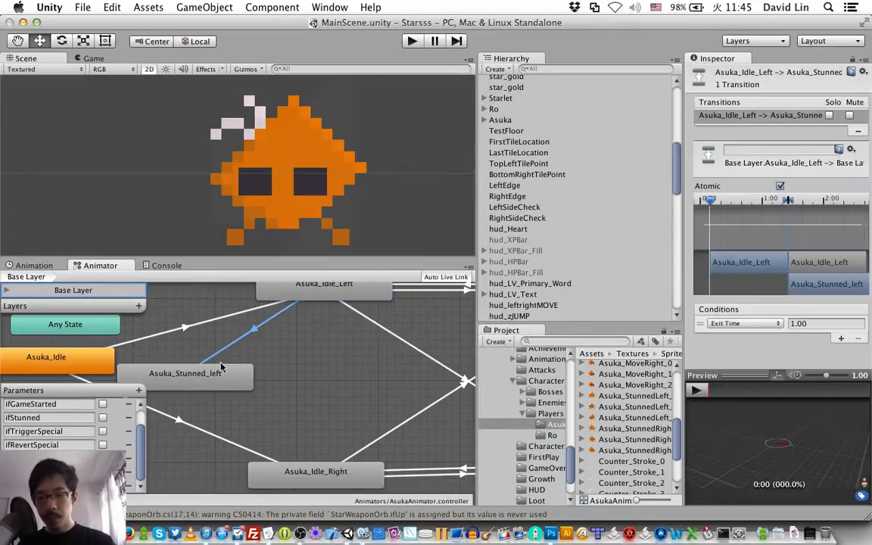
{"action": "left_click", "coordinate": [763, 324]}
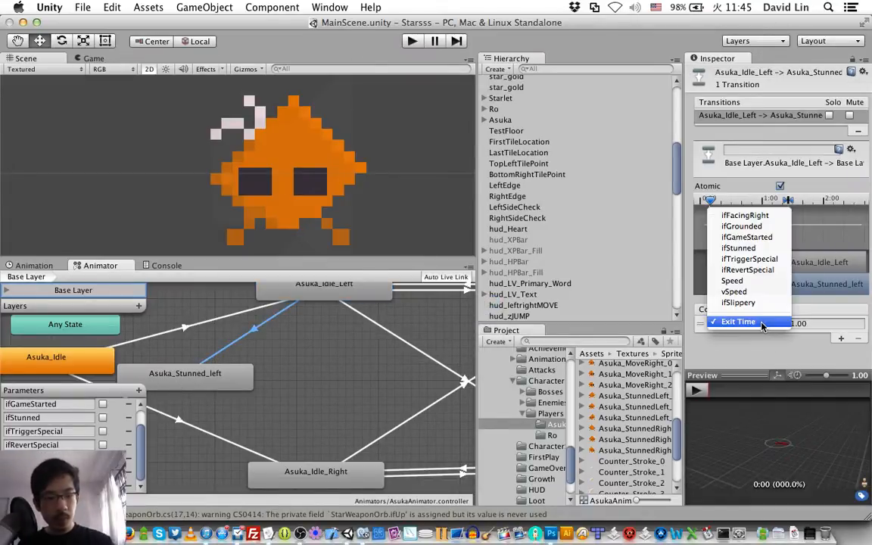
{"action": "left_click", "coordinate": [762, 250]}
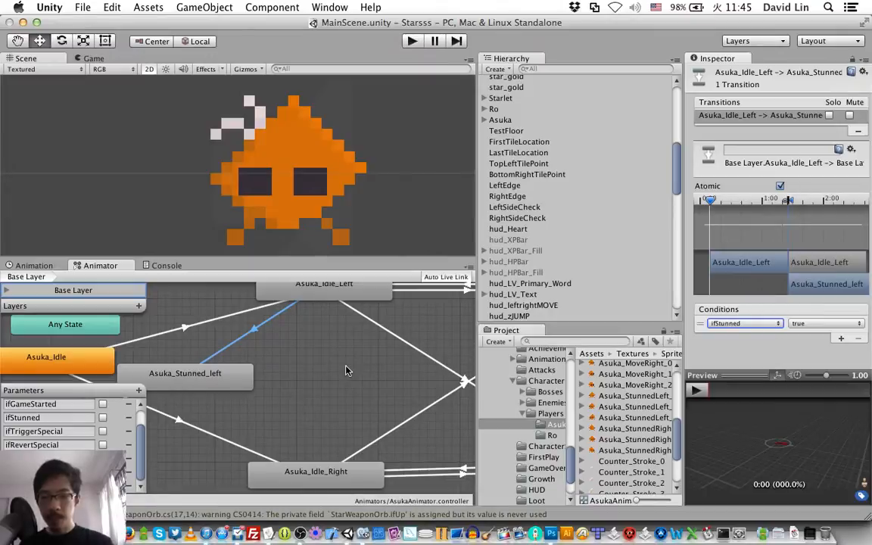
Step: Create a transition from Asuka_Move_Left to Asuka_Stunned_left
{"action": "scroll", "coordinate": [346, 366], "scroll_direction": "right", "scroll_amount": 5}
{"action": "scroll", "coordinate": [346, 367], "scroll_direction": "up", "scroll_amount": 4}
{"action": "scroll", "coordinate": [346, 366], "scroll_direction": "down", "scroll_amount": 3}
{"action": "scroll", "coordinate": [346, 367], "scroll_direction": "left", "scroll_amount": 5}
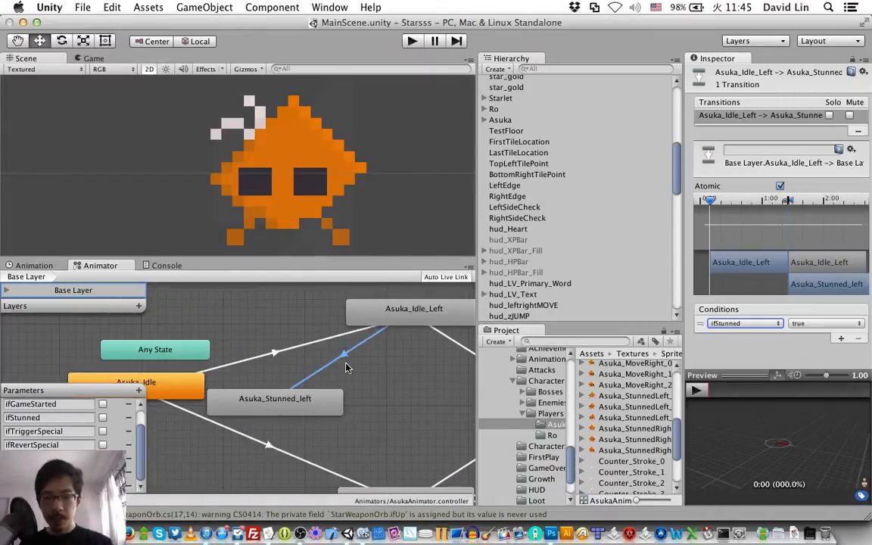
{"action": "scroll", "coordinate": [346, 367], "scroll_direction": "right", "scroll_amount": 5}
{"action": "left_click", "coordinate": [460, 321]}
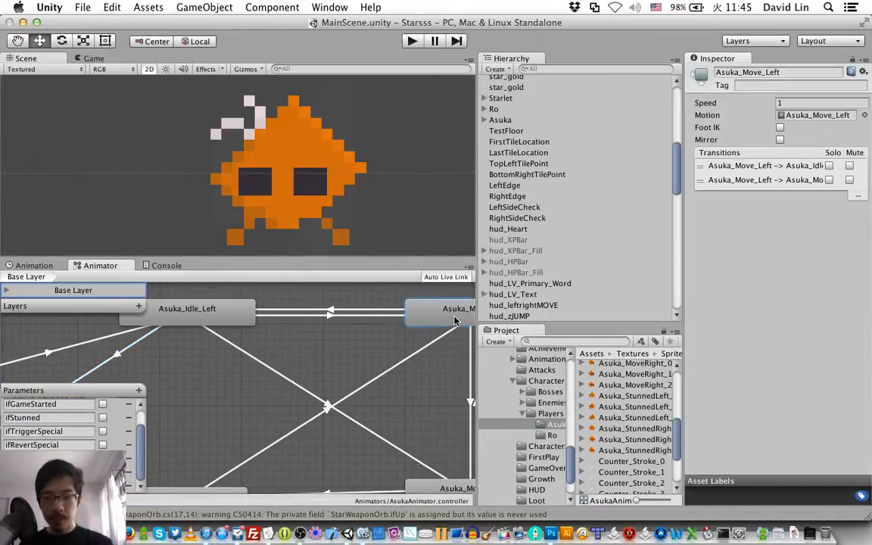
{"action": "right_click", "coordinate": [457, 318]}
{"action": "left_click", "coordinate": [496, 324]}
{"action": "scroll", "coordinate": [322, 369], "scroll_direction": "left", "scroll_amount": 5}
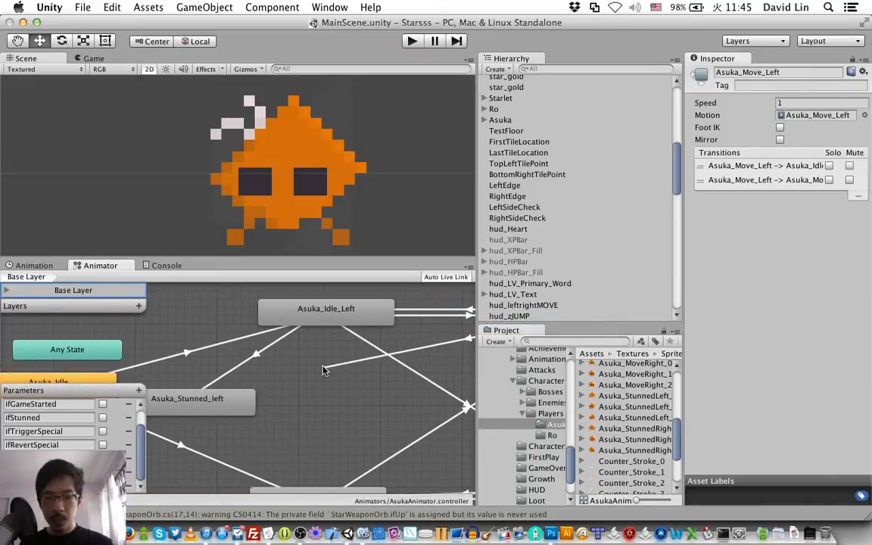
{"action": "left_click", "coordinate": [203, 403]}
Step: Set the condition of the Asuka_Move_Left to Asuka_Stunned_left transition to ifStunned true, and save the scene
{"action": "left_click", "coordinate": [318, 372]}
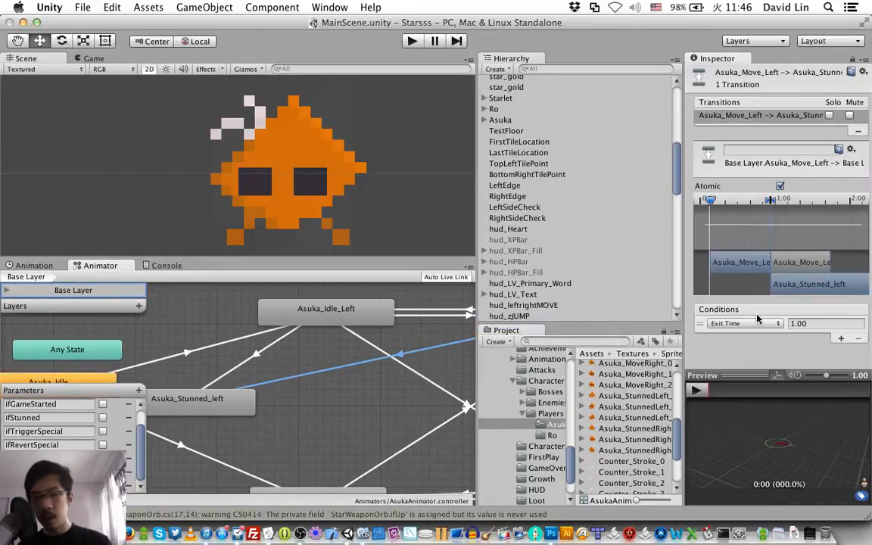
{"action": "left_click", "coordinate": [772, 327]}
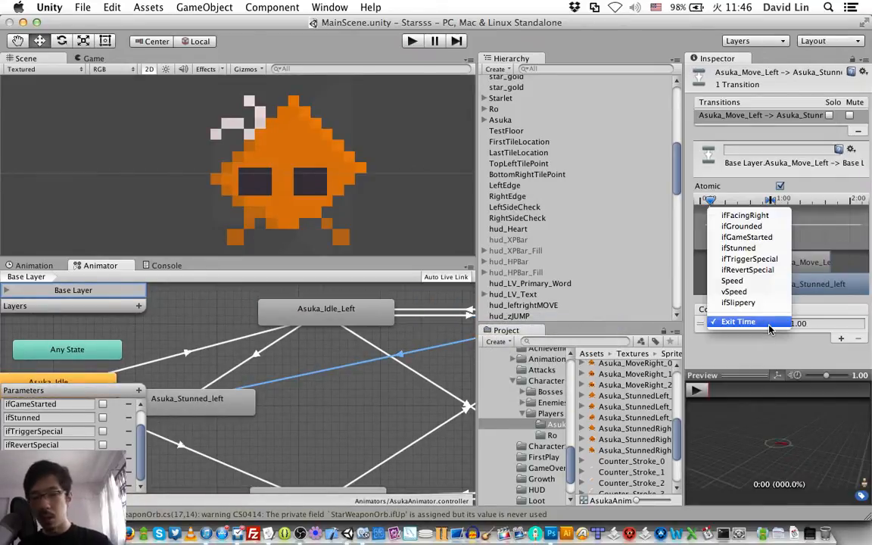
{"action": "left_click", "coordinate": [754, 248]}
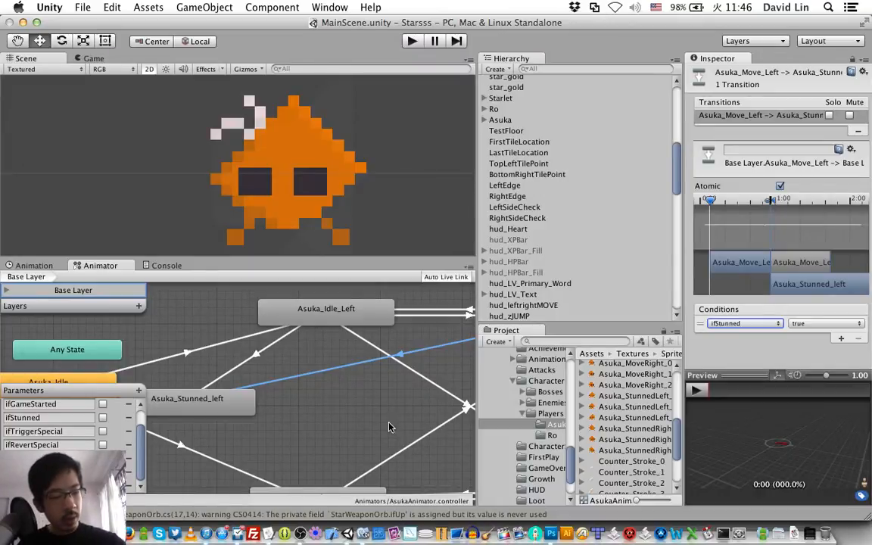
{"action": "key", "text": "super+s"}
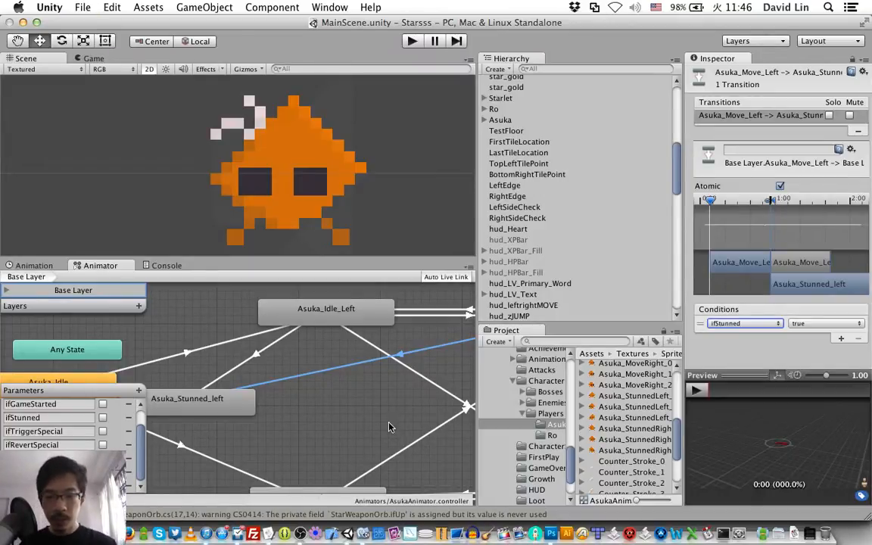
Step: Create a transition from the Asuka_Stunned_left state back to Asuka_Idle_Left
{"action": "scroll", "coordinate": [389, 427], "scroll_direction": "right", "scroll_amount": 5}
{"action": "scroll", "coordinate": [390, 427], "scroll_direction": "left", "scroll_amount": 10}
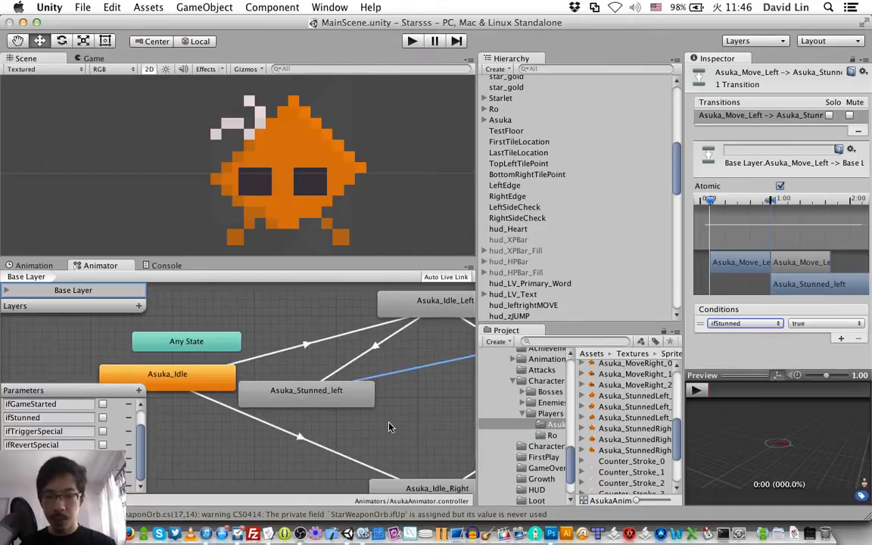
{"action": "scroll", "coordinate": [390, 428], "scroll_direction": "right", "scroll_amount": 5}
{"action": "right_click", "coordinate": [282, 400]}
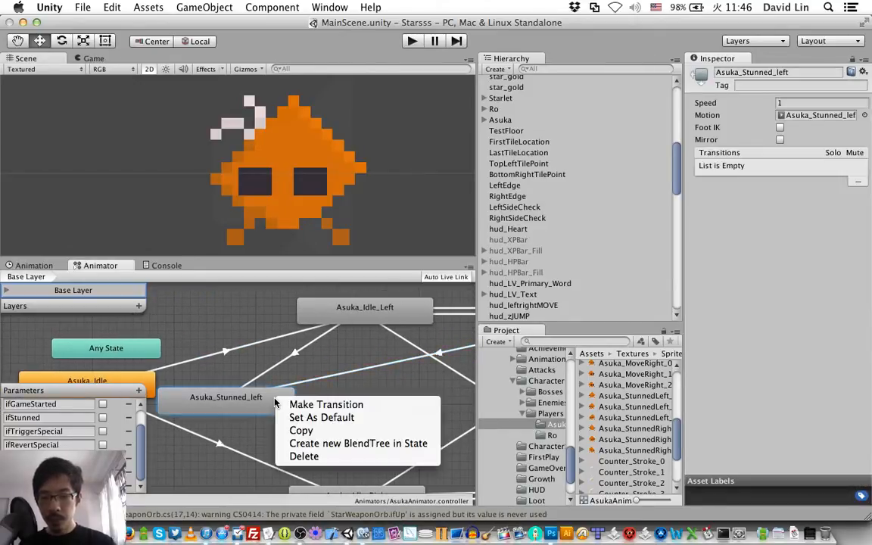
{"action": "left_click", "coordinate": [349, 403]}
{"action": "left_click", "coordinate": [353, 319]}
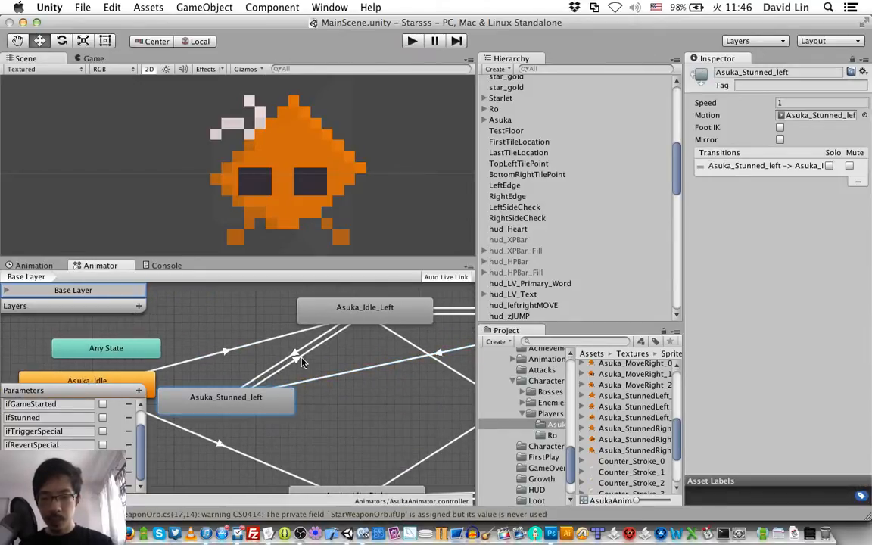
Step: Set the condition of the Asuka_Stunned_left to Asuka_Idle_Left transition to ifStunned false
{"action": "left_click", "coordinate": [303, 357]}
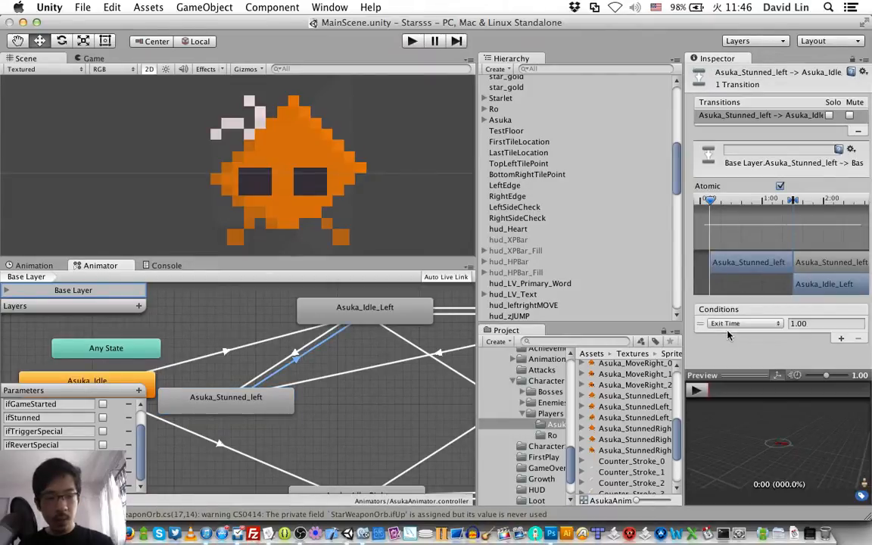
{"action": "left_click", "coordinate": [746, 323]}
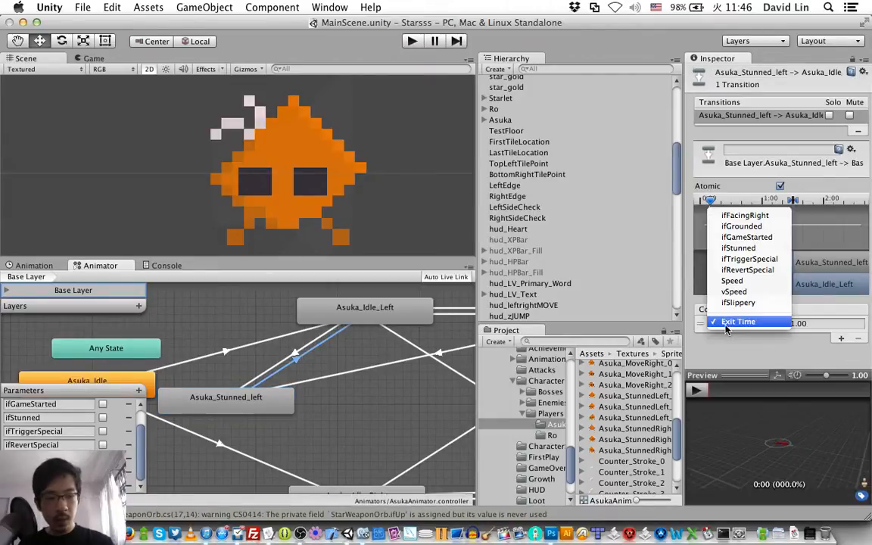
{"action": "left_click", "coordinate": [761, 249]}
{"action": "left_click", "coordinate": [825, 325]}
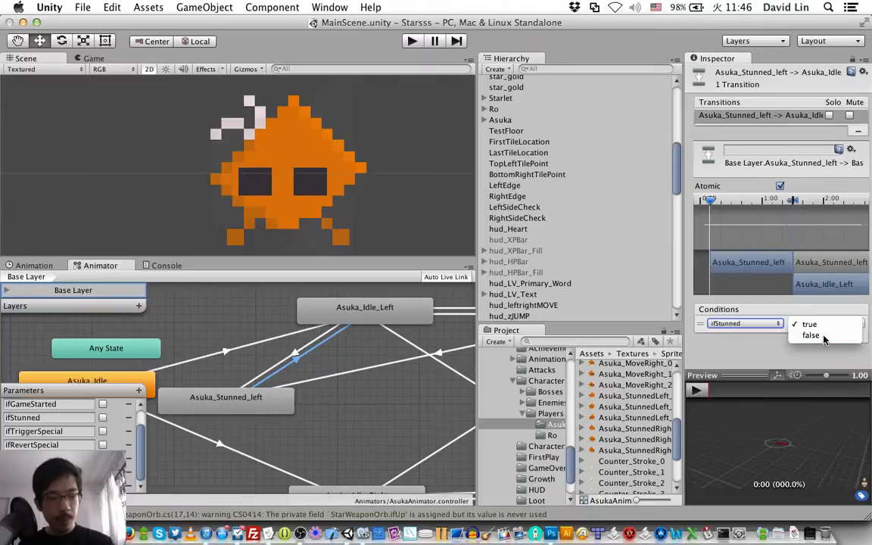
{"action": "left_click", "coordinate": [823, 335]}
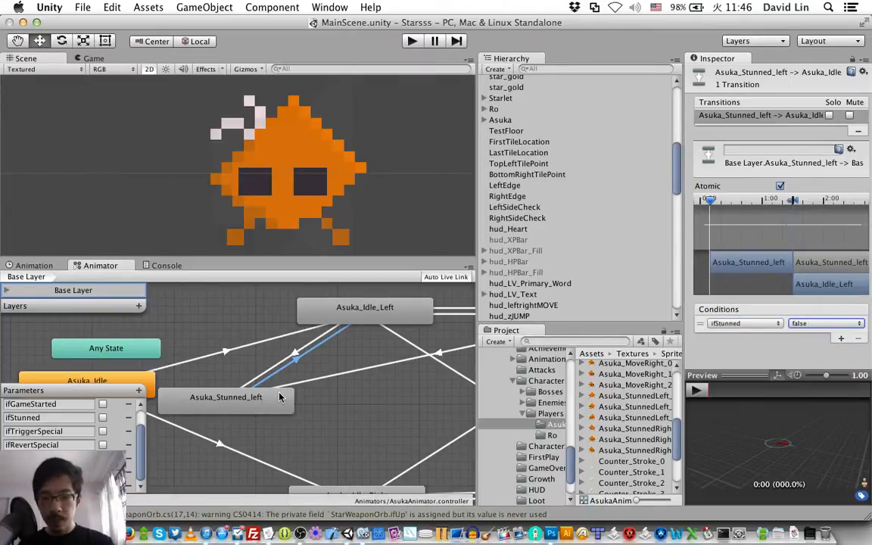
Step: Add a second condition, ifFacingRight false, to the Asuka_Stunned_left to Asuka_Idle_Left transition
{"action": "left_click", "coordinate": [840, 341]}
{"action": "left_click", "coordinate": [743, 331]}
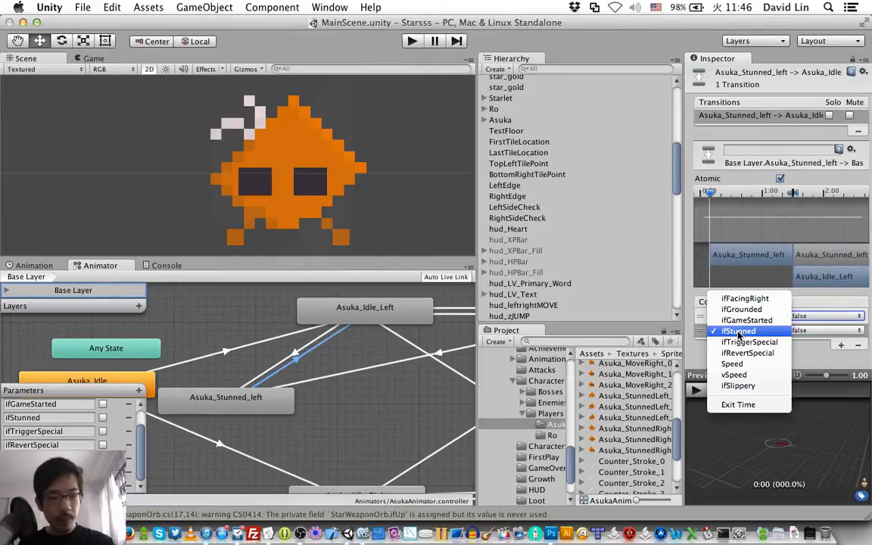
{"action": "left_click", "coordinate": [745, 299]}
{"action": "left_click", "coordinate": [823, 330]}
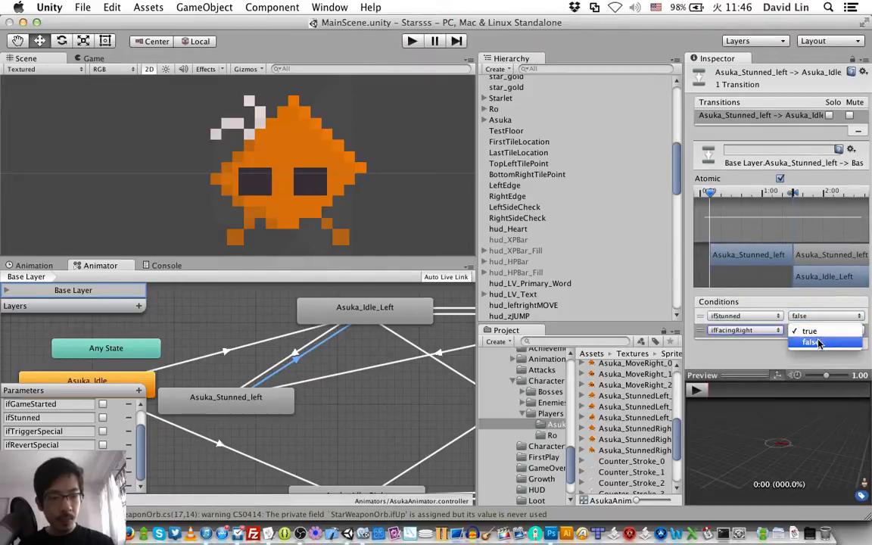
{"action": "left_click", "coordinate": [816, 342]}
Step: Add a third condition, Speed Less 0.1, to the Asuka_Stunned_left to Asuka_Idle_Left transition
{"action": "left_click", "coordinate": [843, 346]}
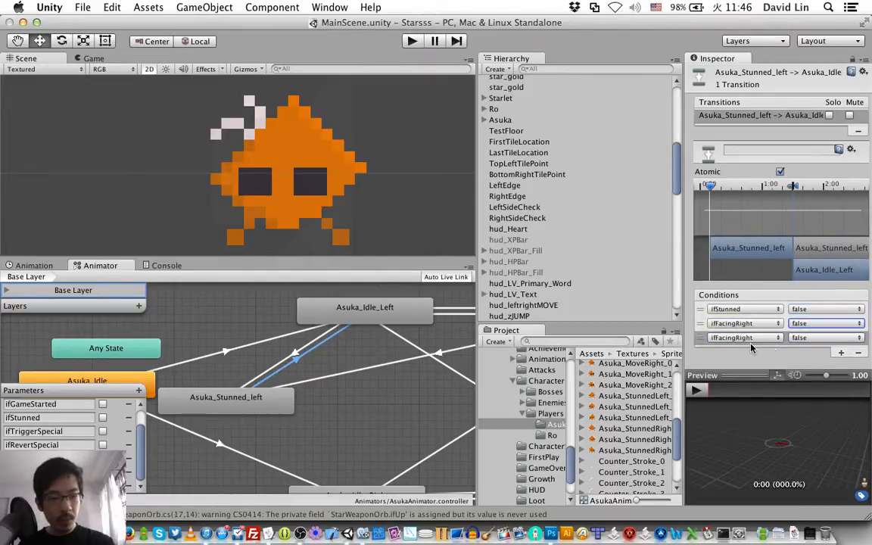
{"action": "left_click", "coordinate": [743, 338]}
{"action": "left_click", "coordinate": [751, 409]}
{"action": "left_click", "coordinate": [812, 338]}
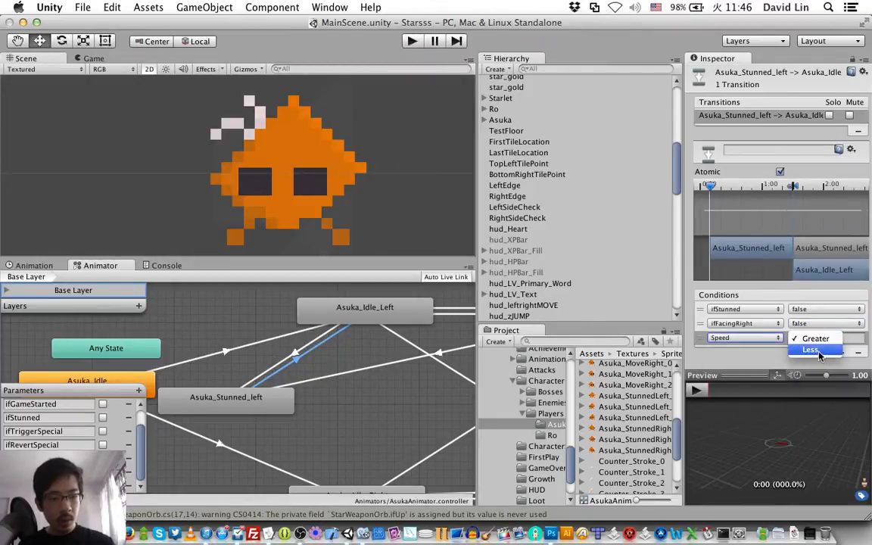
{"action": "left_click", "coordinate": [810, 350]}
{"action": "left_click", "coordinate": [838, 338]}
{"action": "type", "text": ".1"}
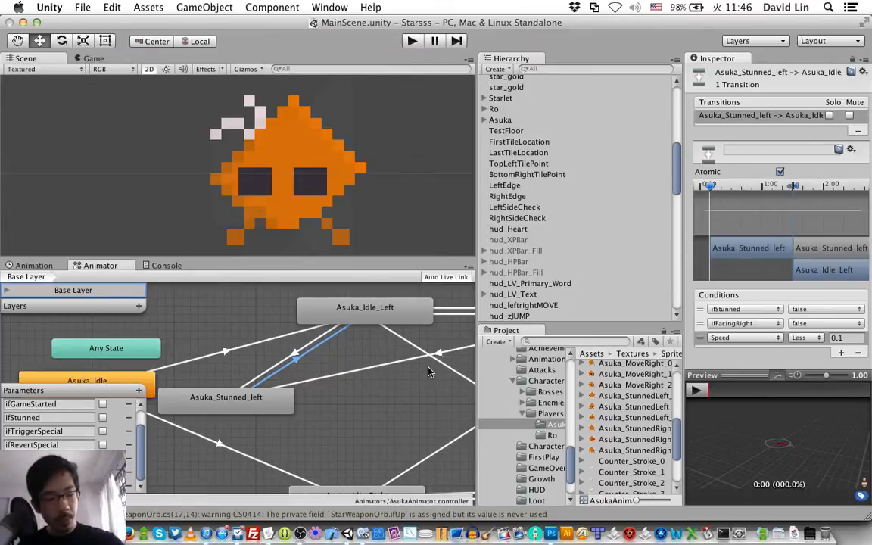
Step: Create a transition from the Asuka_Stunned_left state to Asuka_Move_Left
{"action": "left_click", "coordinate": [280, 409]}
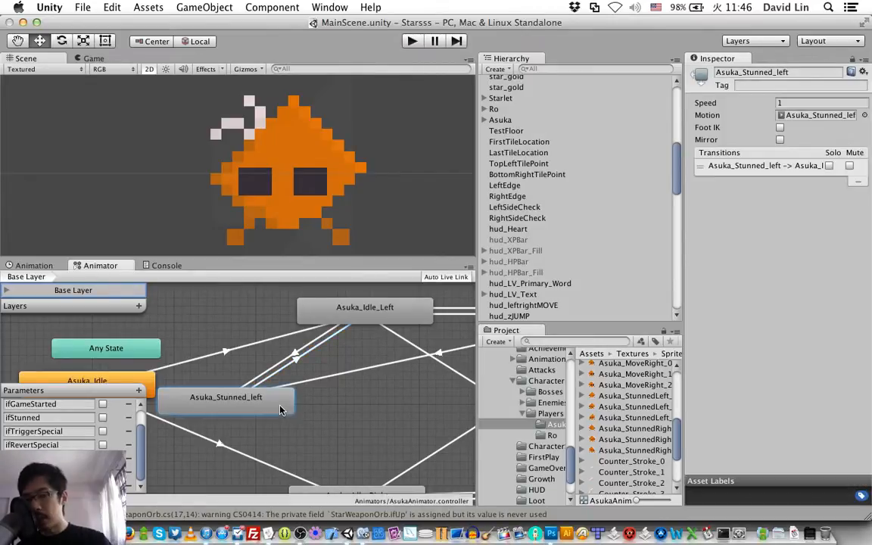
{"action": "scroll", "coordinate": [280, 410], "scroll_direction": "right", "scroll_amount": 3}
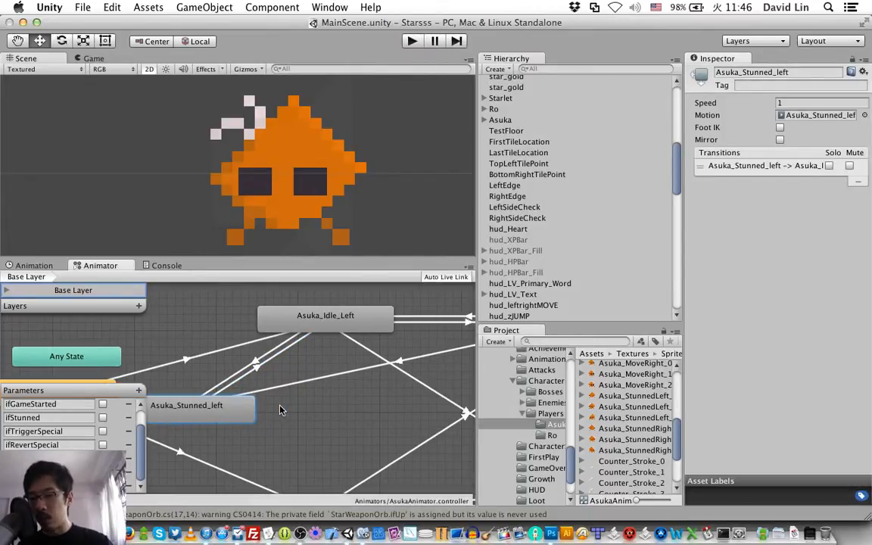
{"action": "scroll", "coordinate": [280, 410], "scroll_direction": "right", "scroll_amount": 3}
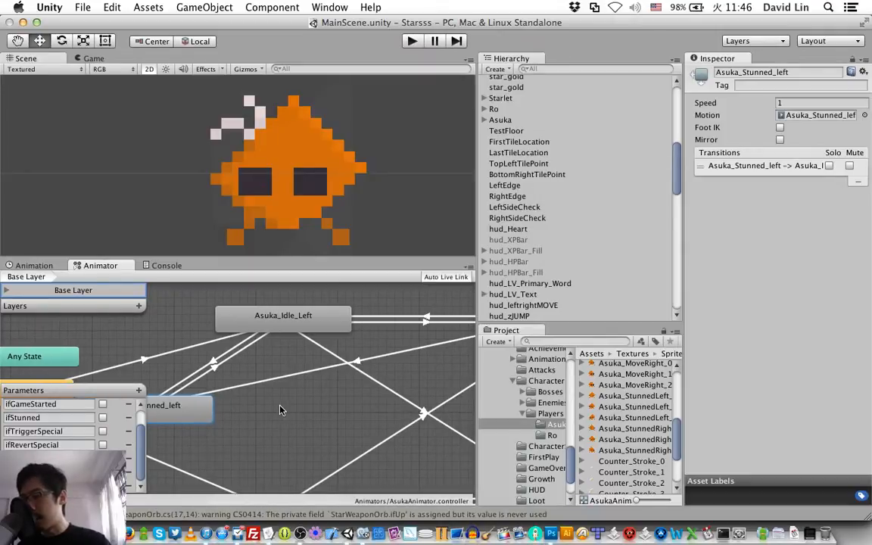
{"action": "scroll", "coordinate": [280, 410], "scroll_direction": "right", "scroll_amount": 5}
{"action": "scroll", "coordinate": [280, 410], "scroll_direction": "left", "scroll_amount": 5}
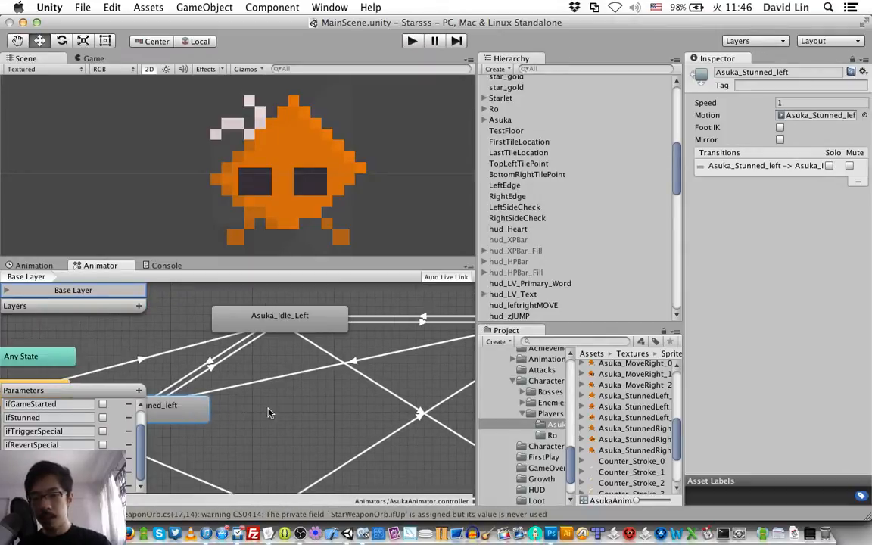
{"action": "right_click", "coordinate": [174, 414]}
{"action": "left_click", "coordinate": [173, 417]}
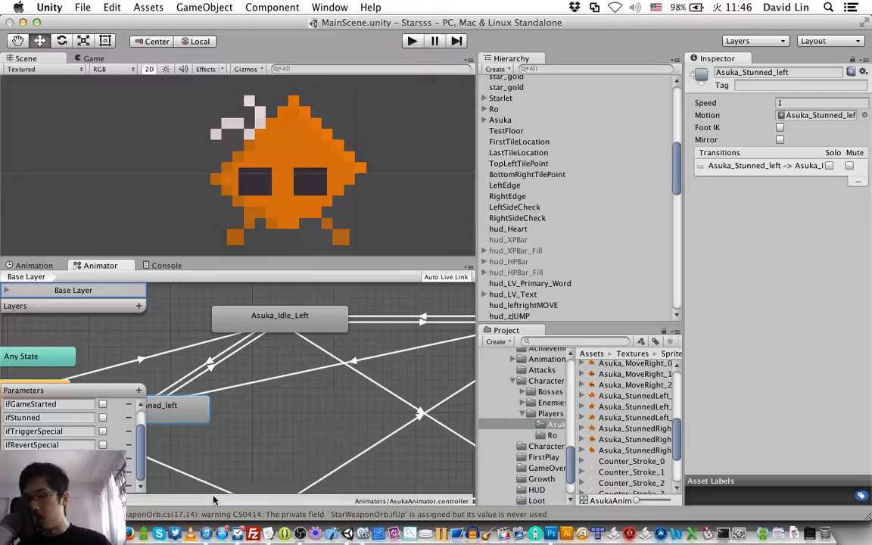
{"action": "right_click", "coordinate": [173, 418]}
{"action": "left_click", "coordinate": [199, 422]}
{"action": "scroll", "coordinate": [286, 350], "scroll_direction": "right", "scroll_amount": 10}
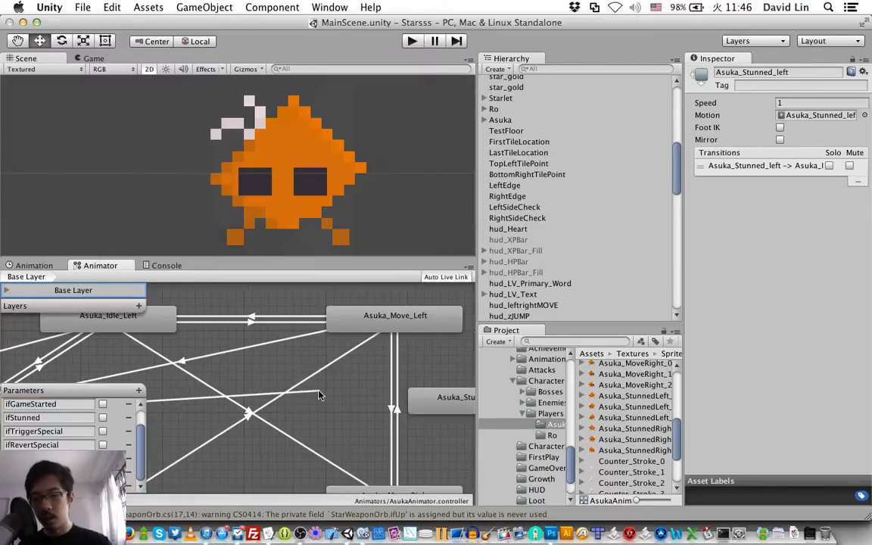
{"action": "left_click", "coordinate": [397, 323]}
{"action": "scroll", "coordinate": [348, 341], "scroll_direction": "left", "scroll_amount": 13}
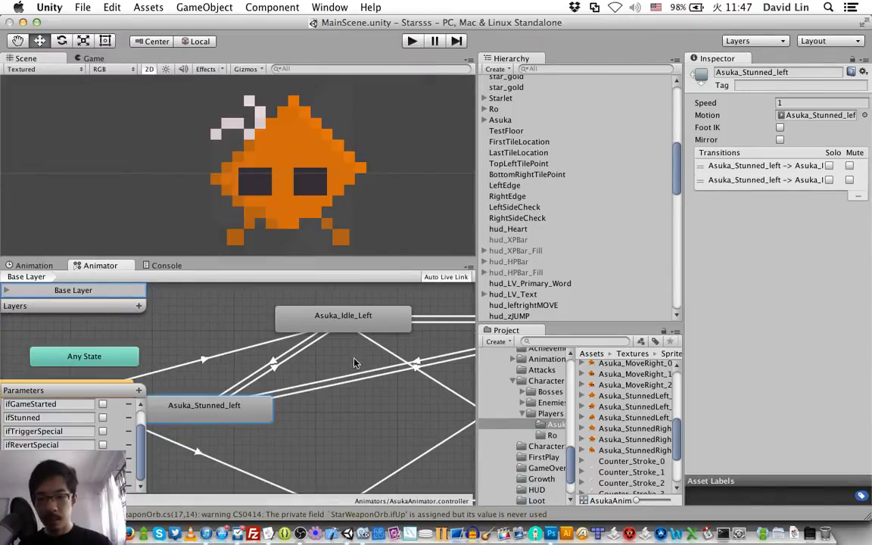
Step: Set the condition of the Asuka_Stunned_left to Asuka_Move_Left transition to ifStunned false
{"action": "left_click", "coordinate": [358, 387]}
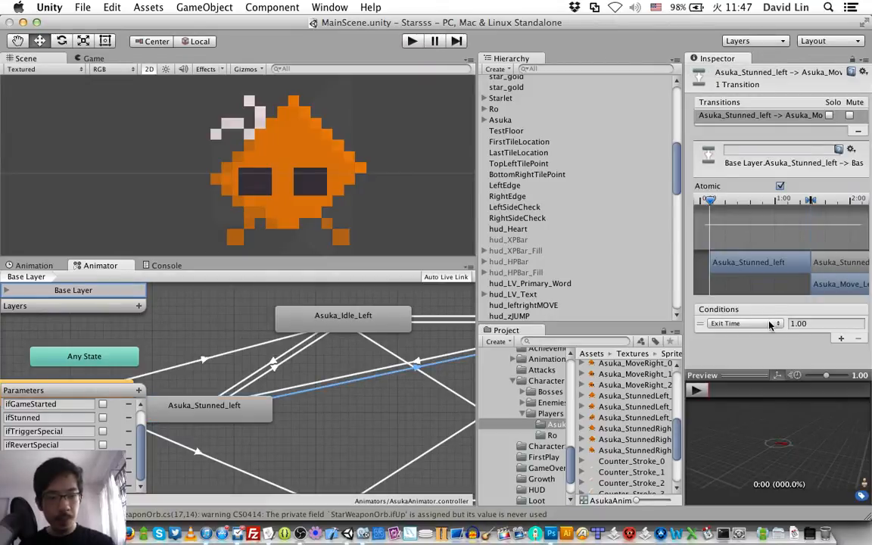
{"action": "left_click", "coordinate": [746, 323]}
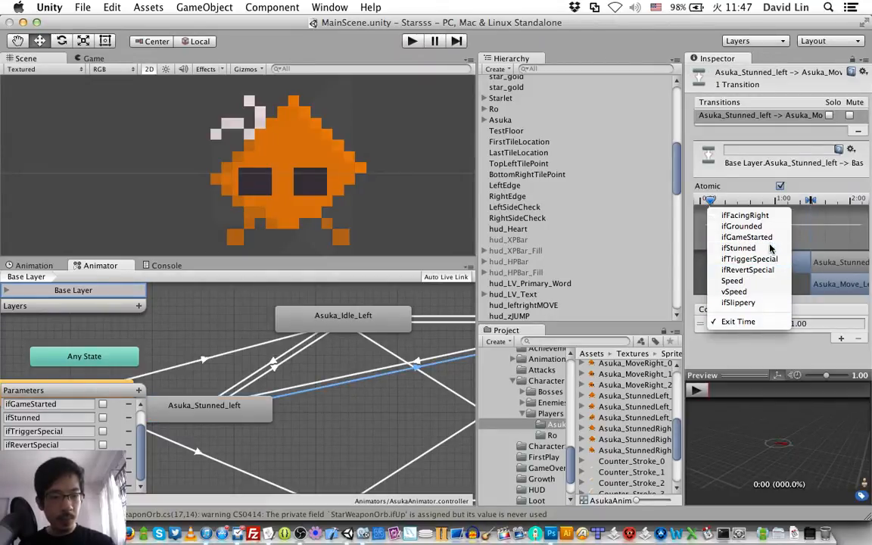
{"action": "left_click", "coordinate": [738, 247]}
{"action": "left_click", "coordinate": [822, 326]}
{"action": "left_click", "coordinate": [820, 337]}
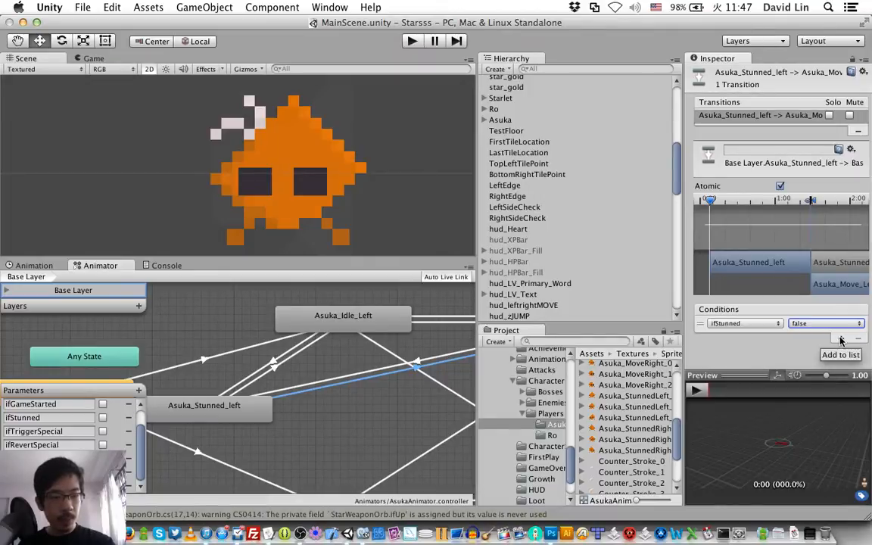
Step: Add a second condition, ifFacingRight false, to the Asuka_Stunned_left to Asuka_Move_Left transition
{"action": "left_click", "coordinate": [841, 341]}
{"action": "left_click", "coordinate": [742, 330]}
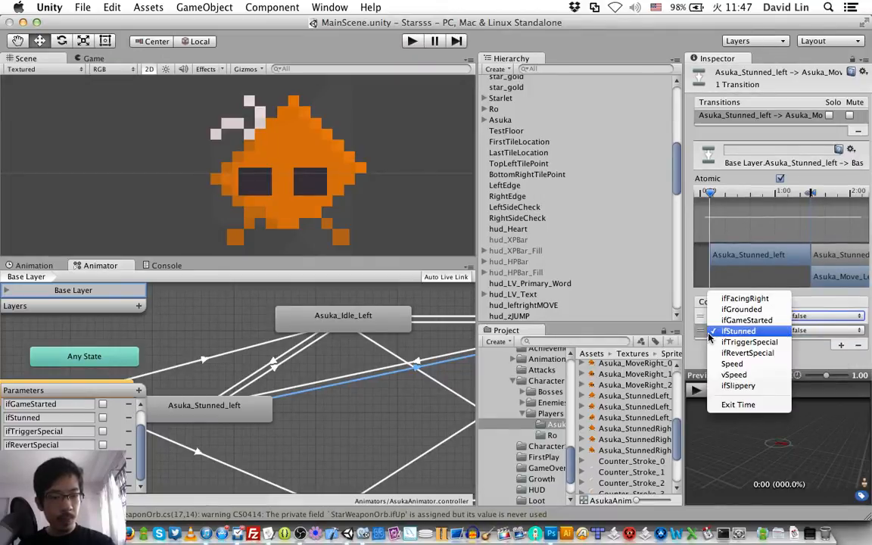
{"action": "left_click", "coordinate": [745, 298]}
{"action": "left_click", "coordinate": [824, 331]}
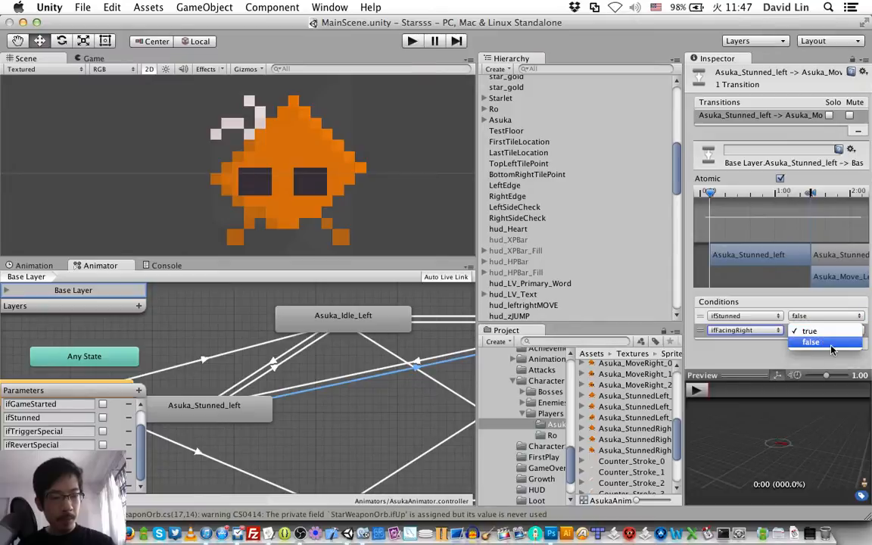
{"action": "left_click", "coordinate": [831, 345]}
Step: Add a third condition, Speed Greater 0.1, to the Asuka_Stunned_left to Asuka_Move_Left transition and save the scene
{"action": "left_click", "coordinate": [840, 345]}
{"action": "left_click", "coordinate": [743, 337]}
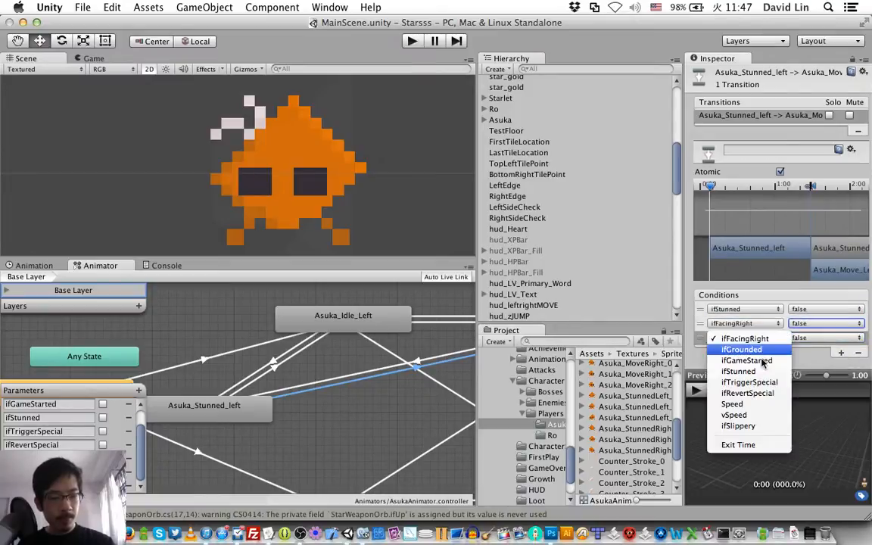
{"action": "left_click", "coordinate": [738, 403]}
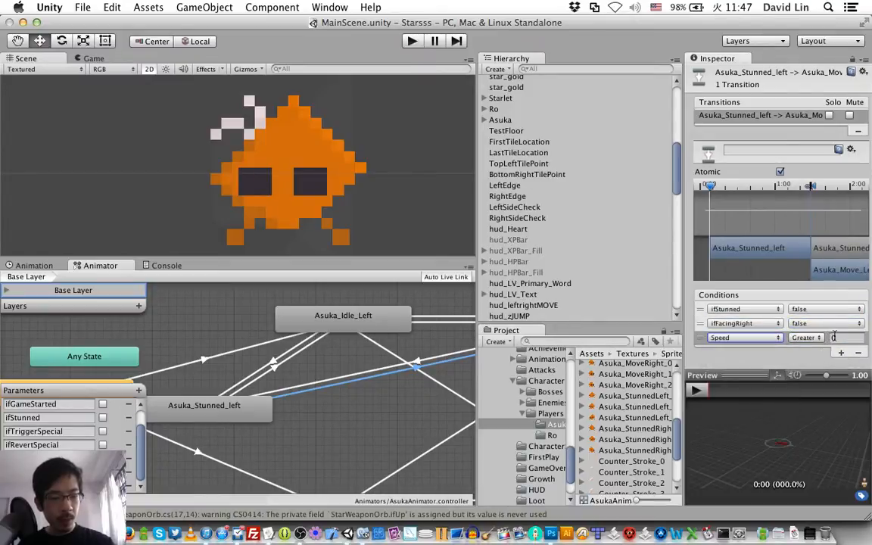
{"action": "left_click", "coordinate": [836, 337]}
{"action": "key", "text": "Return"}
{"action": "key", "text": "super+s"}
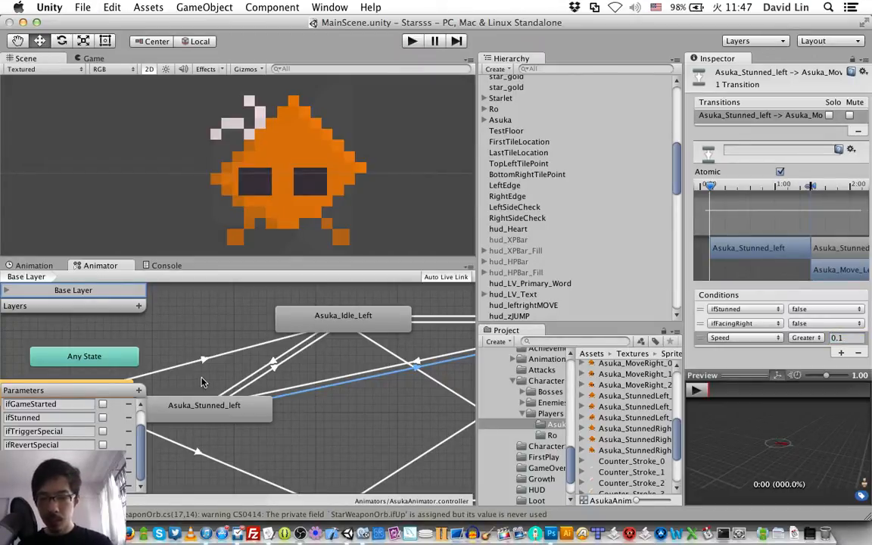
Step: Create a transition from the Asuka_Idle_Right state to Asuka_Stunned_Right
{"action": "scroll", "coordinate": [304, 390], "scroll_direction": "right", "scroll_amount": 3}
{"action": "scroll", "coordinate": [304, 390], "scroll_direction": "down", "scroll_amount": 5}
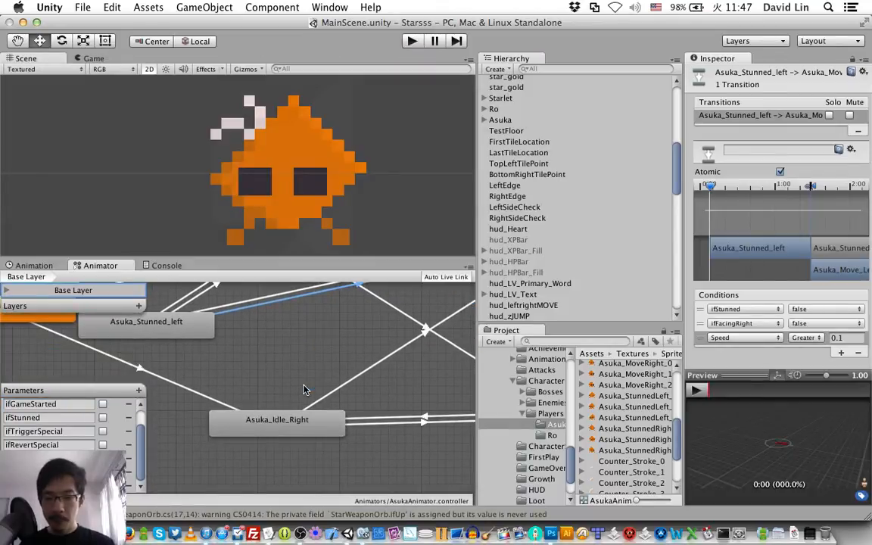
{"action": "scroll", "coordinate": [304, 390], "scroll_direction": "right", "scroll_amount": 10}
{"action": "scroll", "coordinate": [304, 390], "scroll_direction": "up", "scroll_amount": 3}
{"action": "scroll", "coordinate": [303, 390], "scroll_direction": "right", "scroll_amount": 3}
{"action": "scroll", "coordinate": [303, 390], "scroll_direction": "down", "scroll_amount": 2}
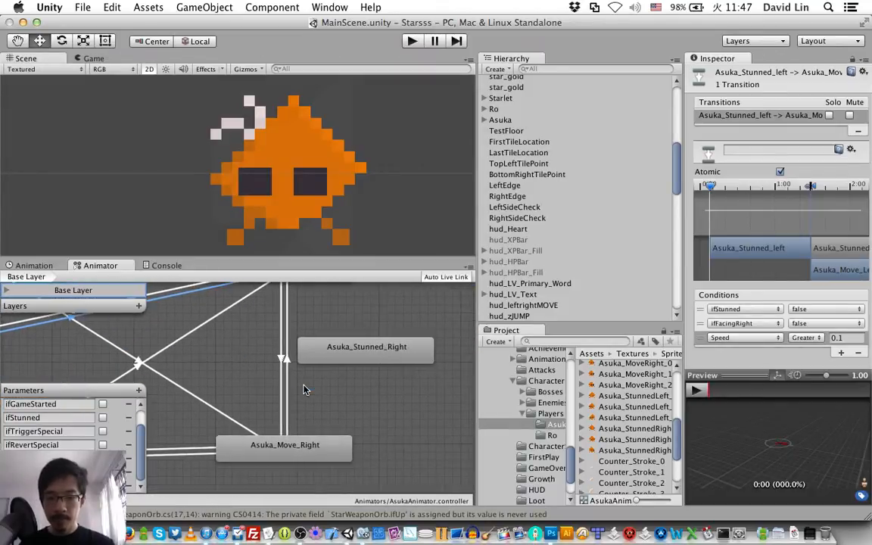
{"action": "scroll", "coordinate": [304, 385], "scroll_direction": "left", "scroll_amount": 10}
{"action": "right_click", "coordinate": [298, 451]}
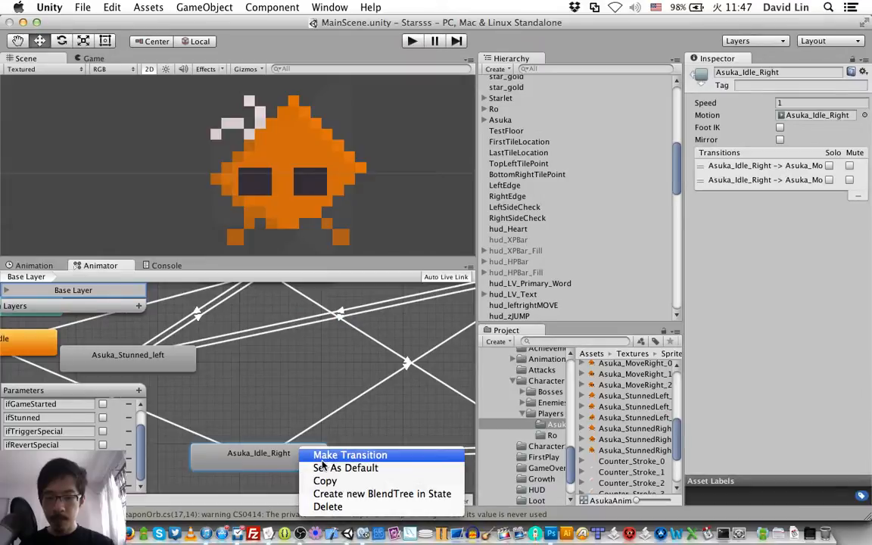
{"action": "left_click", "coordinate": [341, 453]}
{"action": "scroll", "coordinate": [322, 465], "scroll_direction": "right", "scroll_amount": 6}
{"action": "left_click", "coordinate": [431, 348]}
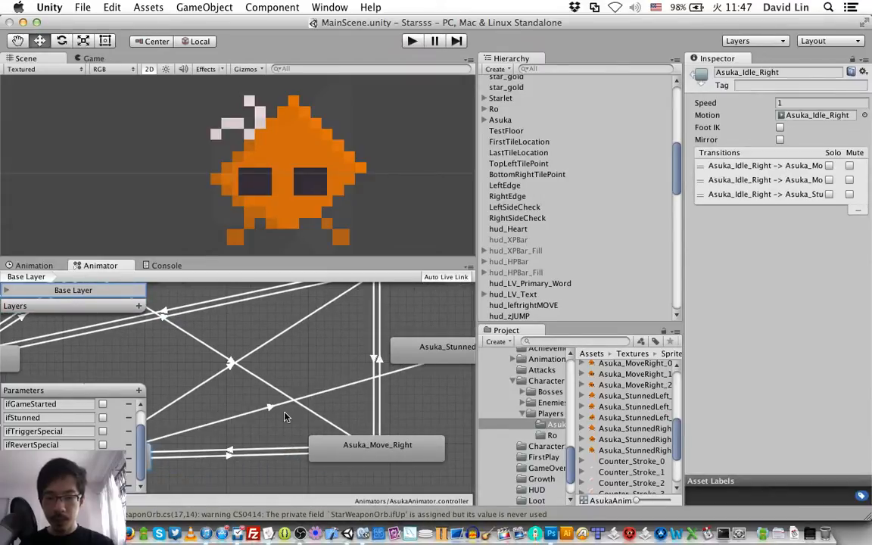
Step: Set the condition of the Asuka_Idle_Right to Asuka_Stunned_Right transition to ifStunned true
{"action": "left_click", "coordinate": [299, 398]}
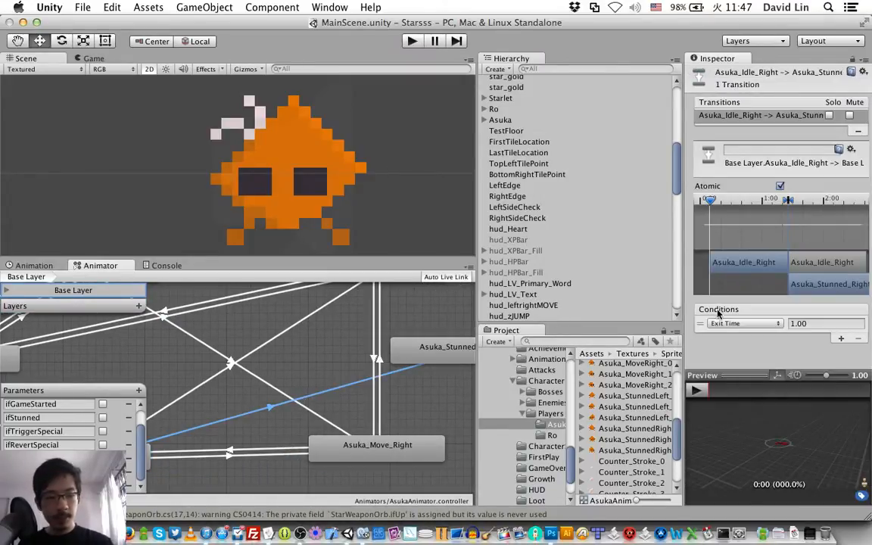
{"action": "left_click", "coordinate": [723, 323]}
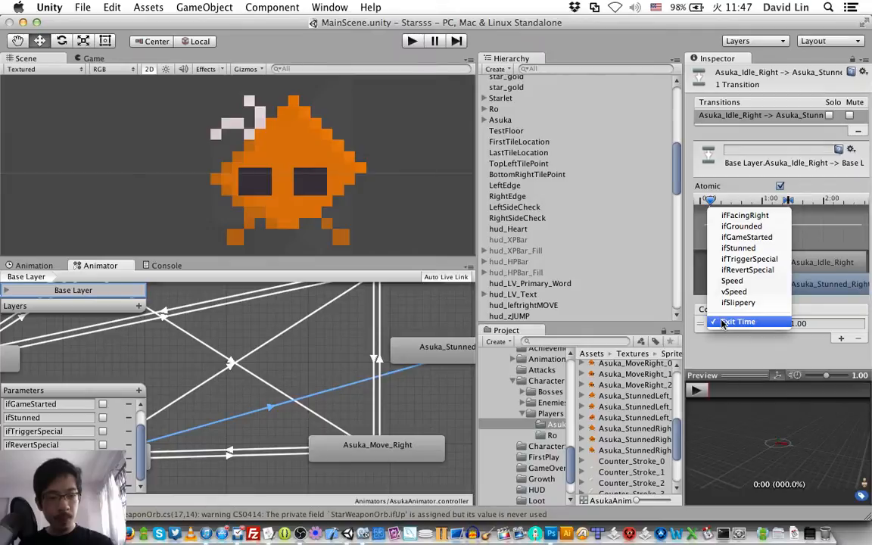
{"action": "left_click", "coordinate": [742, 249]}
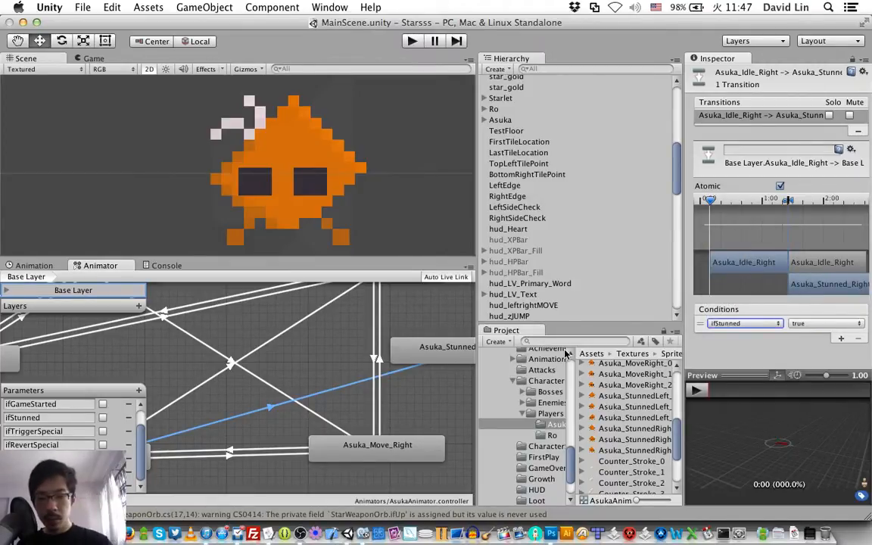
Step: Create a transition from the Asuka_Move_Right state to Asuka_Stunned_Right
{"action": "right_click", "coordinate": [360, 449]}
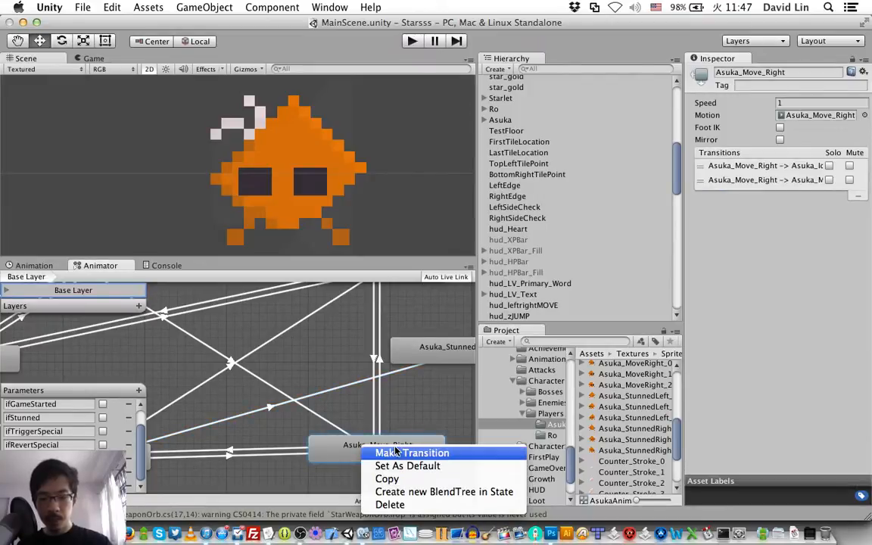
{"action": "left_click", "coordinate": [367, 453]}
{"action": "left_click", "coordinate": [433, 347]}
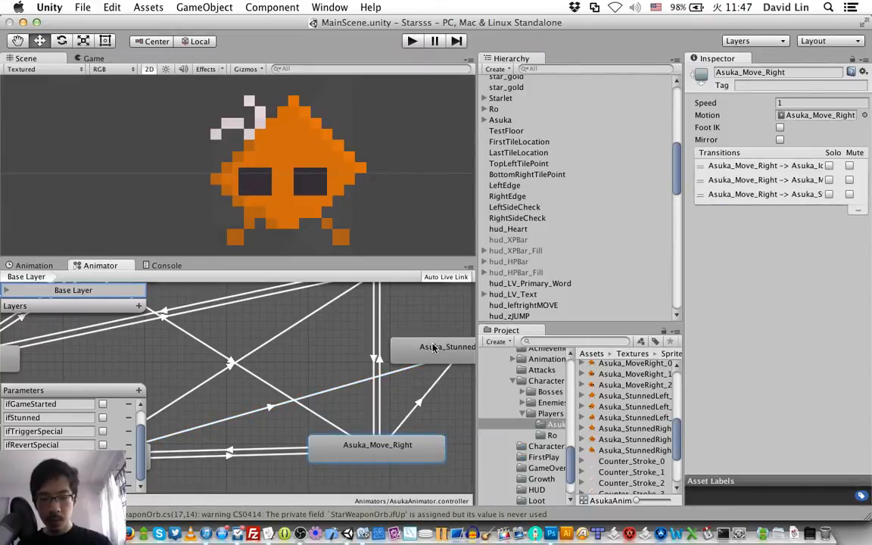
Step: Set the condition of the Asuka_Move_Right to Asuka_Stunned_Right transition to ifStunned true and save the scene
{"action": "left_click", "coordinate": [417, 400]}
{"action": "left_click", "coordinate": [720, 324]}
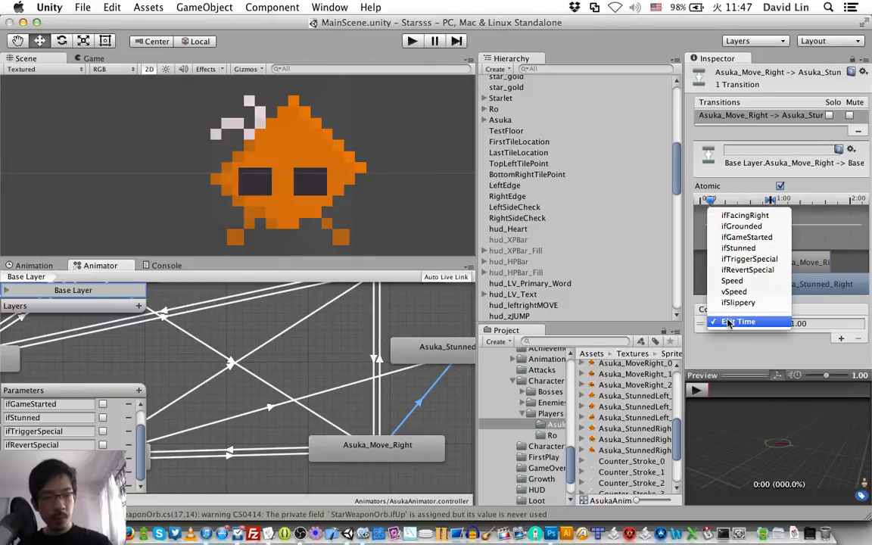
{"action": "left_click", "coordinate": [765, 249]}
{"action": "left_click", "coordinate": [799, 324]}
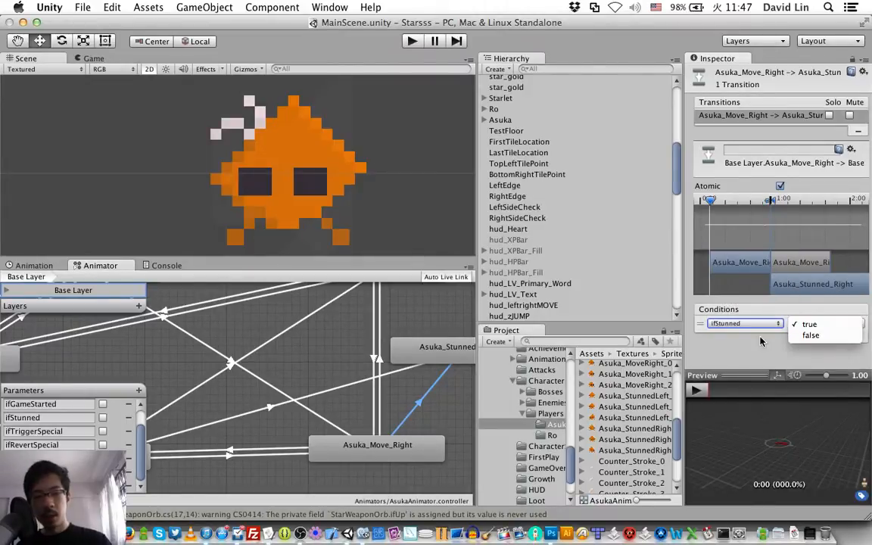
{"action": "left_click", "coordinate": [748, 358]}
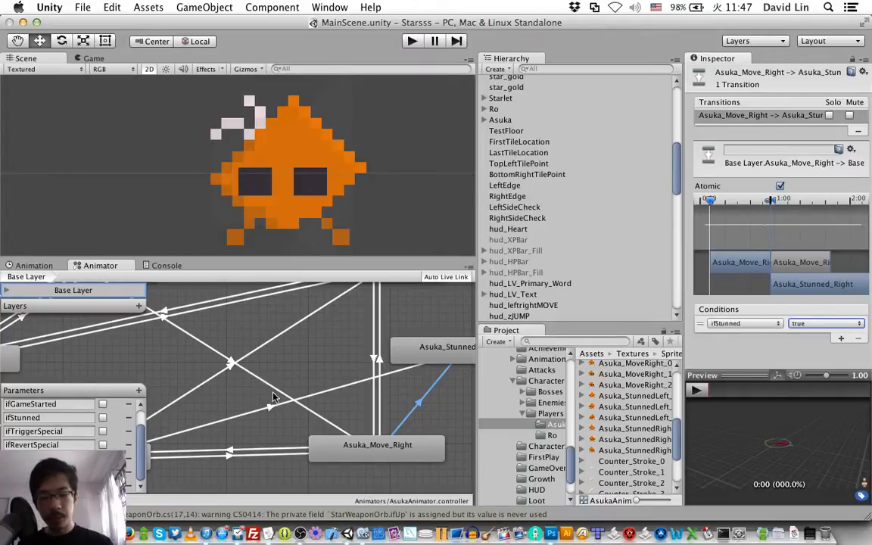
{"action": "key", "text": "super+s"}
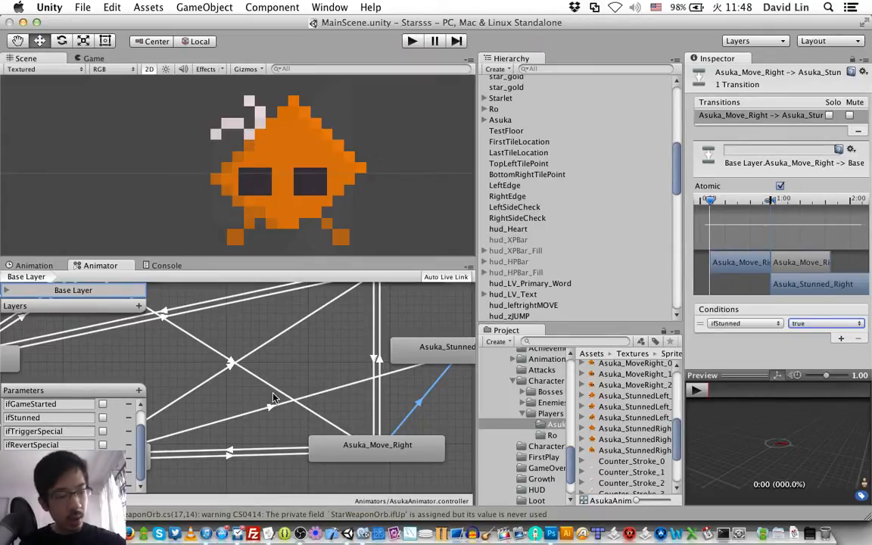
{"action": "key", "text": "super+s"}
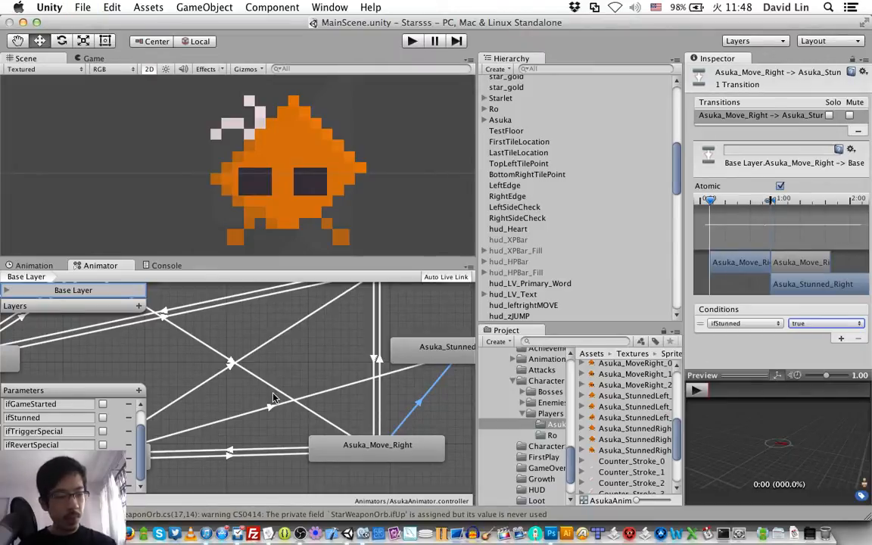
Step: Create a return transition from the Asuka_Stunned_Right state to Asuka_Move_Right
{"action": "right_click", "coordinate": [449, 350]}
{"action": "left_click", "coordinate": [452, 353]}
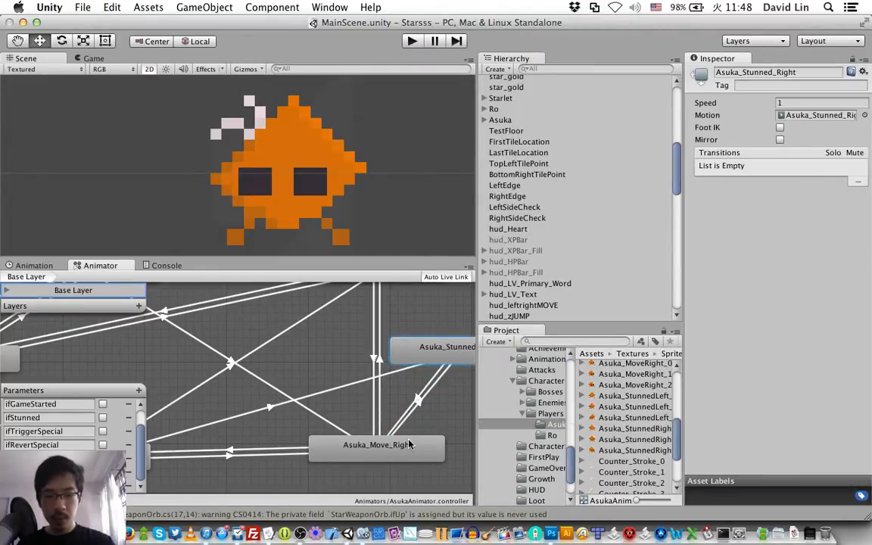
{"action": "left_click", "coordinate": [368, 444]}
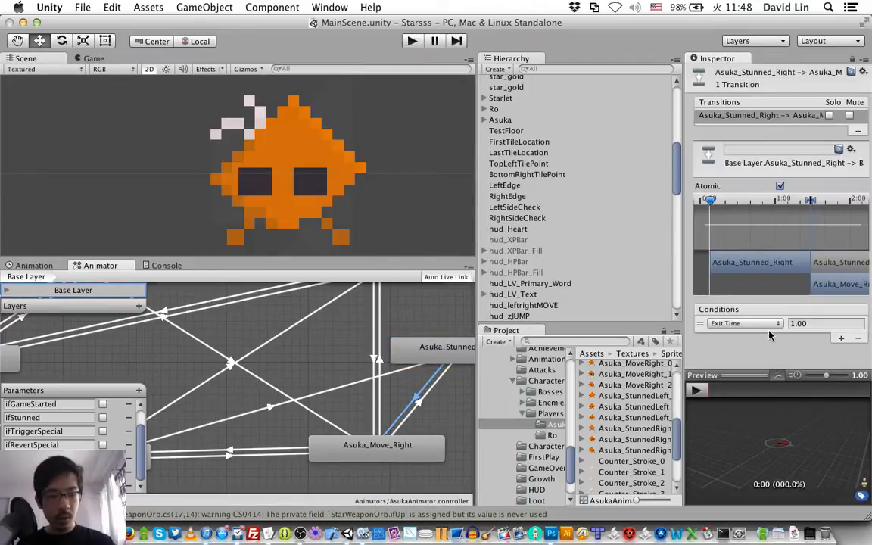
Step: Set the first condition of the Asuka_Stunned_Right to Asuka_Move_Right transition to ifStunned false
{"action": "left_click", "coordinate": [742, 323]}
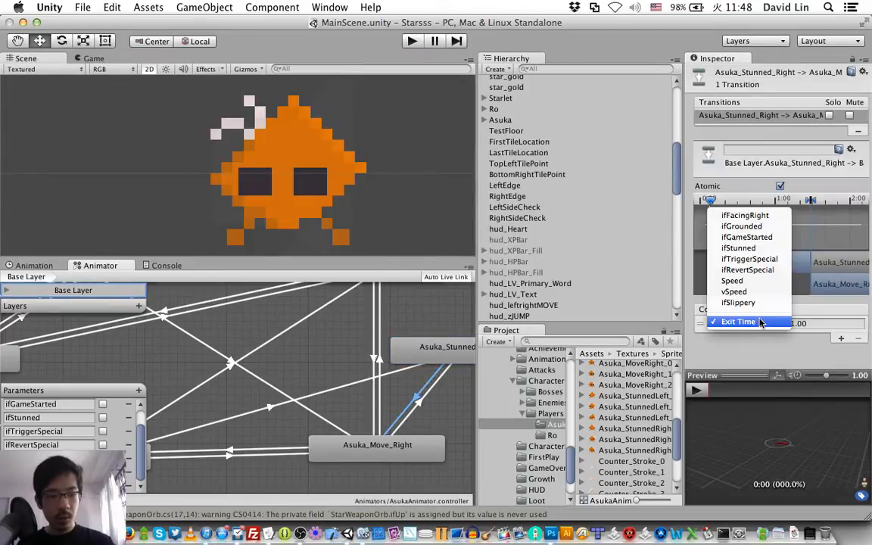
{"action": "left_click", "coordinate": [741, 248]}
{"action": "left_click", "coordinate": [814, 324]}
{"action": "left_click", "coordinate": [812, 335]}
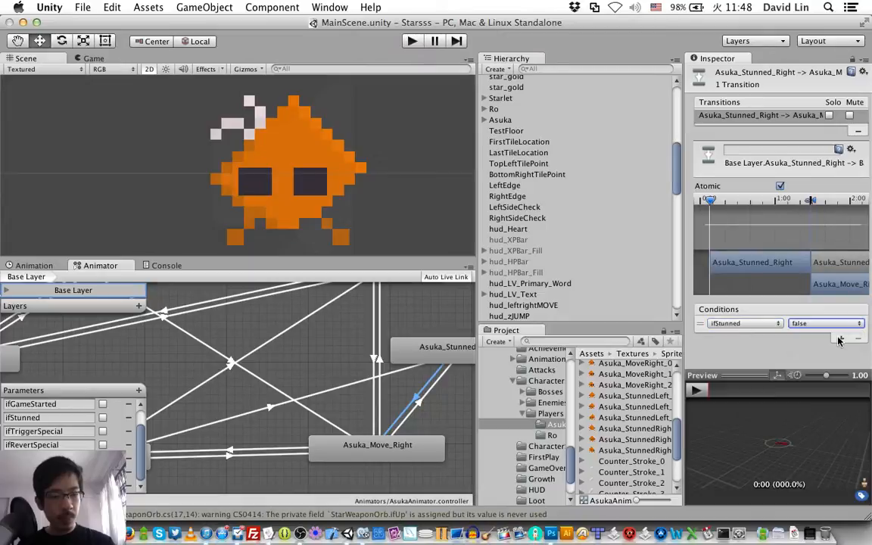
Step: Add a second condition, ifFacingRight true, to the Asuka_Stunned_Right to Asuka_Move_Right transition
{"action": "left_click", "coordinate": [840, 337]}
{"action": "left_click", "coordinate": [738, 331]}
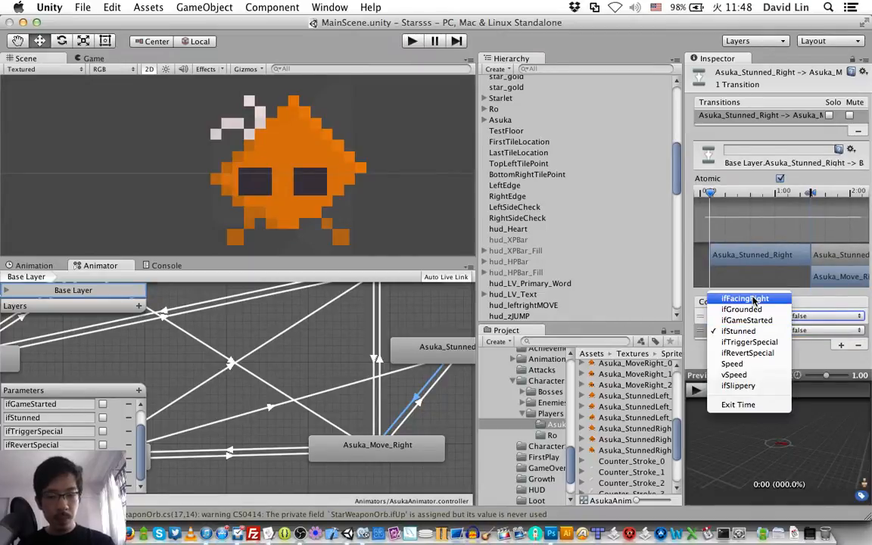
{"action": "left_click", "coordinate": [745, 300]}
Step: Add a third condition, Speed Greater 0.1, to the Asuka_Stunned_Right to Asuka_Move_Right transition and save the scene
{"action": "left_click", "coordinate": [841, 344]}
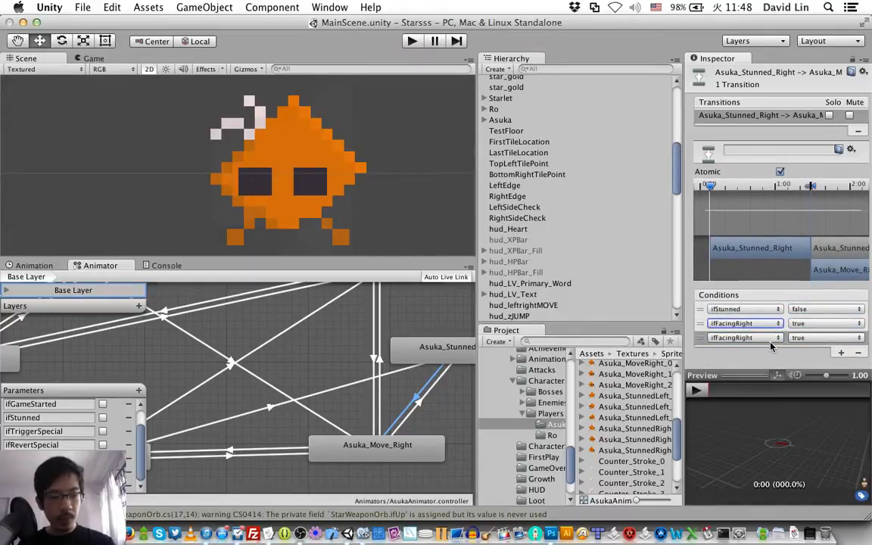
{"action": "left_click", "coordinate": [769, 340]}
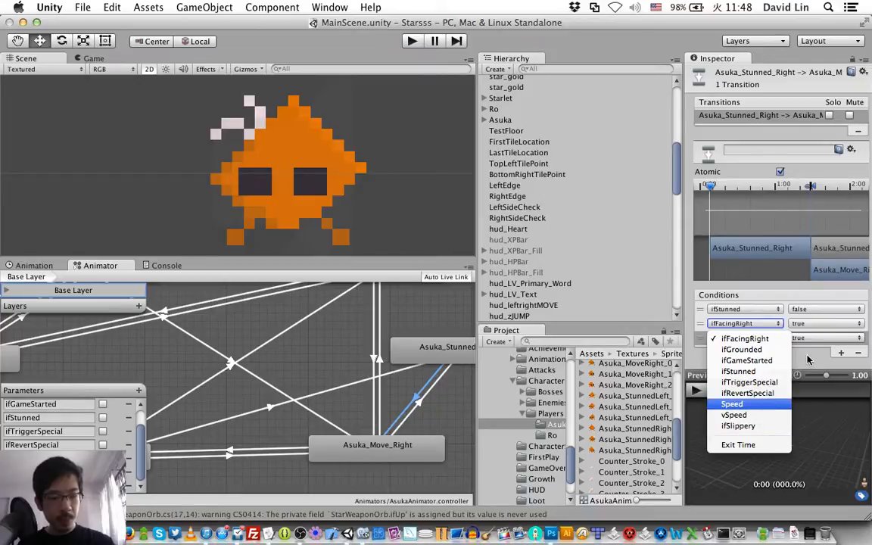
{"action": "key", "text": "Return"}
{"action": "left_click", "coordinate": [848, 338]}
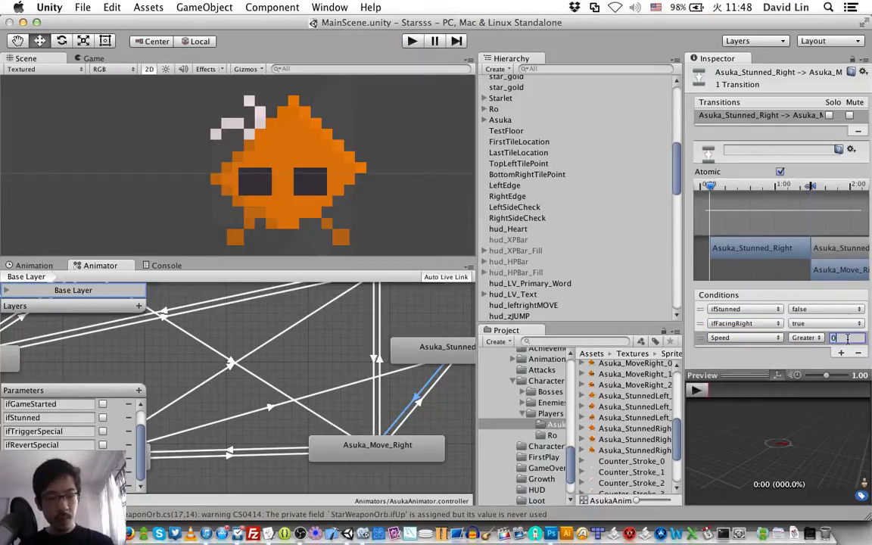
{"action": "type", "text": "0.1"}
{"action": "key", "text": "super+s"}
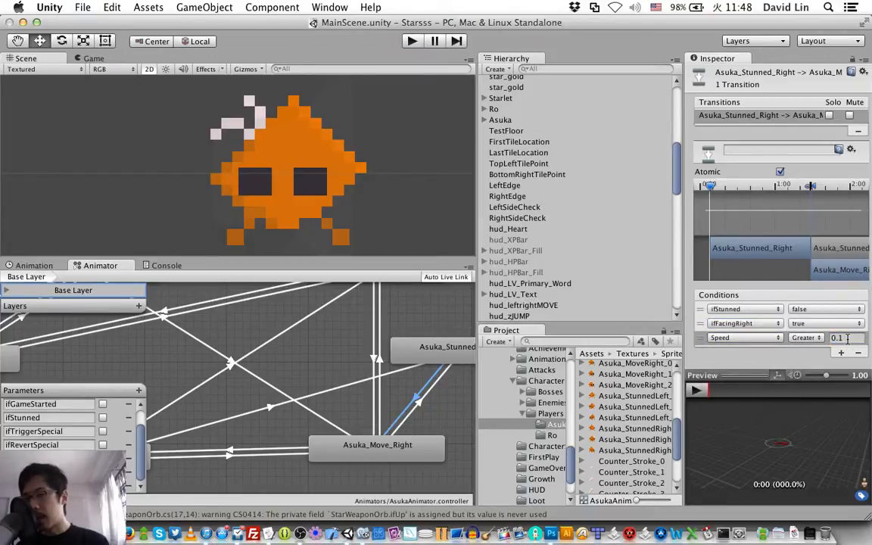
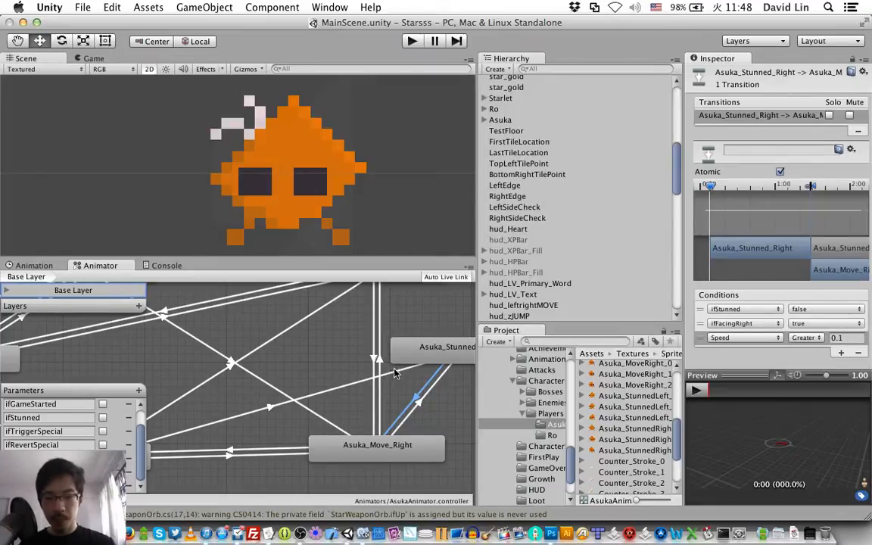
Step: Create a return transition from the Asuka_Stunned_Right state to Asuka_Idle_Right
{"action": "right_click", "coordinate": [415, 349]}
{"action": "left_click", "coordinate": [428, 354]}
{"action": "scroll", "coordinate": [380, 383], "scroll_direction": "left", "scroll_amount": 10}
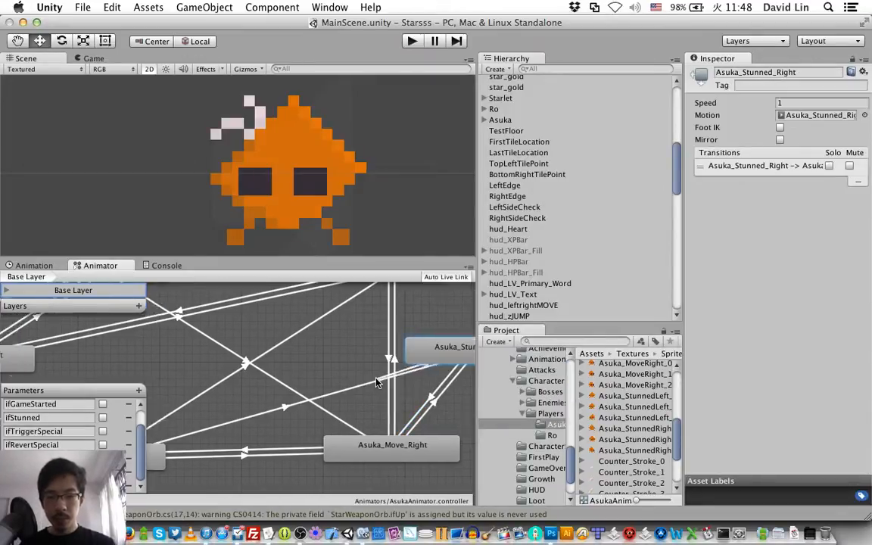
{"action": "scroll", "coordinate": [405, 408], "scroll_direction": "right", "scroll_amount": 10}
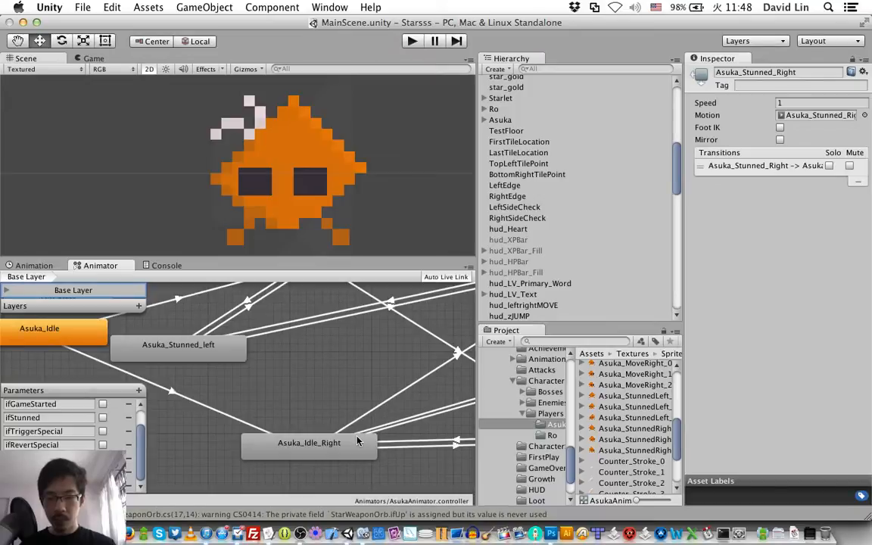
{"action": "left_click", "coordinate": [357, 444]}
Step: Set the first two conditions of the Asuka_Stunned_Right to Asuka_Idle_Right transition to ifStunned false and ifFacingRight true
{"action": "left_click", "coordinate": [374, 425]}
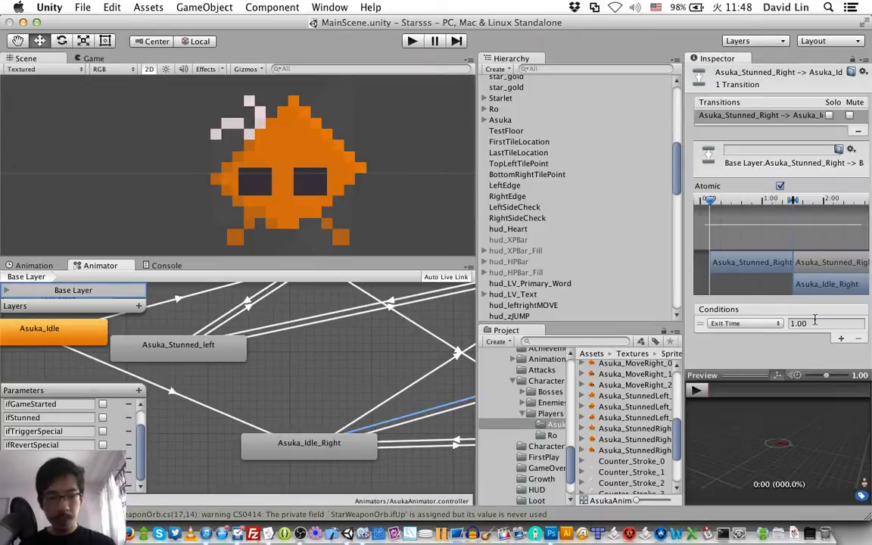
{"action": "left_click", "coordinate": [746, 324]}
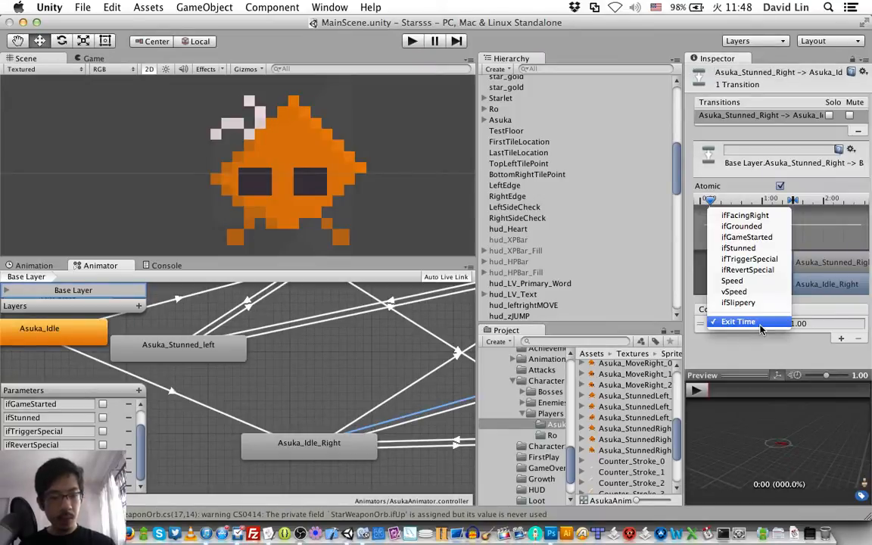
{"action": "left_click", "coordinate": [760, 249]}
{"action": "left_click", "coordinate": [821, 323]}
{"action": "left_click", "coordinate": [804, 326]}
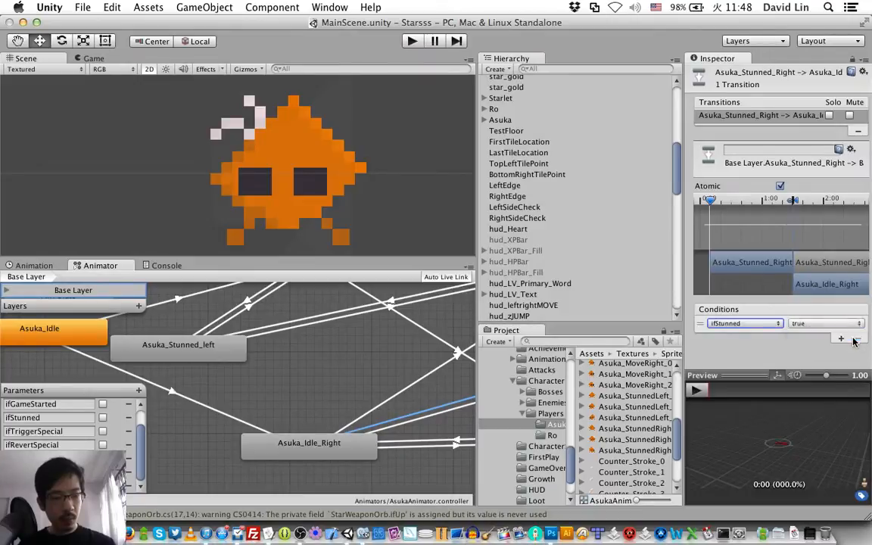
{"action": "left_click", "coordinate": [841, 339]}
{"action": "left_click", "coordinate": [745, 330]}
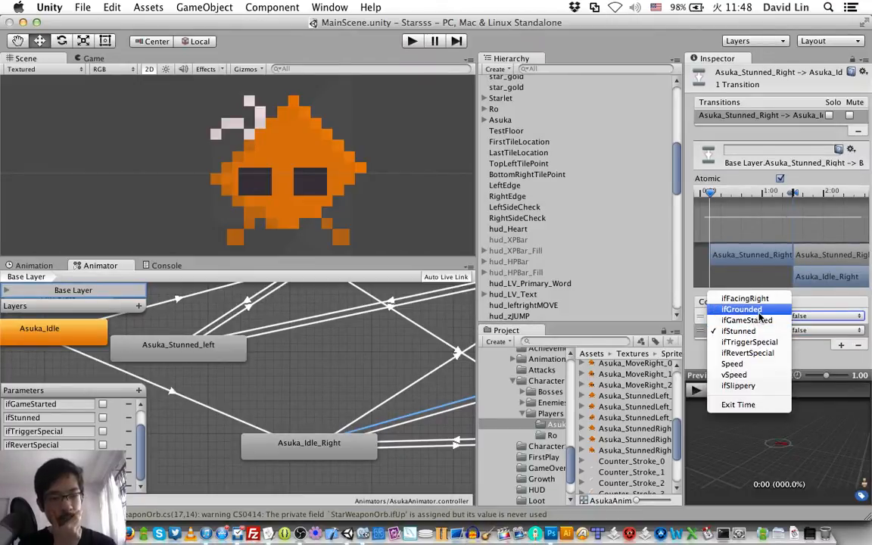
{"action": "left_click", "coordinate": [745, 298]}
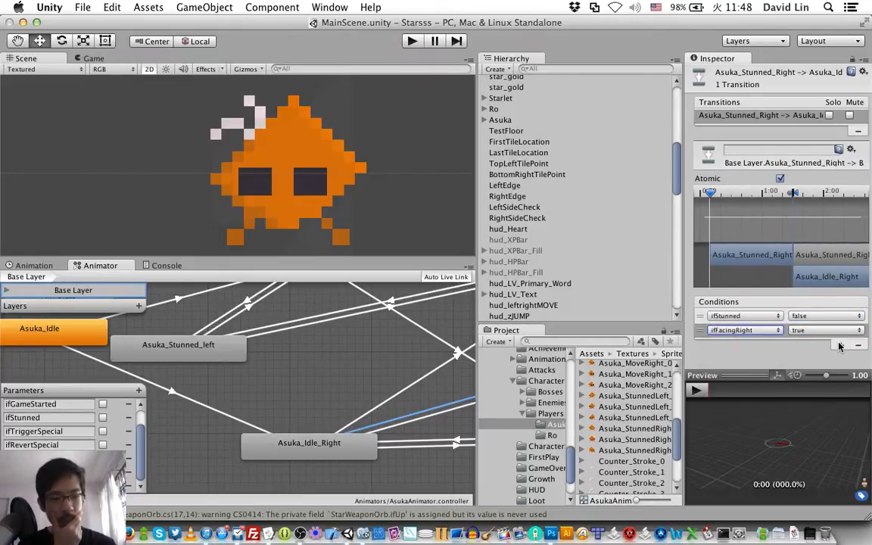
Step: Add a third condition, Speed Less 0.1, to the Asuka_Stunned_Right to Asuka_Idle_Right transition
{"action": "left_click", "coordinate": [840, 345]}
{"action": "left_click", "coordinate": [742, 337]}
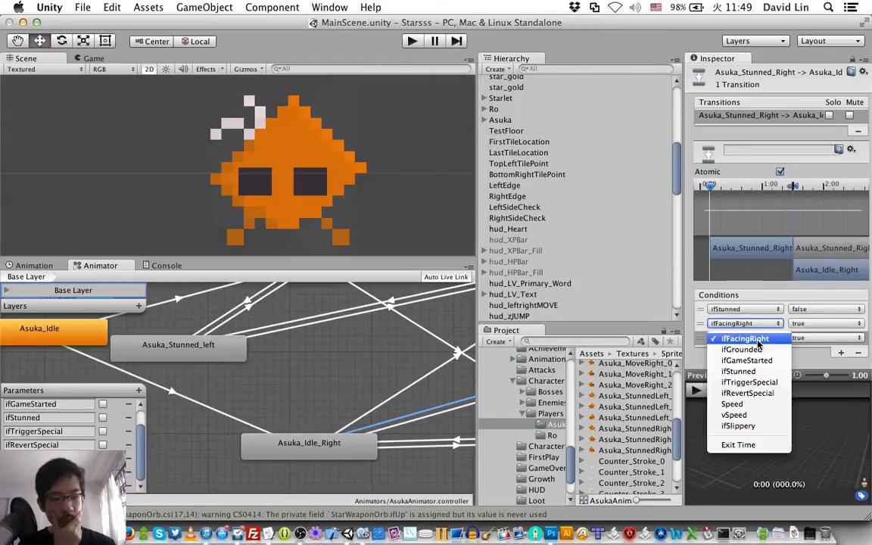
{"action": "left_click", "coordinate": [767, 407]}
{"action": "left_click", "coordinate": [806, 338]}
{"action": "left_click", "coordinate": [804, 348]}
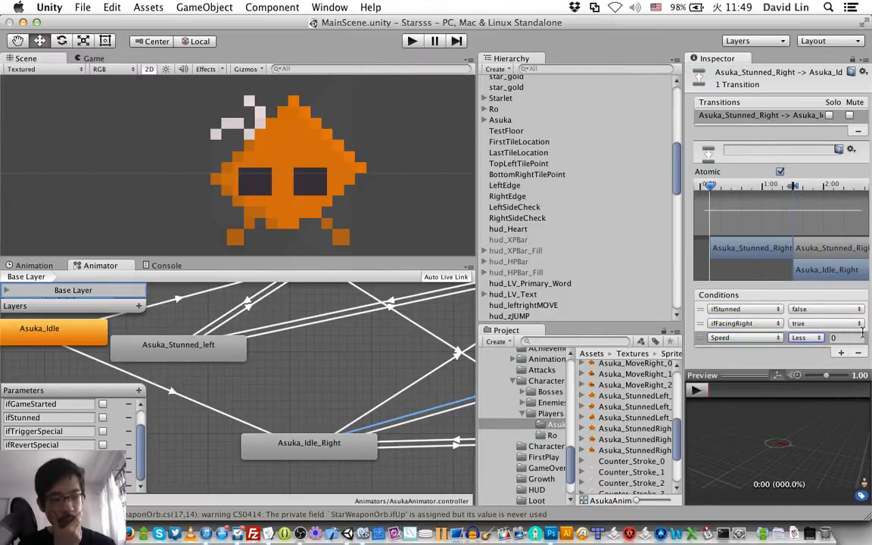
{"action": "left_click", "coordinate": [859, 337]}
{"action": "type", "text": "0.1"}
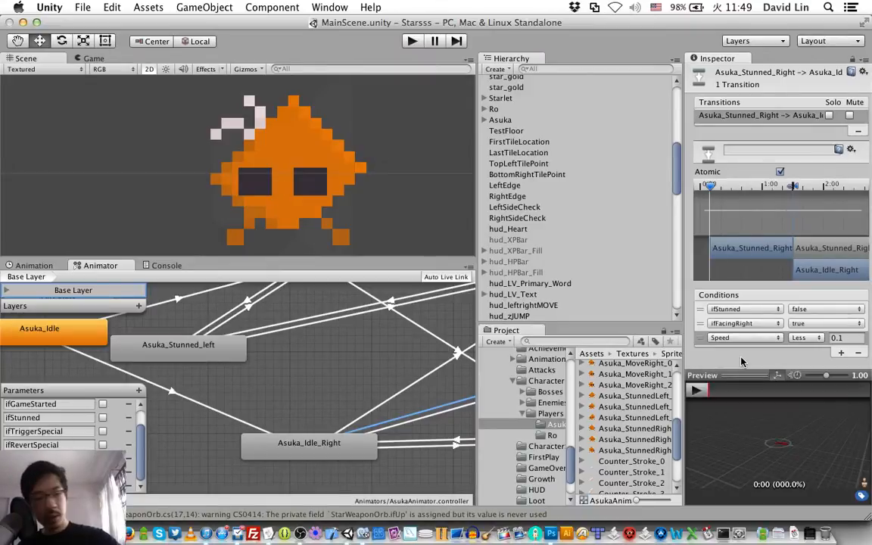
{"action": "right_click", "coordinate": [403, 351]}
{"action": "left_click", "coordinate": [364, 368]}
Step: Create a transition from the Asuka_Stunned_left state to Asuka_Move_Right
{"action": "scroll", "coordinate": [363, 365], "scroll_direction": "up", "scroll_amount": 1}
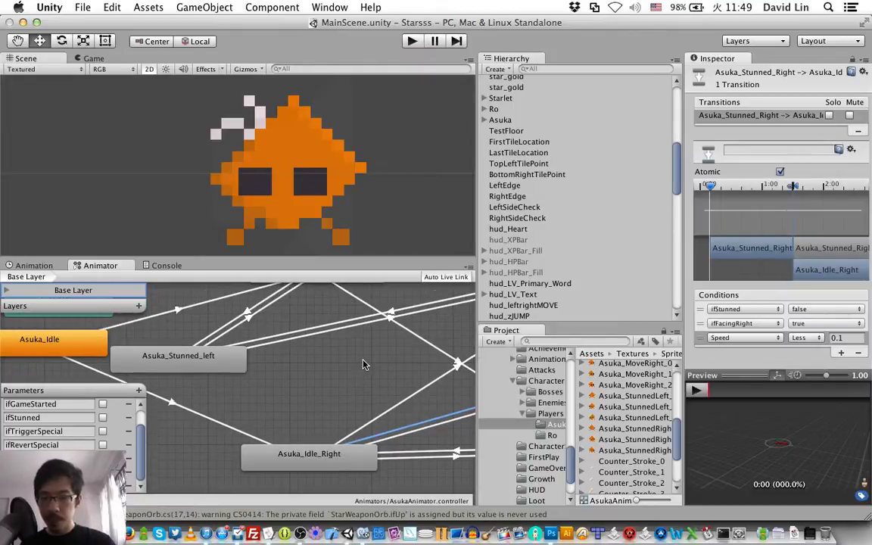
{"action": "scroll", "coordinate": [364, 365], "scroll_direction": "right", "scroll_amount": 5}
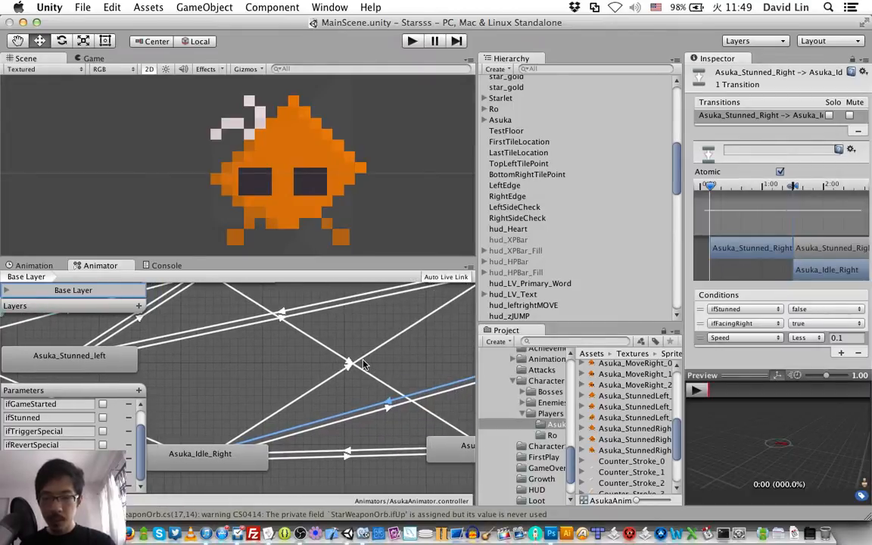
{"action": "scroll", "coordinate": [364, 364], "scroll_direction": "left", "scroll_amount": 3}
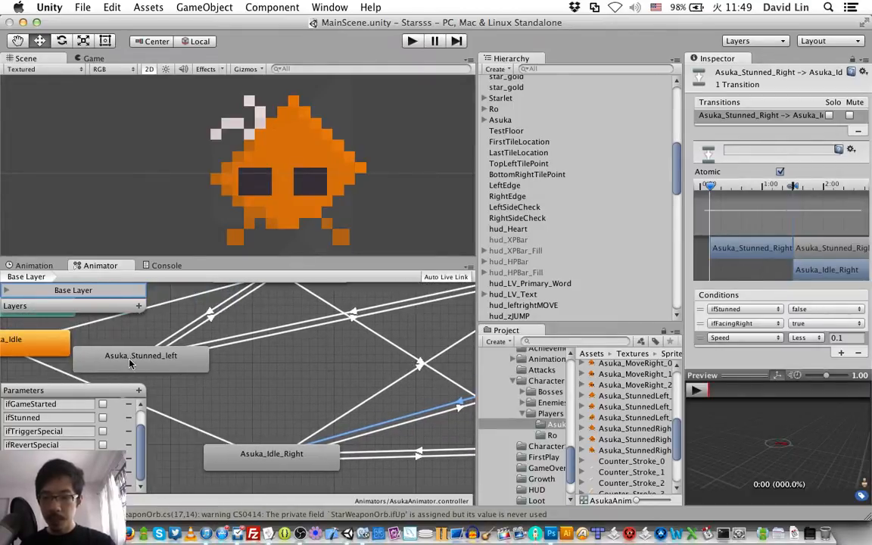
{"action": "left_click", "coordinate": [182, 359]}
{"action": "right_click", "coordinate": [185, 361]}
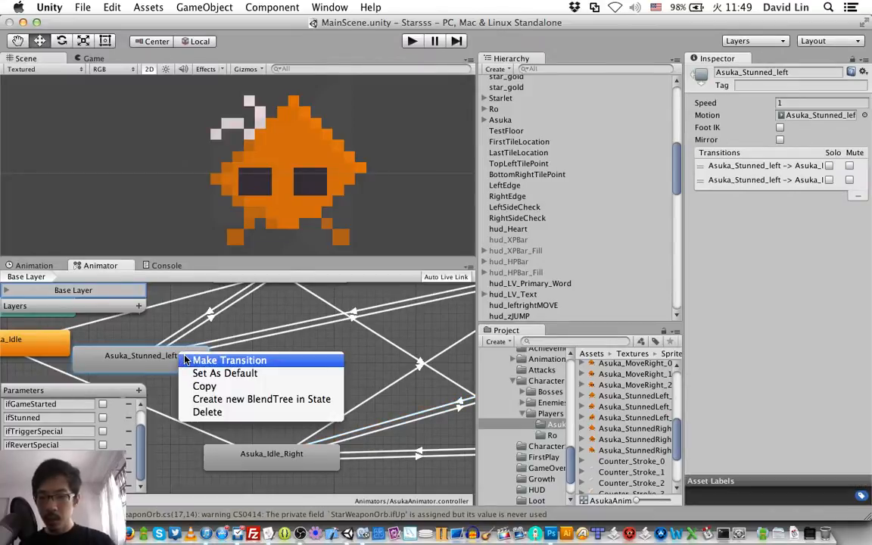
{"action": "left_click", "coordinate": [185, 361]}
{"action": "scroll", "coordinate": [313, 367], "scroll_direction": "right", "scroll_amount": 10}
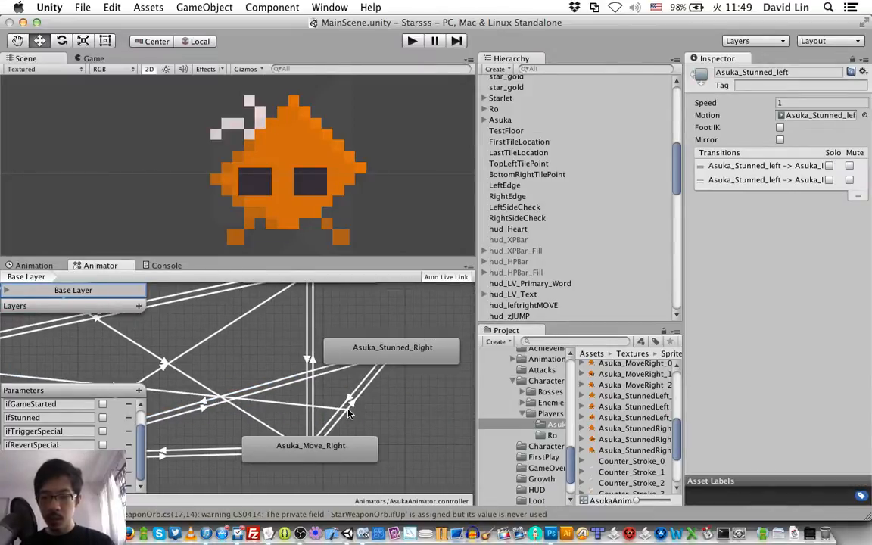
{"action": "left_click", "coordinate": [328, 448]}
Step: Set the first two conditions of the Asuka_Stunned_left to Asuka_Move_Right transition to ifStunned false and ifFacingRight true
{"action": "scroll", "coordinate": [305, 400], "scroll_direction": "left", "scroll_amount": 10}
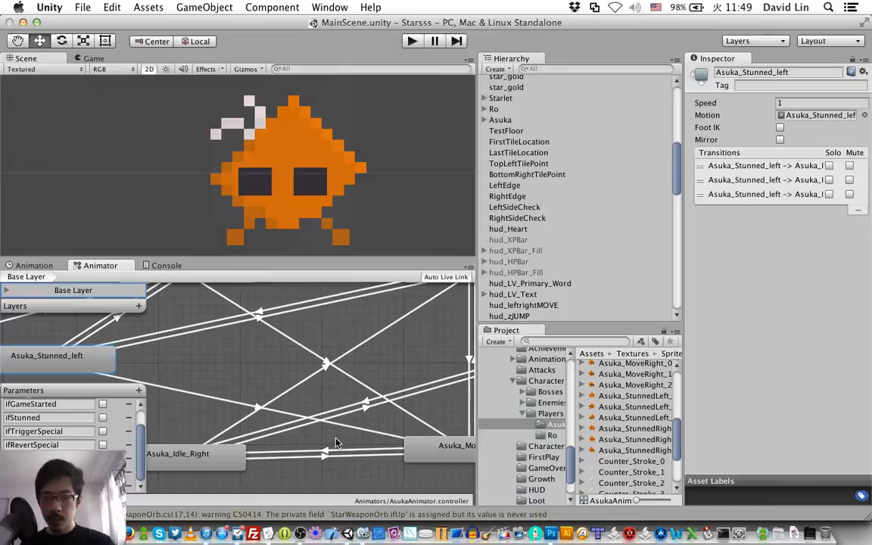
{"action": "left_click", "coordinate": [193, 398]}
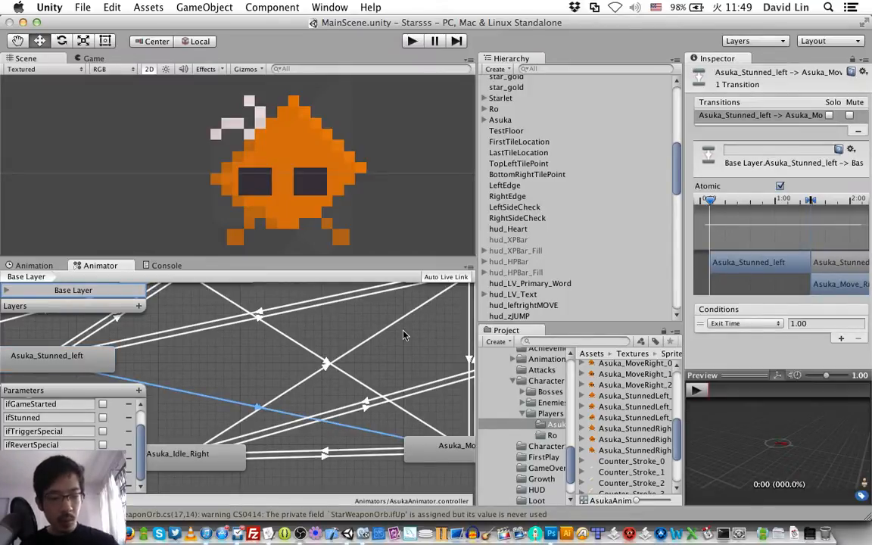
{"action": "left_click", "coordinate": [746, 323]}
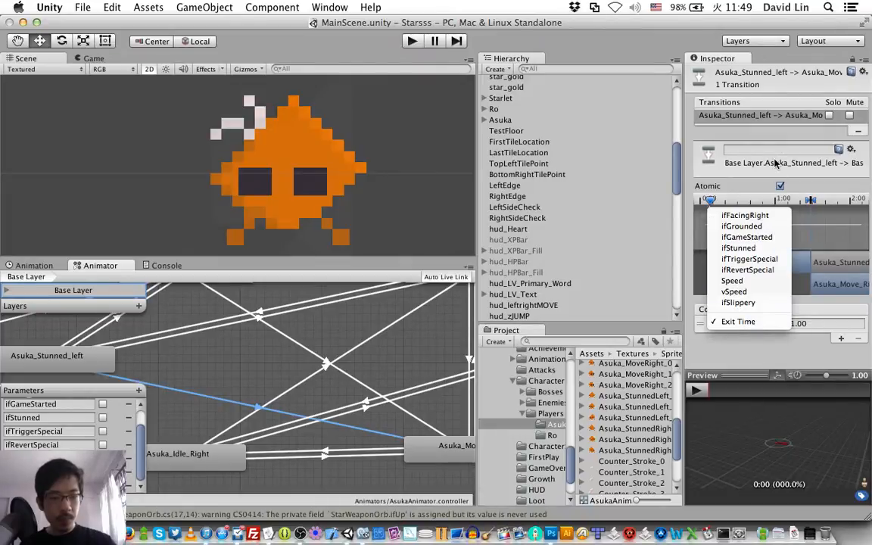
{"action": "left_click", "coordinate": [770, 250]}
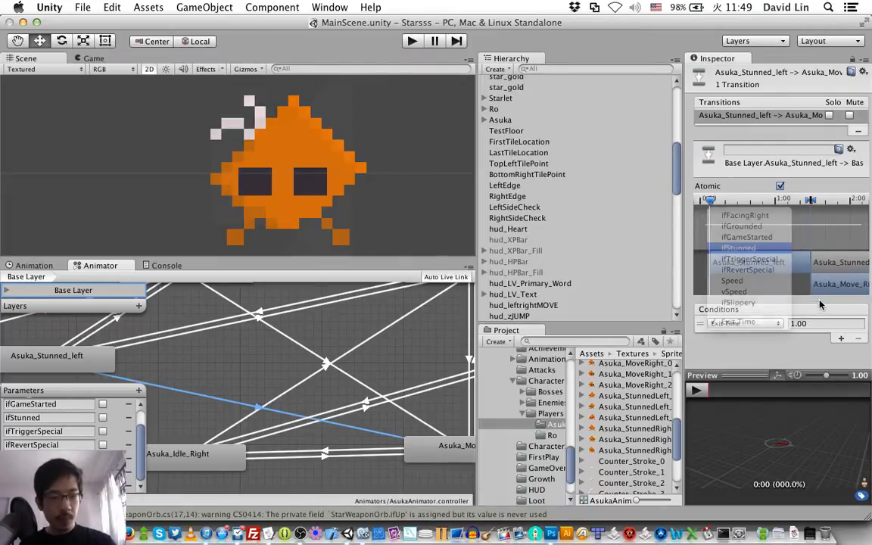
{"action": "left_click", "coordinate": [817, 324]}
{"action": "left_click", "coordinate": [821, 337]}
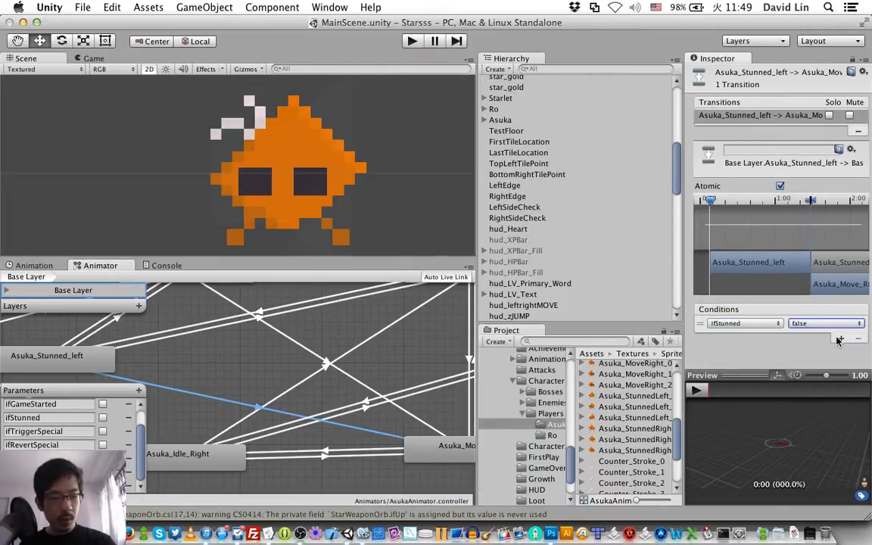
{"action": "left_click", "coordinate": [841, 337]}
{"action": "left_click", "coordinate": [727, 331]}
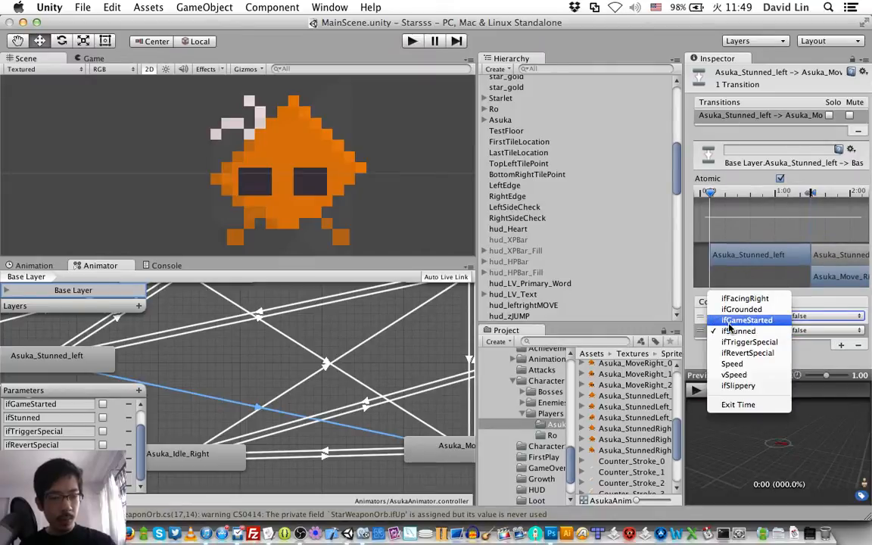
{"action": "left_click", "coordinate": [729, 299]}
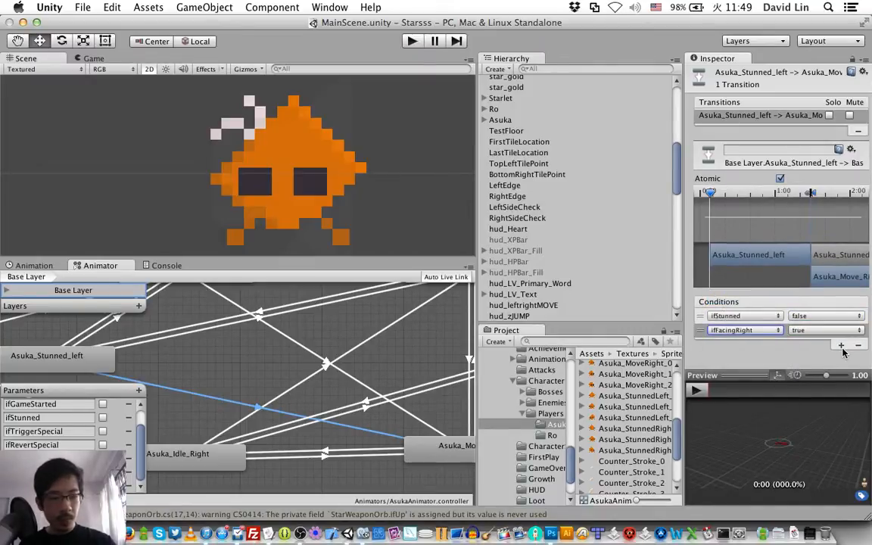
Step: Add a third condition, Speed Greater 0.1, to the Asuka_Stunned_left to Asuka_Move_Right transition and save the scene
{"action": "left_click", "coordinate": [839, 345]}
{"action": "left_click", "coordinate": [727, 338]}
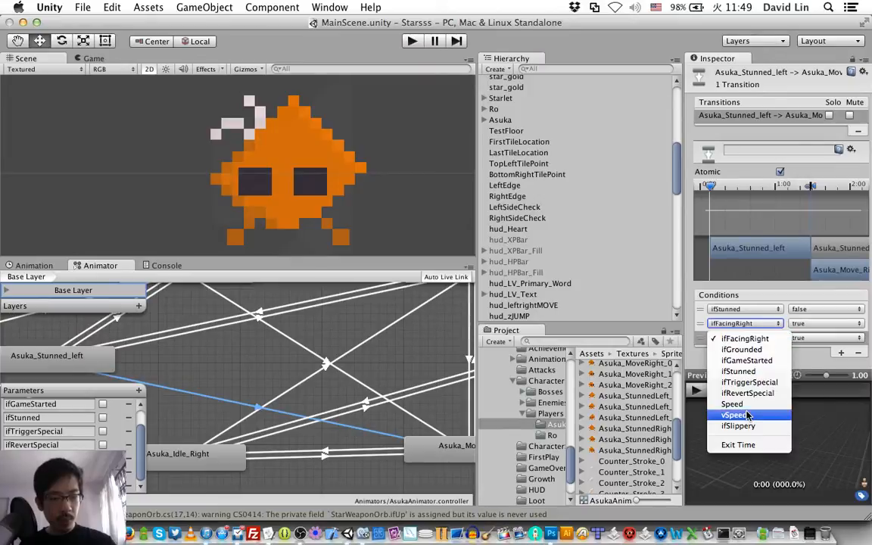
{"action": "left_click", "coordinate": [730, 407]}
{"action": "left_click", "coordinate": [841, 339]}
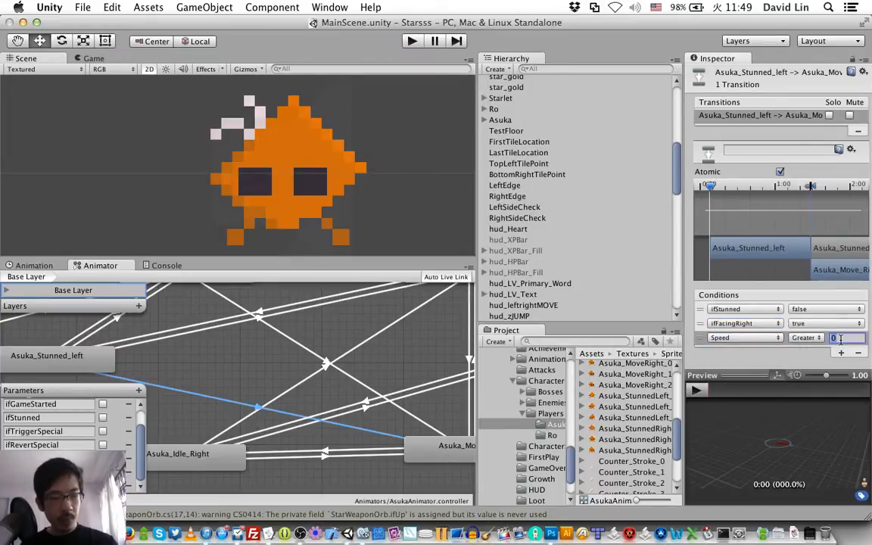
{"action": "type", "text": "0.1"}
{"action": "key", "text": "Return"}
{"action": "key", "text": "super+s"}
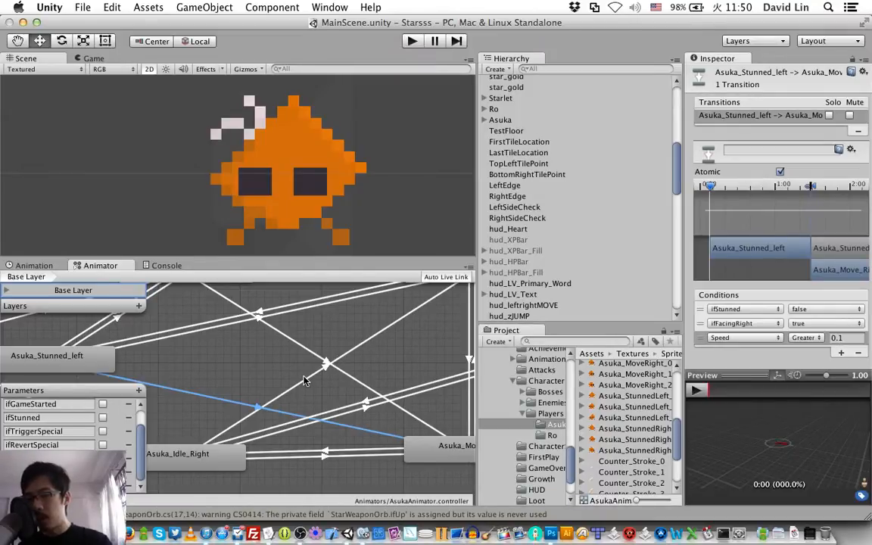
Step: Create a transition from the Asuka_Stunned_Right state to Asuka_Move_Left
{"action": "scroll", "coordinate": [368, 382], "scroll_direction": "right", "scroll_amount": 5}
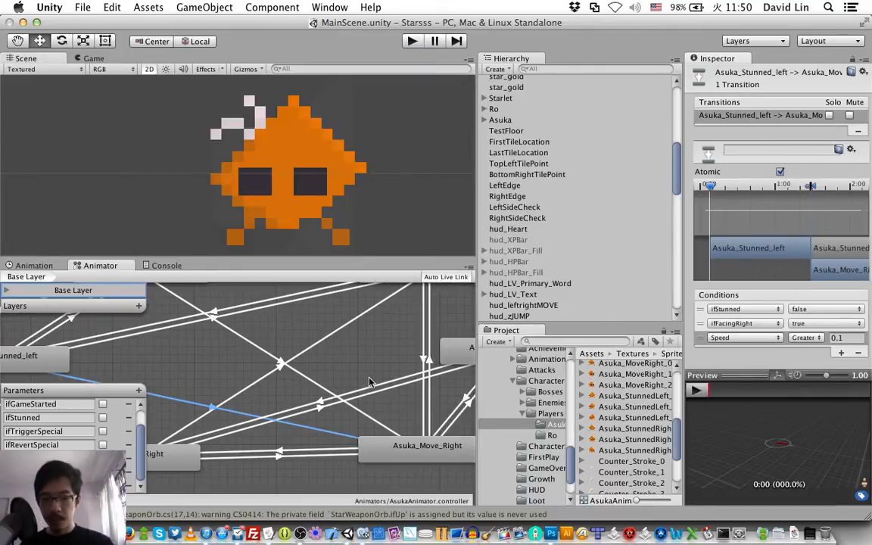
{"action": "left_click", "coordinate": [392, 366]}
{"action": "right_click", "coordinate": [393, 367]}
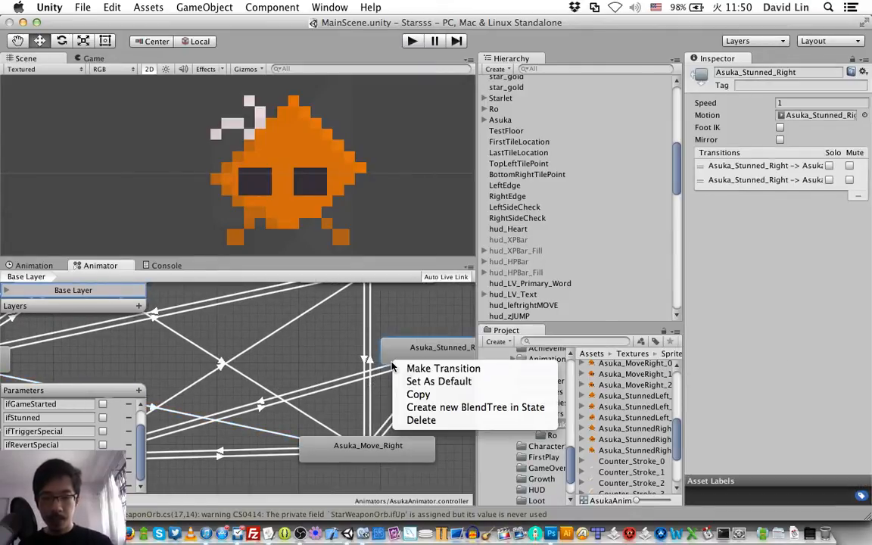
{"action": "left_click", "coordinate": [412, 366]}
{"action": "scroll", "coordinate": [407, 372], "scroll_direction": "left", "scroll_amount": 10}
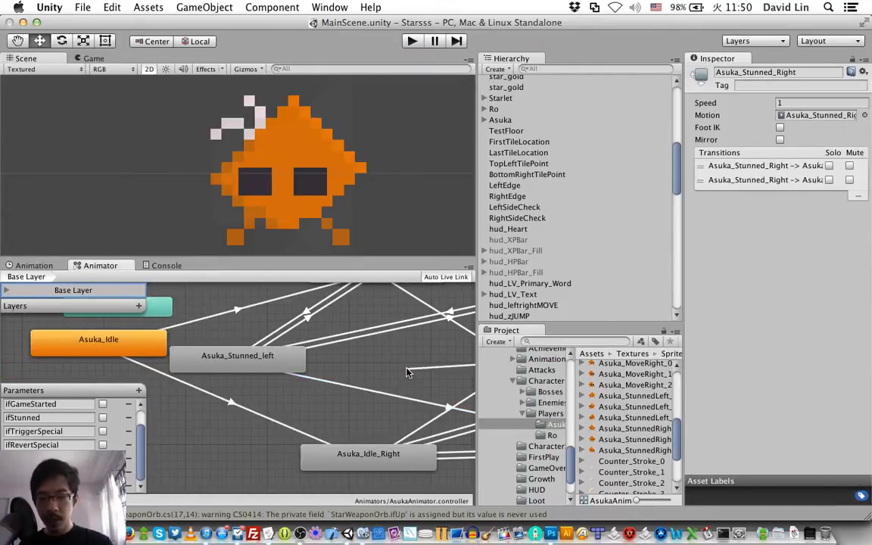
{"action": "scroll", "coordinate": [407, 371], "scroll_direction": "right", "scroll_amount": 12}
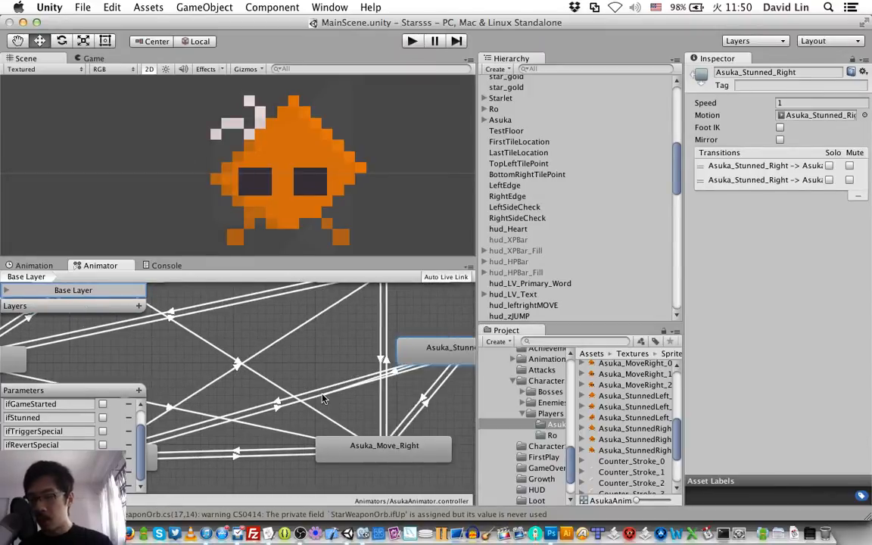
{"action": "scroll", "coordinate": [322, 399], "scroll_direction": "right", "scroll_amount": 6}
{"action": "scroll", "coordinate": [322, 399], "scroll_direction": "up", "scroll_amount": 4}
{"action": "scroll", "coordinate": [322, 399], "scroll_direction": "left", "scroll_amount": 5}
{"action": "scroll", "coordinate": [322, 399], "scroll_direction": "right", "scroll_amount": 6}
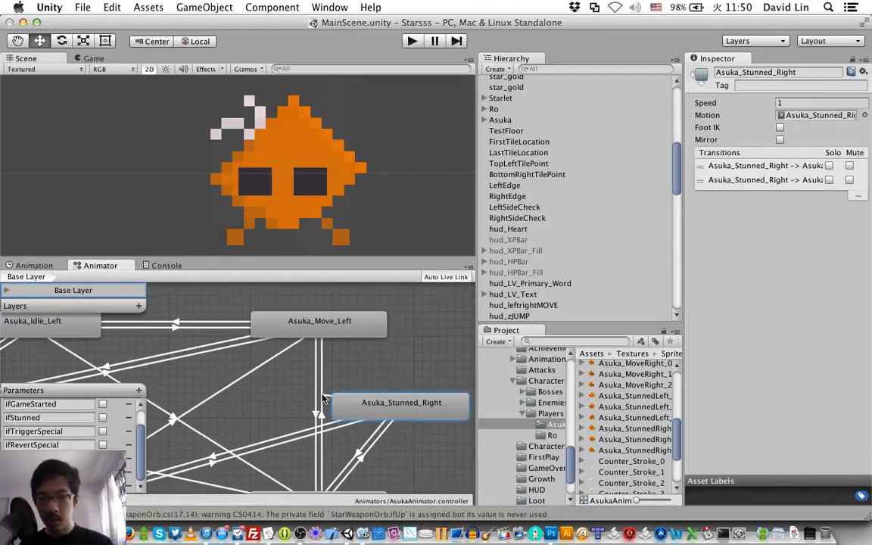
{"action": "scroll", "coordinate": [322, 399], "scroll_direction": "down", "scroll_amount": 4}
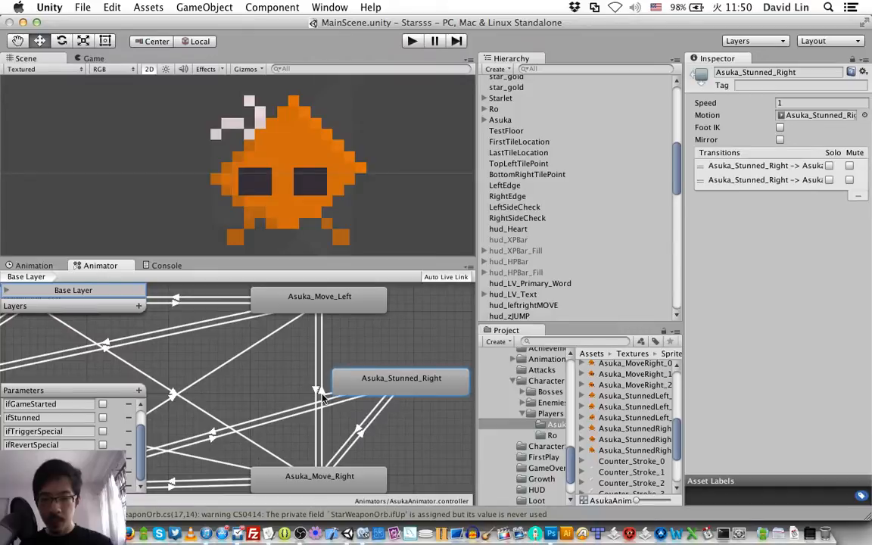
{"action": "left_click", "coordinate": [346, 307]}
Step: Set the first condition of the Asuka_Stunned_Right to Asuka_Move_Left transition to ifStunned false
{"action": "scroll", "coordinate": [349, 315], "scroll_direction": "left", "scroll_amount": 1}
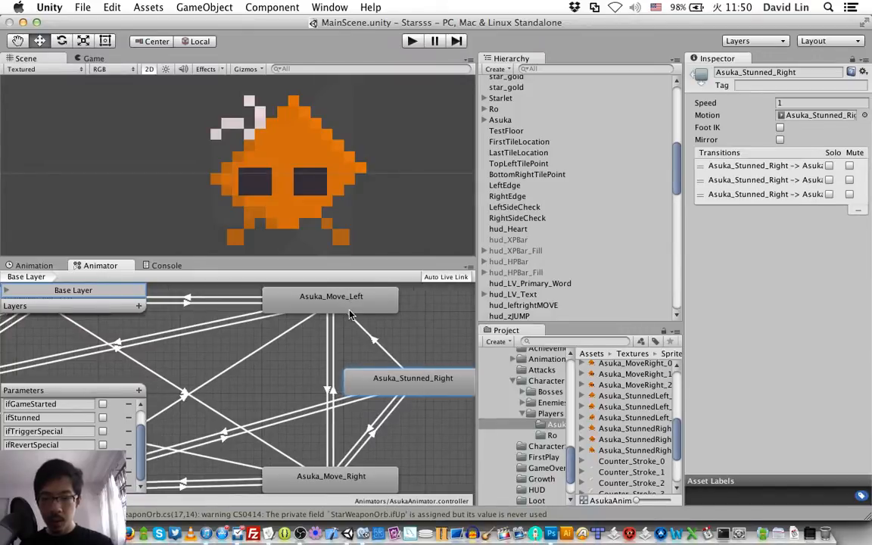
{"action": "scroll", "coordinate": [349, 315], "scroll_direction": "left", "scroll_amount": 5}
{"action": "scroll", "coordinate": [349, 315], "scroll_direction": "down", "scroll_amount": 2}
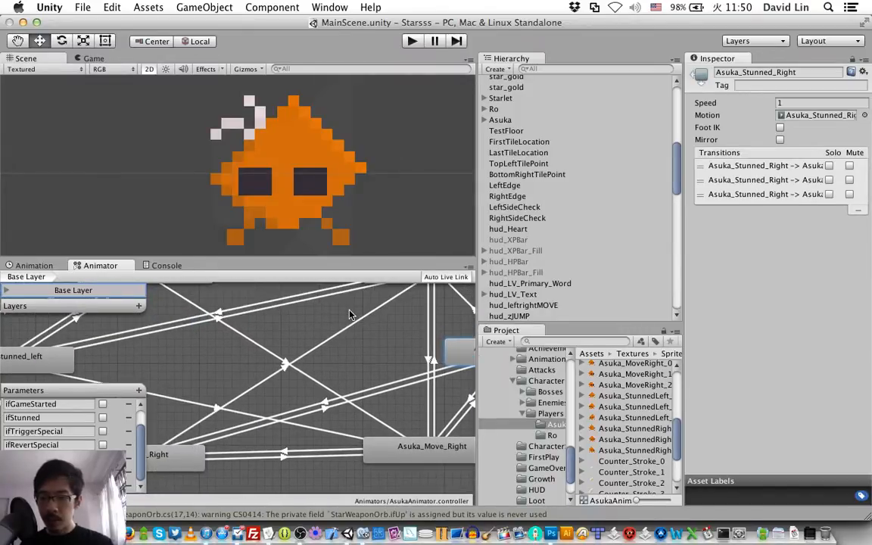
{"action": "scroll", "coordinate": [350, 315], "scroll_direction": "right", "scroll_amount": 5}
{"action": "scroll", "coordinate": [352, 308], "scroll_direction": "up", "scroll_amount": 2}
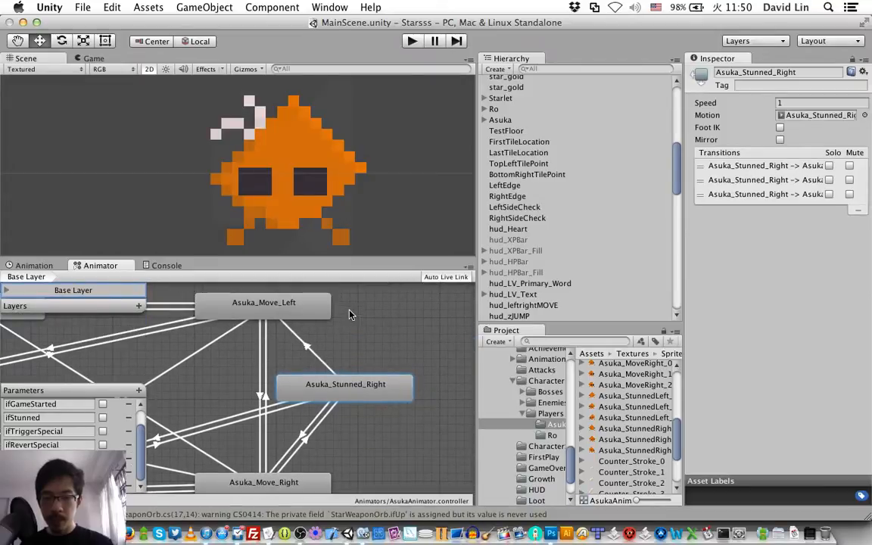
{"action": "left_click", "coordinate": [308, 355]}
{"action": "left_click", "coordinate": [734, 322]}
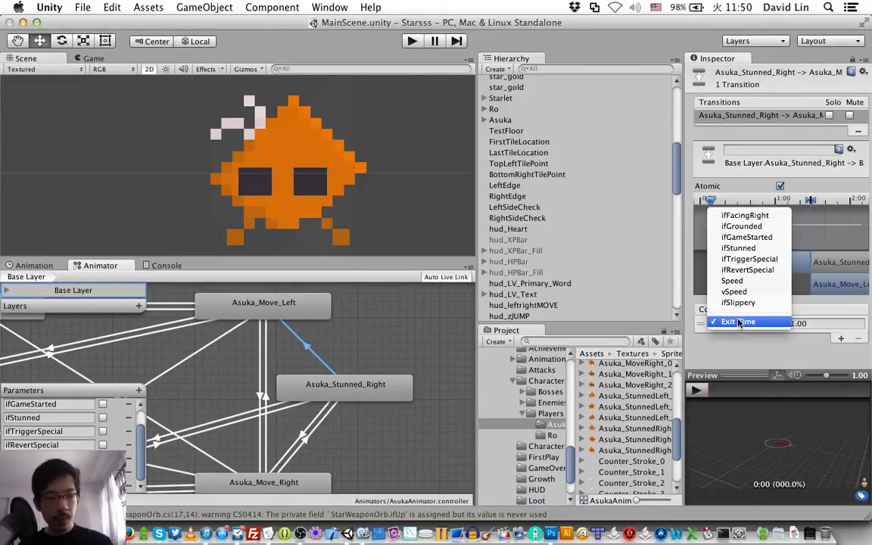
{"action": "left_click", "coordinate": [736, 247]}
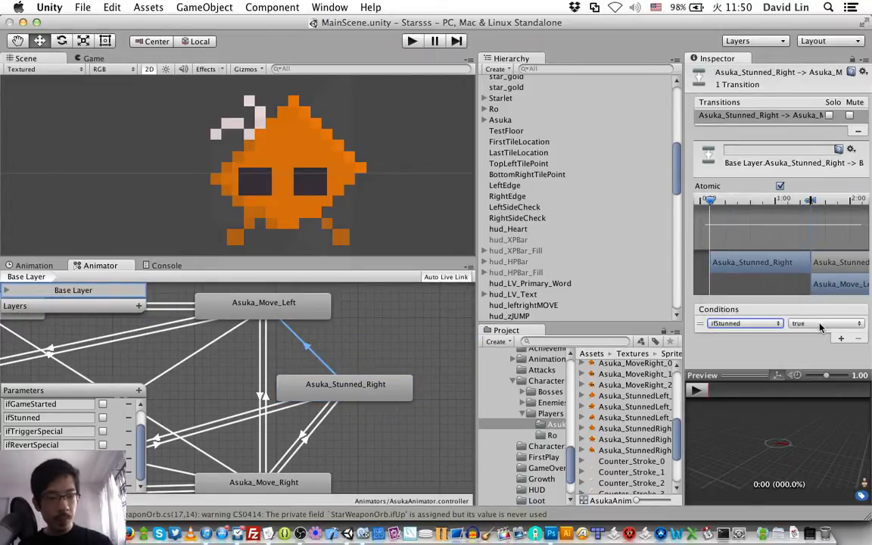
{"action": "left_click", "coordinate": [821, 324]}
{"action": "left_click", "coordinate": [821, 334]}
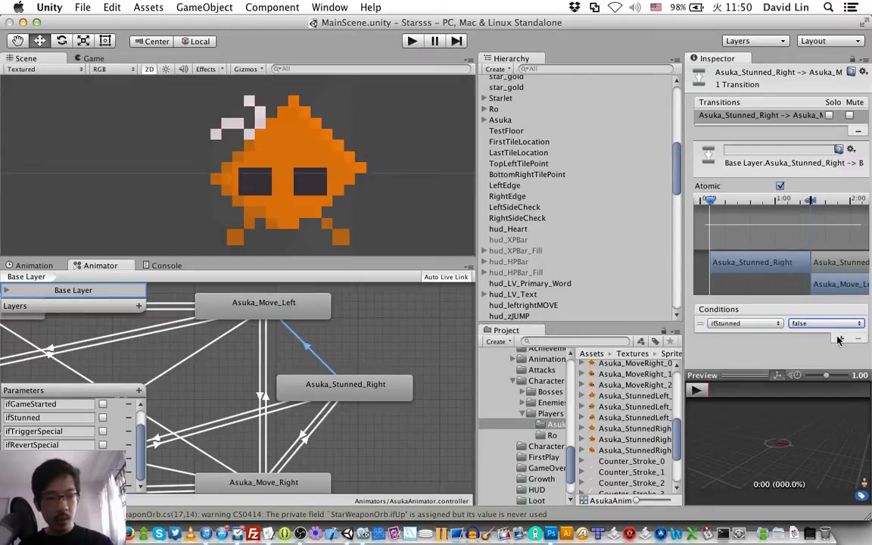
Step: Add a second condition, ifFacingRight false, to the Asuka_Stunned_Right to Asuka_Move_Left transition
{"action": "left_click", "coordinate": [841, 338]}
{"action": "left_click", "coordinate": [713, 329]}
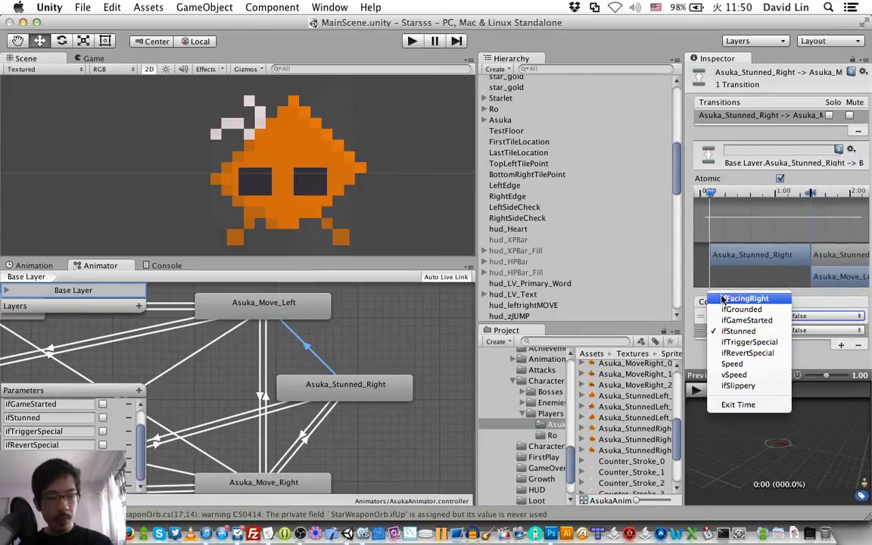
{"action": "left_click", "coordinate": [721, 300]}
{"action": "left_click", "coordinate": [825, 330]}
{"action": "left_click", "coordinate": [829, 345]}
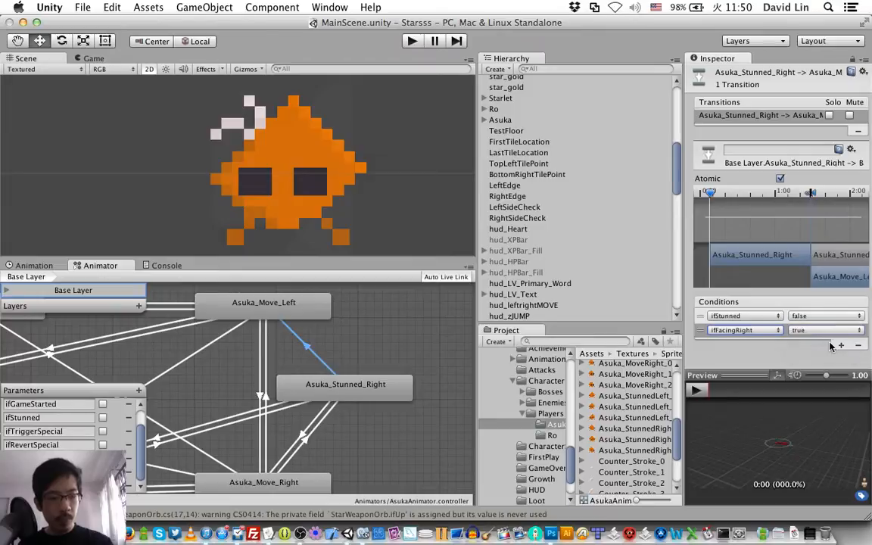
Step: Add a third condition, Speed Greater 0.1, to the Asuka_Stunned_Right to Asuka_Move_Left transition
{"action": "left_click", "coordinate": [840, 345]}
{"action": "left_click", "coordinate": [730, 338]}
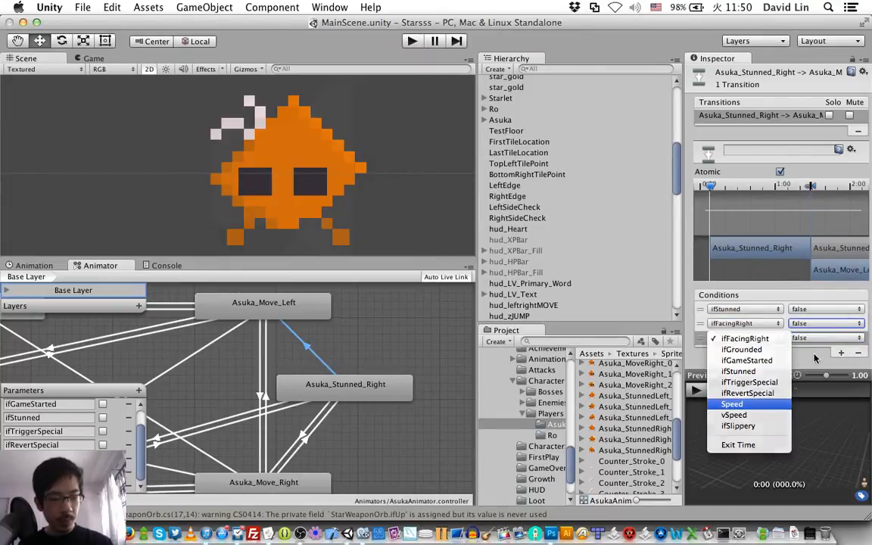
{"action": "left_click", "coordinate": [746, 404]}
{"action": "left_click", "coordinate": [845, 336]}
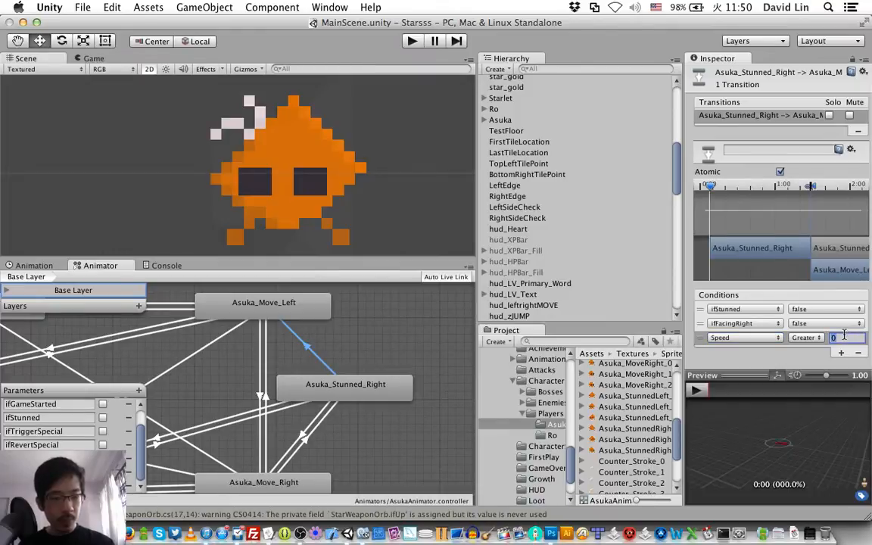
{"action": "type", "text": "0.1"}
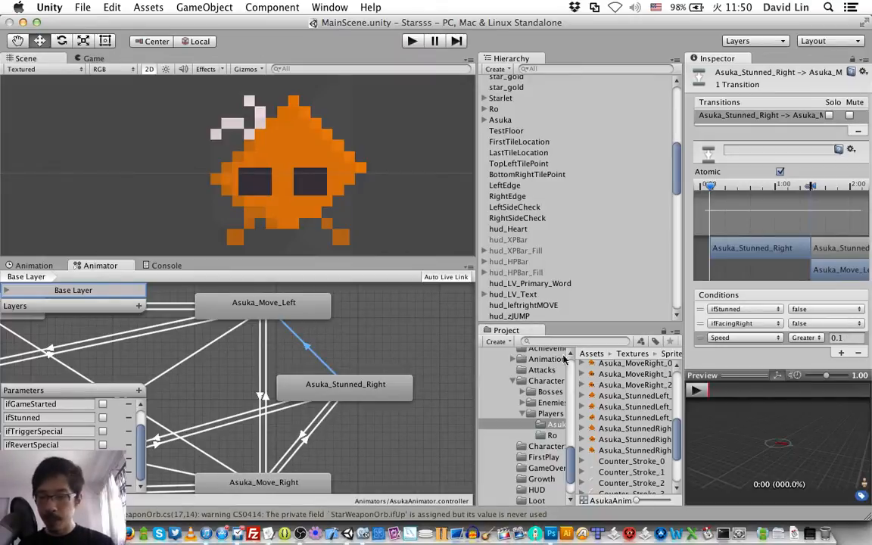
{"action": "scroll", "coordinate": [360, 364], "scroll_direction": "left", "scroll_amount": 10}
{"action": "scroll", "coordinate": [360, 364], "scroll_direction": "down", "scroll_amount": 4}
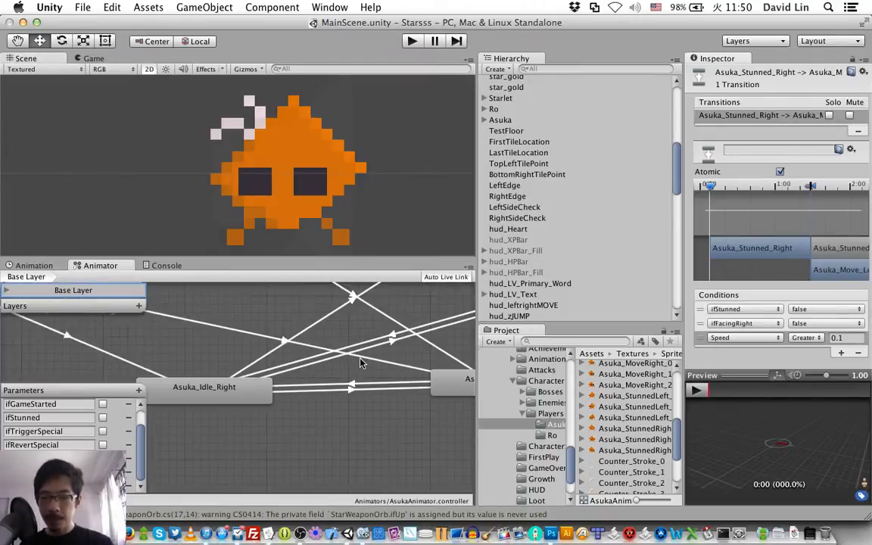
{"action": "scroll", "coordinate": [360, 363], "scroll_direction": "up", "scroll_amount": 5}
{"action": "scroll", "coordinate": [361, 364], "scroll_direction": "down", "scroll_amount": 5}
{"action": "scroll", "coordinate": [361, 363], "scroll_direction": "right", "scroll_amount": 5}
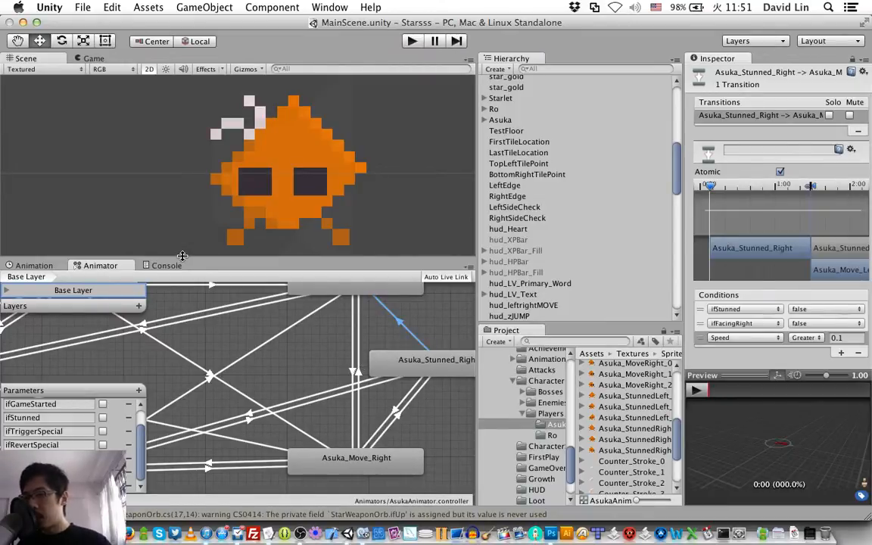
Step: Enlarge the Scene view, and select the Asuka object with its child objects expanded in the hierarchy
{"action": "left_click_drag", "start_coordinate": [182, 256], "coordinate": [201, 308]}
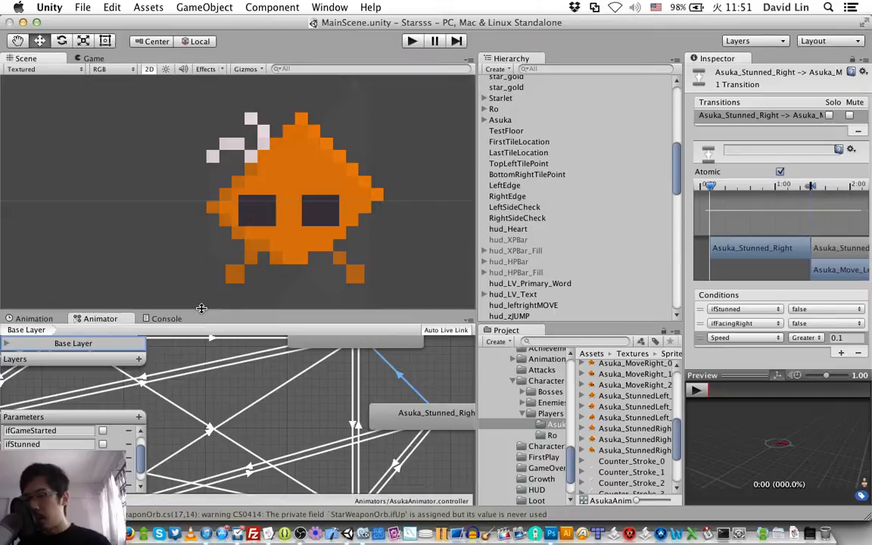
{"action": "left_click", "coordinate": [515, 120]}
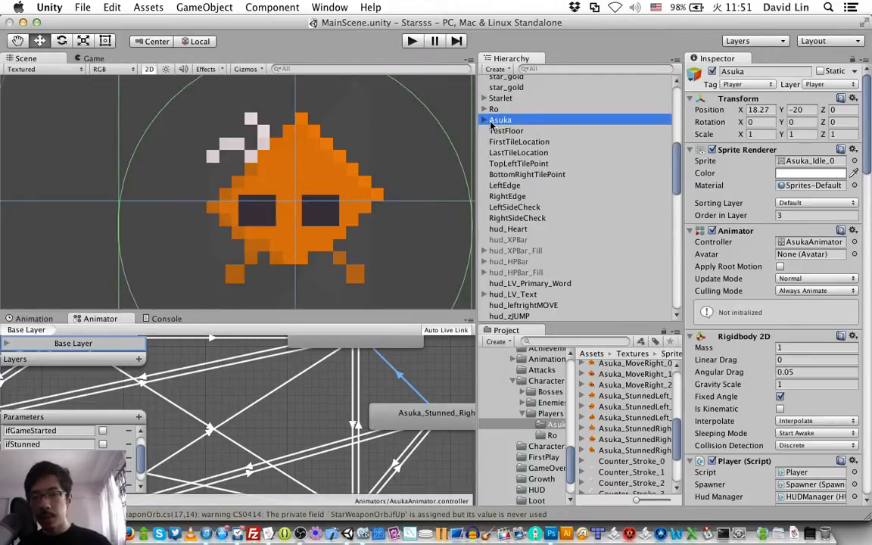
{"action": "left_click", "coordinate": [485, 121]}
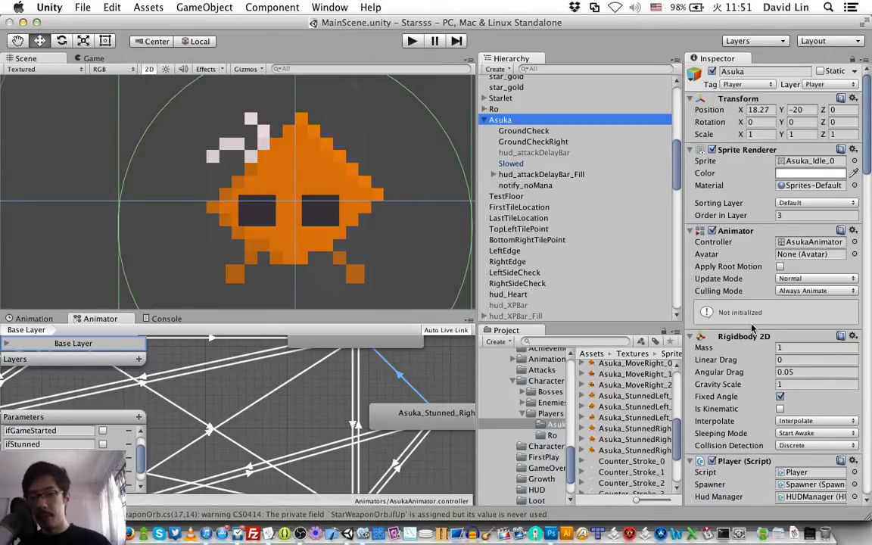
Step: Set both Current MP and Max MP to 6 in Asuka's Player script
{"action": "scroll", "coordinate": [752, 327], "scroll_direction": "down", "scroll_amount": 2}
{"action": "scroll", "coordinate": [752, 327], "scroll_direction": "down", "scroll_amount": 10}
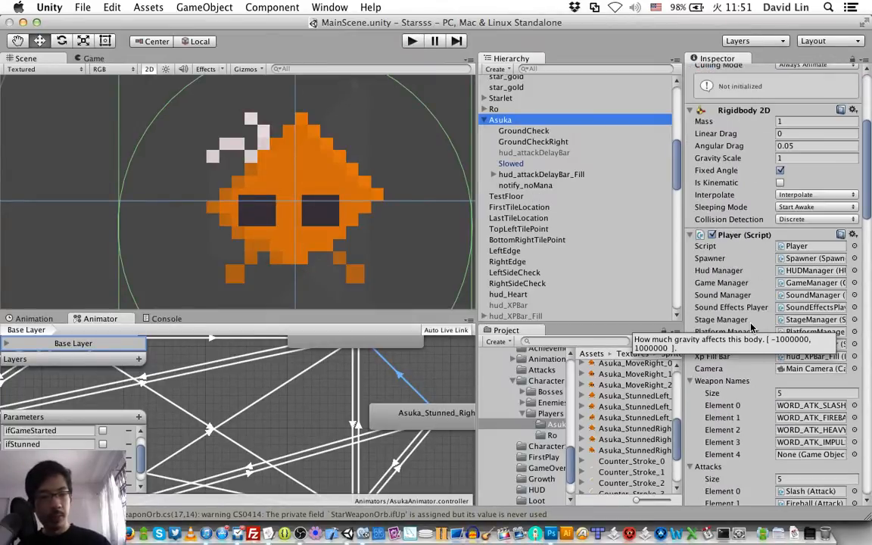
{"action": "scroll", "coordinate": [752, 327], "scroll_direction": "down", "scroll_amount": 1}
{"action": "scroll", "coordinate": [752, 327], "scroll_direction": "up", "scroll_amount": 2}
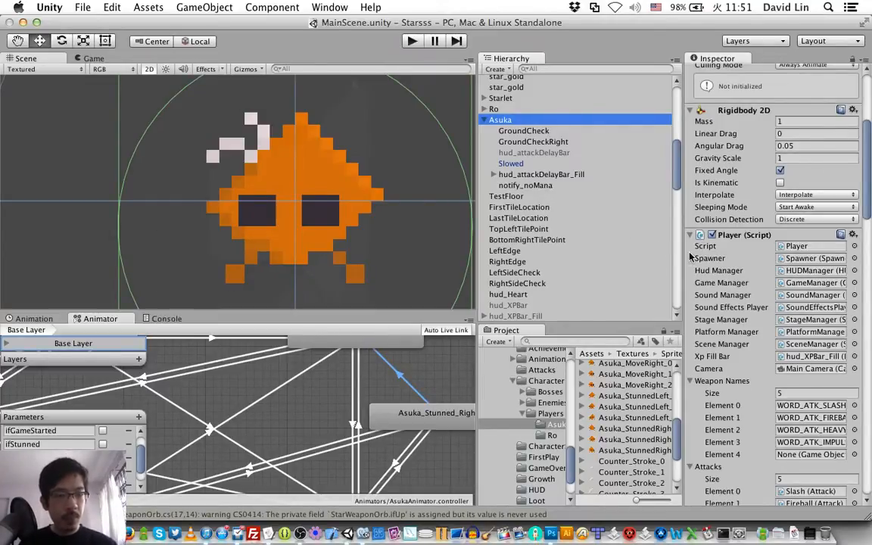
{"action": "scroll", "coordinate": [746, 320], "scroll_direction": "down", "scroll_amount": 15}
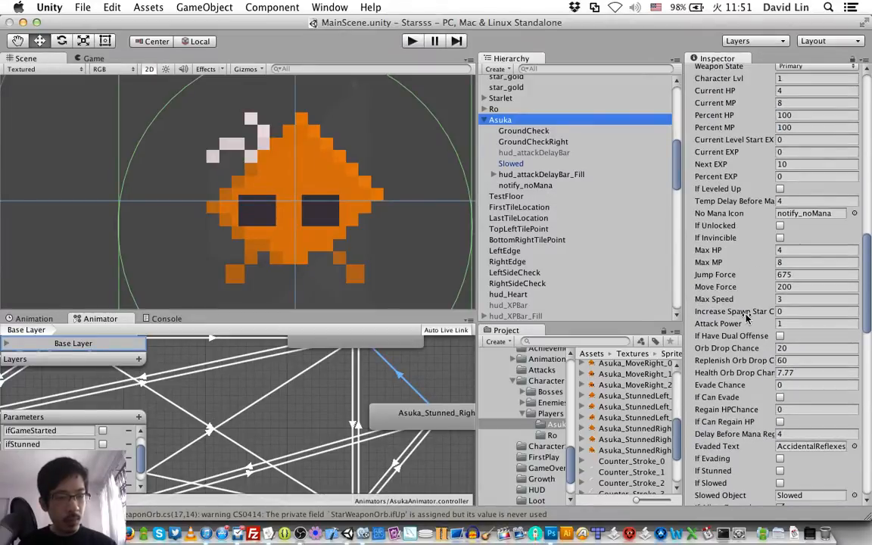
{"action": "left_click", "coordinate": [797, 248]}
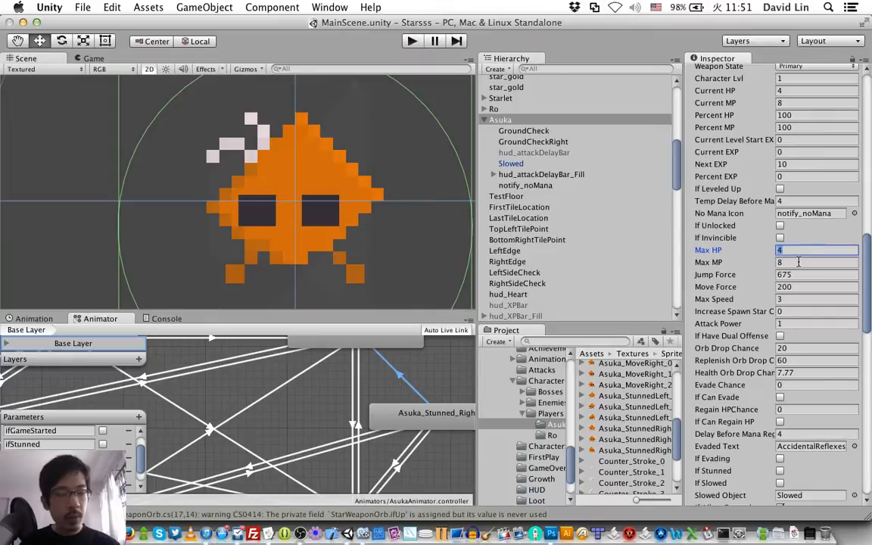
{"action": "left_click", "coordinate": [797, 90]}
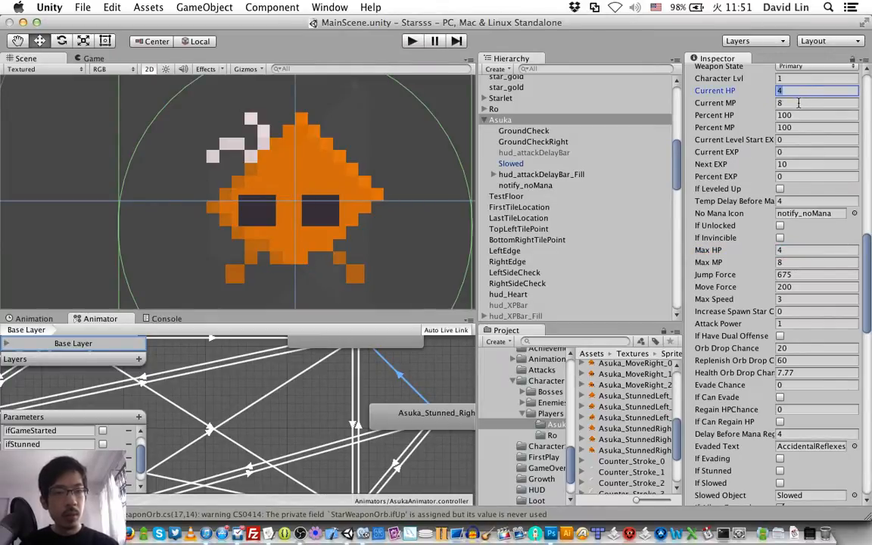
{"action": "left_click", "coordinate": [798, 103]}
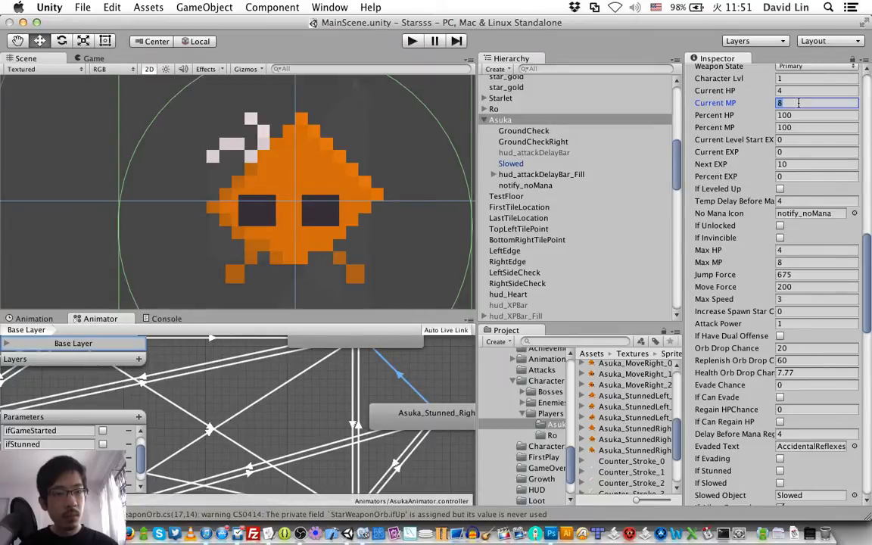
{"action": "type", "text": "6"}
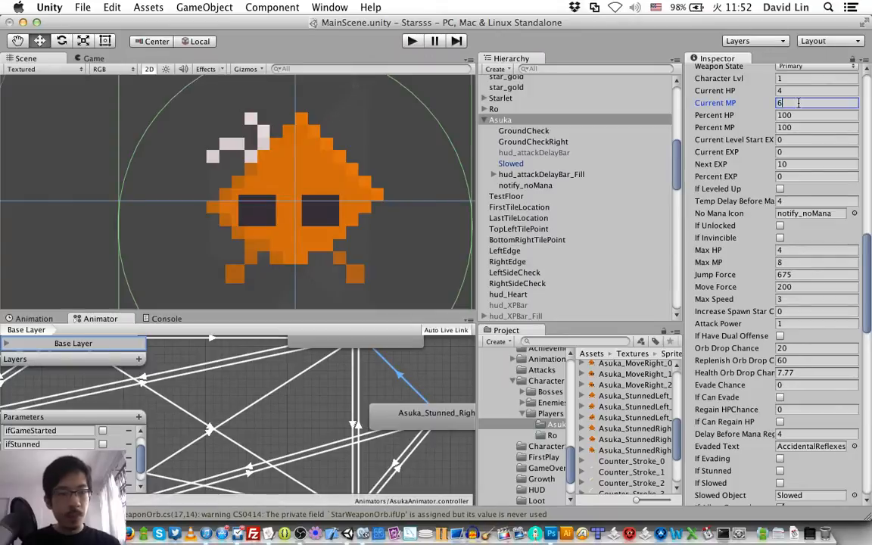
{"action": "left_click", "coordinate": [791, 262]}
{"action": "type", "text": "6"}
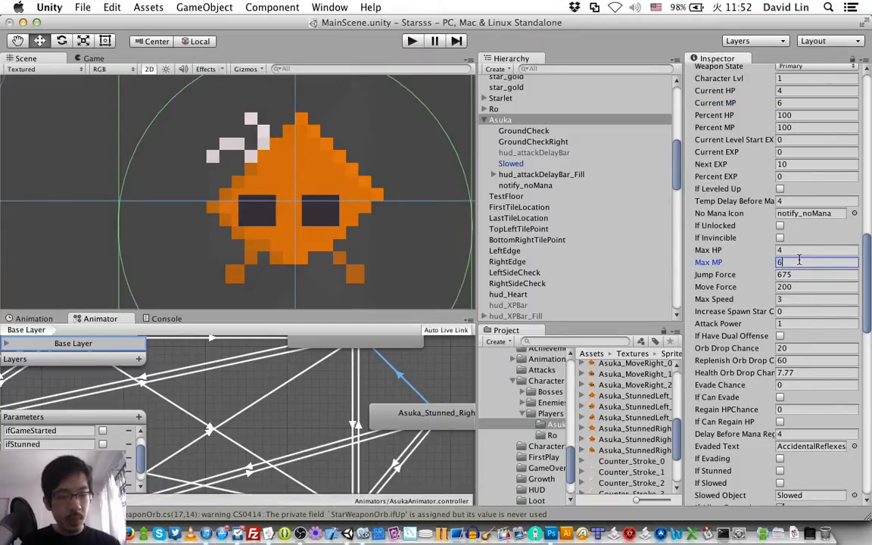
Step: Set Asuka's Move Force to 225 and Max Speed to 3.5 in the Player script
{"action": "key", "text": "Tab"}
{"action": "key", "text": "Tab"}
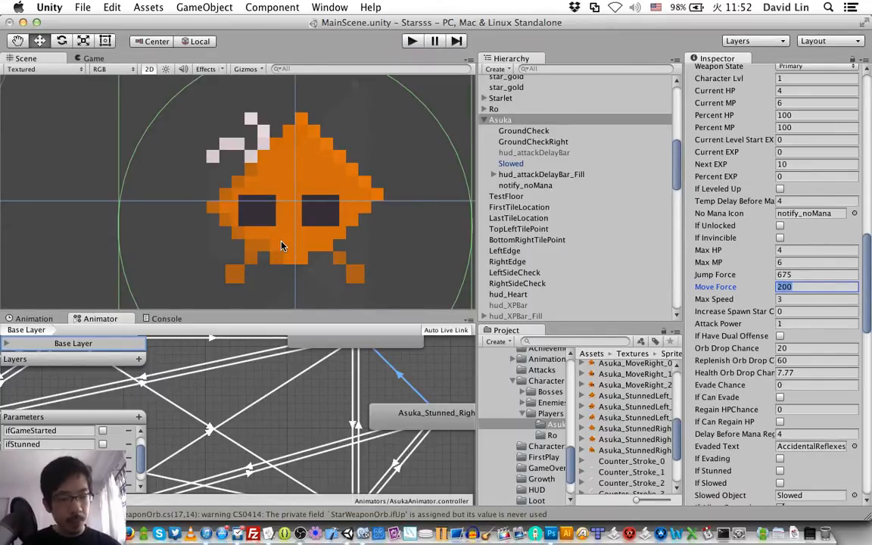
{"action": "type", "text": "225"}
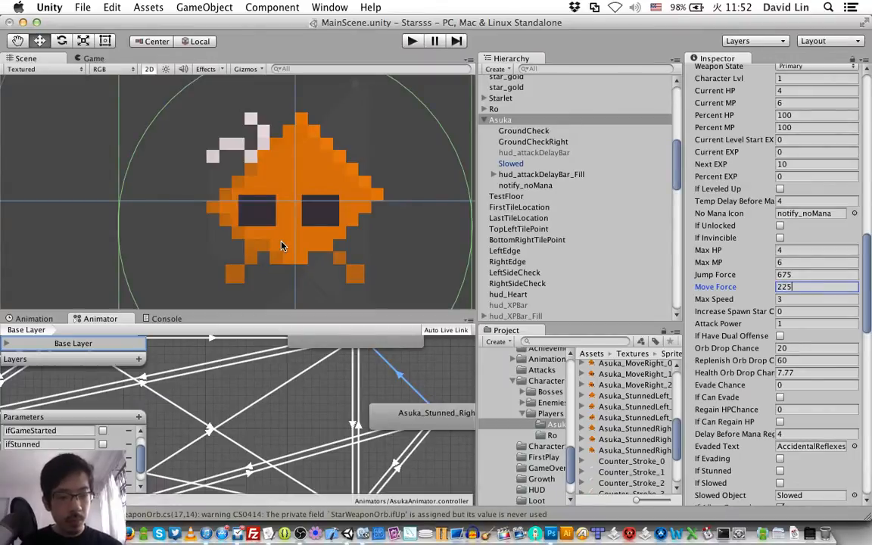
{"action": "key", "text": "Tab"}
{"action": "type", "text": "3.5"}
{"action": "key", "text": "Tab"}
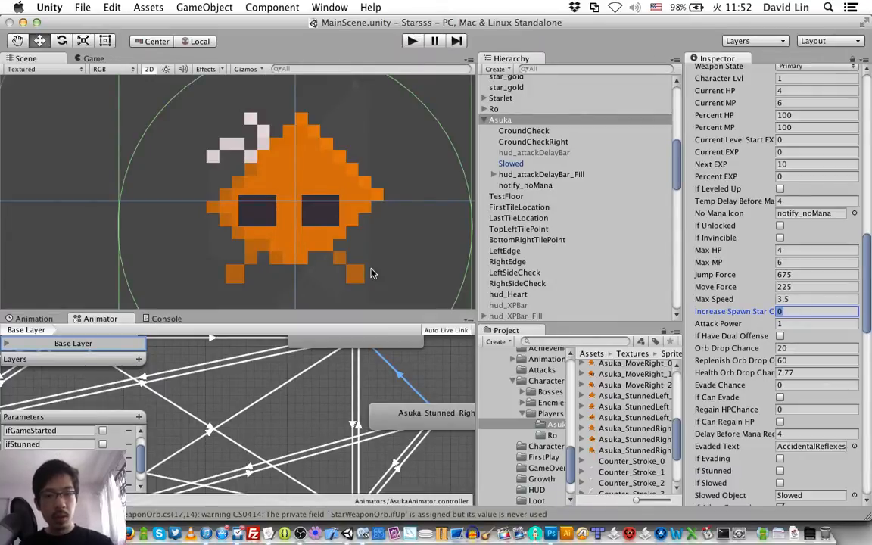
Step: Examine Asuka's box and circle colliders and compare their size around the sprite with those of Ro
{"action": "scroll", "coordinate": [749, 379], "scroll_direction": "down", "scroll_amount": 10}
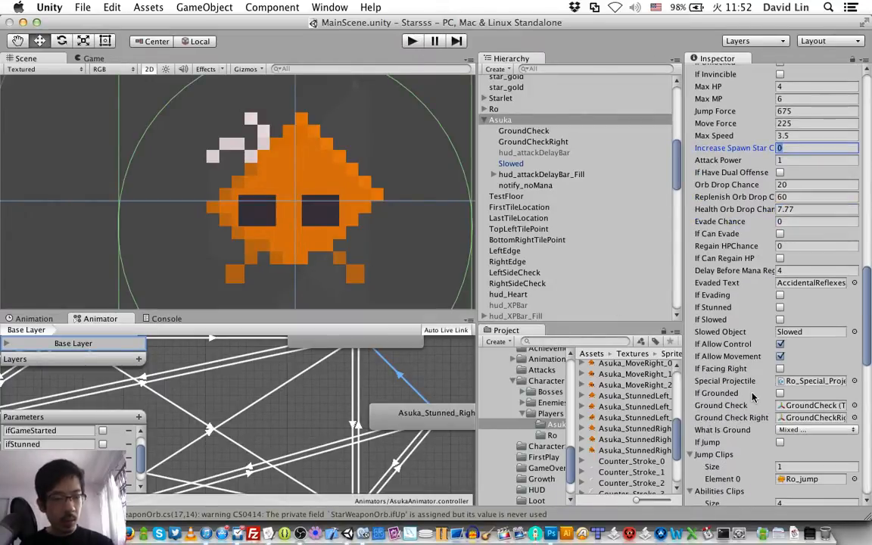
{"action": "scroll", "coordinate": [752, 395], "scroll_direction": "down", "scroll_amount": 20}
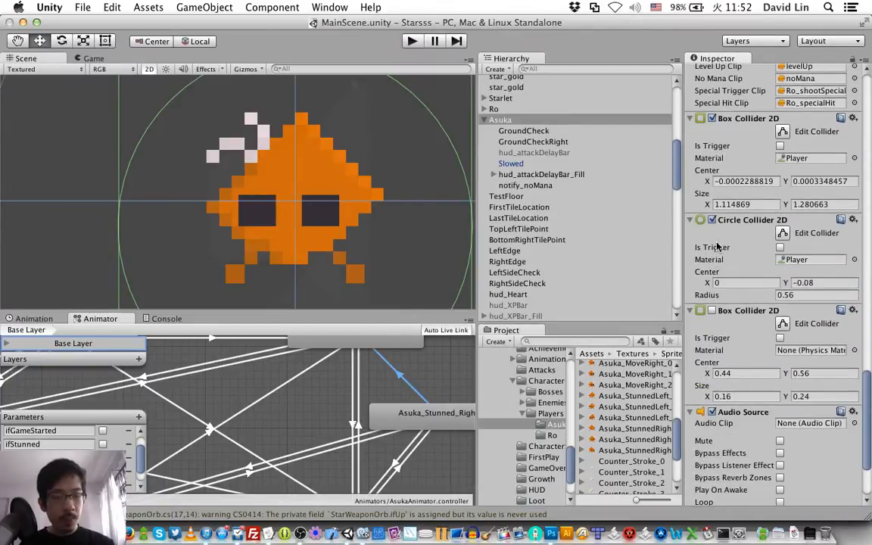
{"action": "scroll", "coordinate": [349, 159], "scroll_direction": "down", "scroll_amount": 4}
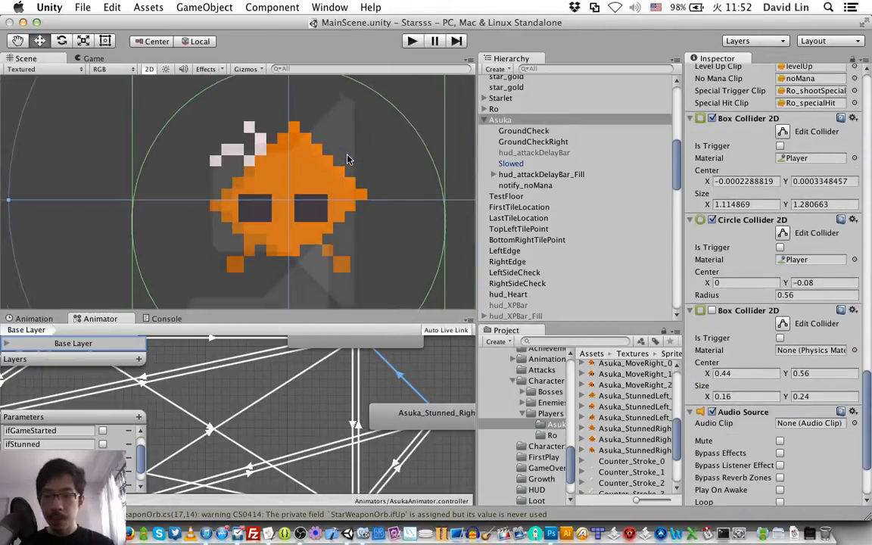
{"action": "scroll", "coordinate": [348, 158], "scroll_direction": "down", "scroll_amount": 2}
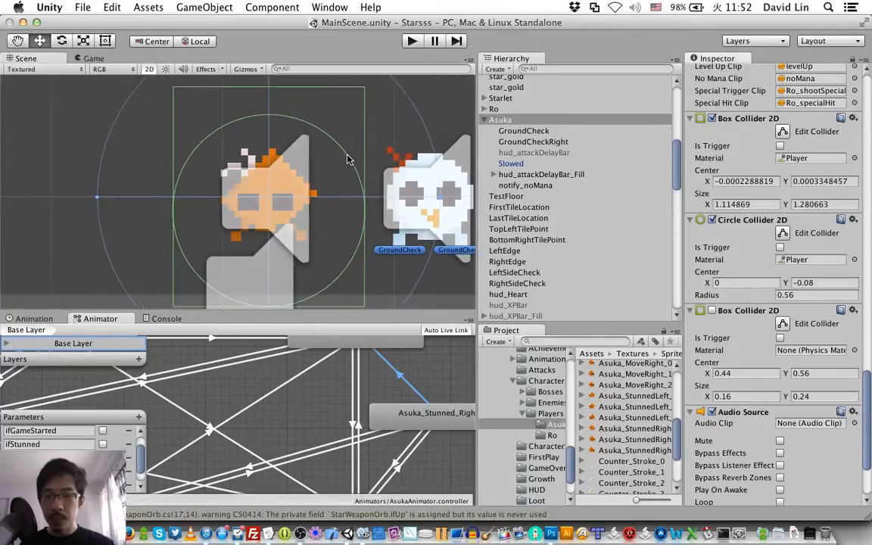
{"action": "scroll", "coordinate": [349, 159], "scroll_direction": "up", "scroll_amount": 1}
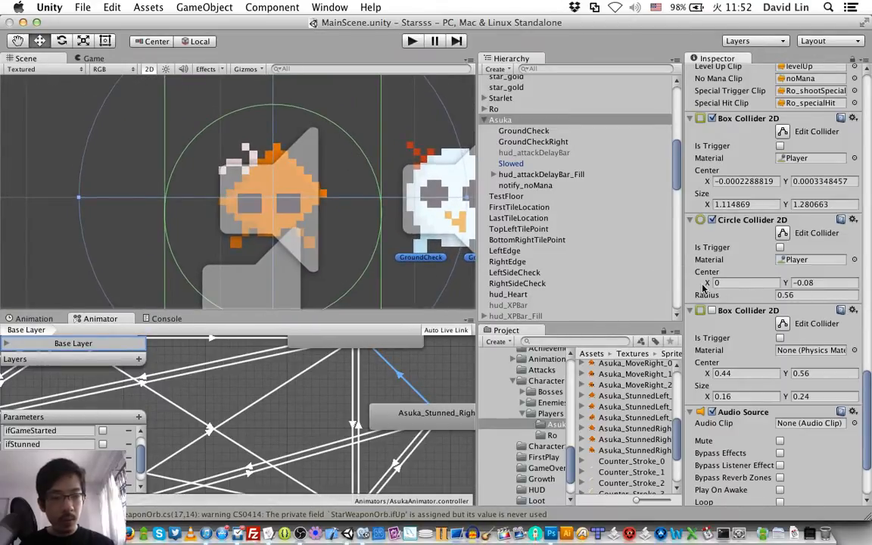
{"action": "left_click", "coordinate": [433, 189]}
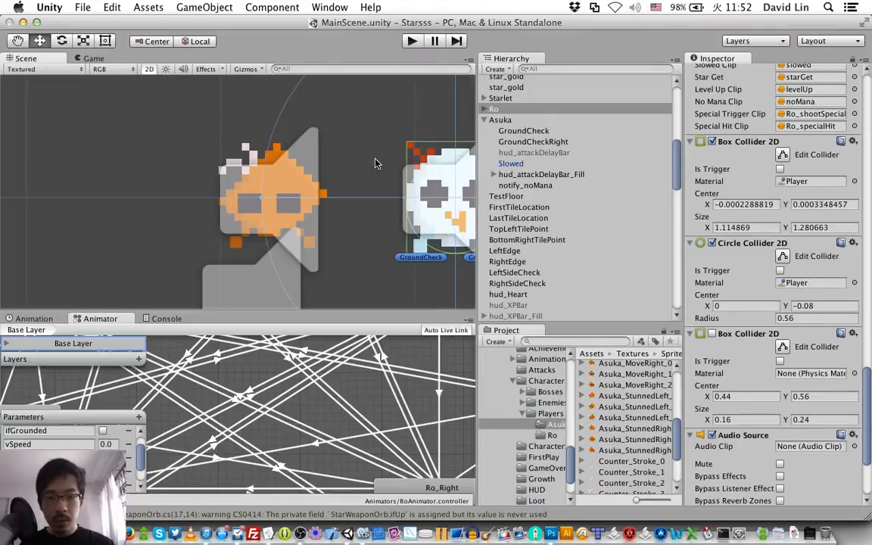
{"action": "left_click", "coordinate": [277, 151]}
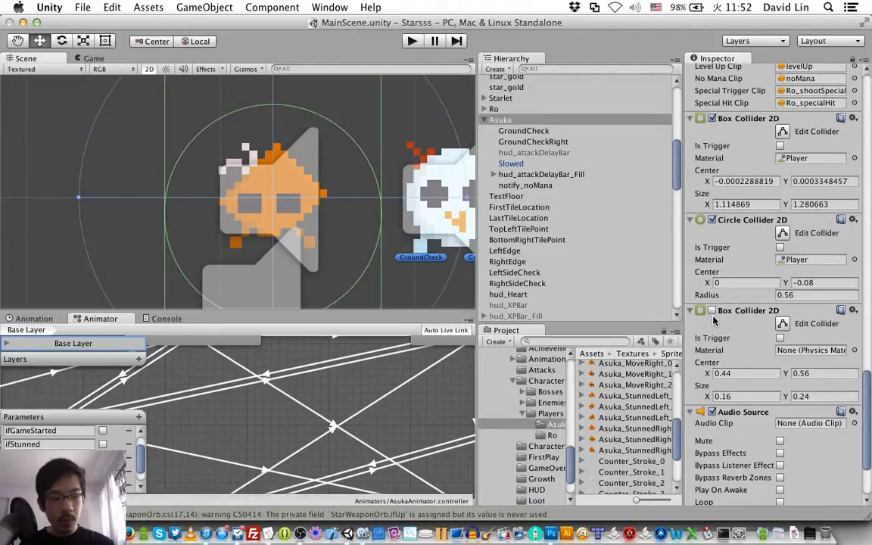
{"action": "left_click", "coordinate": [436, 161]}
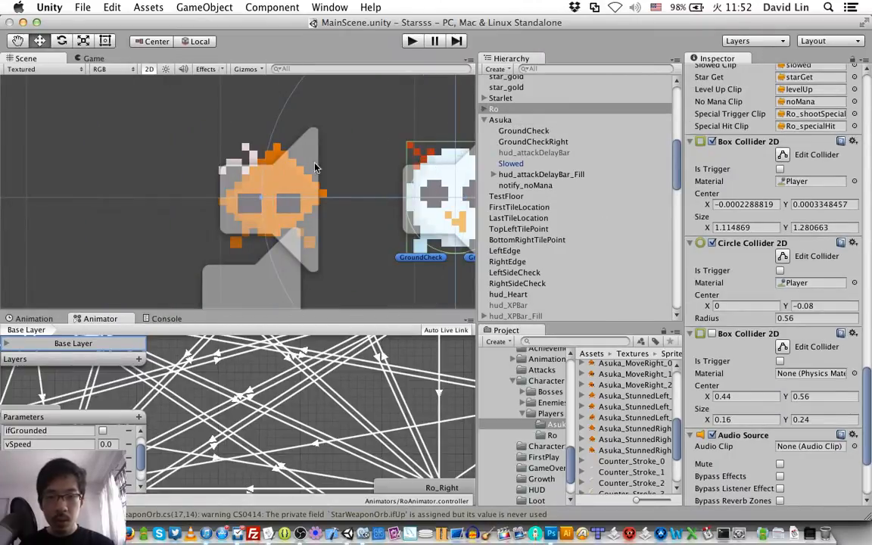
Step: Remove the Circle Collider 2D and the disabled second Box Collider 2D from the Asuka object
{"action": "left_click", "coordinate": [271, 165]}
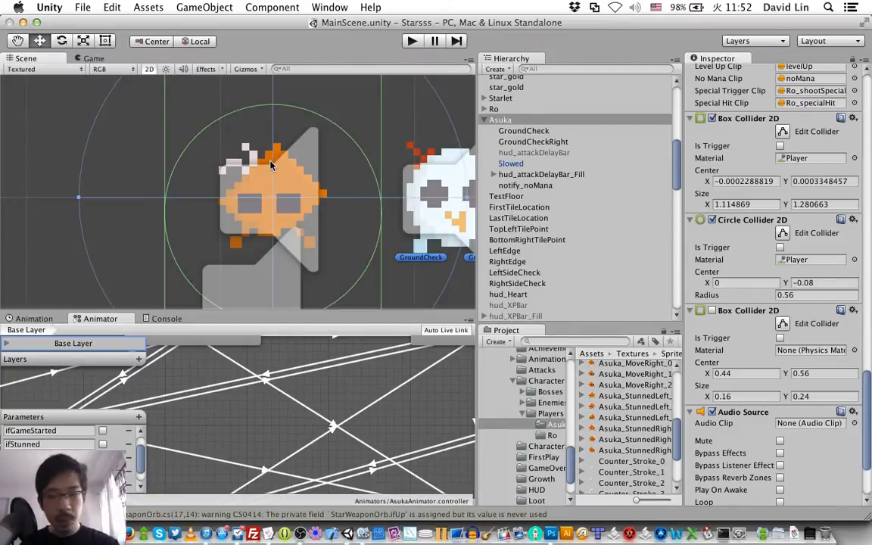
{"action": "scroll", "coordinate": [338, 164], "scroll_direction": "right", "scroll_amount": 10}
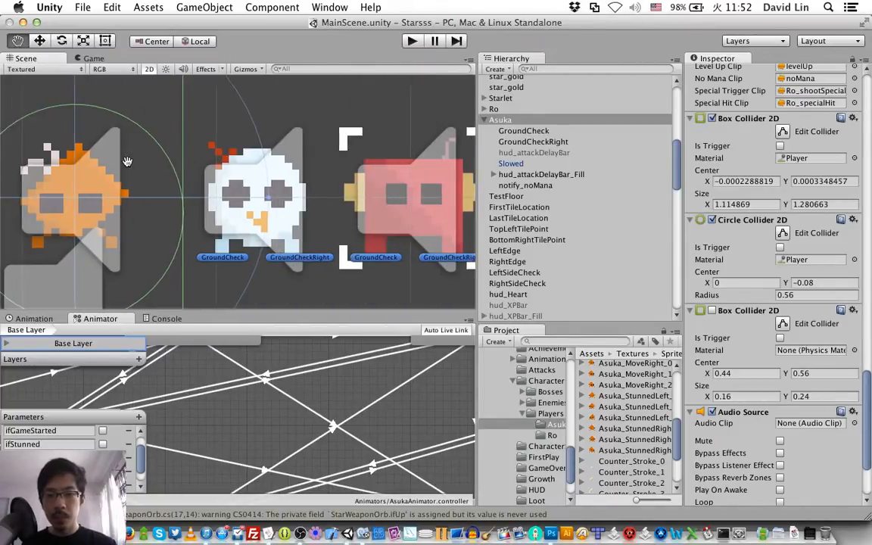
{"action": "left_click", "coordinate": [394, 168]}
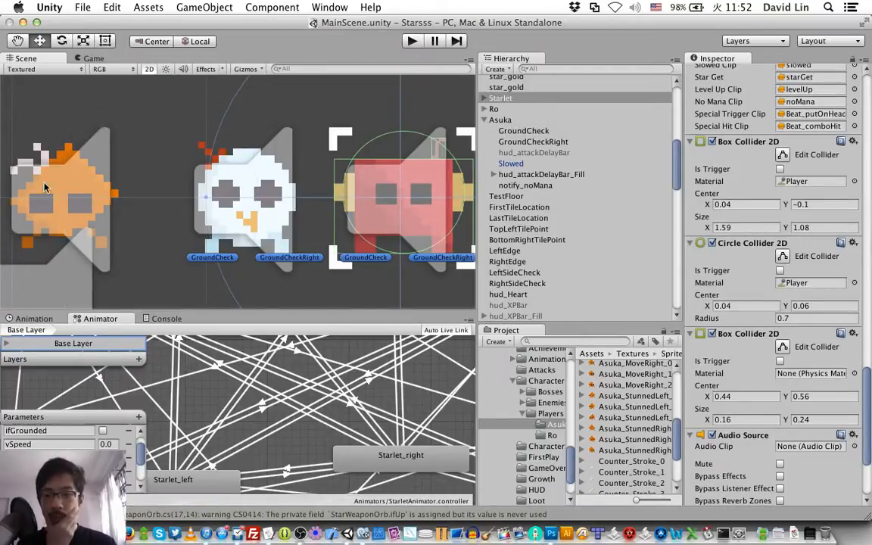
{"action": "left_click", "coordinate": [62, 154]}
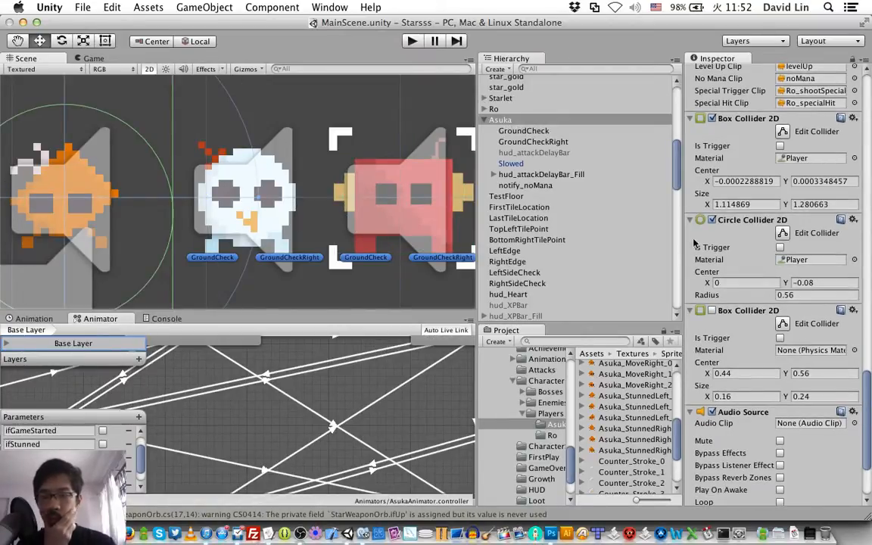
{"action": "left_click", "coordinate": [852, 219]}
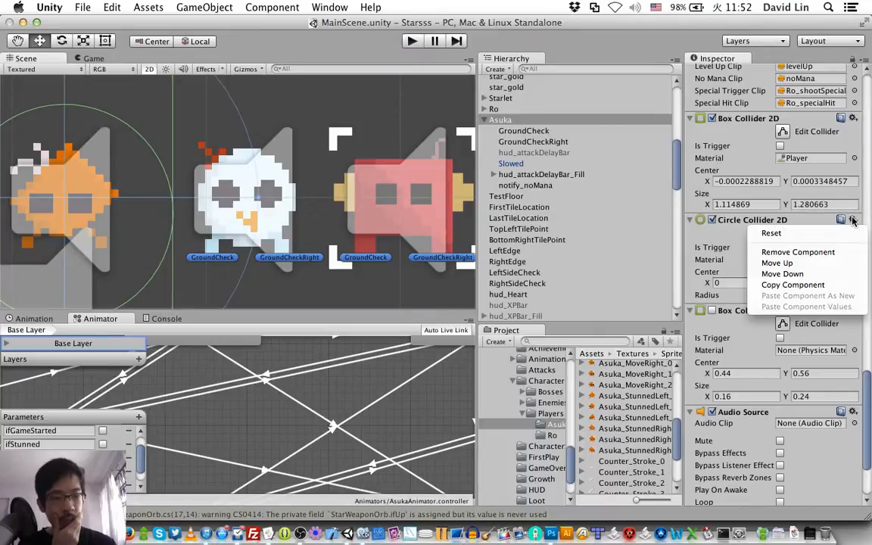
{"action": "left_click", "coordinate": [827, 255]}
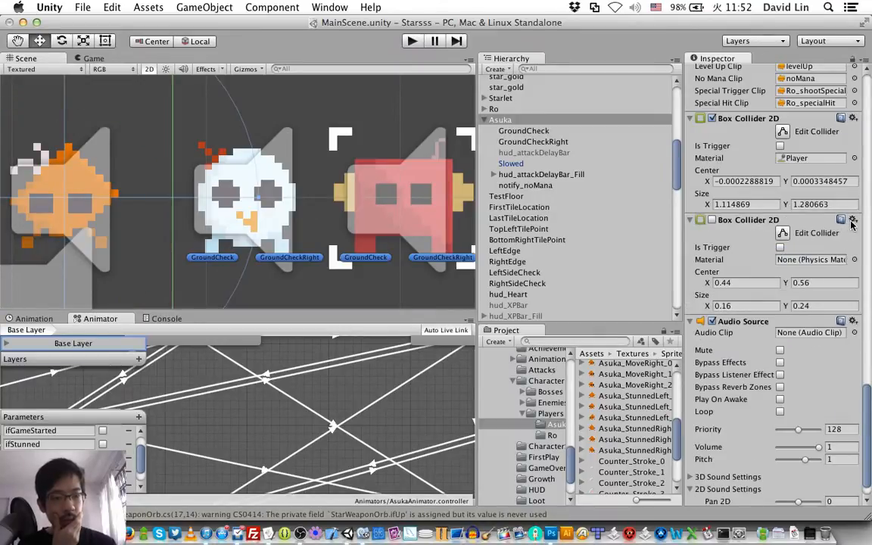
{"action": "left_click", "coordinate": [853, 220]}
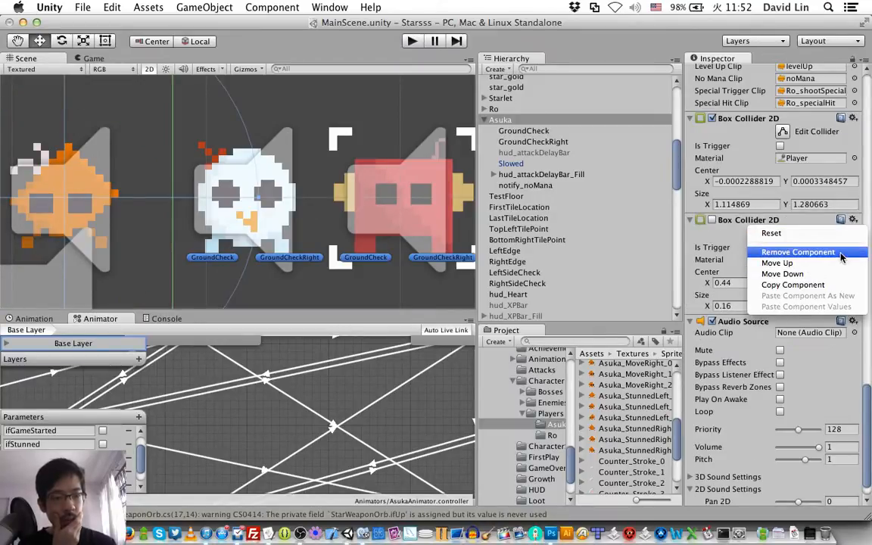
{"action": "left_click", "coordinate": [797, 252]}
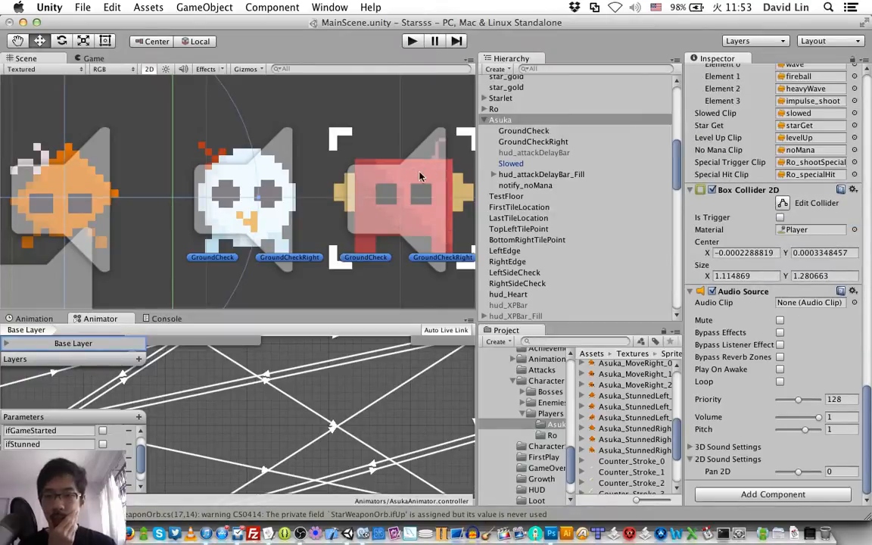
Step: Add a new Circle Collider 2D component to the Asuka object
{"action": "left_click", "coordinate": [754, 494]}
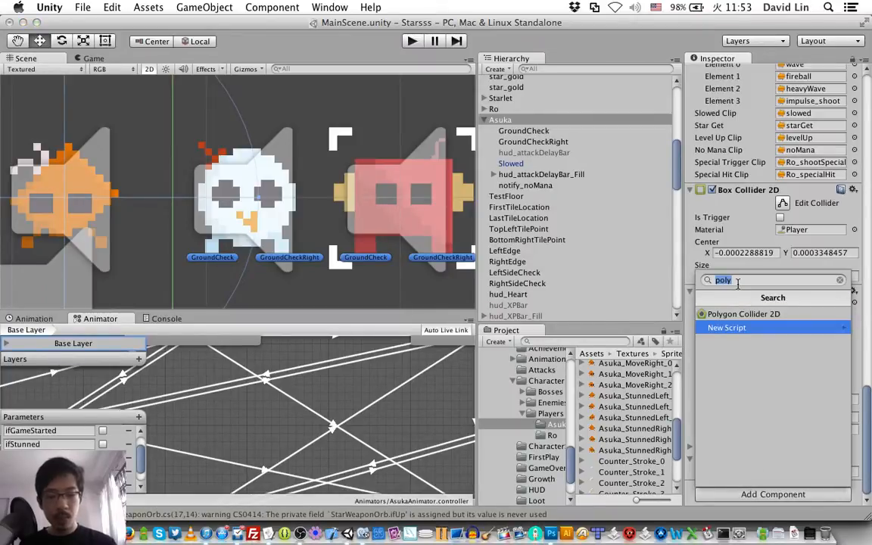
{"action": "type", "text": "circ"}
{"action": "key", "text": "Return"}
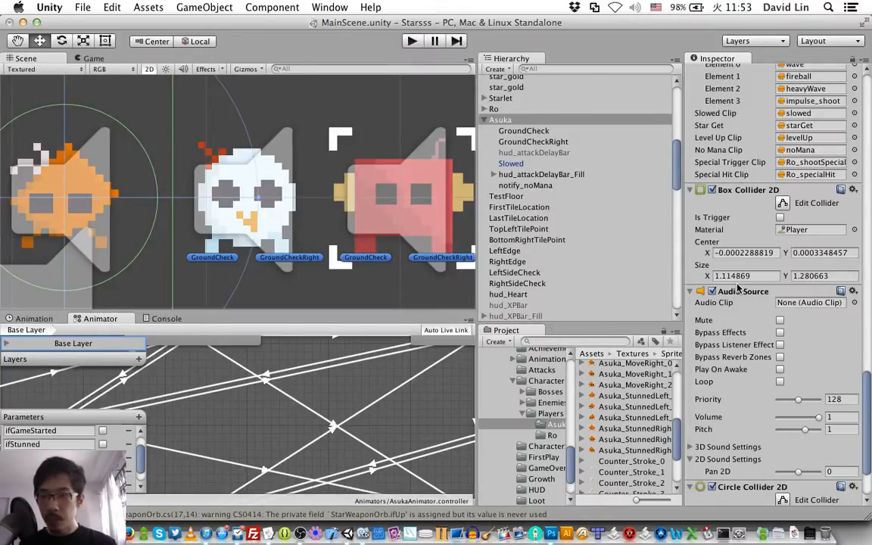
Step: Set the radius of Asuka's new circle collider to 0.32 and compare its fit with Ro's colliders
{"action": "left_click", "coordinate": [251, 159]}
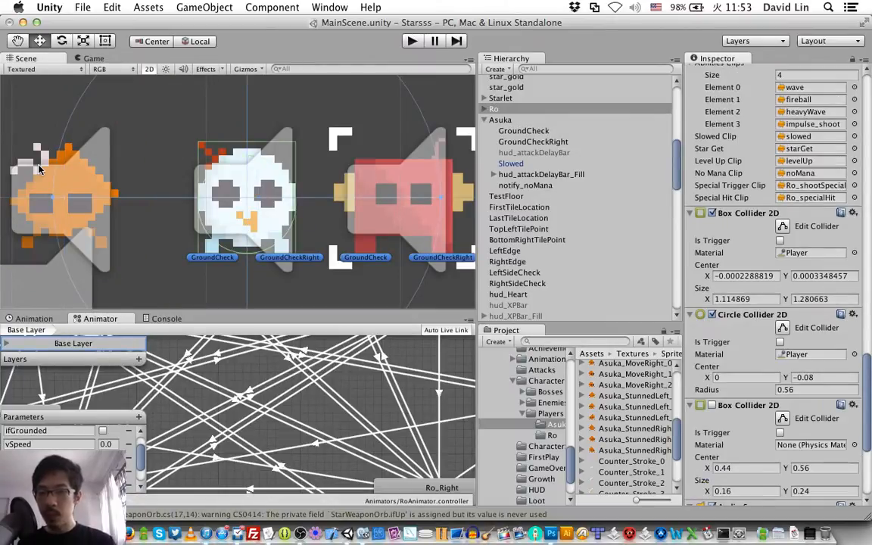
{"action": "left_click", "coordinate": [39, 167]}
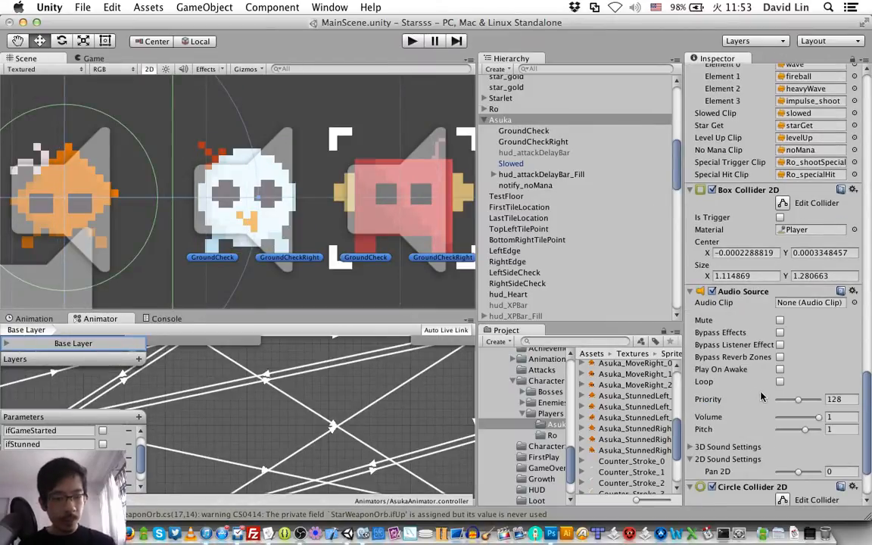
{"action": "scroll", "coordinate": [750, 393], "scroll_direction": "down", "scroll_amount": 3}
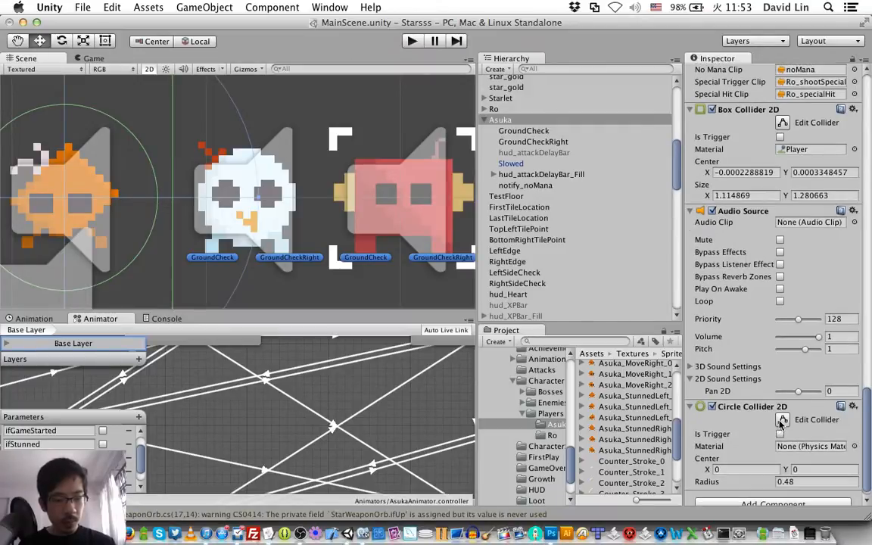
{"action": "left_click", "coordinate": [783, 421]}
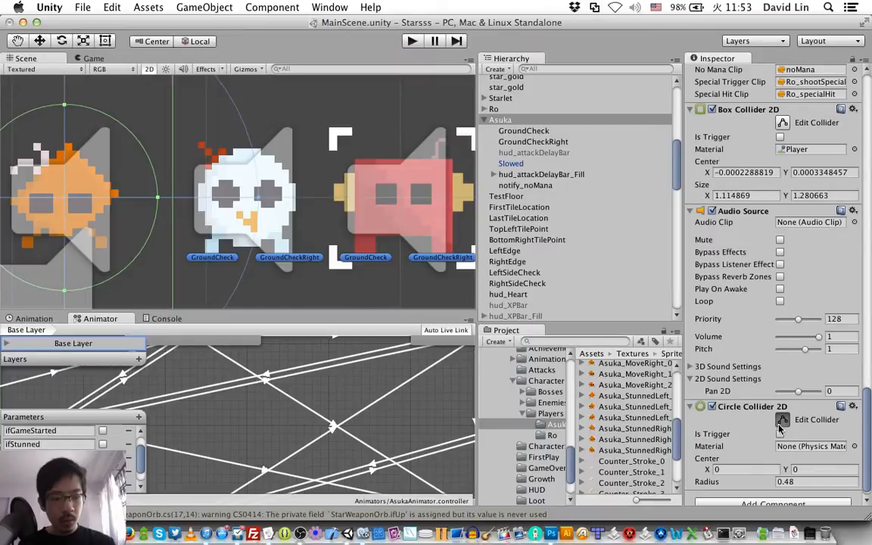
{"action": "left_click", "coordinate": [800, 482]}
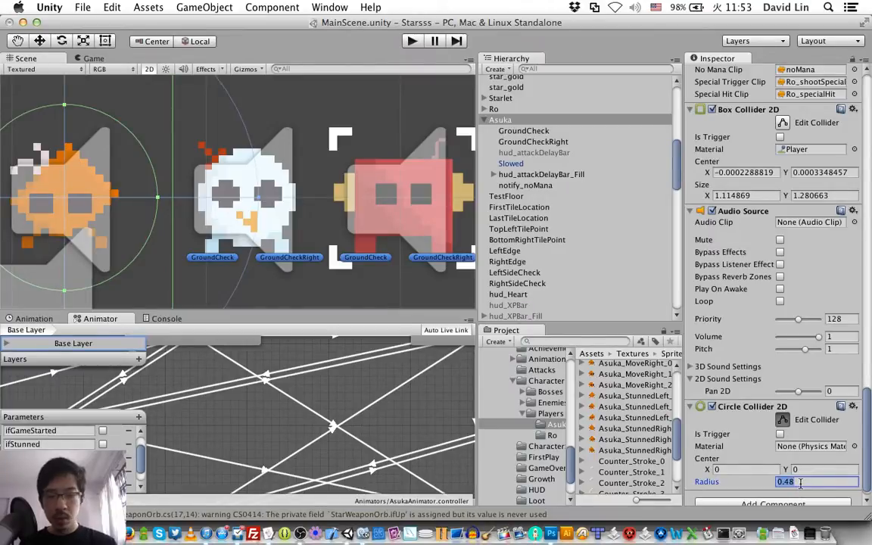
{"action": "type", "text": "0.32"}
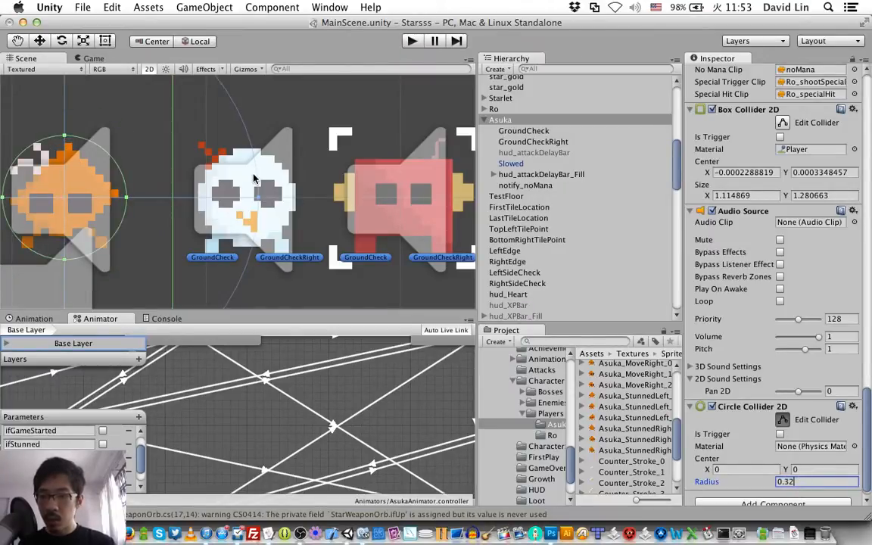
{"action": "left_click", "coordinate": [229, 159]}
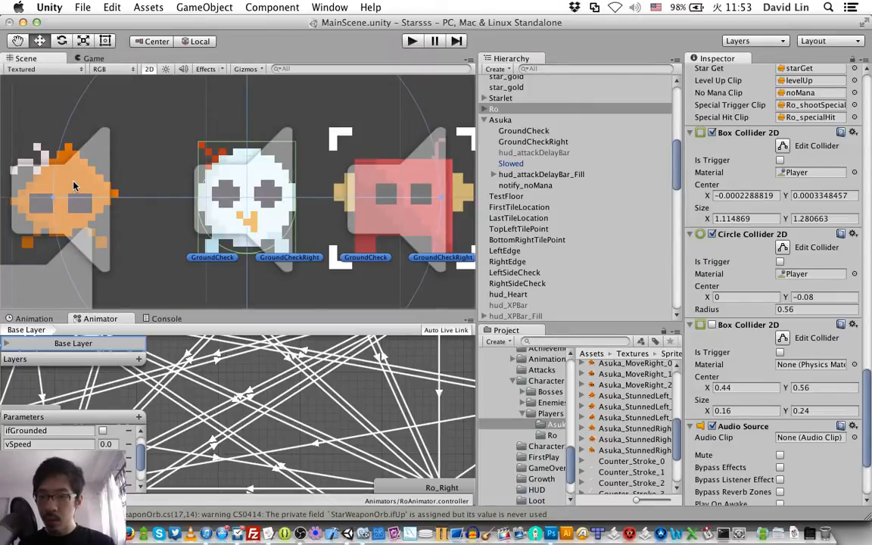
Step: Refine the radius of Asuka's circle collider by trying 0.24 and 0.28, settle on 0.26, and compare it with Ro's
{"action": "left_click", "coordinate": [74, 185]}
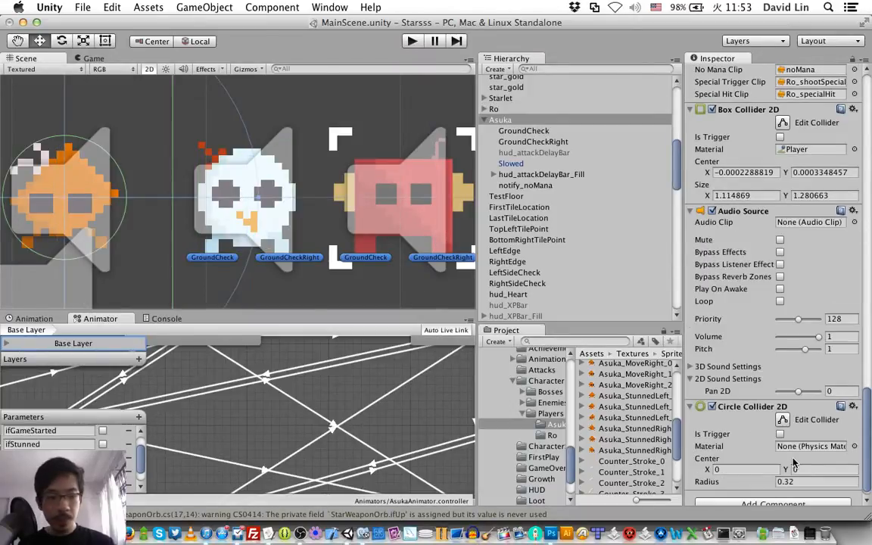
{"action": "left_click", "coordinate": [806, 478]}
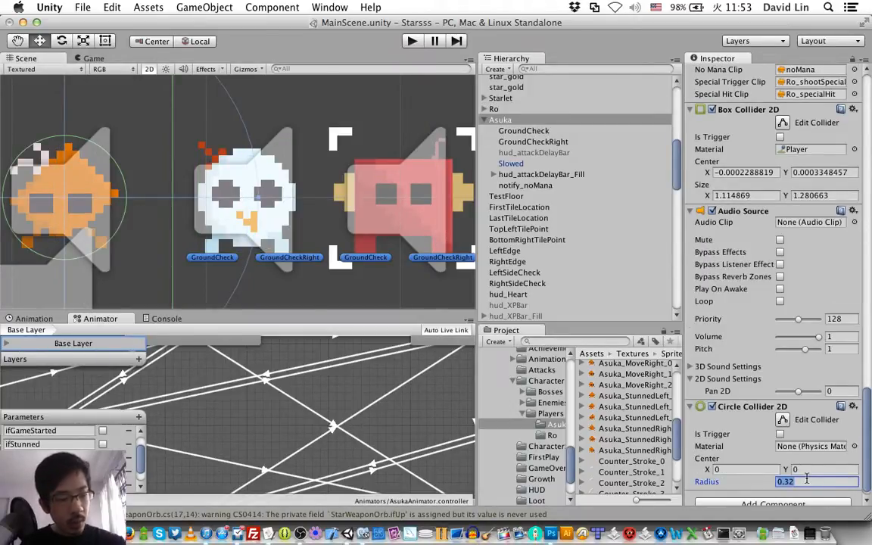
{"action": "left_click", "coordinate": [807, 479]}
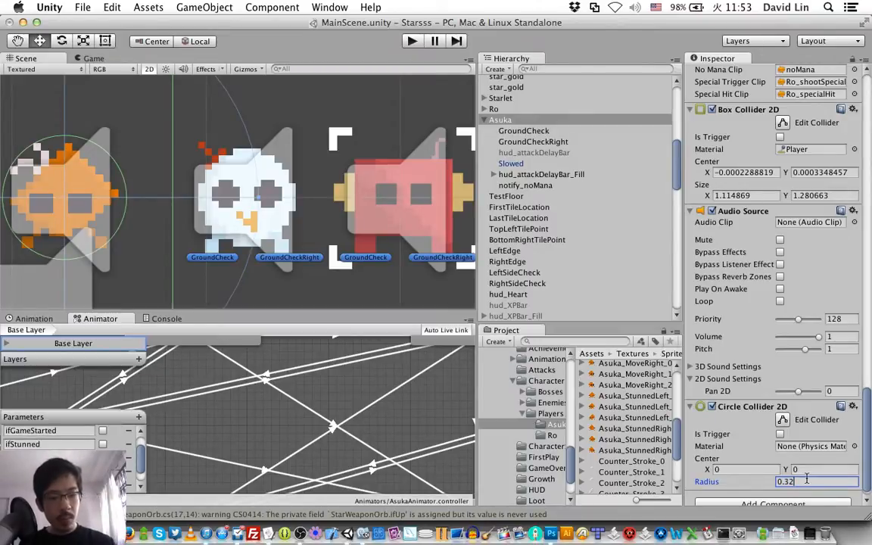
{"action": "key", "text": "BackSpace"}
{"action": "key", "text": "BackSpace"}
{"action": "type", "text": "24"}
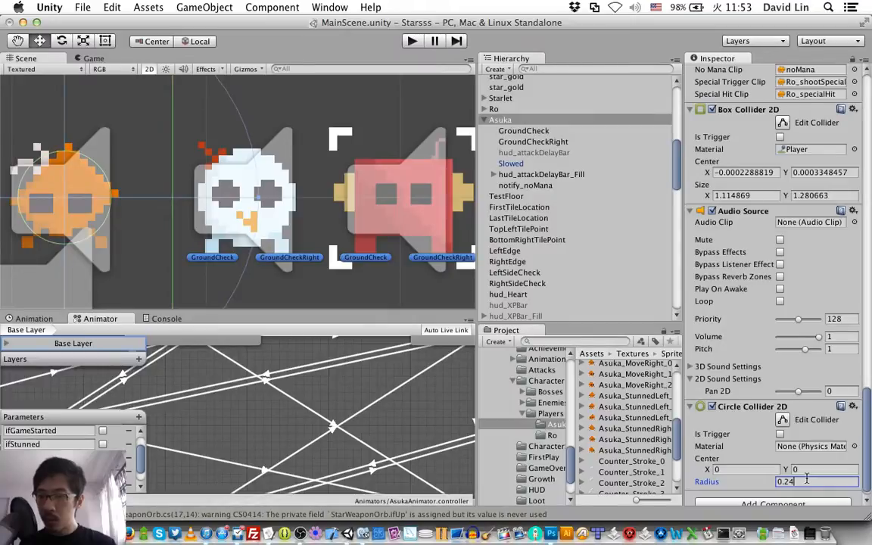
{"action": "key", "text": "BackSpace"}
{"action": "type", "text": "8"}
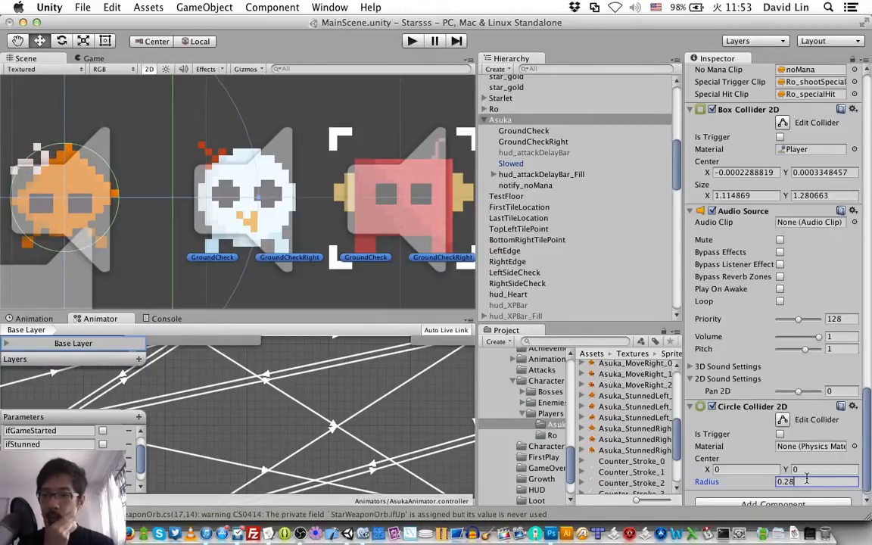
{"action": "key", "text": "BackSpace"}
{"action": "type", "text": "6"}
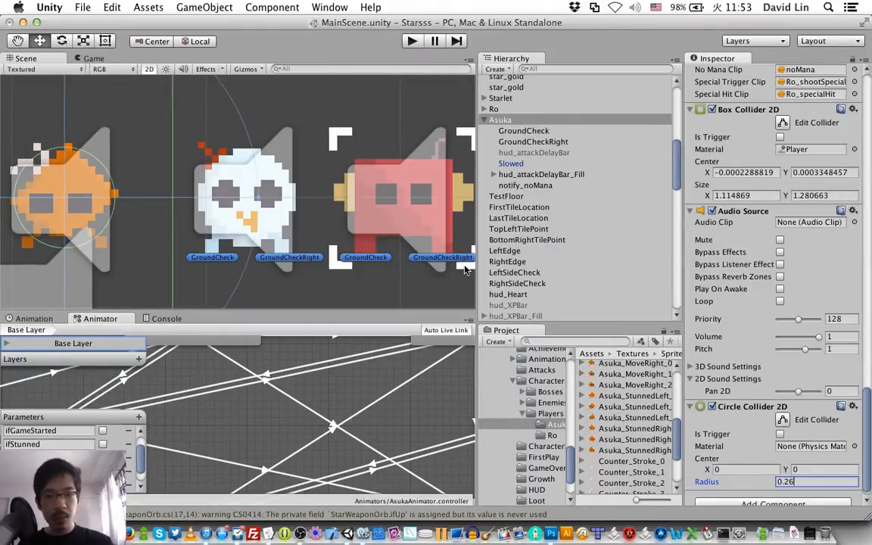
{"action": "left_click", "coordinate": [236, 157]}
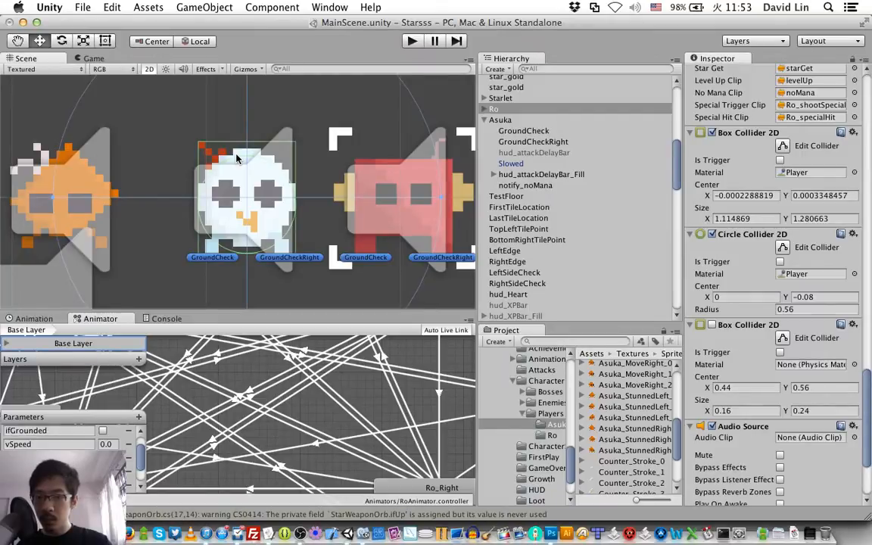
Step: Add a second Box Collider 2D component to the Asuka object
{"action": "left_click", "coordinate": [76, 177]}
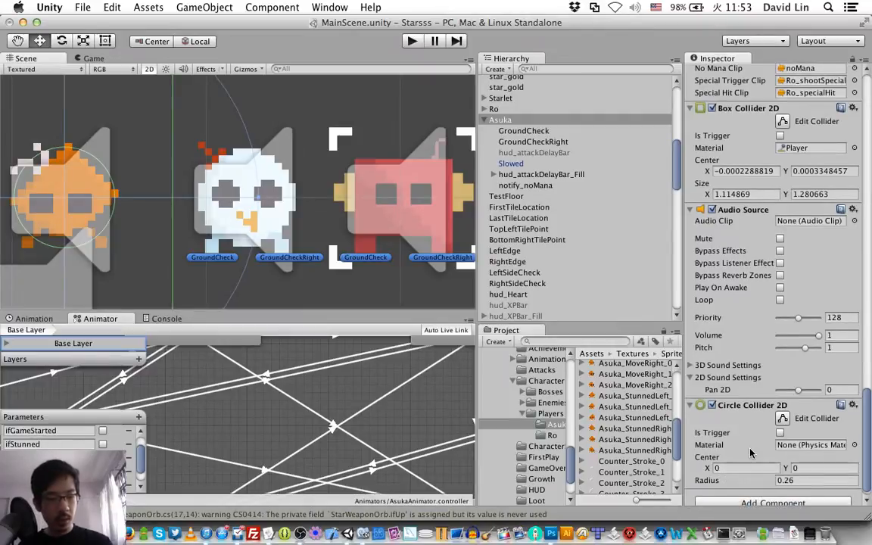
{"action": "scroll", "coordinate": [757, 484], "scroll_direction": "down", "scroll_amount": 1}
{"action": "left_click", "coordinate": [750, 496]}
{"action": "type", "text": "box"}
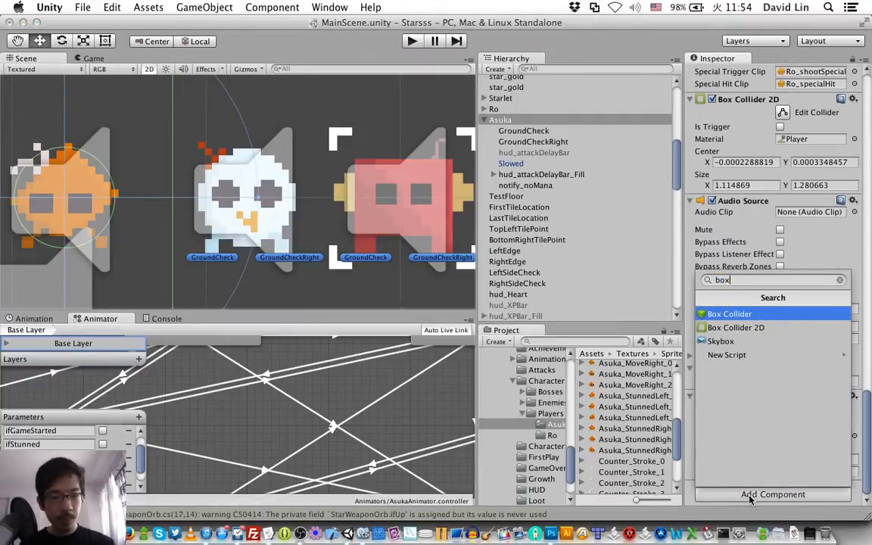
{"action": "key", "text": "Down"}
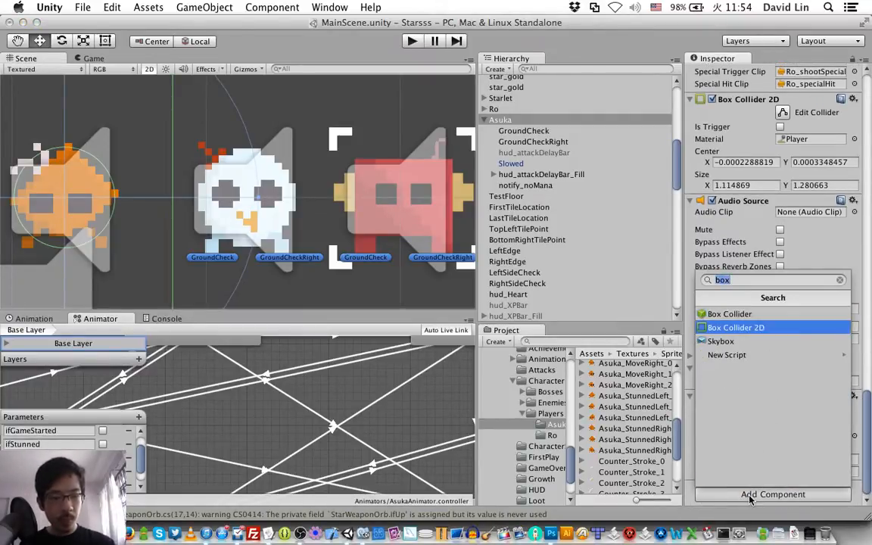
{"action": "key", "text": "Return"}
Step: Set the size of Asuka's newly added box collider to 0.48 in both X and Y
{"action": "scroll", "coordinate": [757, 485], "scroll_direction": "down", "scroll_amount": 1}
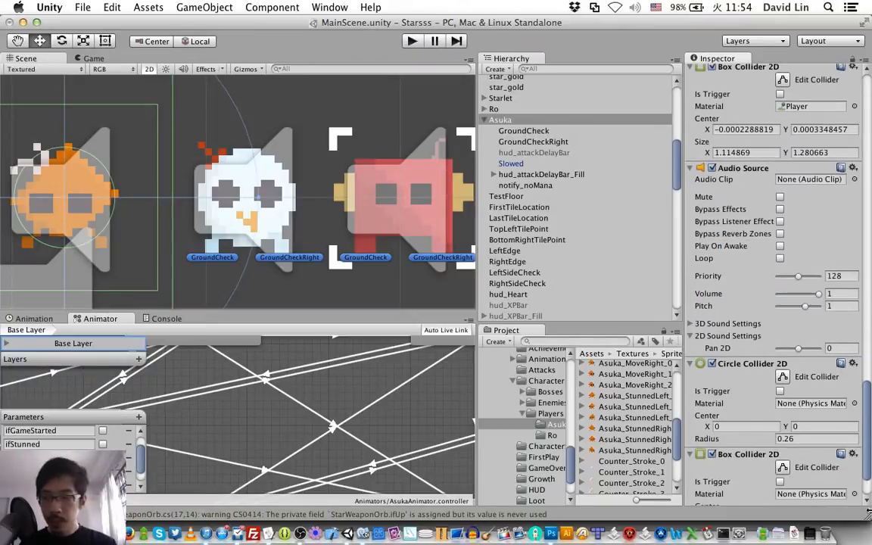
{"action": "scroll", "coordinate": [783, 439], "scroll_direction": "down", "scroll_amount": 3}
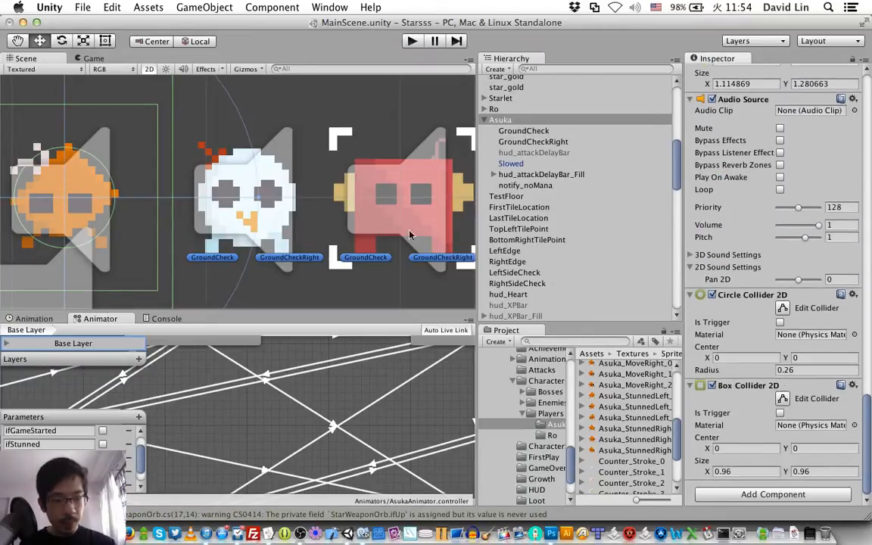
{"action": "middle_click_drag", "start_coordinate": [199, 194], "coordinate": [376, 217]}
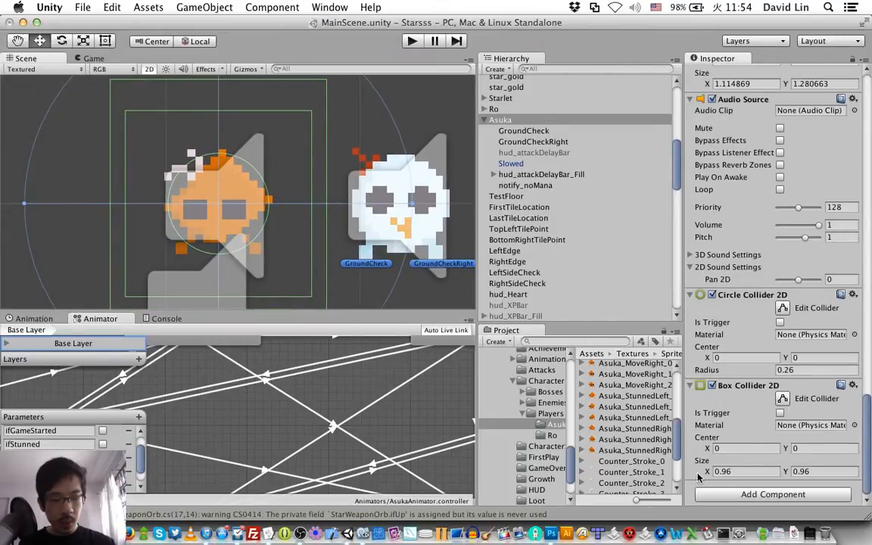
{"action": "left_click", "coordinate": [725, 472]}
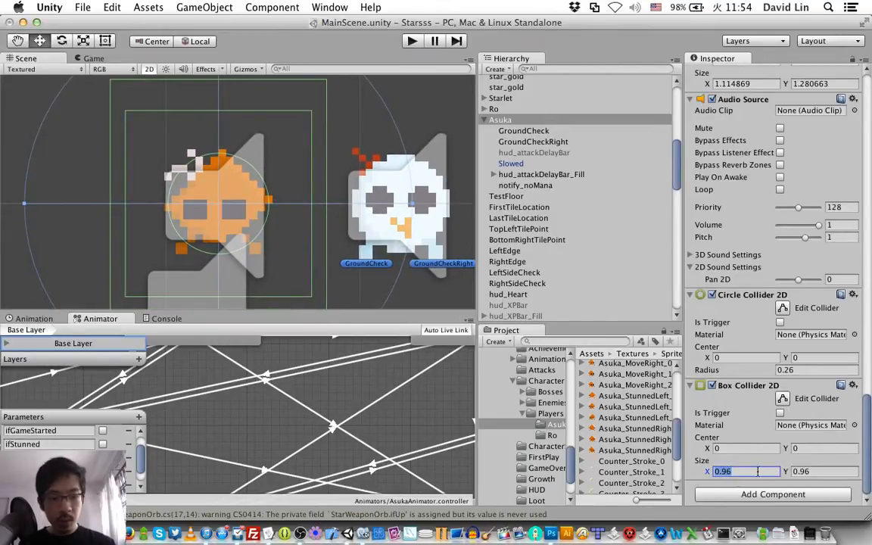
{"action": "type", "text": "0.48"}
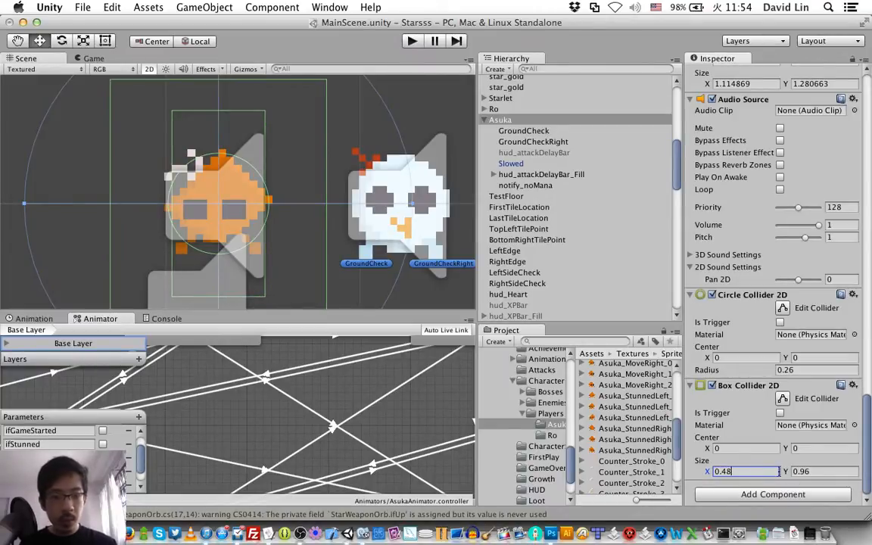
{"action": "left_click", "coordinate": [807, 471]}
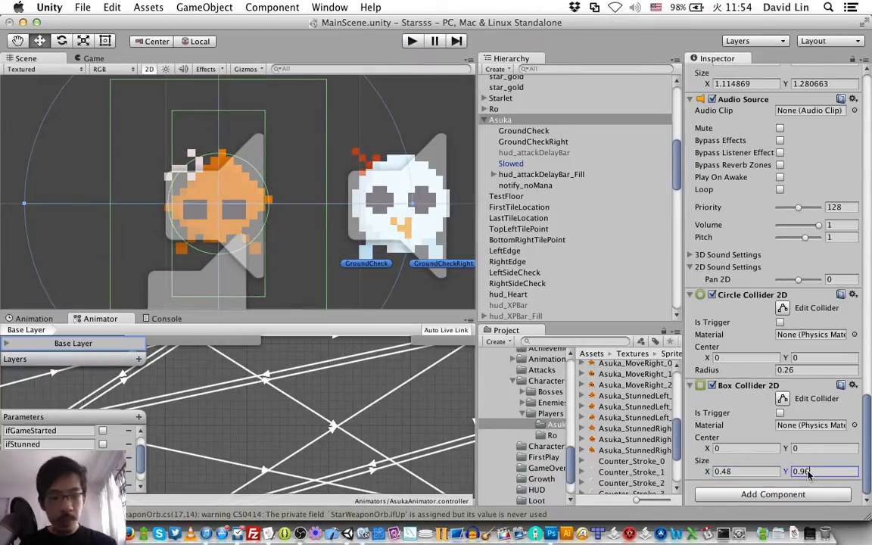
{"action": "type", "text": "0.48"}
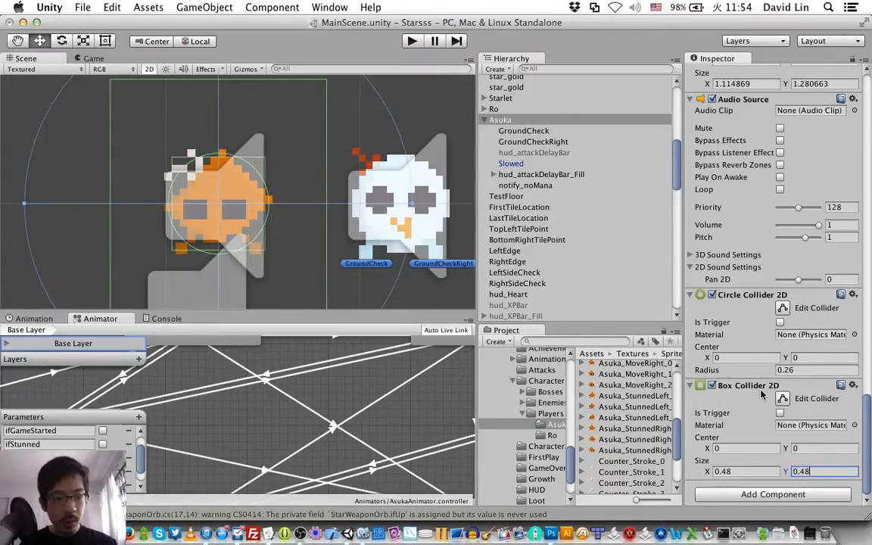
Step: Look through Asuka's child objects and check where her ground checks sit relative to the sprite and Ro
{"action": "left_click", "coordinate": [545, 132]}
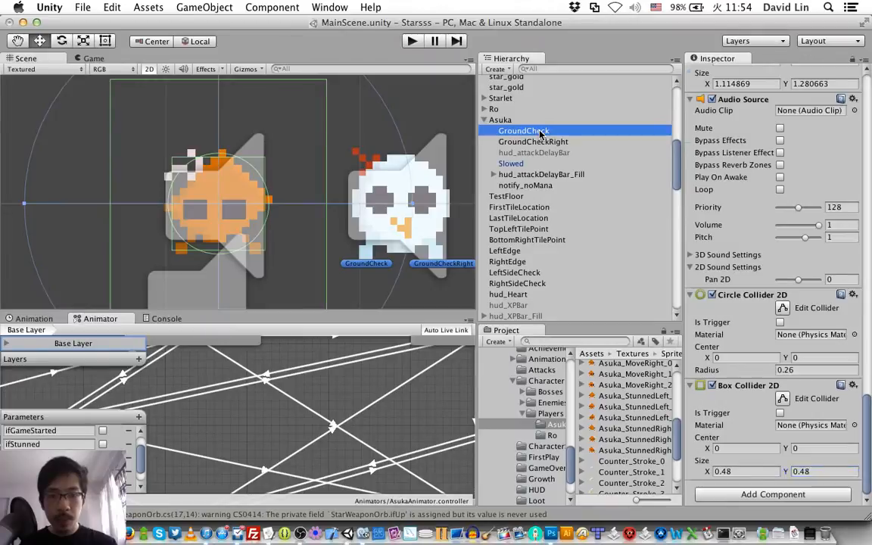
{"action": "left_click", "coordinate": [529, 142]}
{"action": "left_click", "coordinate": [532, 163]}
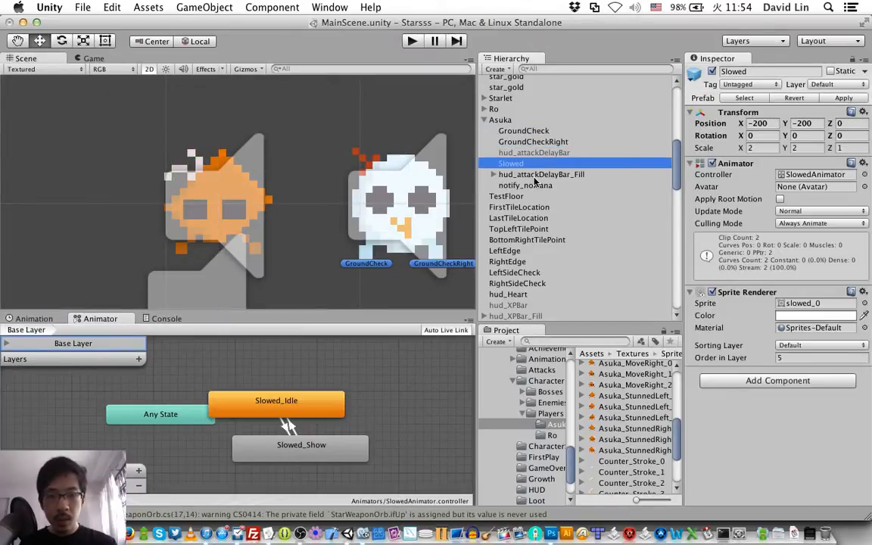
{"action": "left_click", "coordinate": [535, 175]}
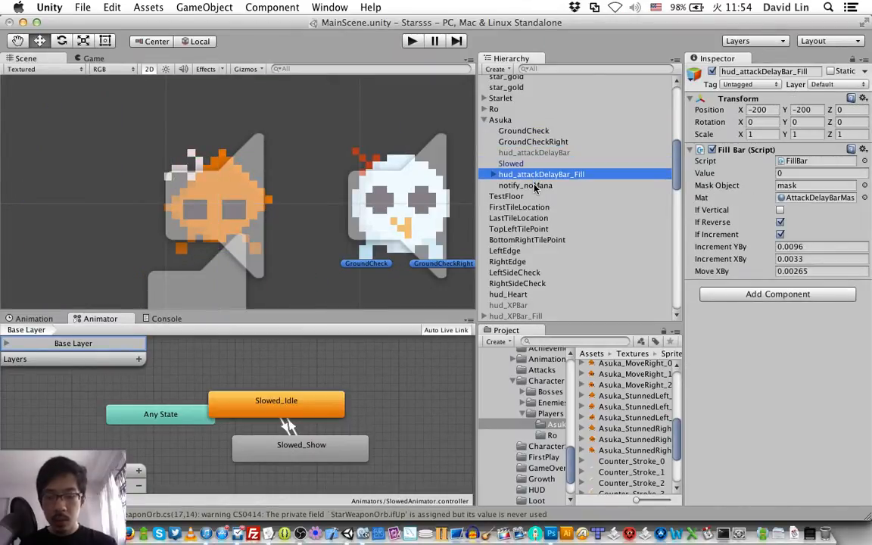
{"action": "left_click", "coordinate": [535, 186]}
{"action": "left_click", "coordinate": [525, 121]}
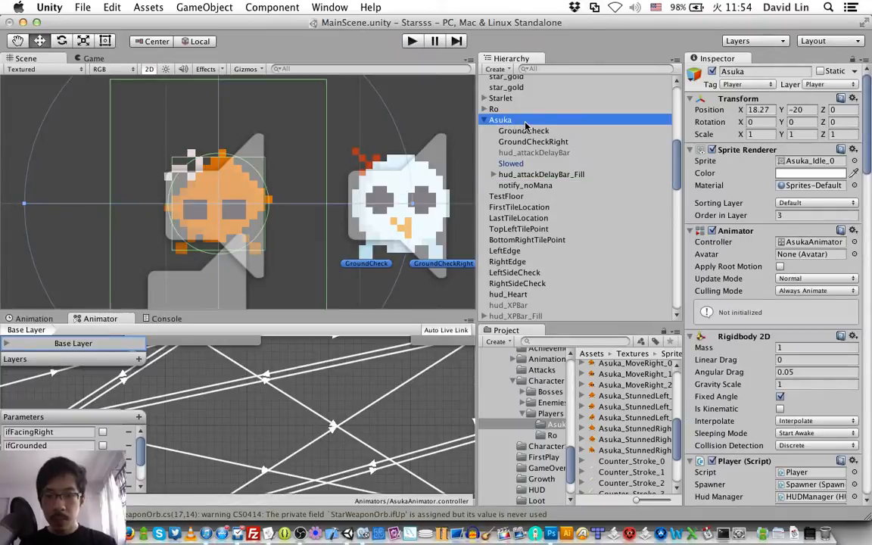
{"action": "scroll", "coordinate": [270, 210], "scroll_direction": "down", "scroll_amount": 3}
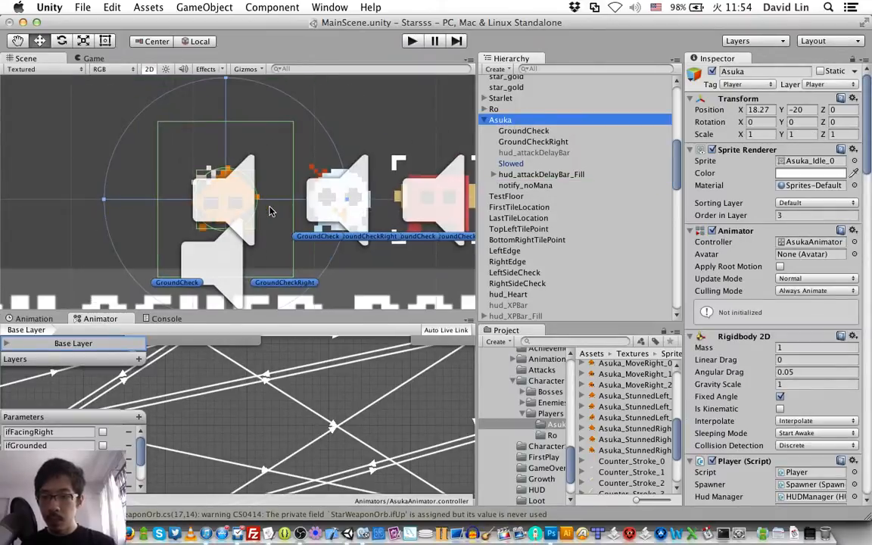
{"action": "scroll", "coordinate": [270, 210], "scroll_direction": "up", "scroll_amount": 3}
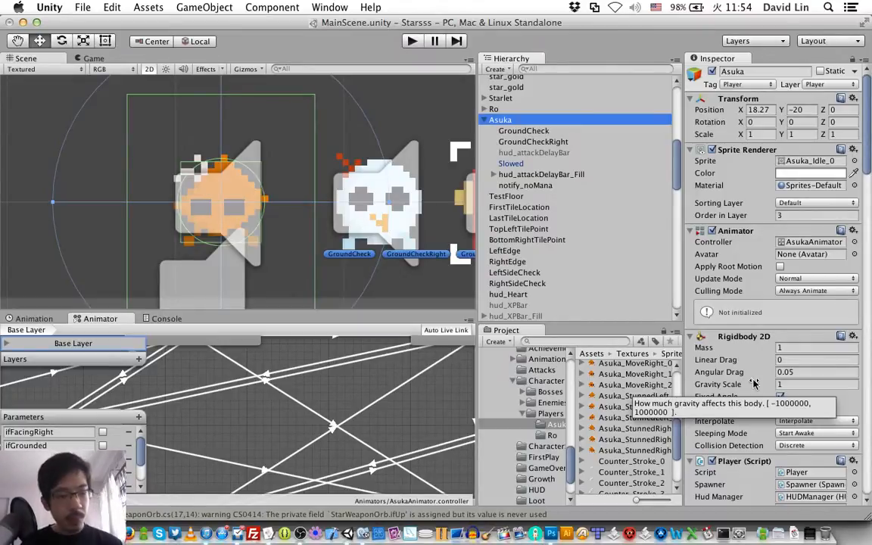
Step: Collapse Asuka's Player script and compare the arrangement of her collider components with Ro's
{"action": "scroll", "coordinate": [752, 384], "scroll_direction": "down", "scroll_amount": 5}
{"action": "scroll", "coordinate": [750, 385], "scroll_direction": "down", "scroll_amount": 4}
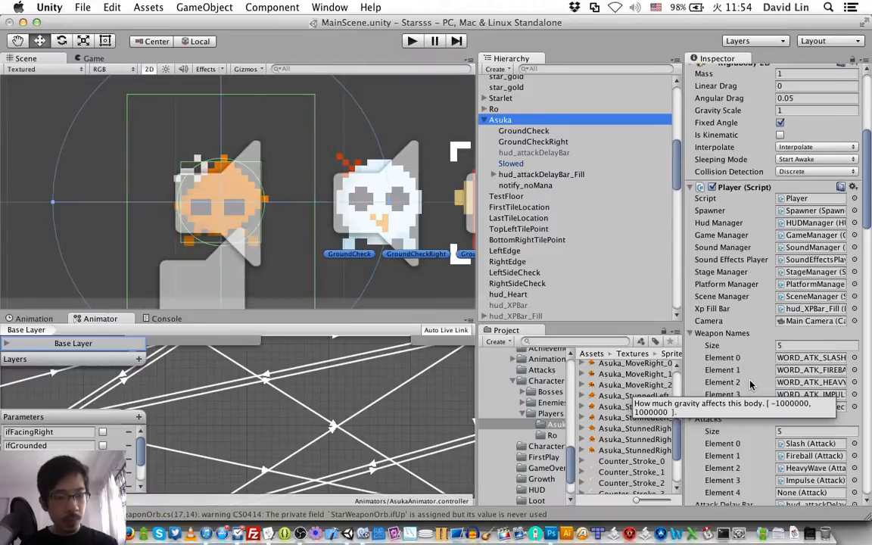
{"action": "left_click", "coordinate": [690, 188]}
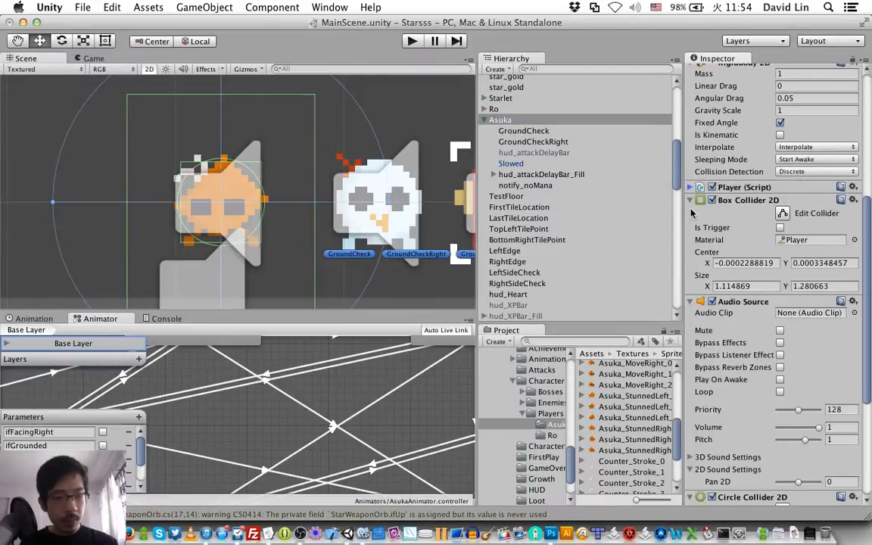
{"action": "scroll", "coordinate": [707, 266], "scroll_direction": "down", "scroll_amount": 8}
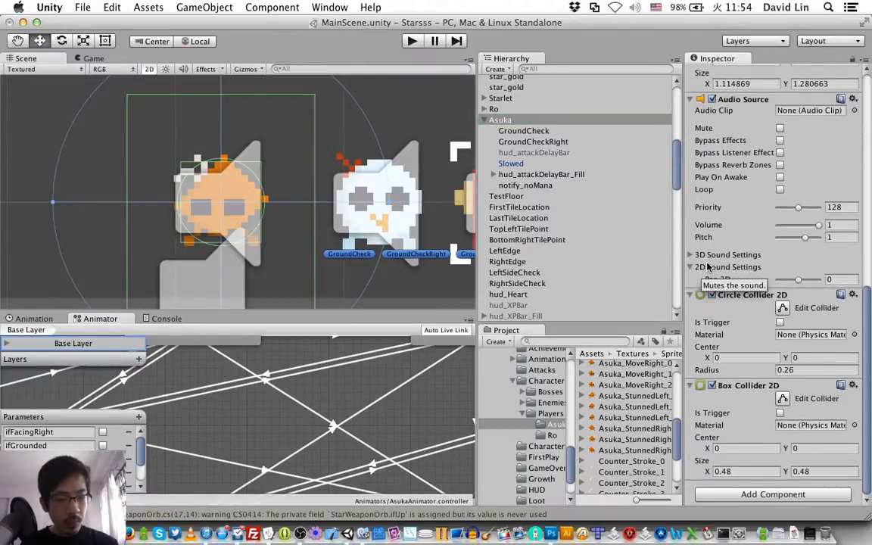
{"action": "scroll", "coordinate": [707, 267], "scroll_direction": "up", "scroll_amount": 6}
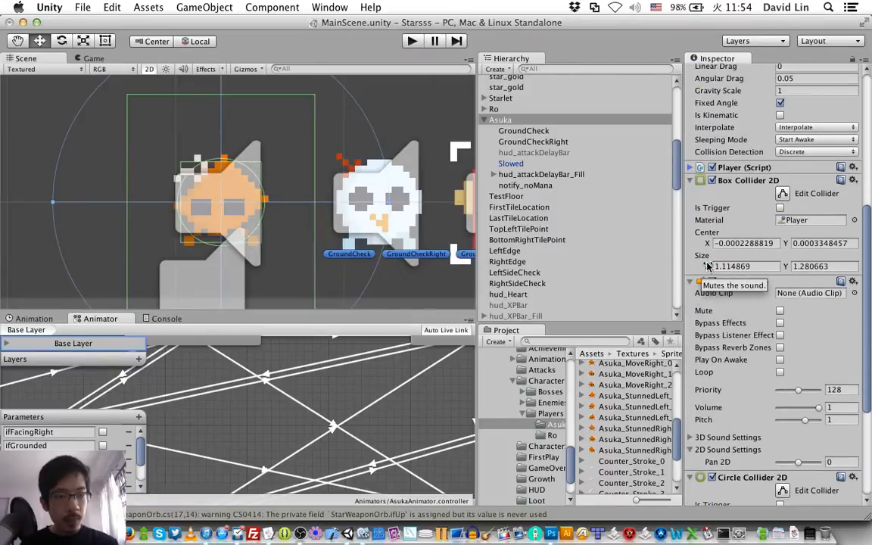
{"action": "scroll", "coordinate": [708, 267], "scroll_direction": "down", "scroll_amount": 6}
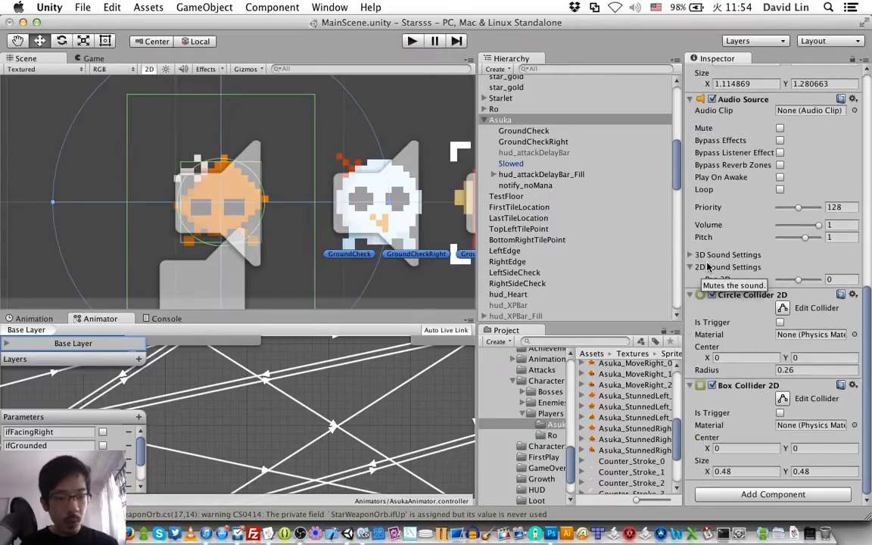
{"action": "left_click", "coordinate": [380, 171]}
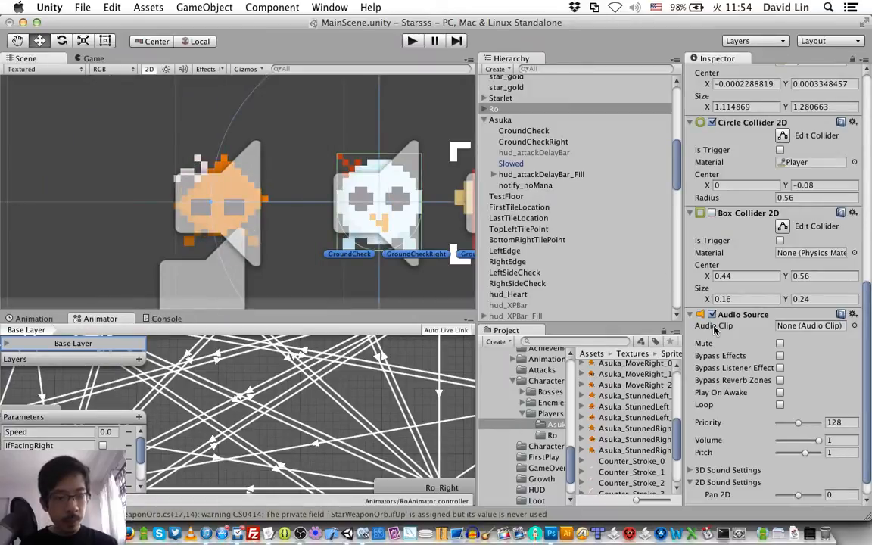
{"action": "scroll", "coordinate": [714, 330], "scroll_direction": "up", "scroll_amount": 5}
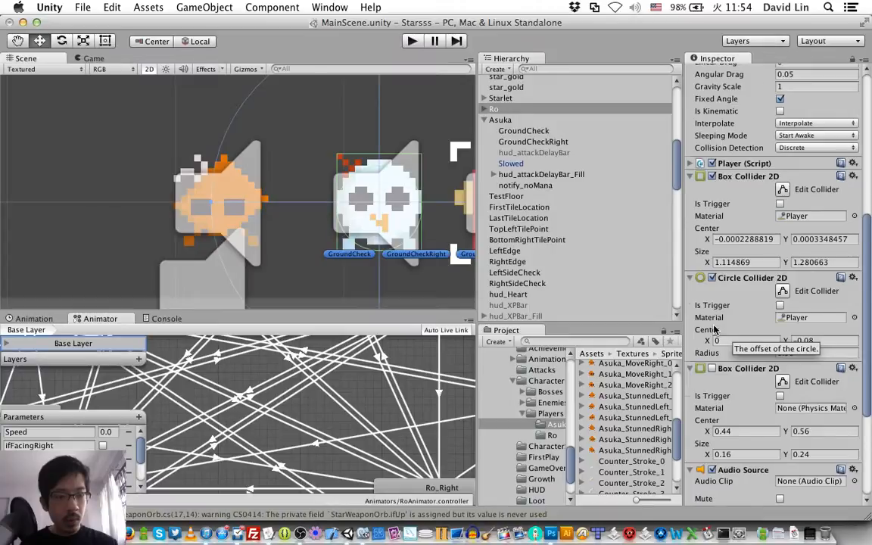
{"action": "scroll", "coordinate": [714, 330], "scroll_direction": "down", "scroll_amount": 2}
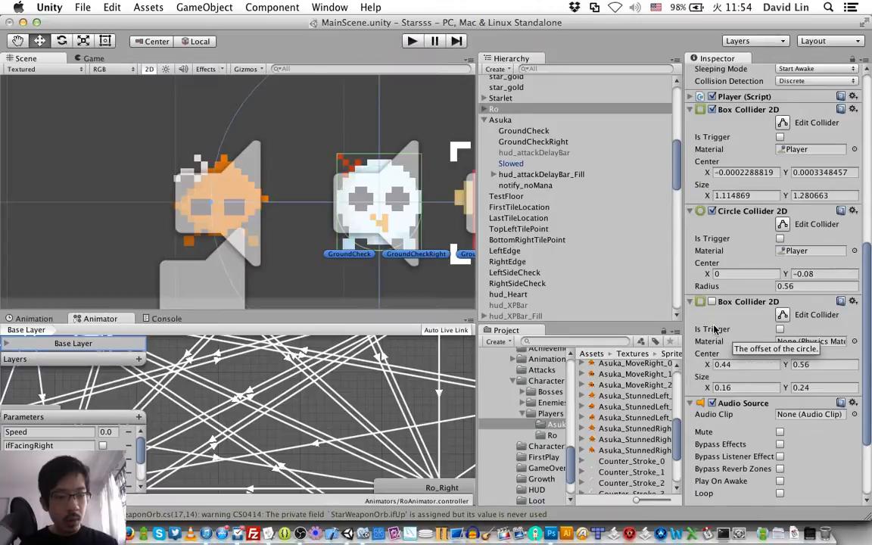
Step: Remove the second Box Collider 2D, the one sized 0.48 by 0.48, from the Asuka object
{"action": "left_click", "coordinate": [520, 124]}
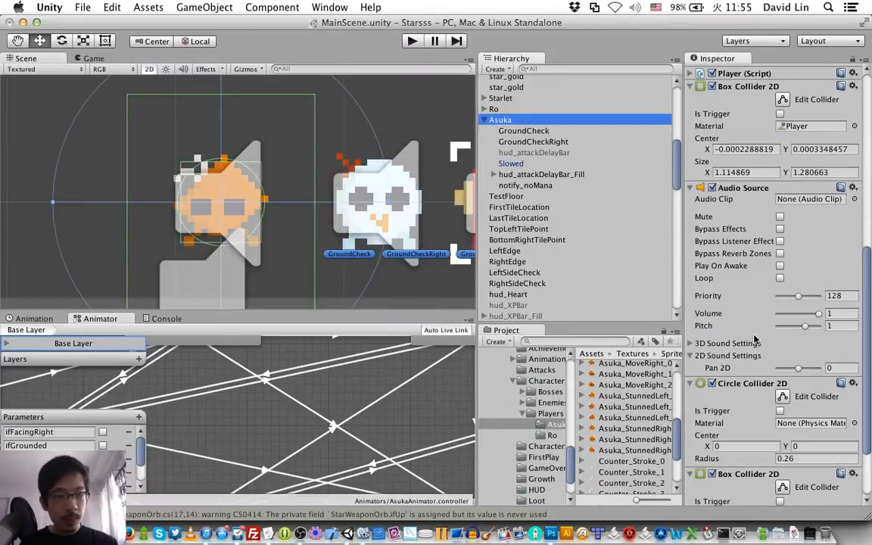
{"action": "scroll", "coordinate": [755, 347], "scroll_direction": "down", "scroll_amount": 1}
{"action": "scroll", "coordinate": [755, 346], "scroll_direction": "down", "scroll_amount": 1}
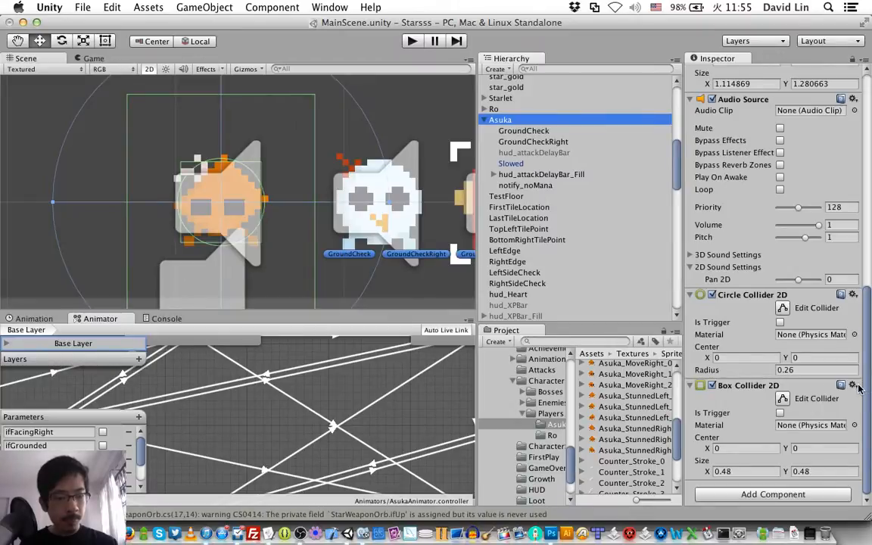
{"action": "left_click", "coordinate": [854, 386]}
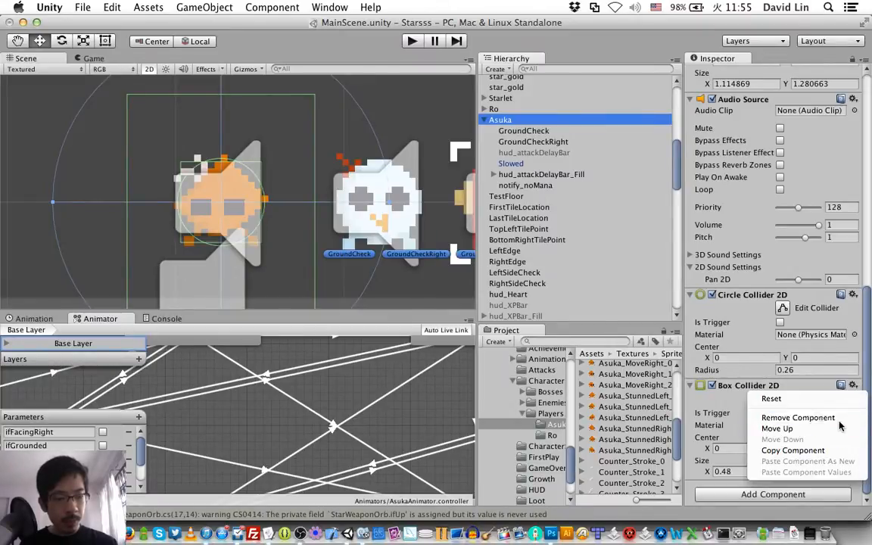
{"action": "left_click", "coordinate": [765, 378]}
{"action": "scroll", "coordinate": [712, 343], "scroll_direction": "up", "scroll_amount": 4}
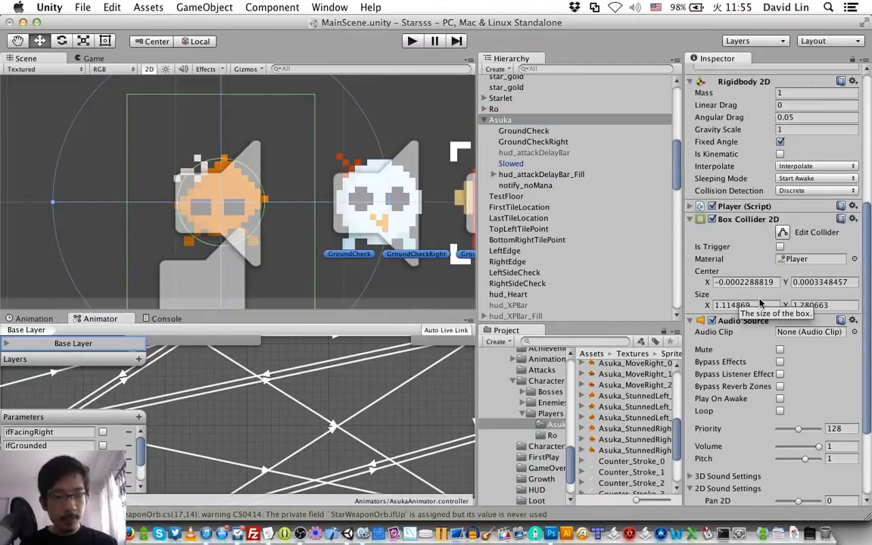
Step: Check Ro's collider setup and try a size of 0.48 in X and Y on Asuka's original box collider
{"action": "left_click", "coordinate": [365, 165]}
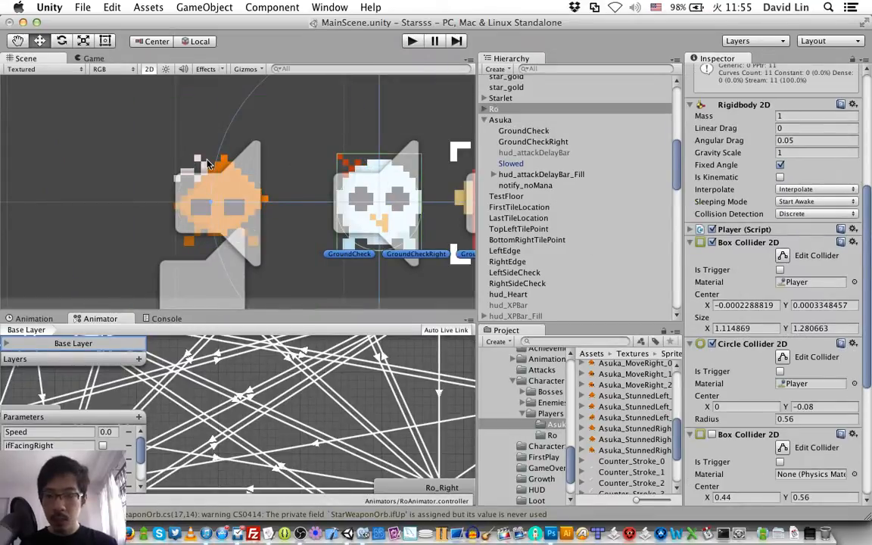
{"action": "left_click", "coordinate": [208, 163]}
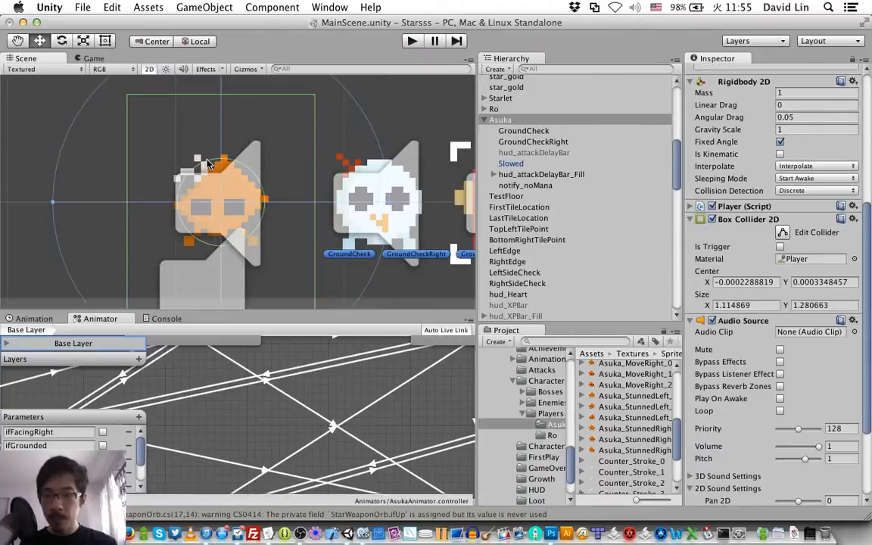
{"action": "left_click", "coordinate": [757, 305]}
{"action": "type", "text": "0.48"}
{"action": "key", "text": "Tab"}
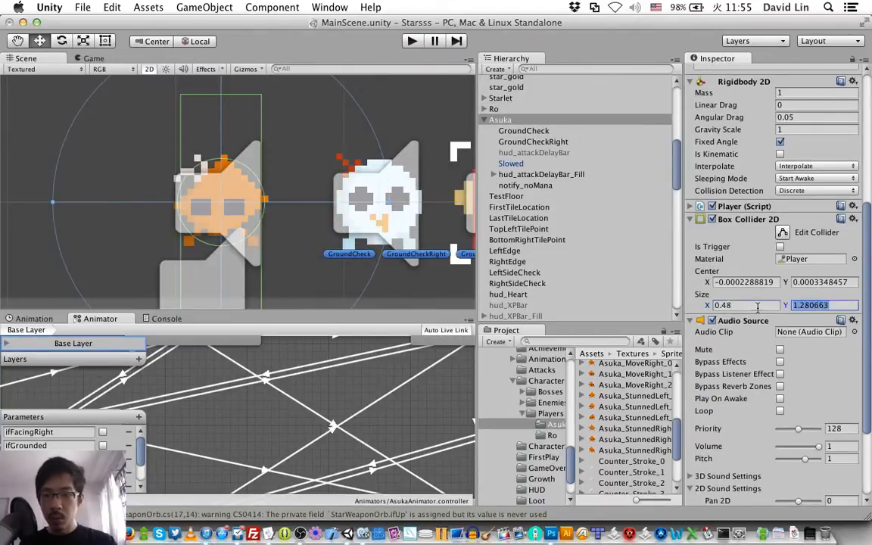
{"action": "type", "text": "0.48"}
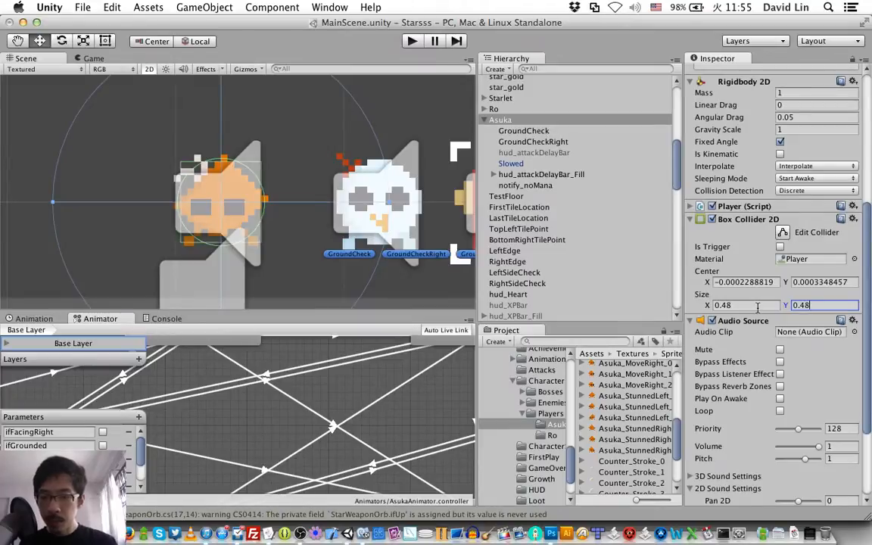
Step: Try a size of 0.5 in X and Y on Asuka's box collider and compare its fit with Ro's
{"action": "left_click", "coordinate": [760, 306]}
{"action": "type", "text": "0.5"}
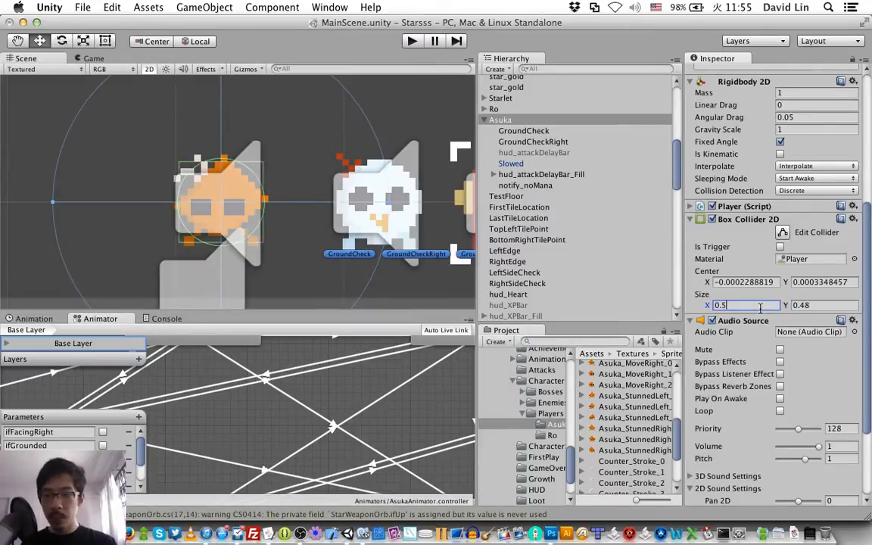
{"action": "key", "text": "Tab"}
{"action": "type", "text": "0.5"}
{"action": "key", "text": "Return"}
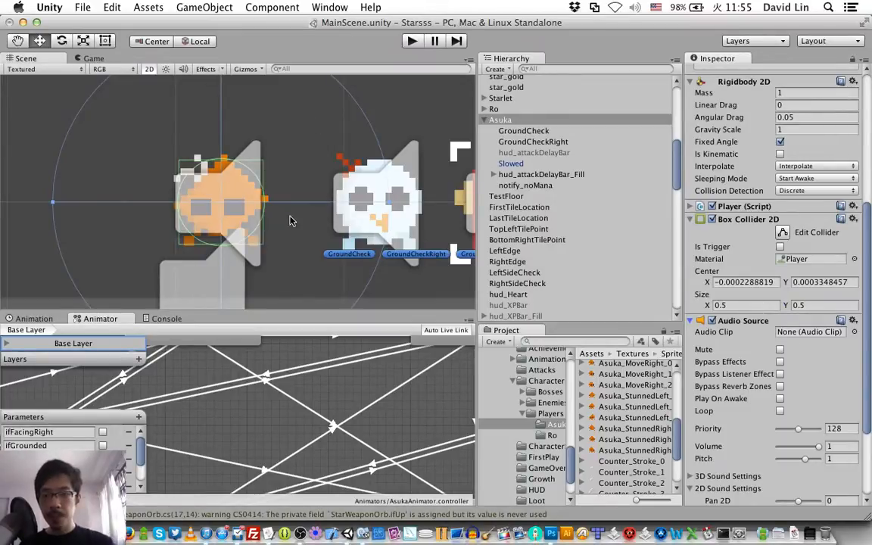
{"action": "scroll", "coordinate": [296, 223], "scroll_direction": "up", "scroll_amount": 4}
{"action": "scroll", "coordinate": [297, 225], "scroll_direction": "up", "scroll_amount": 1}
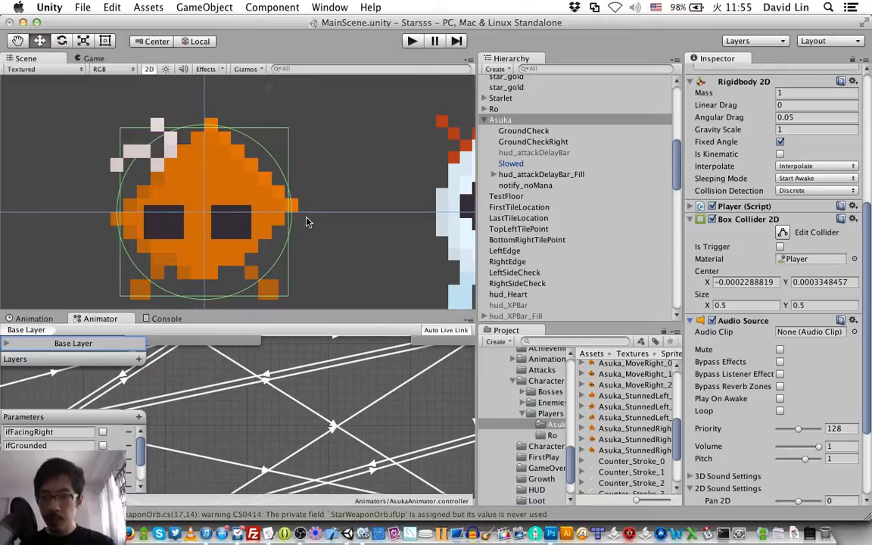
{"action": "middle_click_drag", "start_coordinate": [306, 219], "coordinate": [192, 172]}
{"action": "left_click", "coordinate": [374, 139]}
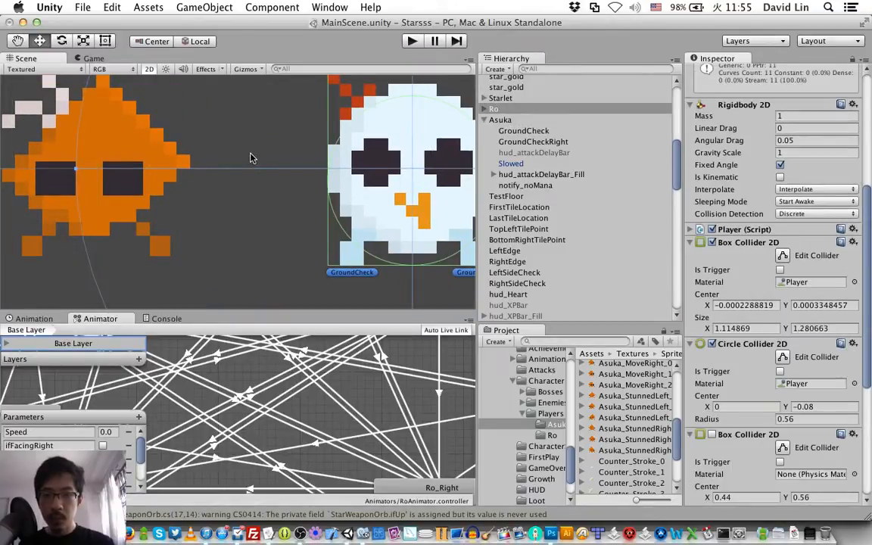
{"action": "middle_click_drag", "start_coordinate": [248, 161], "coordinate": [401, 195]}
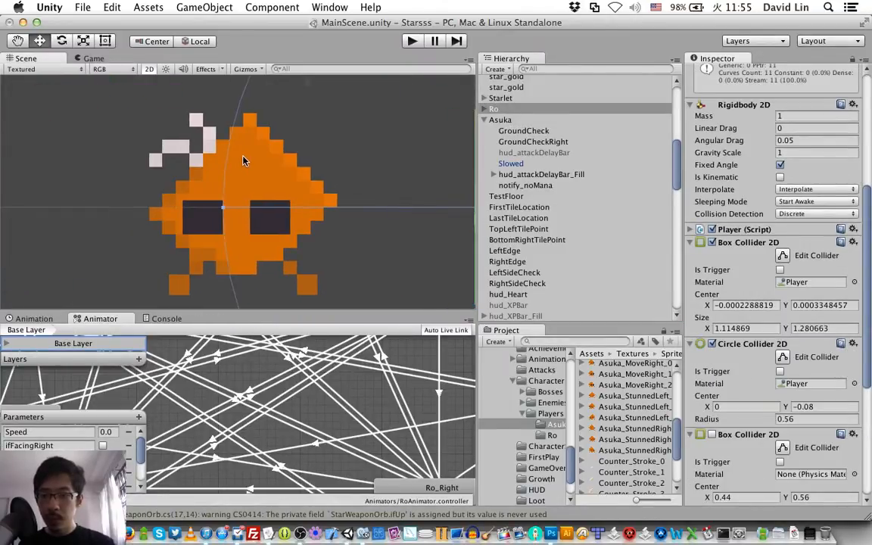
{"action": "left_click", "coordinate": [218, 139]}
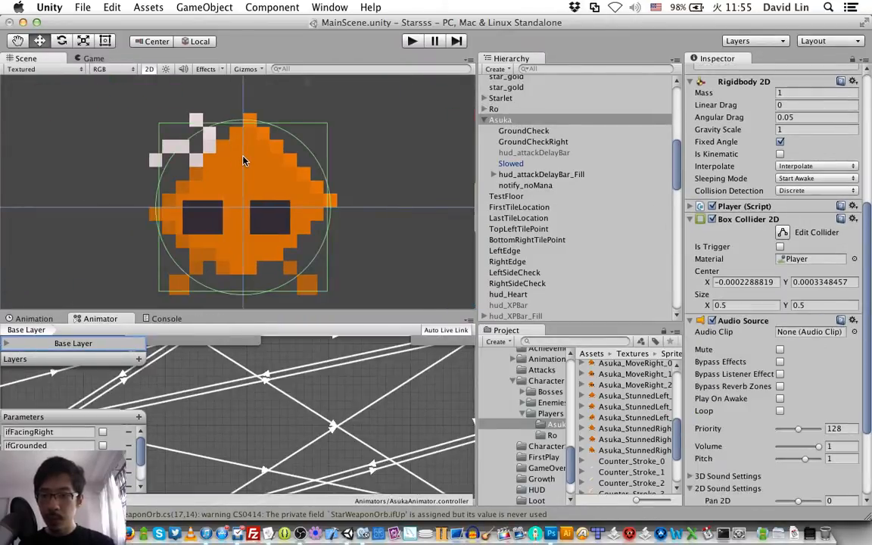
Step: Enlarge Asuka's box collider by trying 0.52 and settling on 0.54 in both X and Y
{"action": "left_click", "coordinate": [736, 305]}
{"action": "type", "text": "0.52"}
{"action": "key", "text": "Tab"}
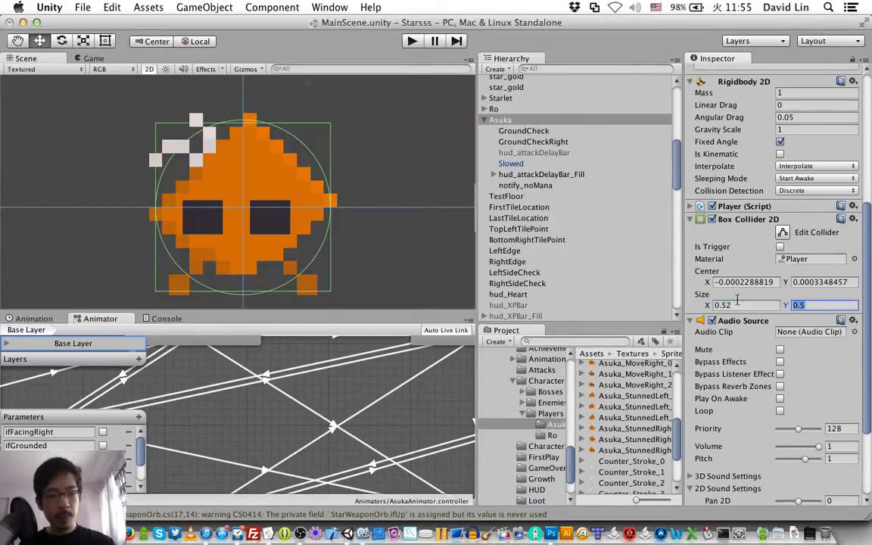
{"action": "type", "text": "0.52"}
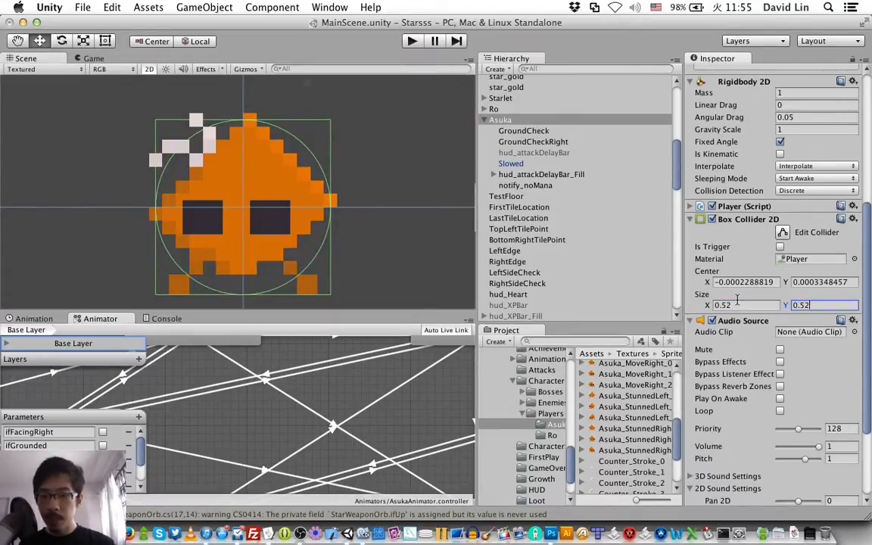
{"action": "left_click", "coordinate": [736, 302]}
{"action": "type", "text": "0.5"}
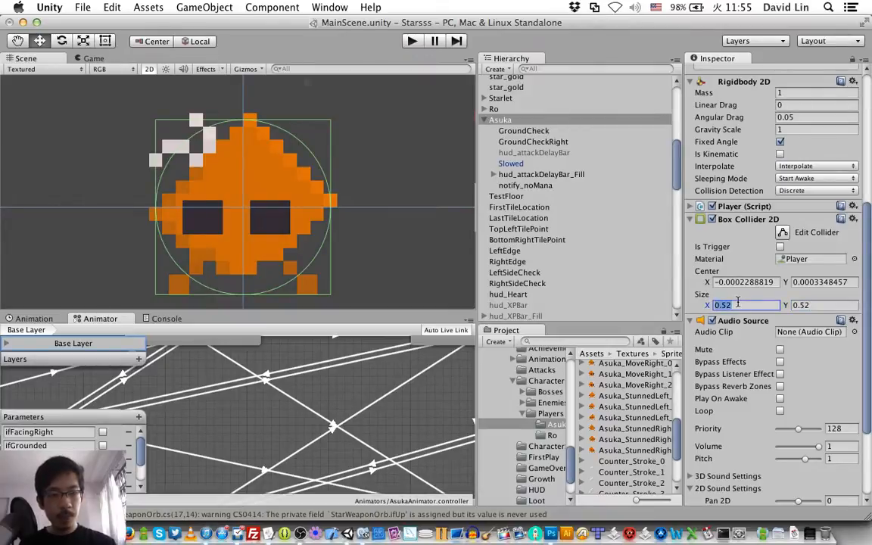
{"action": "type", "text": "4"}
{"action": "key", "text": "Tab"}
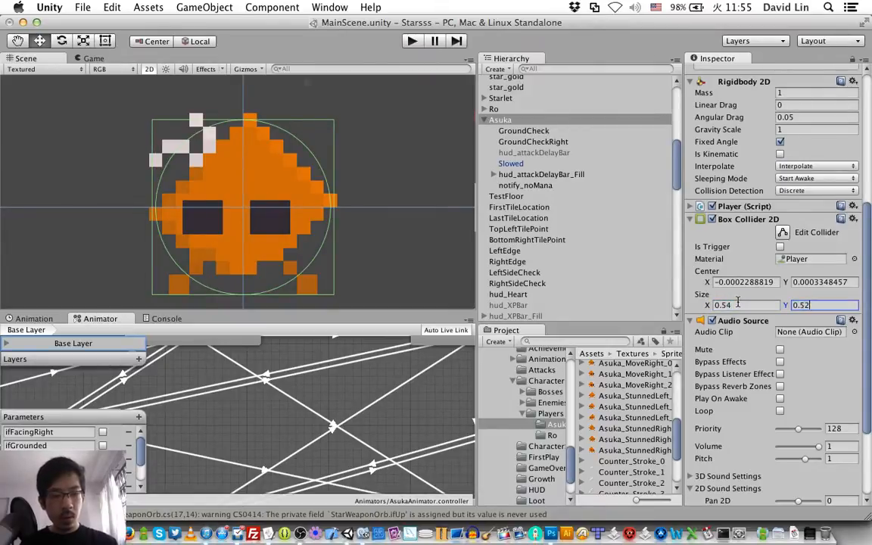
{"action": "type", "text": "0.54"}
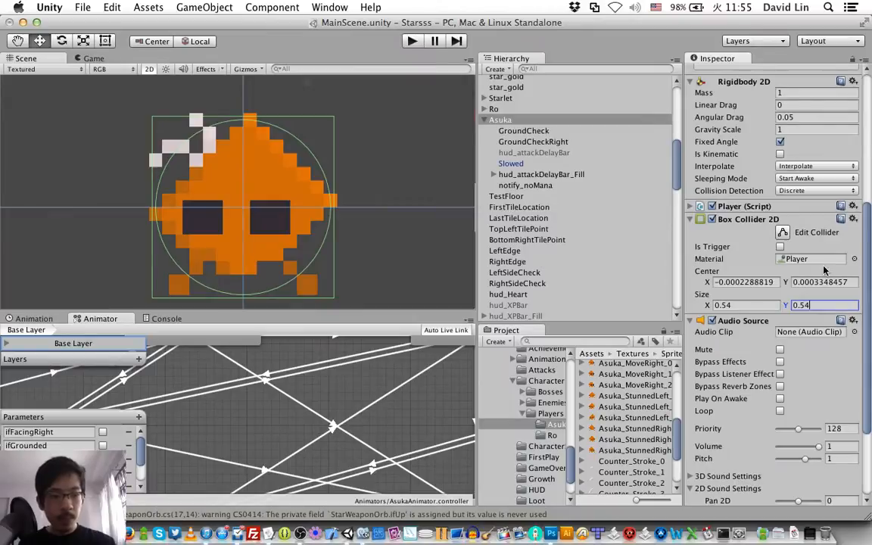
Step: Shift the Y center of Asuka's box collider by trying 0.02 and settling on 0.03
{"action": "left_click", "coordinate": [785, 284]}
{"action": "left_click_drag", "start_coordinate": [783, 282], "coordinate": [784, 282]}
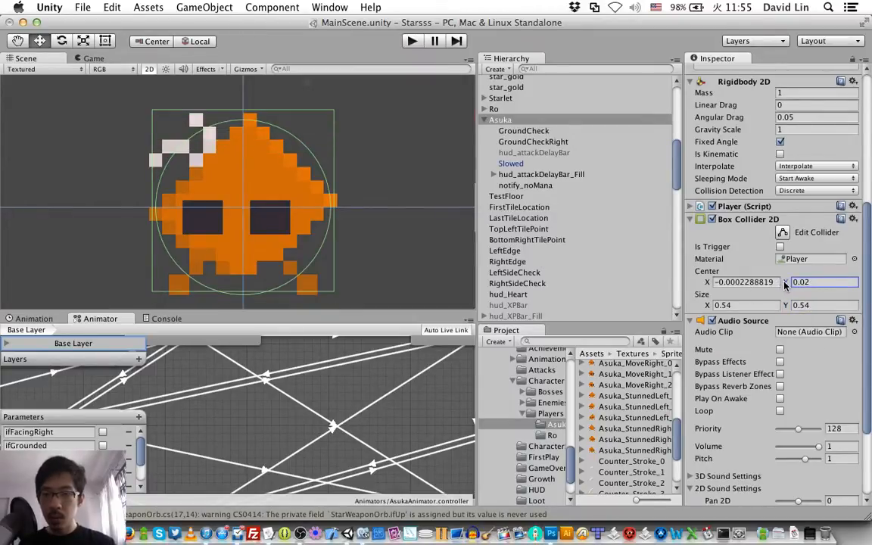
{"action": "left_click", "coordinate": [846, 283]}
{"action": "left_click", "coordinate": [846, 282]}
{"action": "key", "text": "BackSpace"}
{"action": "type", "text": "3"}
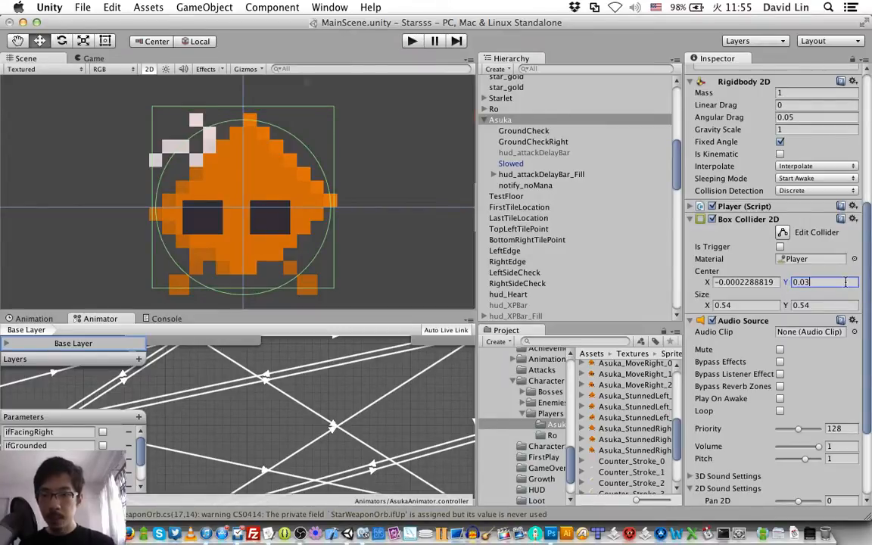
Step: Set Asuka's box collider center Y to 0.01 and size X to 0.56, and save the scene
{"action": "key", "text": "BackSpace"}
{"action": "type", "text": "1"}
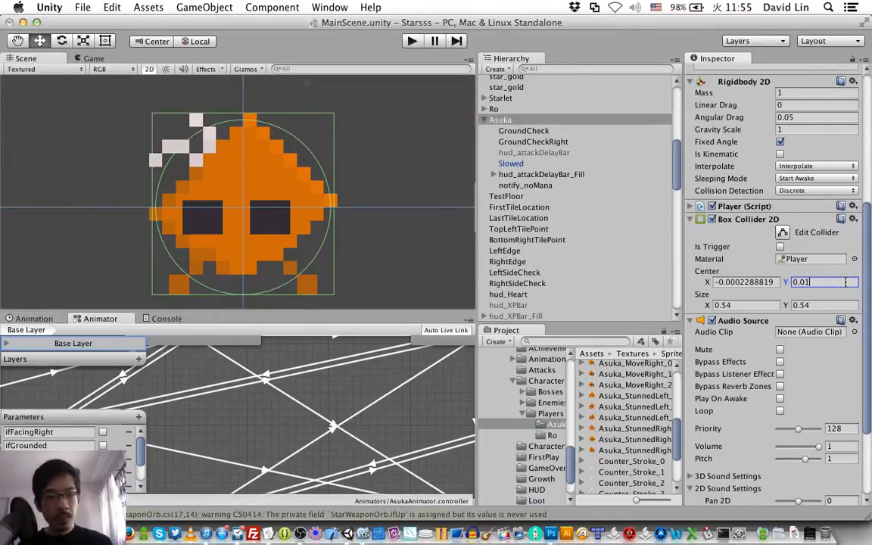
{"action": "left_click", "coordinate": [758, 305]}
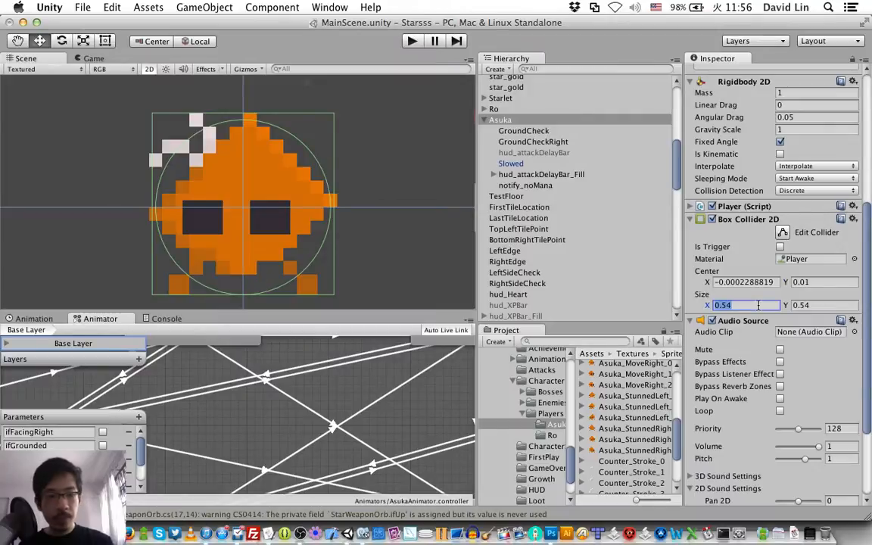
{"action": "left_click", "coordinate": [758, 305]}
{"action": "key", "text": "BackSpace"}
{"action": "type", "text": "6"}
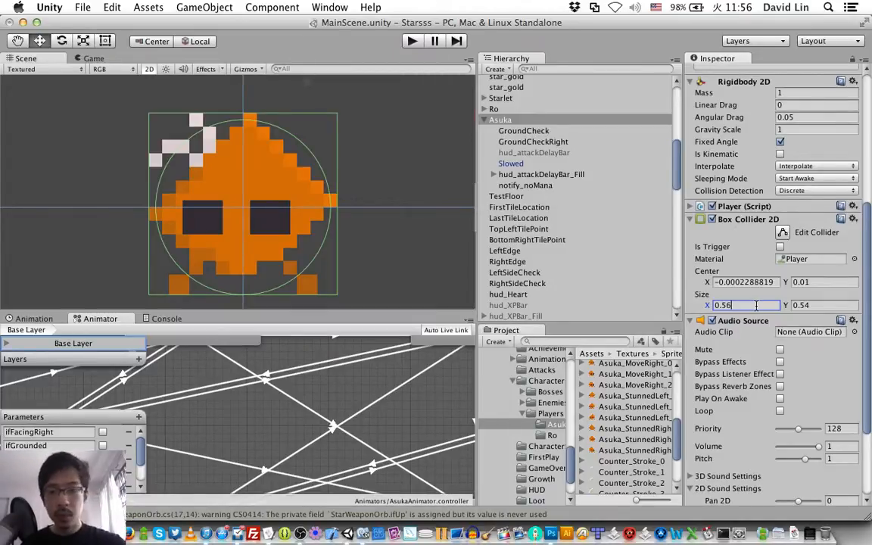
{"action": "key", "text": "super+s"}
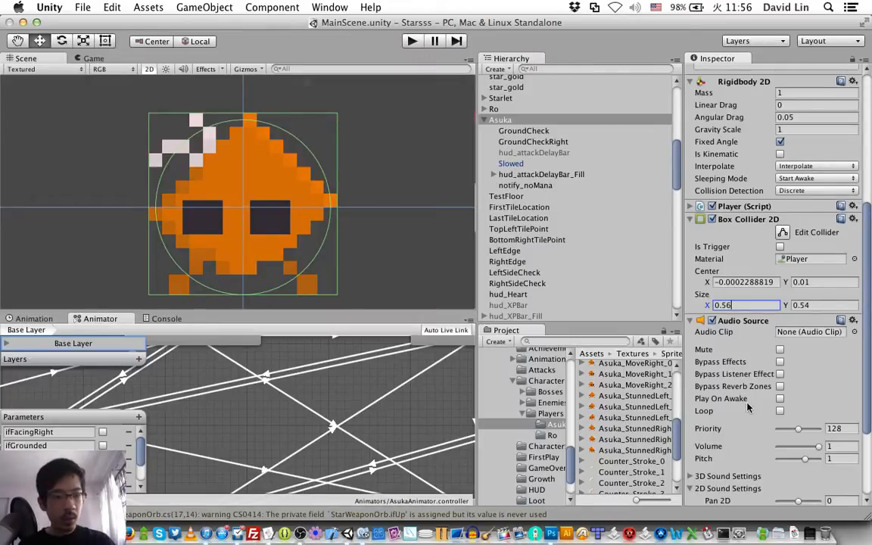
Step: Increase the Selectable Characters list of PlayerManager to a size of 3
{"action": "scroll", "coordinate": [748, 409], "scroll_direction": "down", "scroll_amount": 3}
{"action": "scroll", "coordinate": [748, 409], "scroll_direction": "down", "scroll_amount": 1}
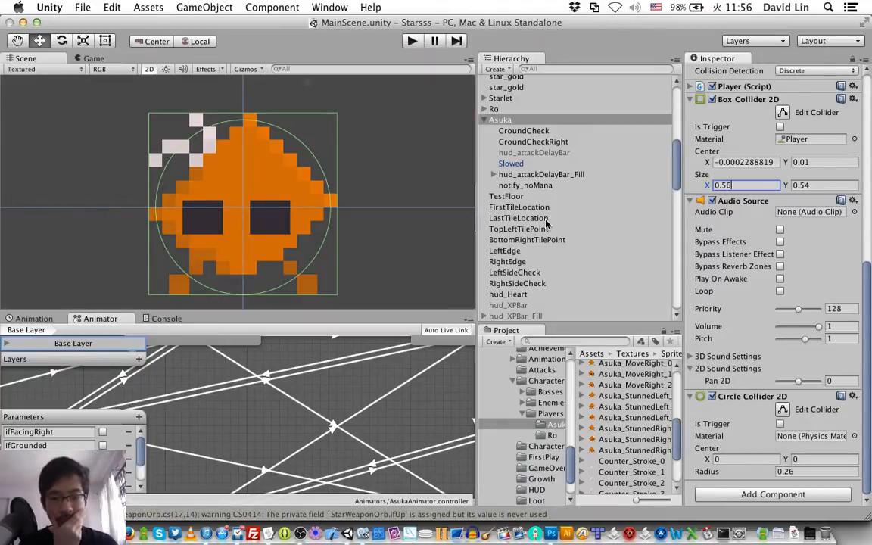
{"action": "scroll", "coordinate": [547, 223], "scroll_direction": "up", "scroll_amount": 5}
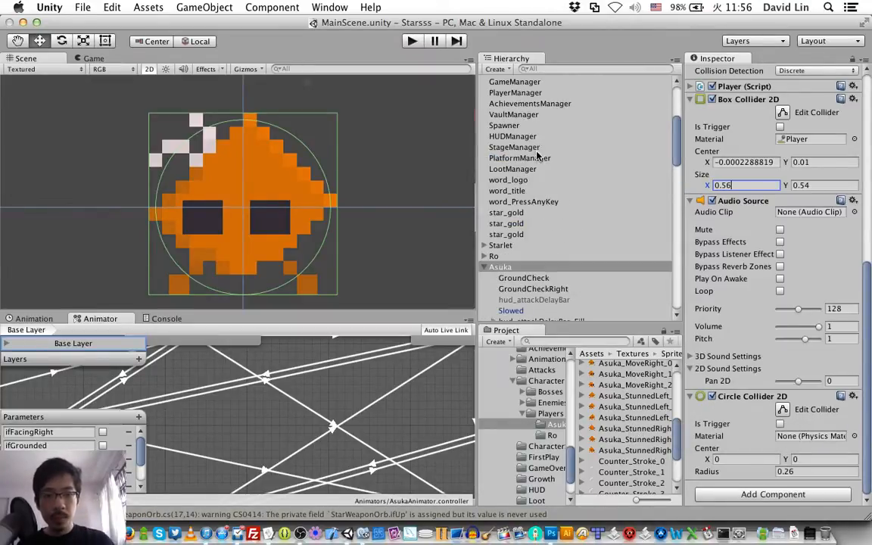
{"action": "scroll", "coordinate": [536, 134], "scroll_direction": "up", "scroll_amount": 1}
{"action": "left_click", "coordinate": [533, 127]}
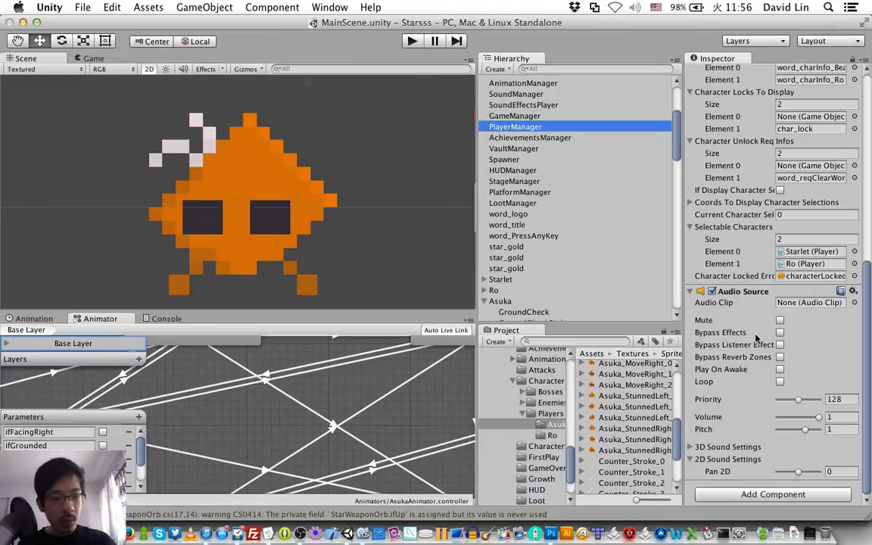
{"action": "left_click", "coordinate": [802, 239]}
{"action": "type", "text": "3"}
{"action": "key", "text": "Tab"}
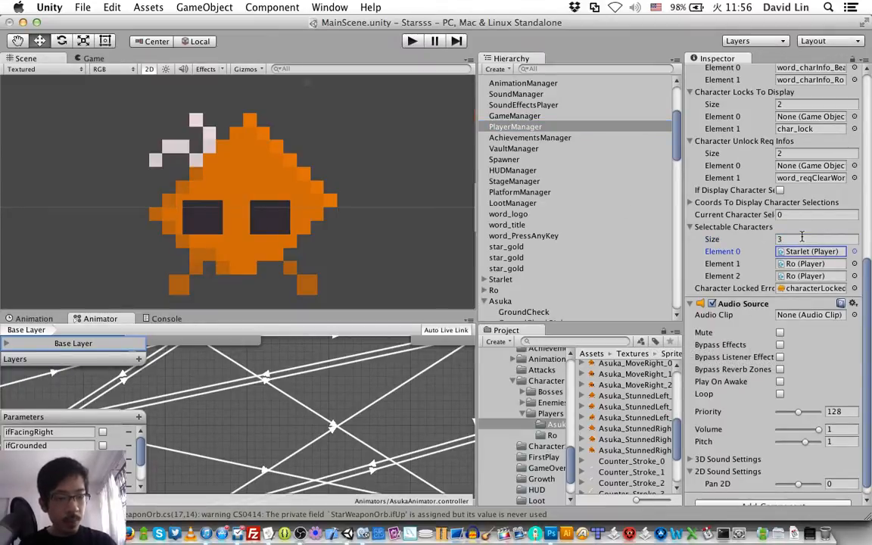
Step: Assign the Asuka object to Element 2 of PlayerManager's Selectable Characters and save the scene
{"action": "left_click", "coordinate": [492, 302]}
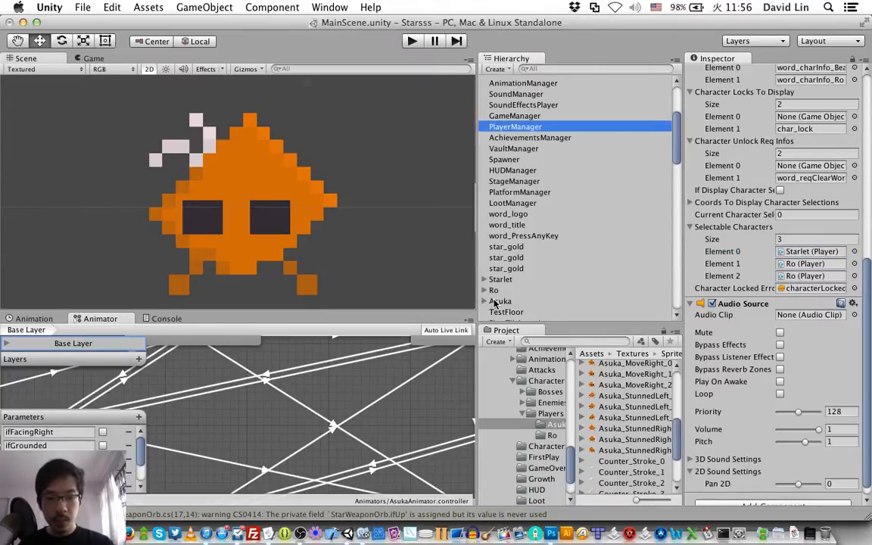
{"action": "left_click_drag", "start_coordinate": [496, 302], "coordinate": [764, 275]}
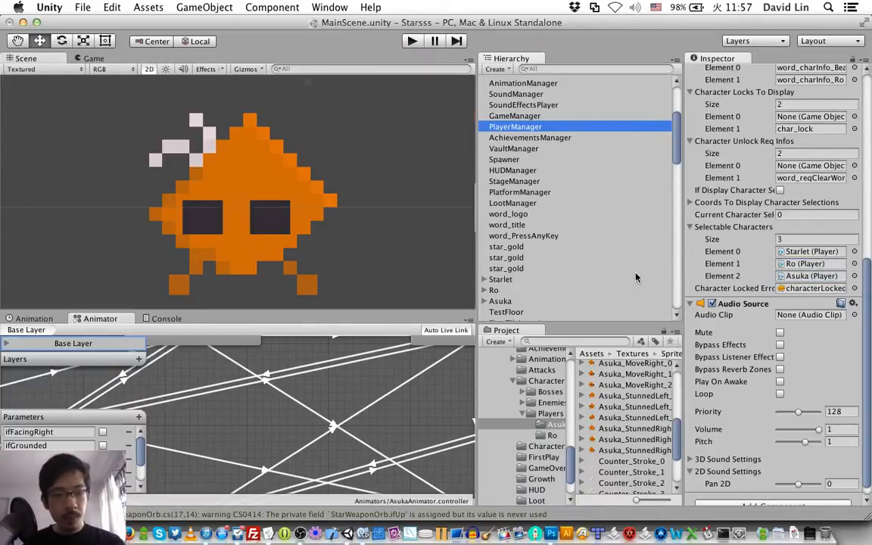
{"action": "key", "text": "super+s"}
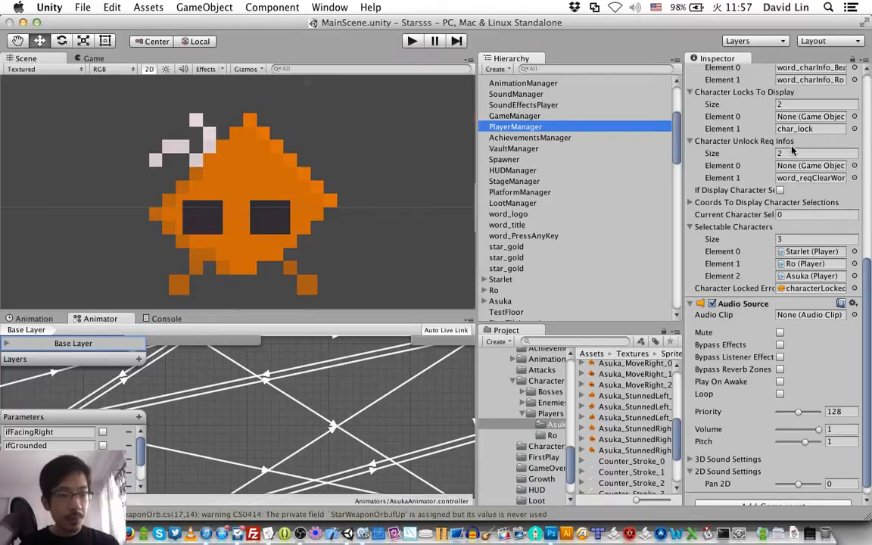
Step: Set the sizes of PlayerManager's Character Locks To Display and Character Unlock Req Infos lists to 3
{"action": "left_click", "coordinate": [793, 104]}
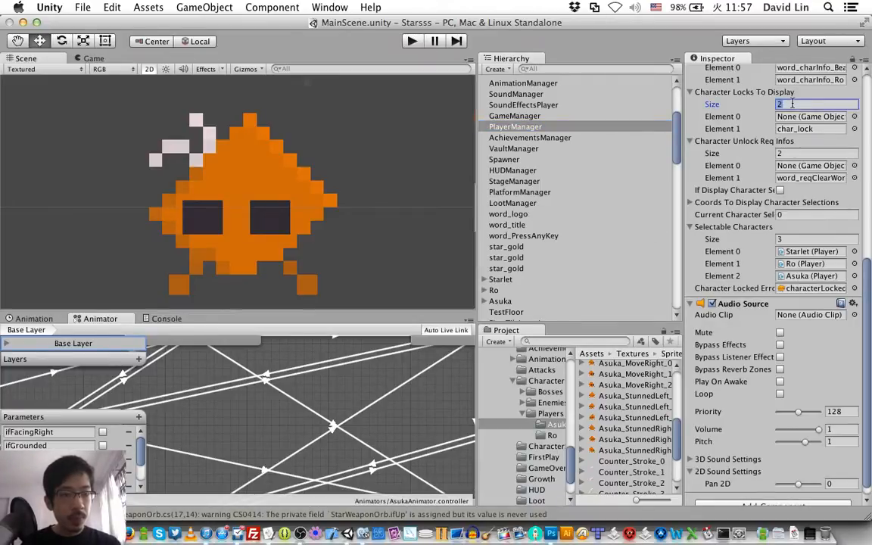
{"action": "type", "text": "3"}
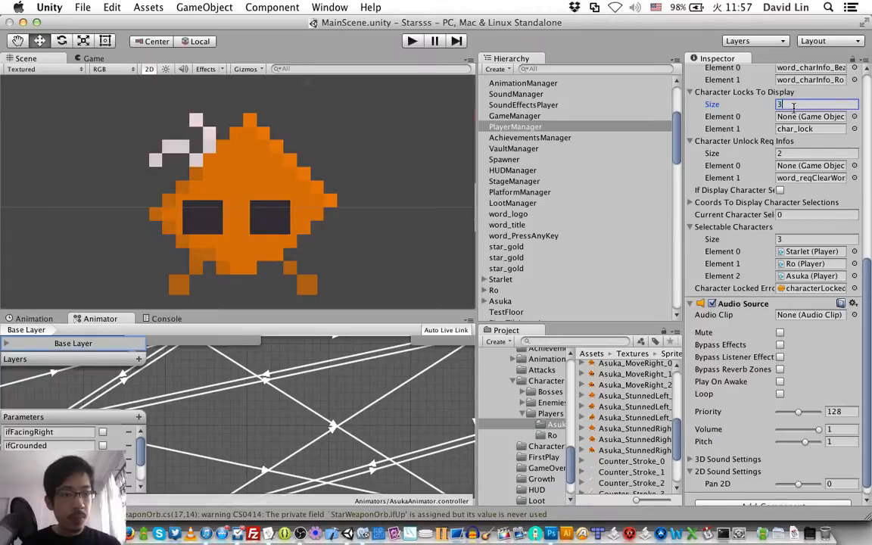
{"action": "key", "text": "Return"}
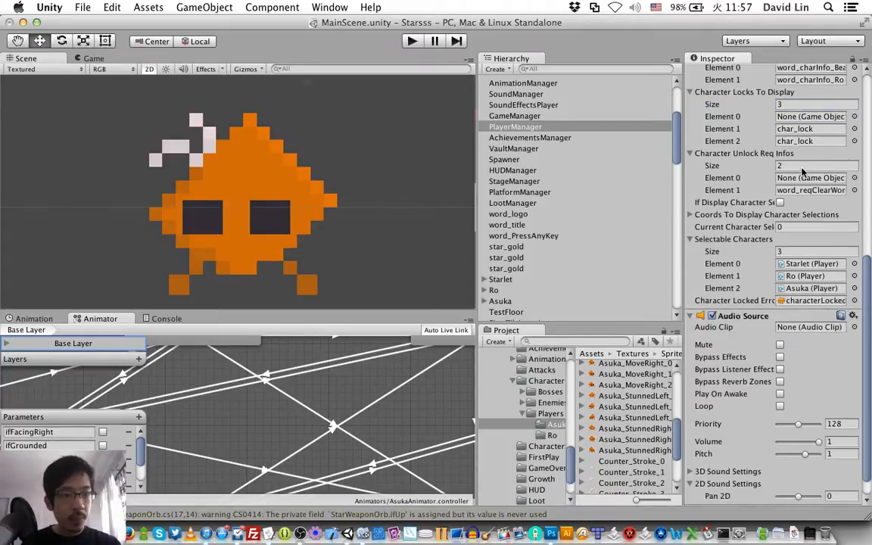
{"action": "left_click", "coordinate": [802, 165]}
{"action": "type", "text": "3"}
{"action": "key", "text": "Return"}
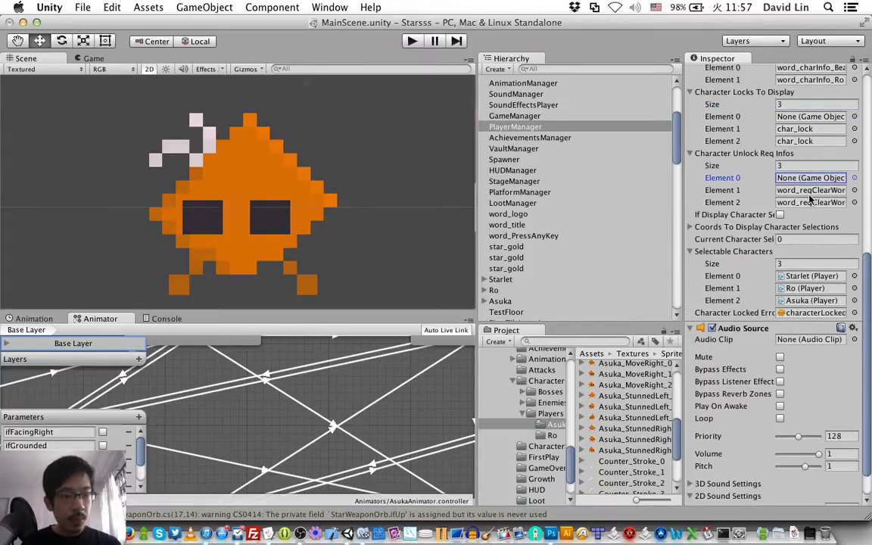
Step: Set the size of PlayerManager's Characters Info To Display list to 3
{"action": "scroll", "coordinate": [781, 121], "scroll_direction": "up", "scroll_amount": 3}
{"action": "left_click", "coordinate": [780, 112]}
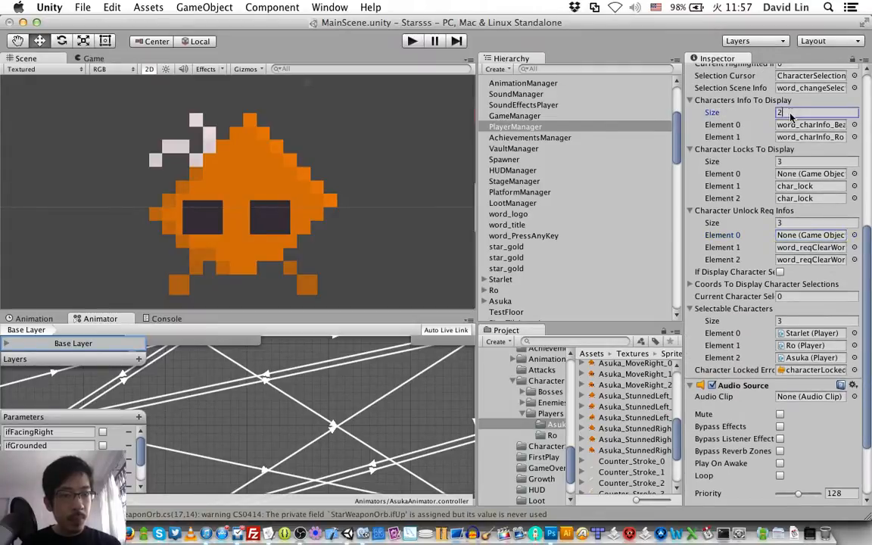
{"action": "scroll", "coordinate": [745, 181], "scroll_direction": "up", "scroll_amount": 3}
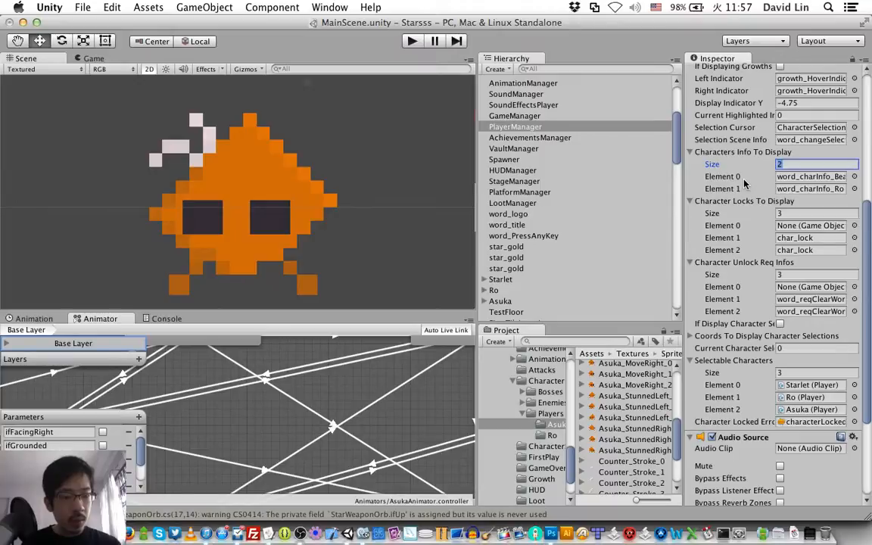
{"action": "type", "text": "3"}
{"action": "key", "text": "Tab"}
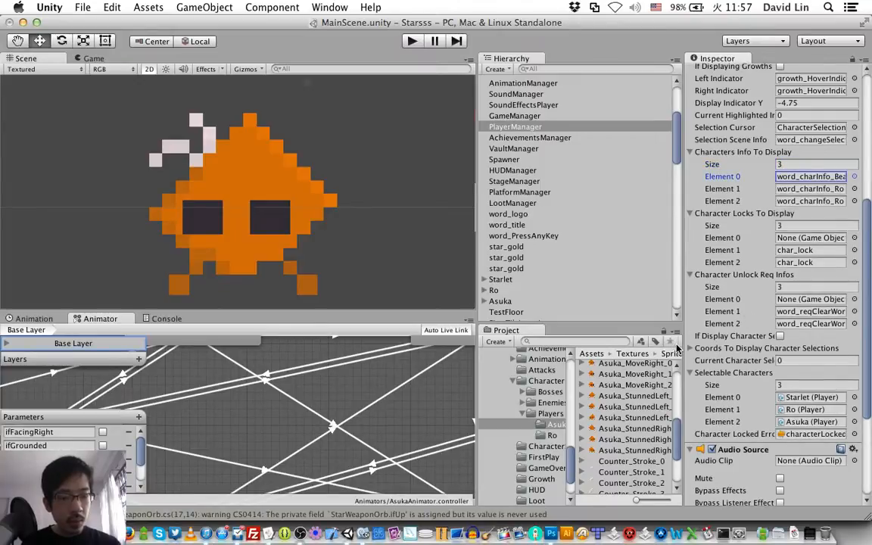
Step: Expand Coords To Display Character Selections, set its size to 3 and save the scene
{"action": "left_click", "coordinate": [772, 348]}
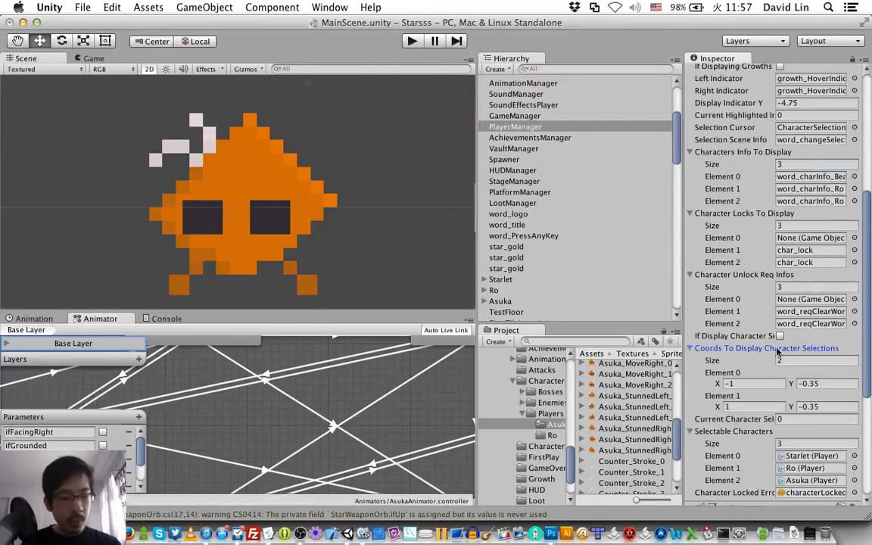
{"action": "left_click", "coordinate": [793, 361]}
{"action": "left_click", "coordinate": [792, 361]}
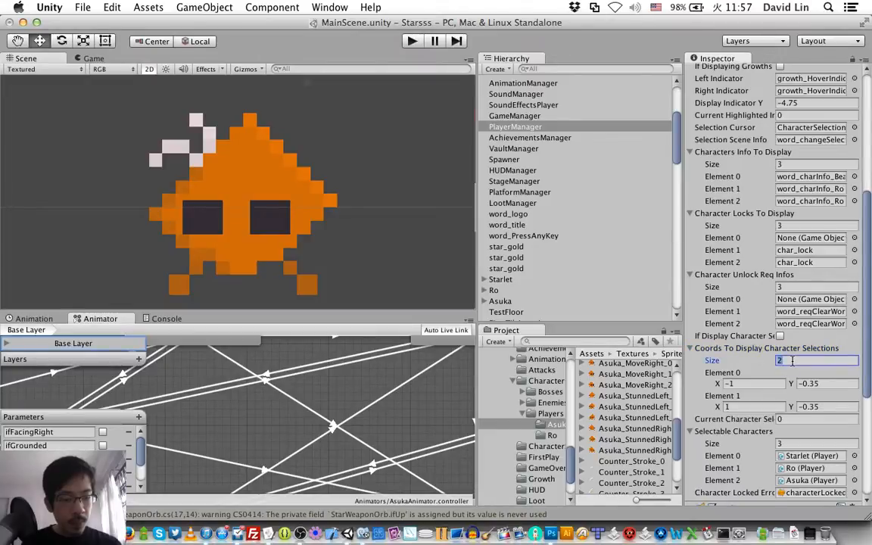
{"action": "type", "text": "3"}
{"action": "key", "text": "Tab"}
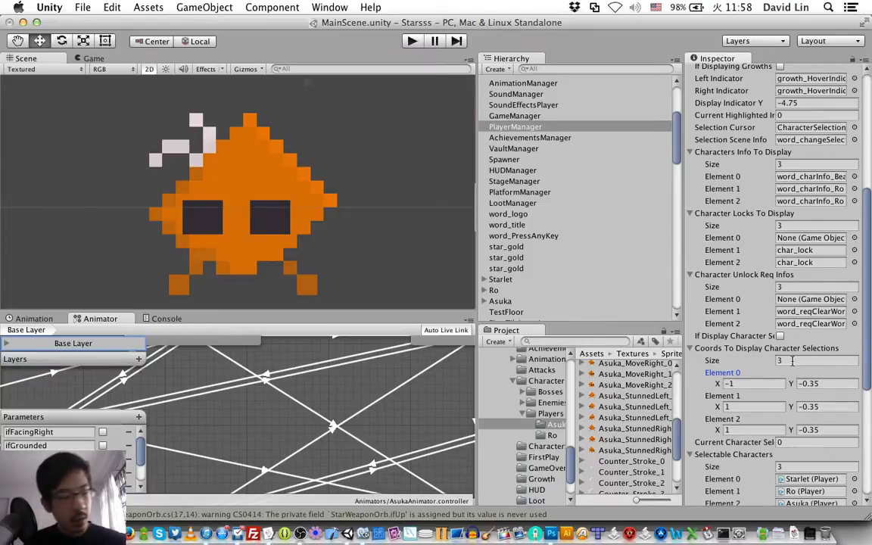
{"action": "key", "text": "super+s"}
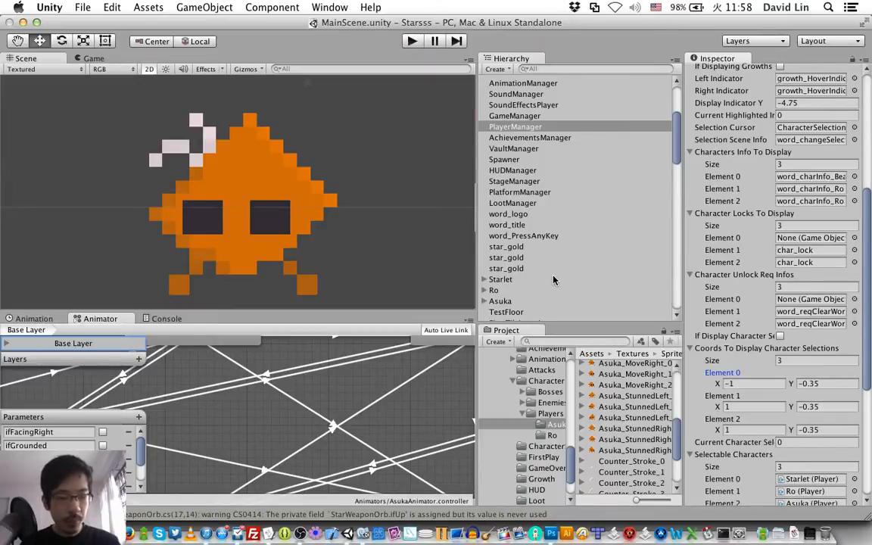
Step: Switch to Photoshop and bring up the file-opening dialog
{"action": "scroll", "coordinate": [773, 389], "scroll_direction": "down", "scroll_amount": 2}
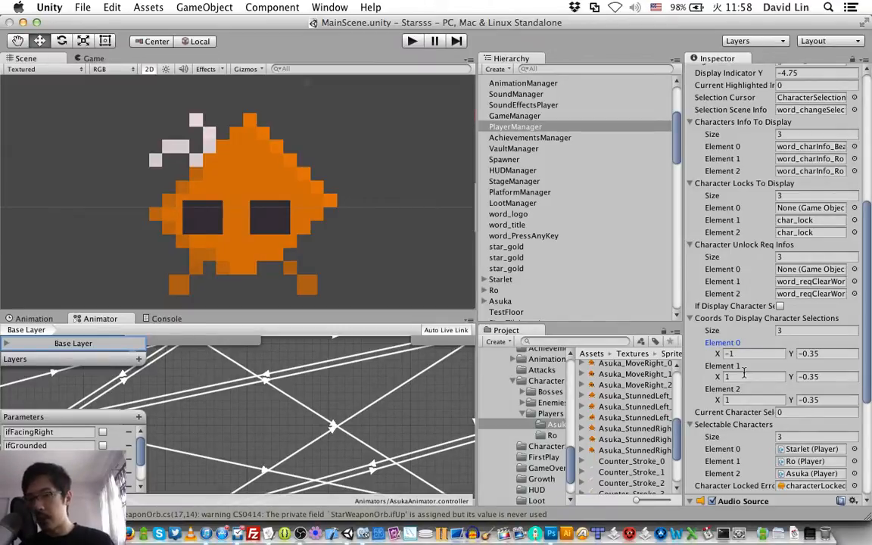
{"action": "key", "text": "super+Tab"}
{"action": "key", "text": "super+Tab"}
{"action": "key", "text": "super+Tab"}
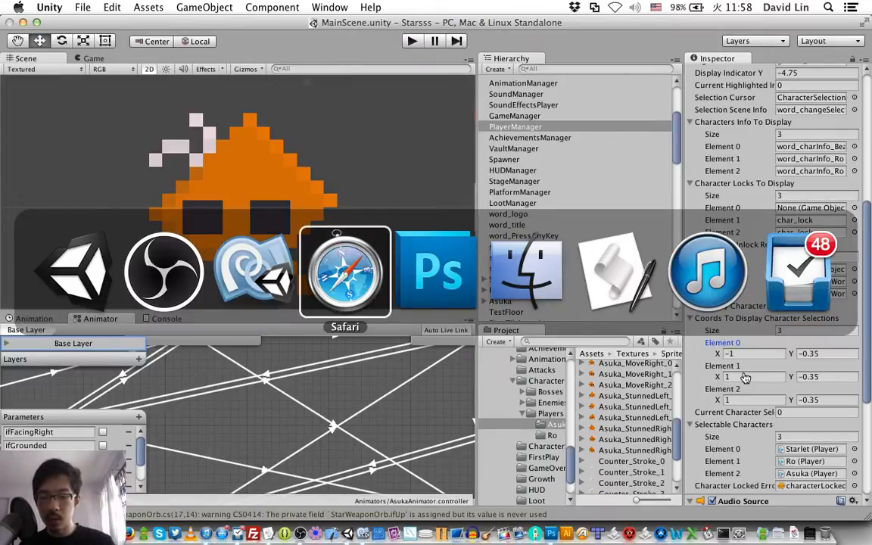
{"action": "key", "text": "shift+super+Tab"}
{"action": "key", "text": "shift+super+Tab"}
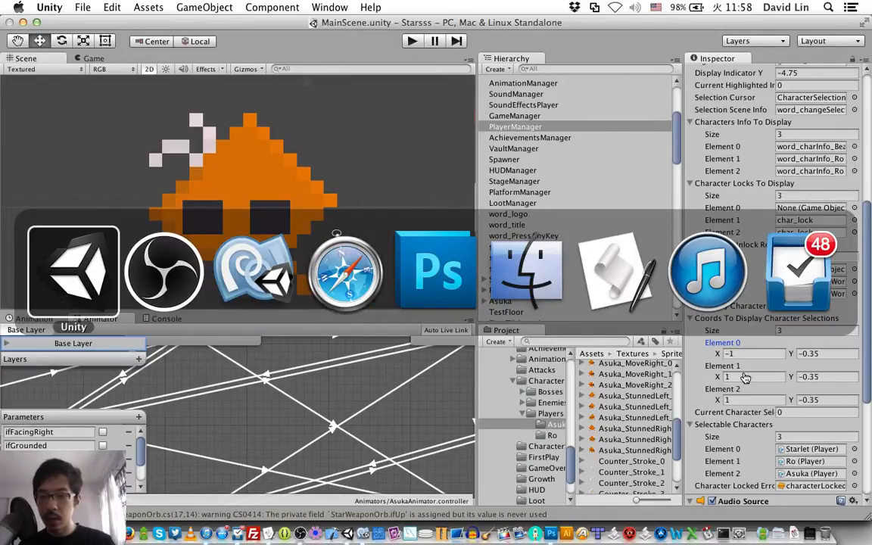
{"action": "left_click", "coordinate": [402, 293]}
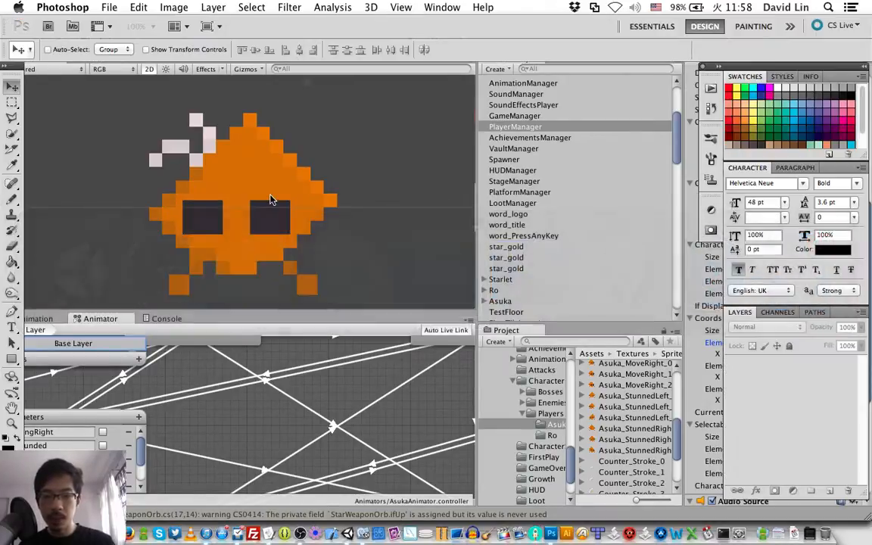
{"action": "key", "text": "super+o"}
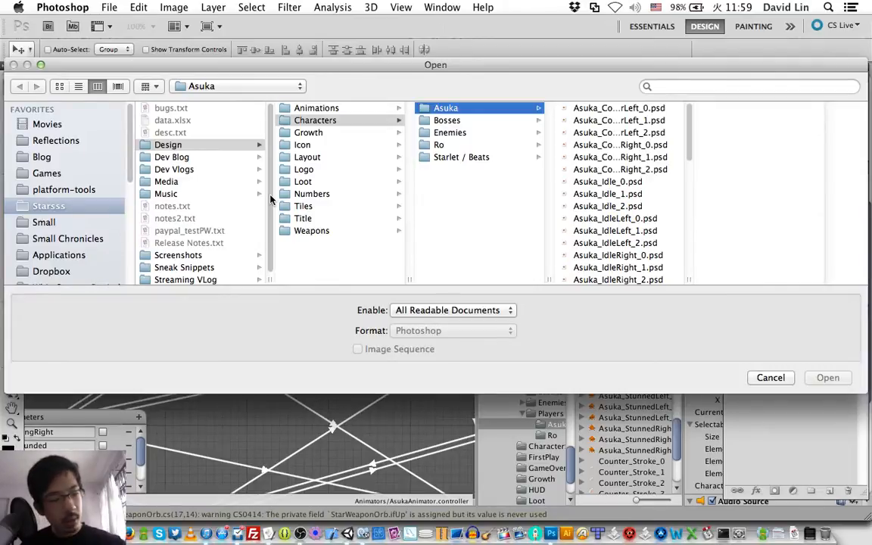
Step: Look through the Asuka, Ro, Enemies and Bosses folders under Characters for usable artwork files
{"action": "key", "text": "Right"}
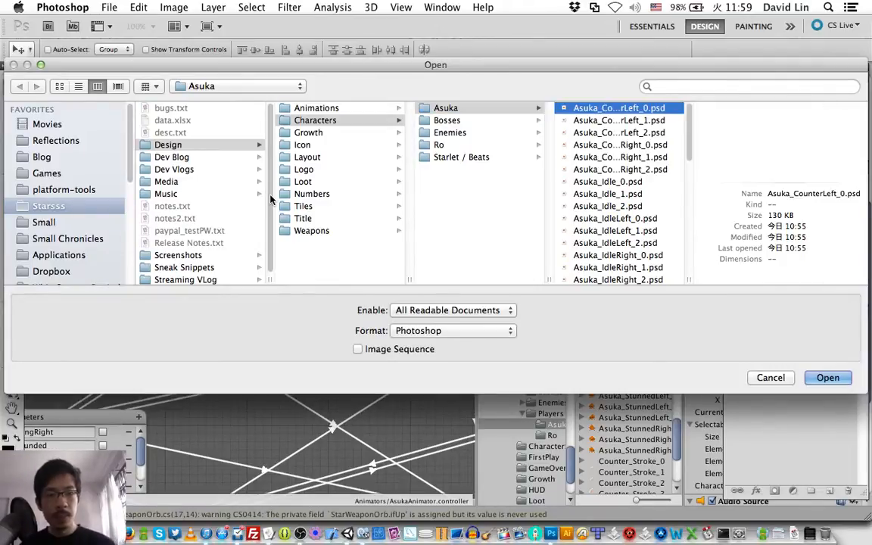
{"action": "key", "text": "Left"}
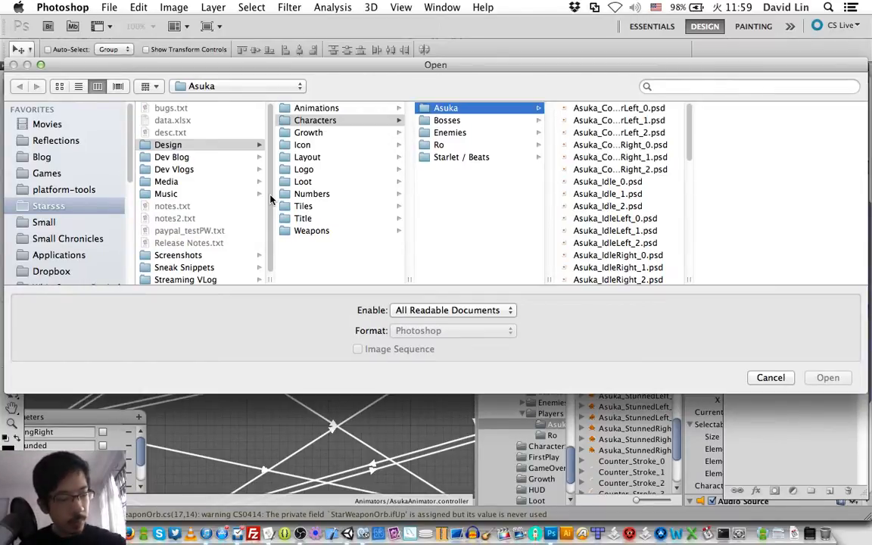
{"action": "key", "text": "Down"}
{"action": "key", "text": "Down"}
{"action": "key", "text": "Down"}
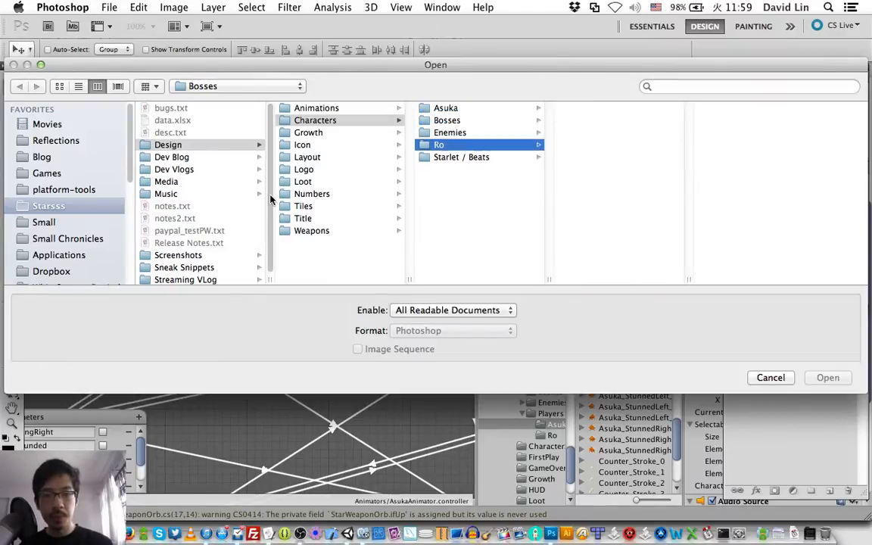
{"action": "key", "text": "Right"}
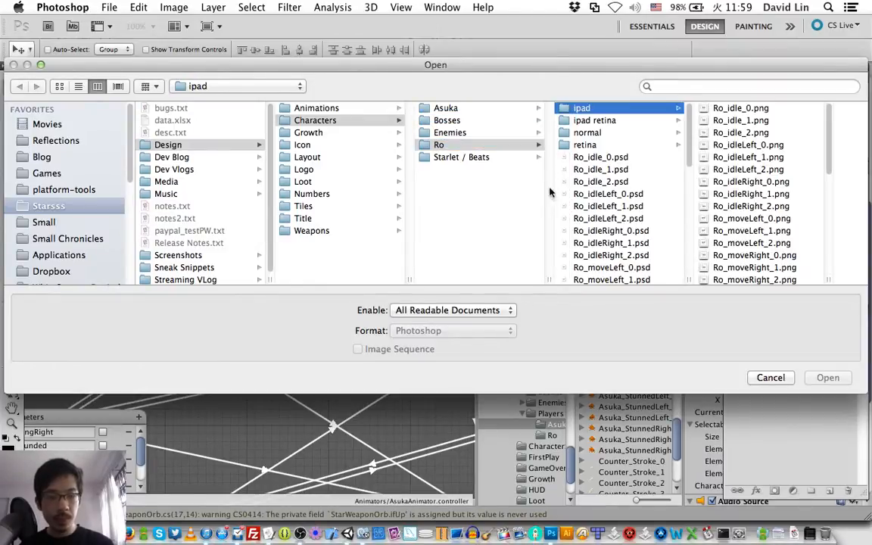
{"action": "scroll", "coordinate": [604, 205], "scroll_direction": "down", "scroll_amount": 5}
{"action": "scroll", "coordinate": [604, 205], "scroll_direction": "down", "scroll_amount": 5}
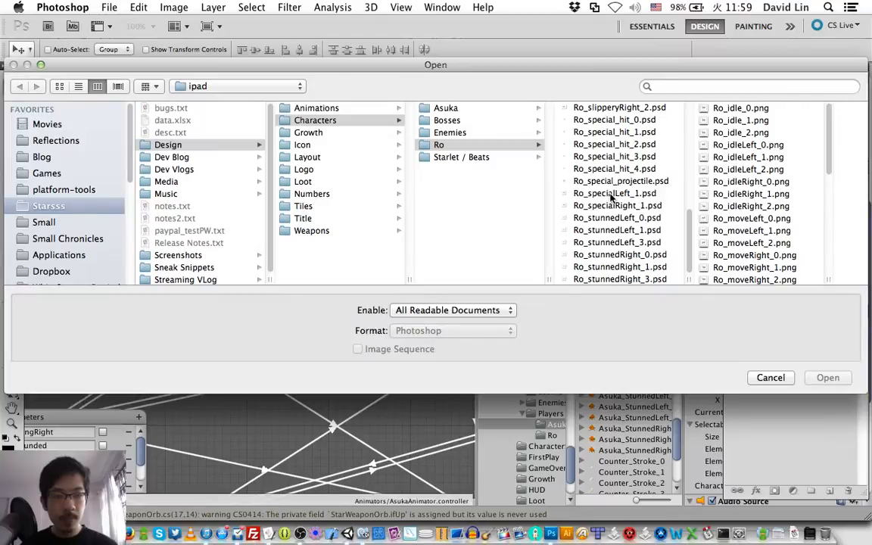
{"action": "scroll", "coordinate": [612, 197], "scroll_direction": "up", "scroll_amount": 10}
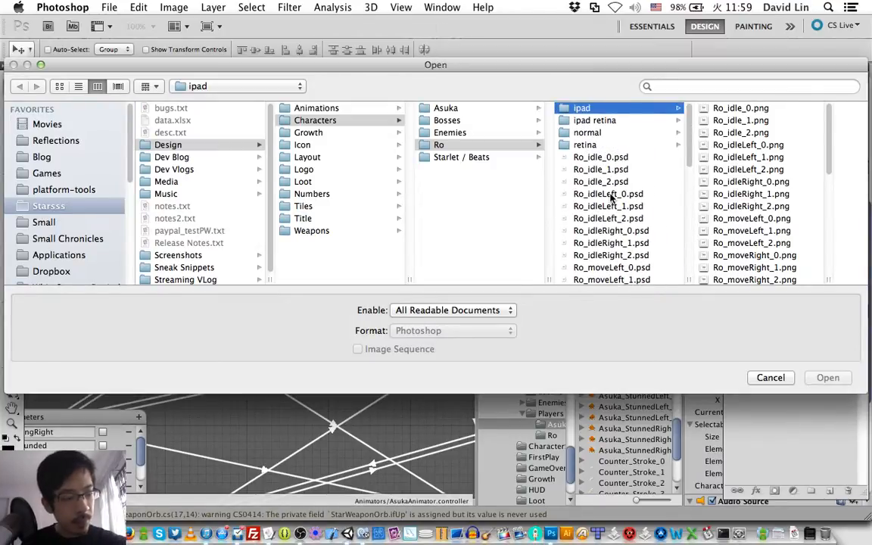
{"action": "key", "text": "Left"}
{"action": "key", "text": "Up"}
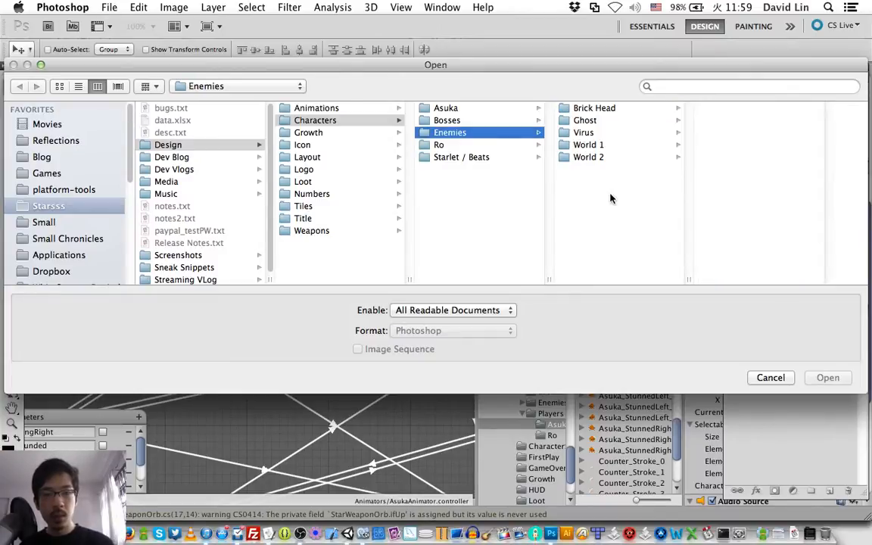
{"action": "key", "text": "Up"}
{"action": "key", "text": "Up"}
{"action": "key", "text": "Down"}
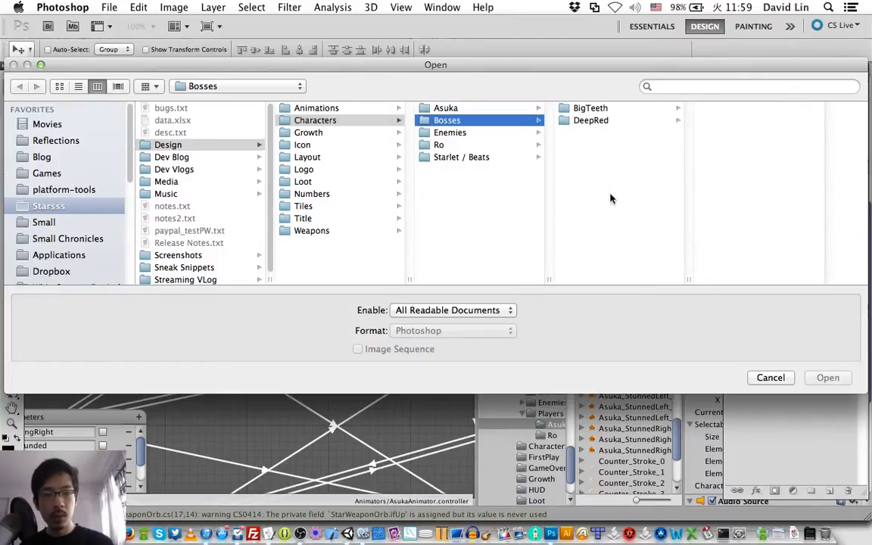
Step: Review the artwork files in the Layout / Character Select Scene folder and leave the file-opening dialog
{"action": "left_click", "coordinate": [329, 156]}
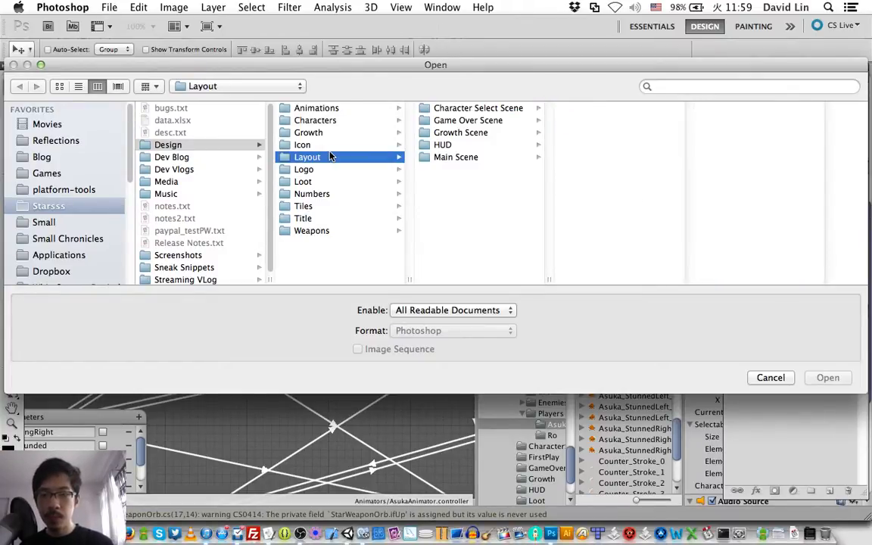
{"action": "left_click", "coordinate": [502, 110]}
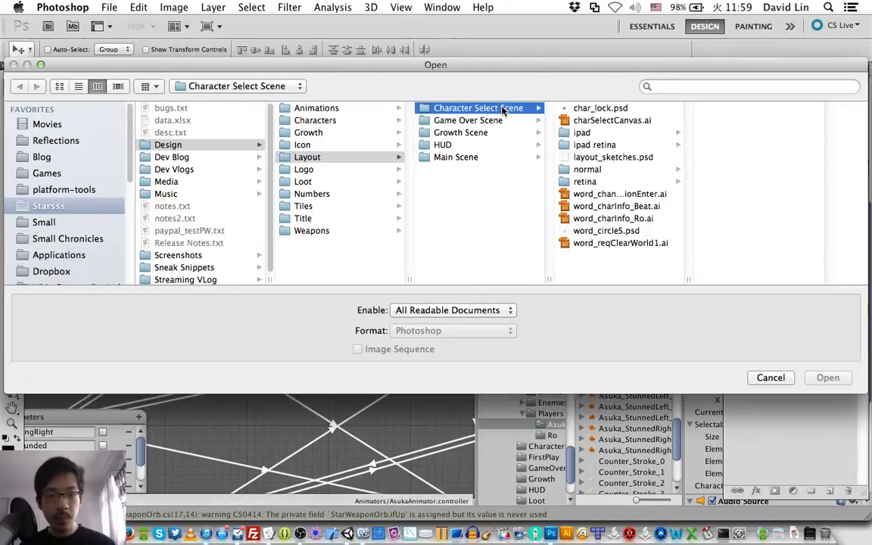
{"action": "key", "text": "Right"}
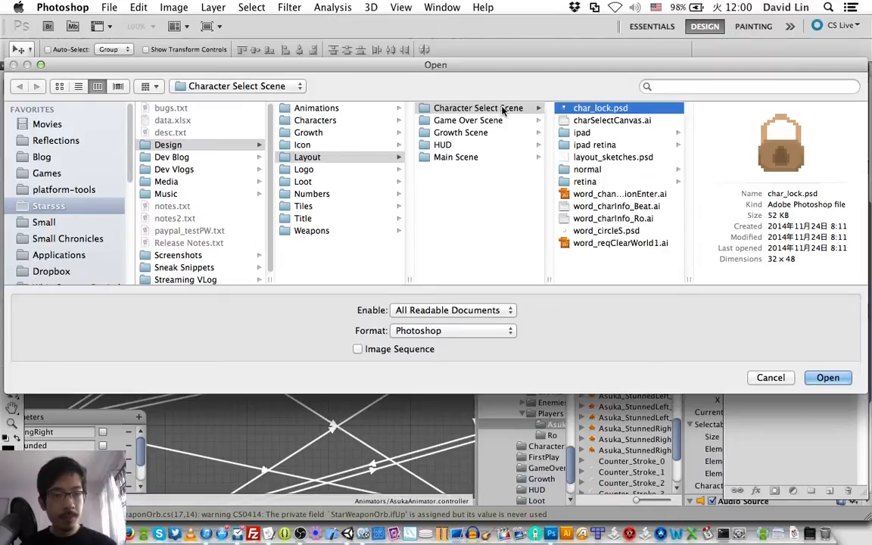
{"action": "key", "text": "Down"}
{"action": "key", "text": "Down"}
{"action": "key", "text": "Down"}
{"action": "key", "text": "Down"}
{"action": "key", "text": "Down"}
{"action": "key", "text": "Down"}
{"action": "key", "text": "Down"}
{"action": "key", "text": "Down"}
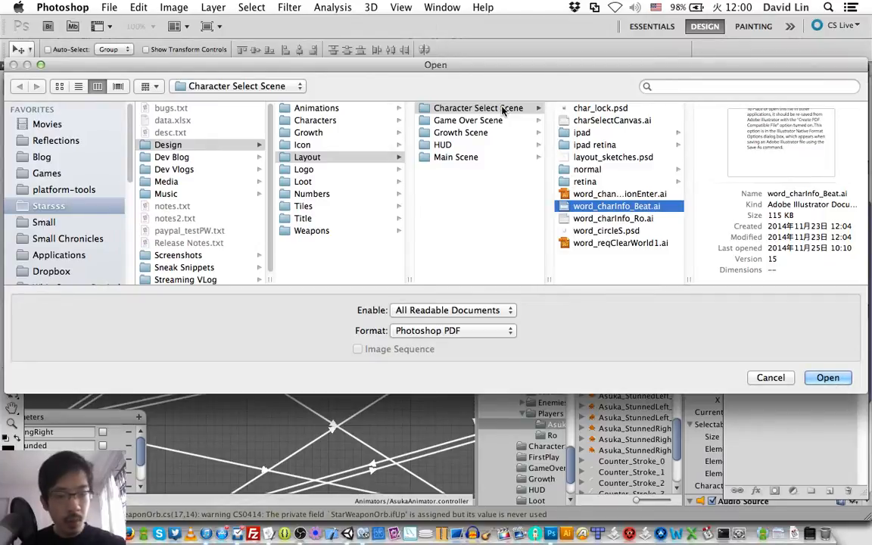
{"action": "key", "text": "Down"}
{"action": "key", "text": "Up"}
{"action": "key", "text": "Up"}
{"action": "key", "text": "Up"}
{"action": "key", "text": "Up"}
{"action": "key", "text": "Up"}
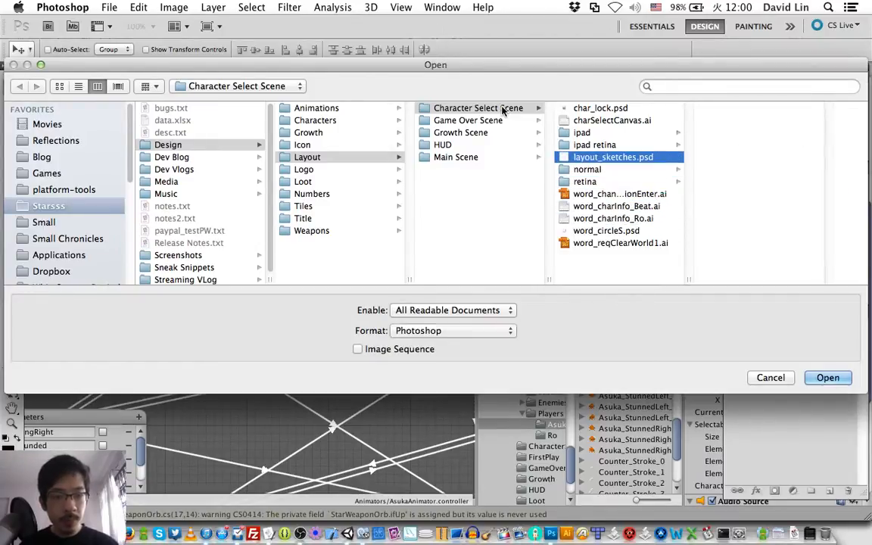
{"action": "key", "text": "Down"}
{"action": "key", "text": "Down"}
{"action": "key", "text": "Down"}
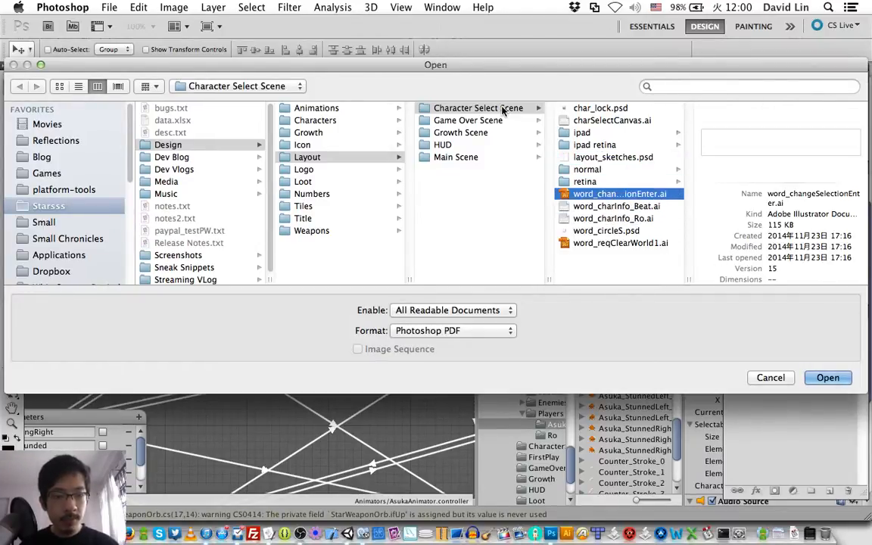
{"action": "key", "text": "Up"}
{"action": "key", "text": "Up"}
{"action": "key", "text": "Up"}
{"action": "key", "text": "Up"}
{"action": "key", "text": "Up"}
{"action": "key", "text": "Up"}
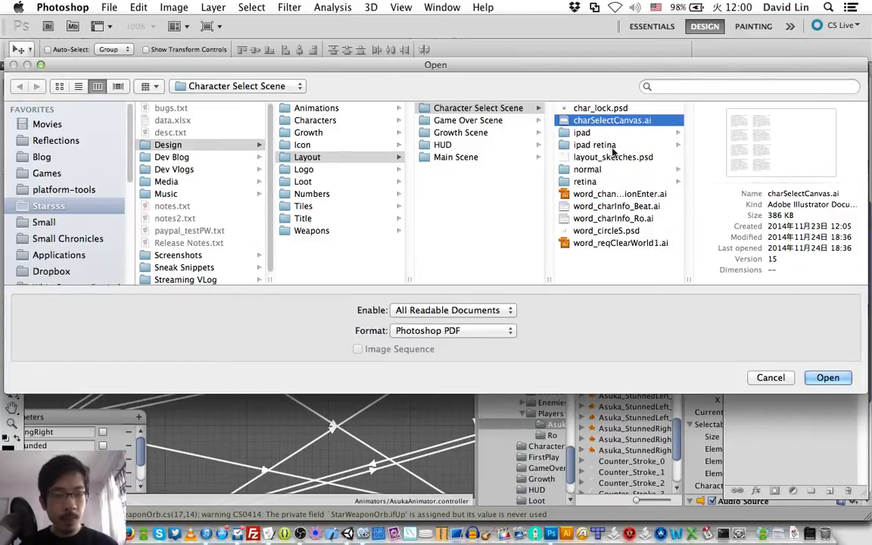
{"action": "key", "text": "Return"}
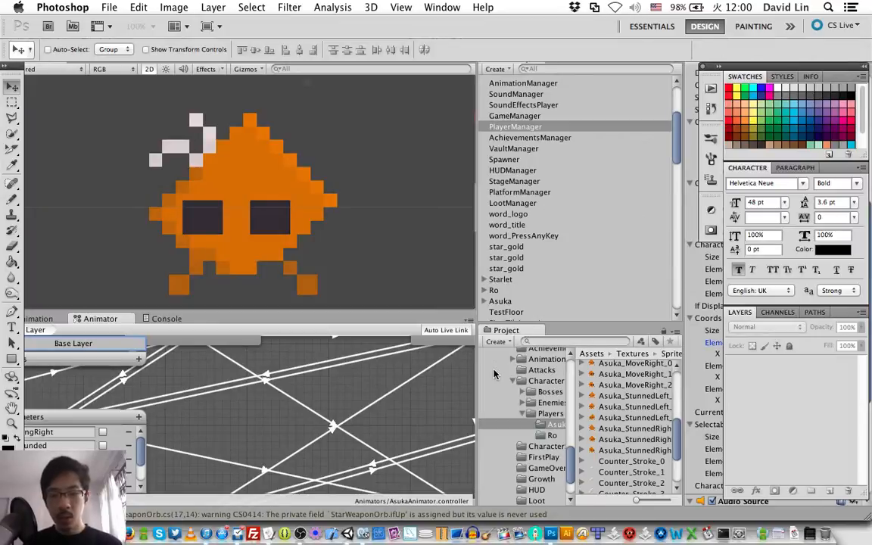
Step: Switch to Illustrator and browse for a file to open in Design / Layout / Character Select Scene
{"action": "left_click", "coordinate": [563, 536]}
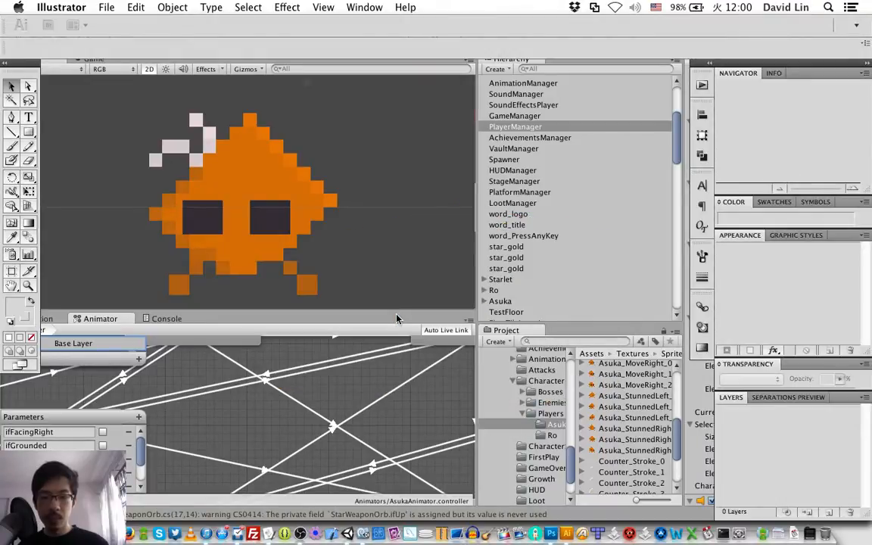
{"action": "key", "text": "super+n"}
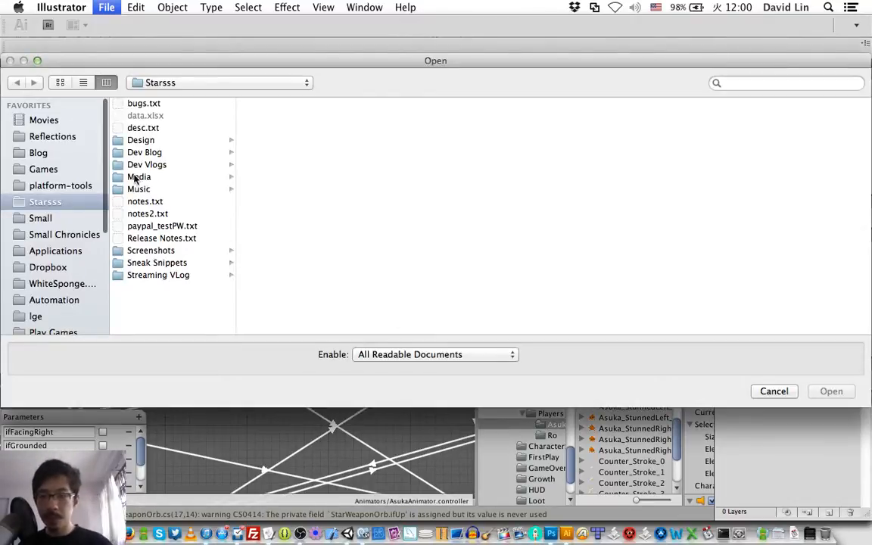
{"action": "left_click", "coordinate": [171, 141]}
{"action": "key", "text": "Right"}
{"action": "key", "text": "Down"}
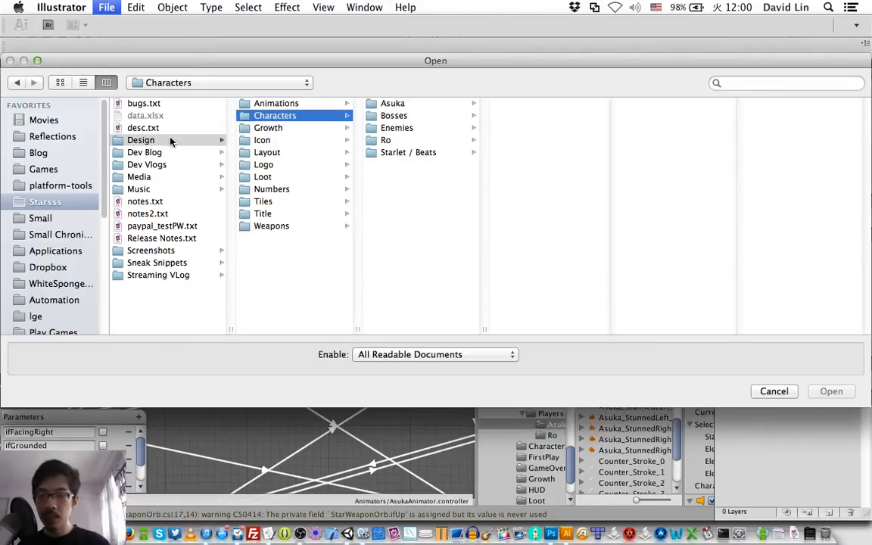
{"action": "key", "text": "Down"}
{"action": "key", "text": "Down"}
{"action": "key", "text": "Down"}
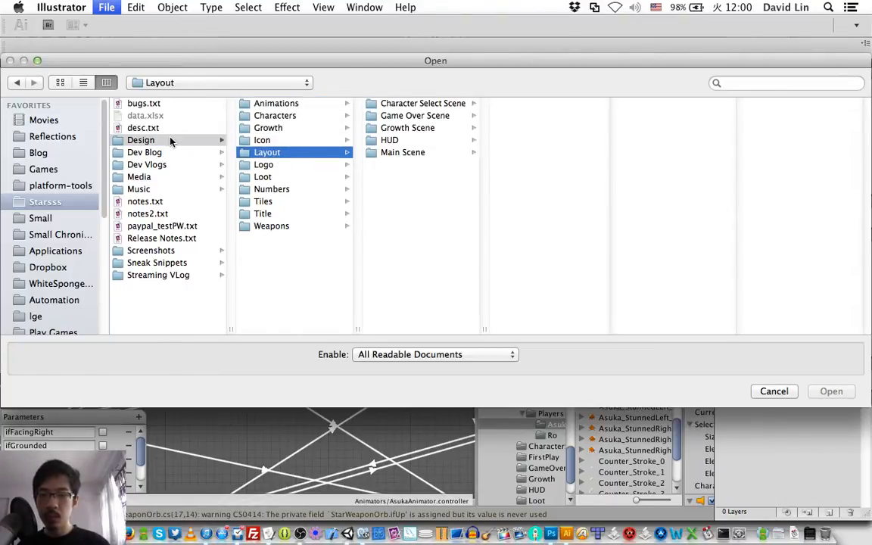
{"action": "key", "text": "Right"}
{"action": "key", "text": "Right"}
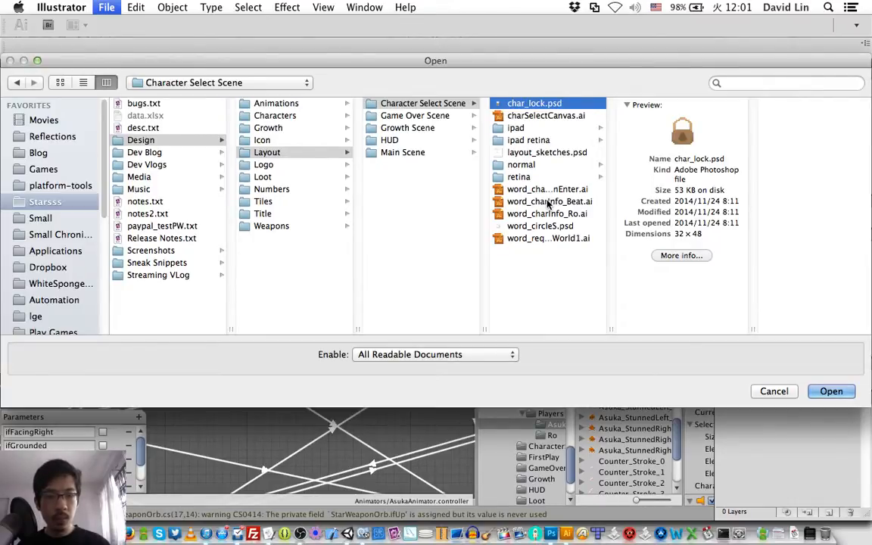
Step: Open charSelectCanvas.ai together with word_reqClearWorld1.ai and bring the charSelectCanvas.ai document to the front
{"action": "left_click", "coordinate": [563, 117]}
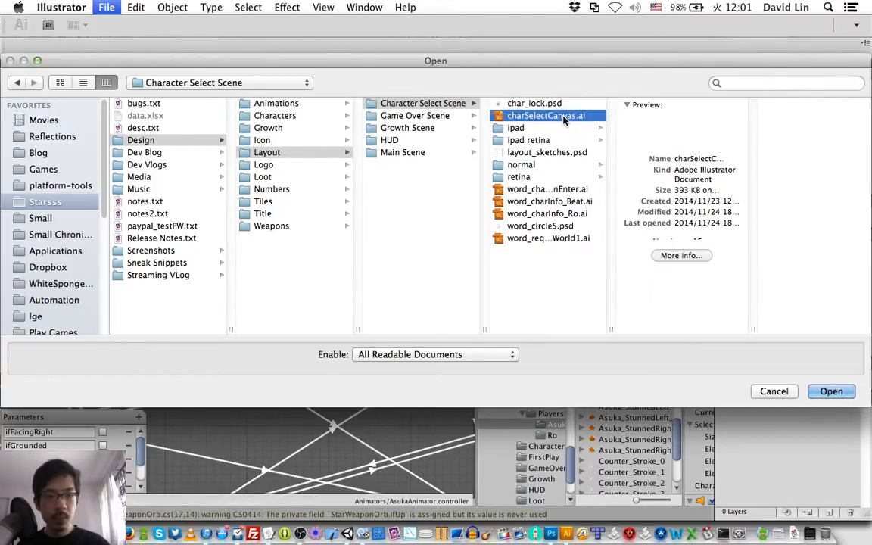
{"action": "left_click", "coordinate": [558, 239], "text": "super"}
{"action": "key", "text": "Return"}
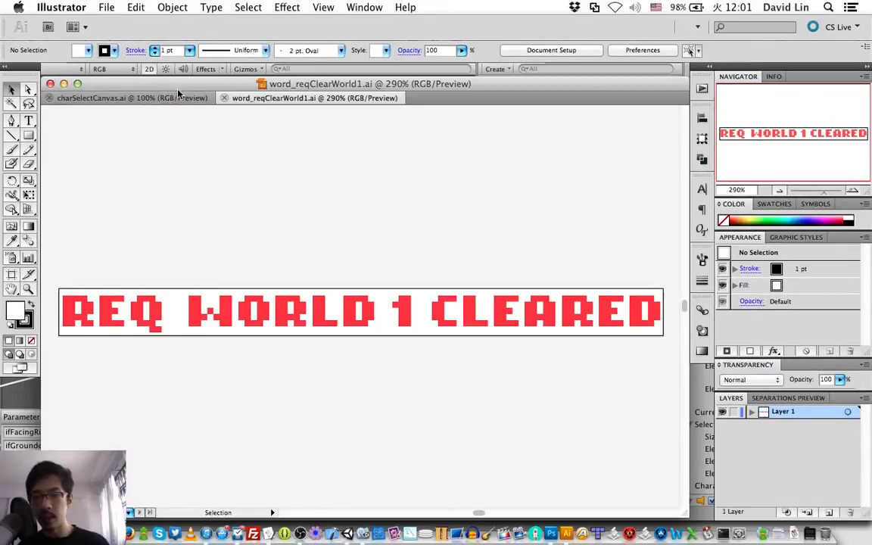
{"action": "left_click", "coordinate": [161, 99]}
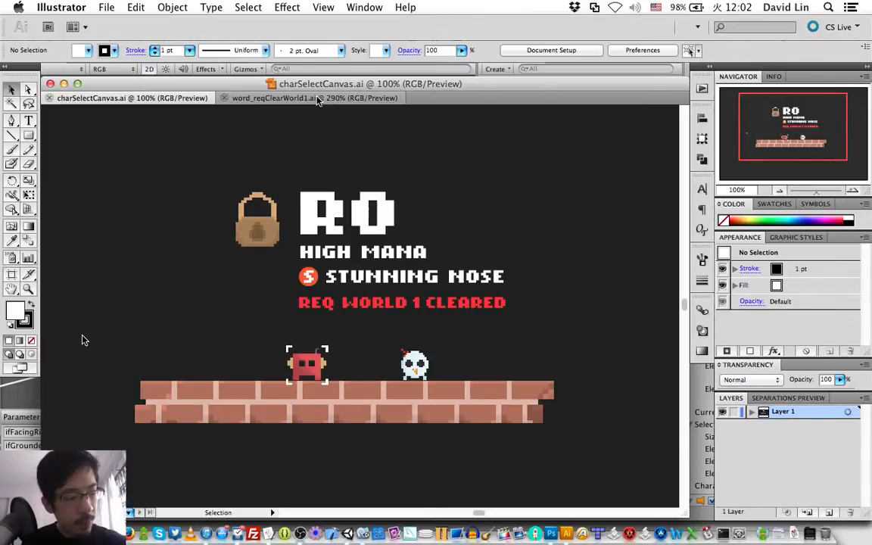
Step: Start opening further files and go back to the Character Select Scene folder under Design / Layout
{"action": "key", "text": "super+o"}
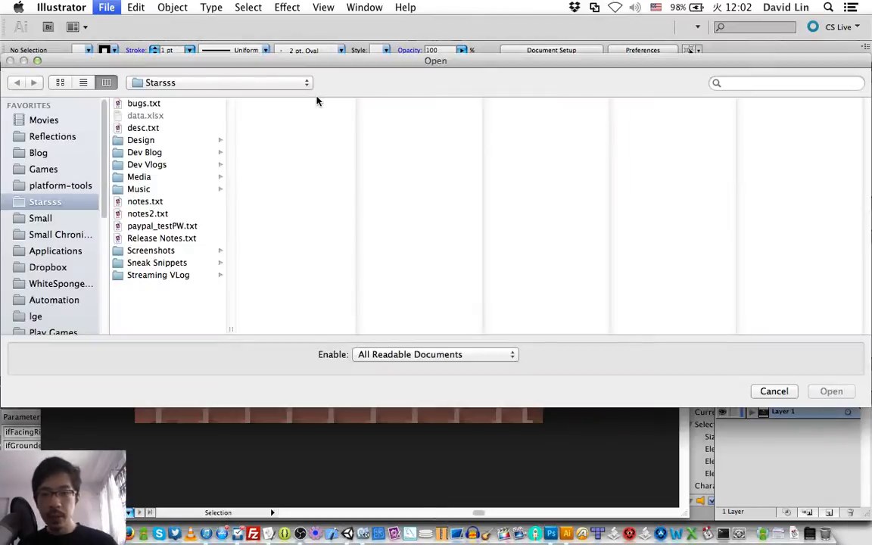
{"action": "left_click", "coordinate": [162, 141]}
{"action": "key", "text": "Down"}
{"action": "key", "text": "Down"}
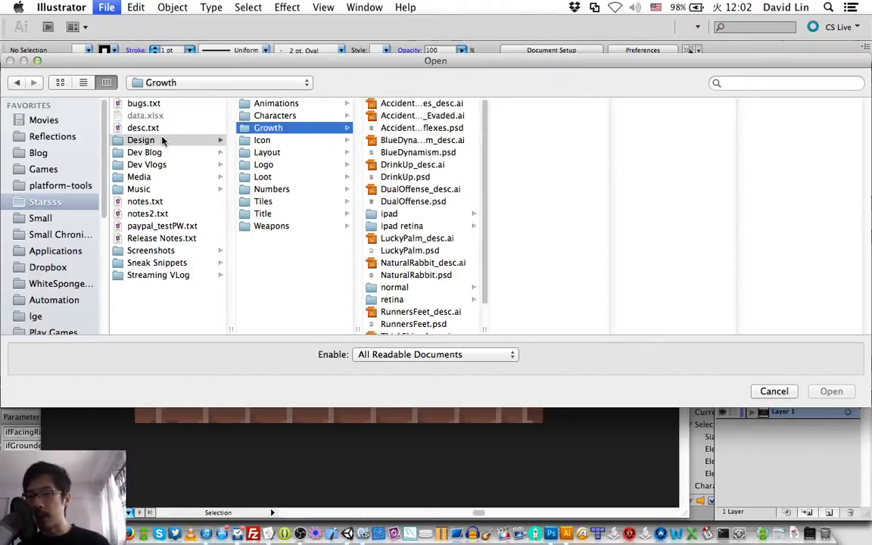
{"action": "key", "text": "Down"}
{"action": "key", "text": "Down"}
{"action": "key", "text": "Down"}
{"action": "key", "text": "Down"}
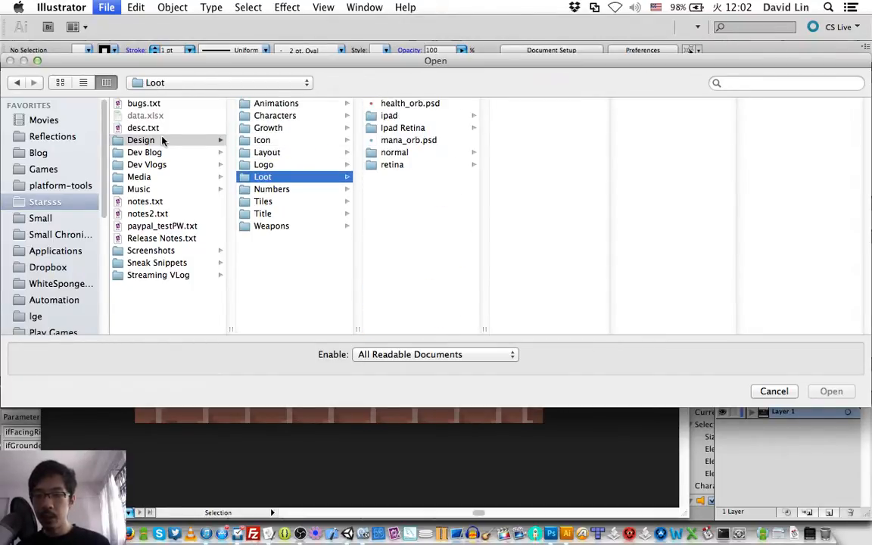
{"action": "key", "text": "Up"}
{"action": "key", "text": "Up"}
{"action": "key", "text": "Up"}
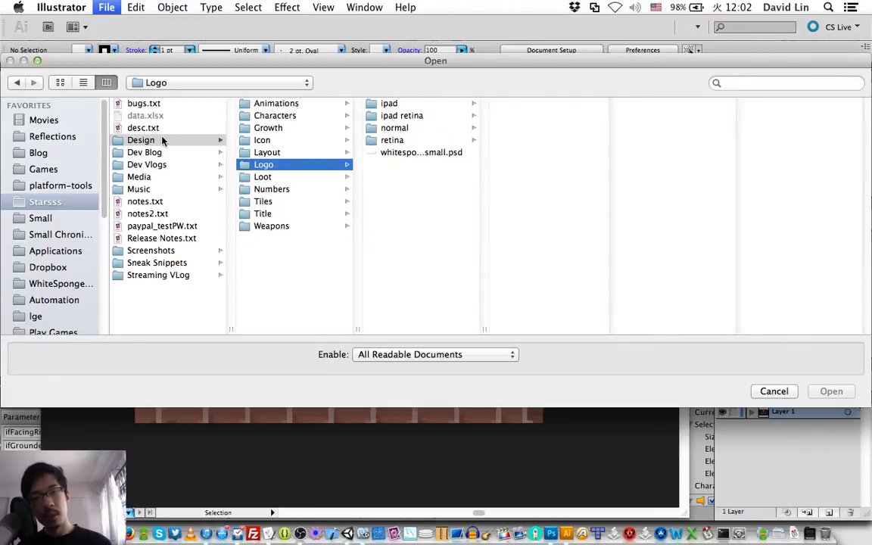
{"action": "key", "text": "Up"}
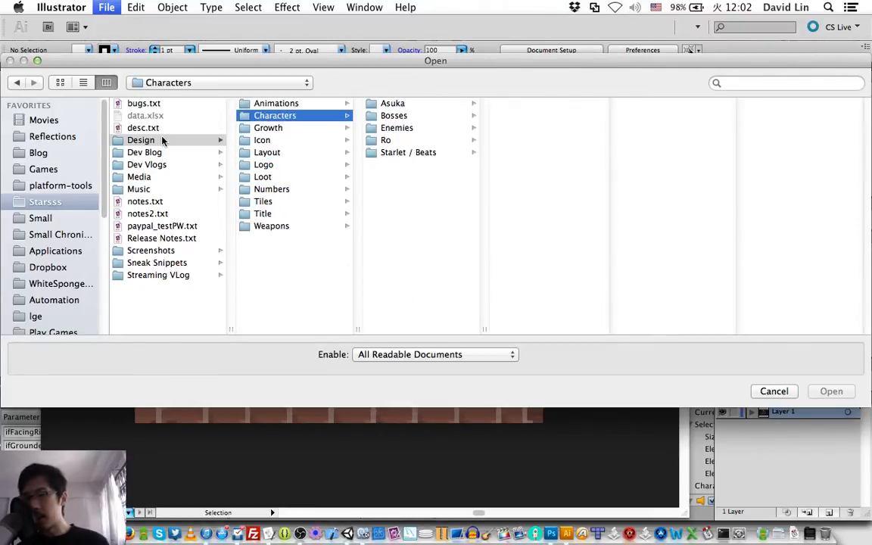
{"action": "key", "text": "Right"}
{"action": "key", "text": "Left"}
{"action": "key", "text": "Down"}
{"action": "key", "text": "Down"}
{"action": "key", "text": "Down"}
{"action": "key", "text": "Right"}
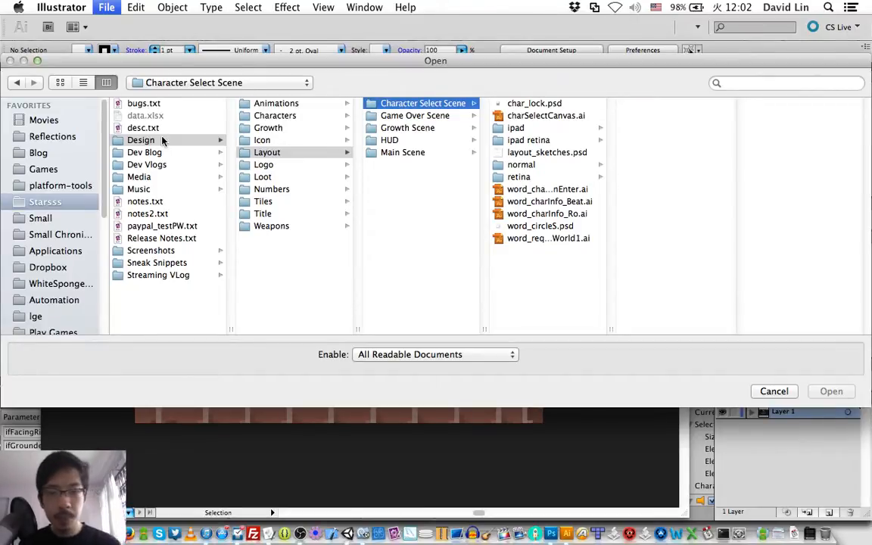
Step: Open the character info files word_charInfo_Beat.ai and word_charInfo_Ro.ai together
{"action": "key", "text": "Right"}
{"action": "key", "text": "Down"}
{"action": "key", "text": "Down"}
{"action": "key", "text": "Down"}
{"action": "key", "text": "Down"}
{"action": "key", "text": "Down"}
{"action": "key", "text": "Down"}
{"action": "key", "text": "Down"}
{"action": "key", "text": "Down"}
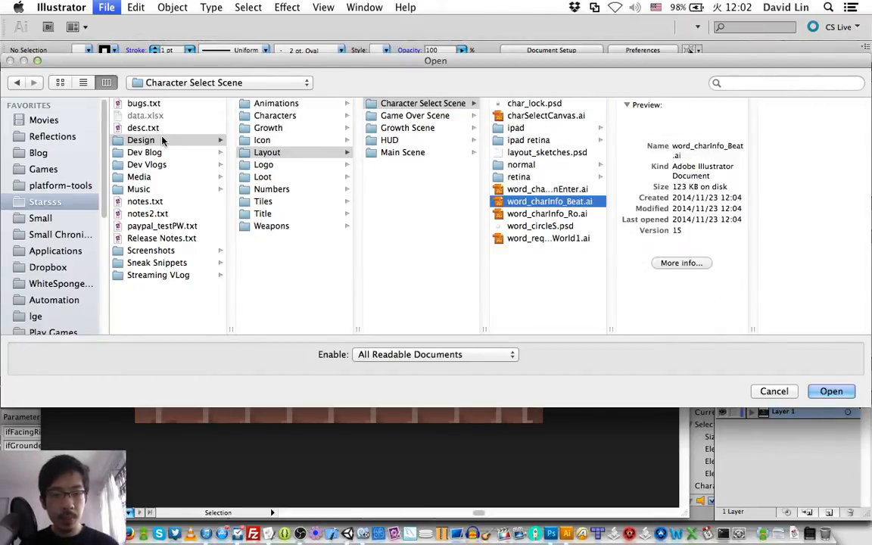
{"action": "key", "text": "shift+Down"}
{"action": "key", "text": "Return"}
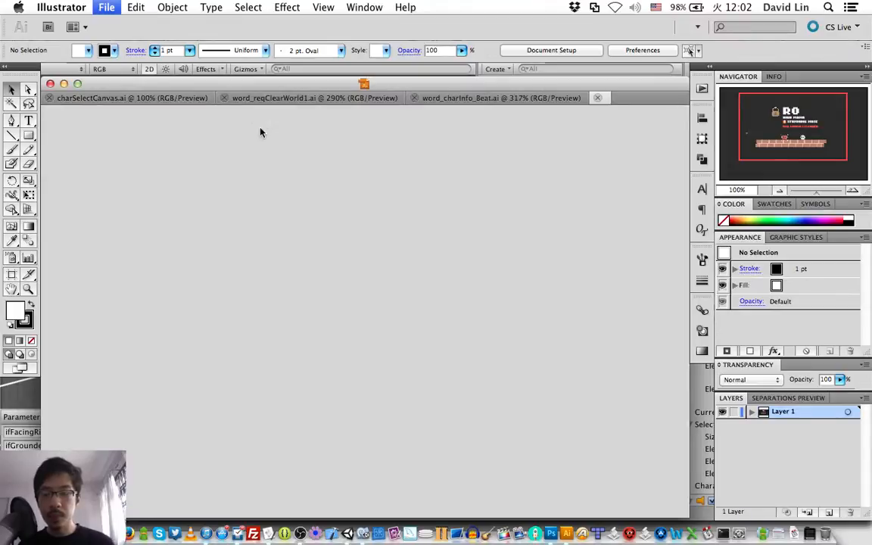
Step: Copy the entire text group from word_charInfo_Ro.ai and paste it into charSelectCanvas.ai
{"action": "key", "text": "super+a"}
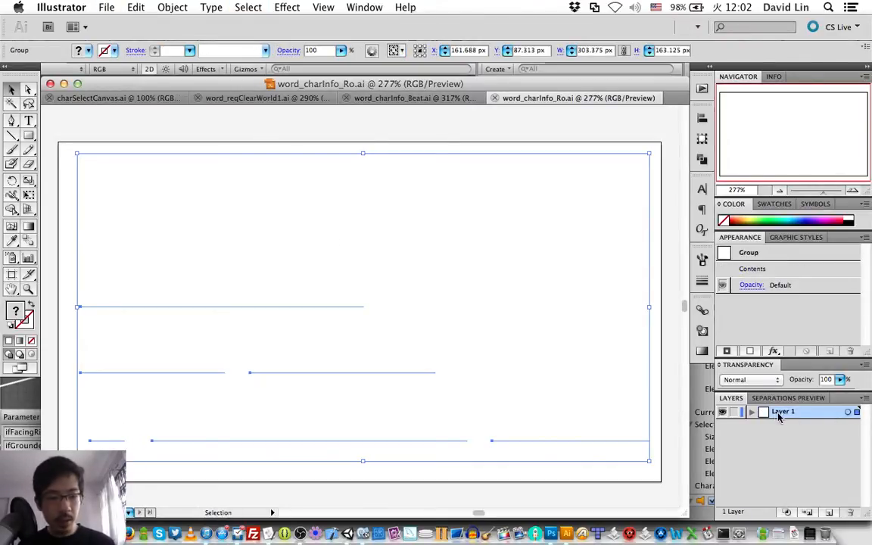
{"action": "left_click", "coordinate": [150, 99]}
{"action": "key", "text": "super+v"}
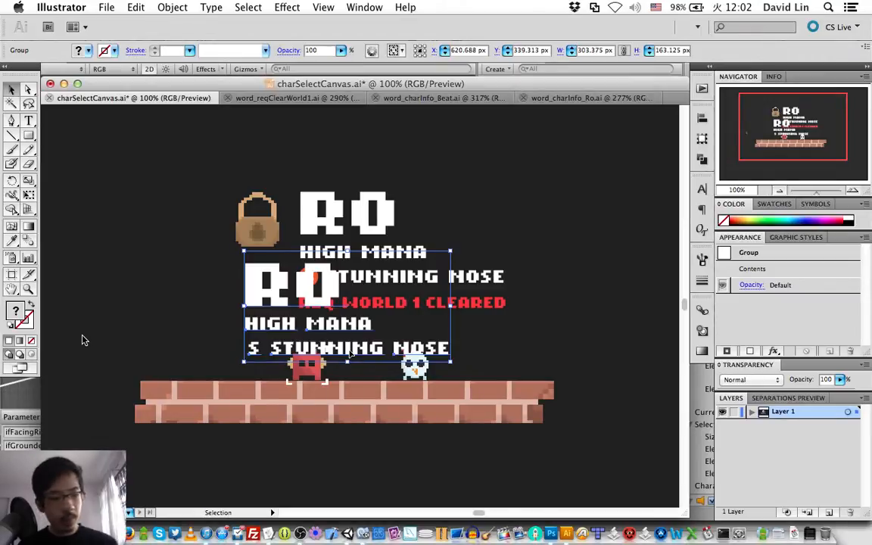
Step: Move the pasted Ro text group straight down toward the brick platform in large increments
{"action": "key", "text": "shift+Down"}
{"action": "key", "text": "shift+Down"}
{"action": "key", "text": "shift+Down"}
{"action": "key", "text": "shift+Down"}
{"action": "key", "text": "shift+Down"}
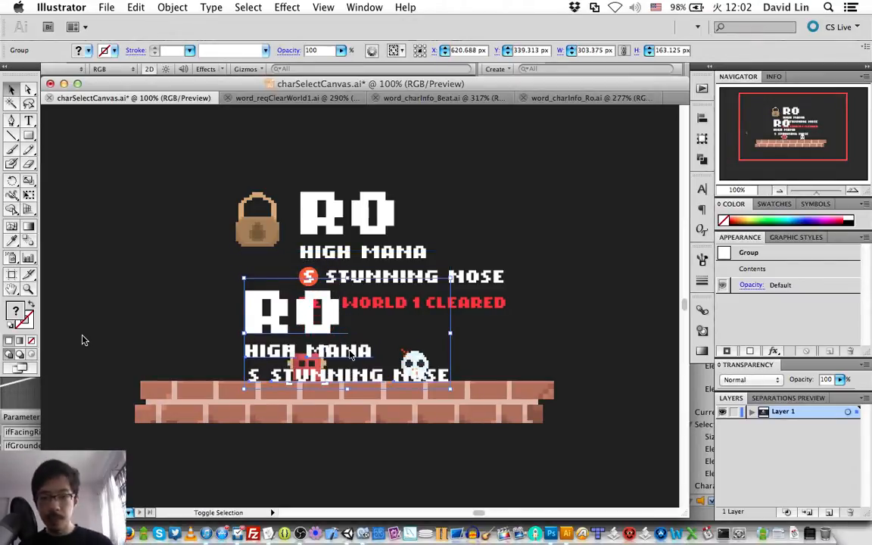